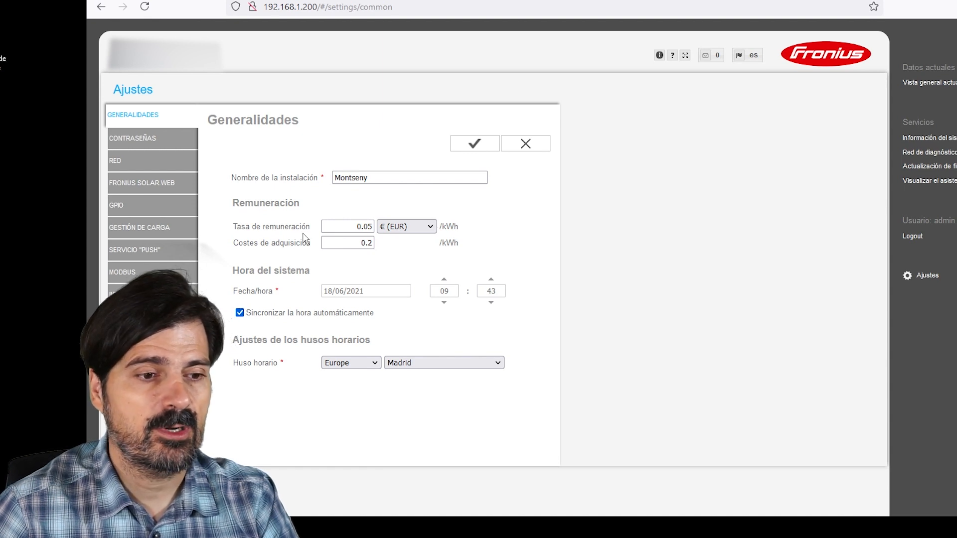
Open the inverter's Modbus settings and check the data output mode, Modbus port and inverter control options.
{"action": "left_click", "coordinate": [129, 278]}
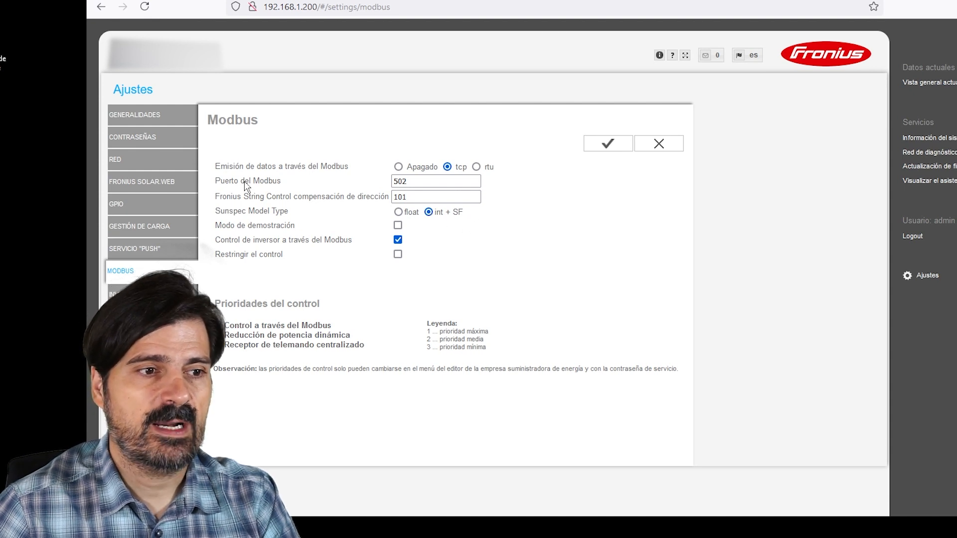
{"action": "double_click", "coordinate": [421, 180]}
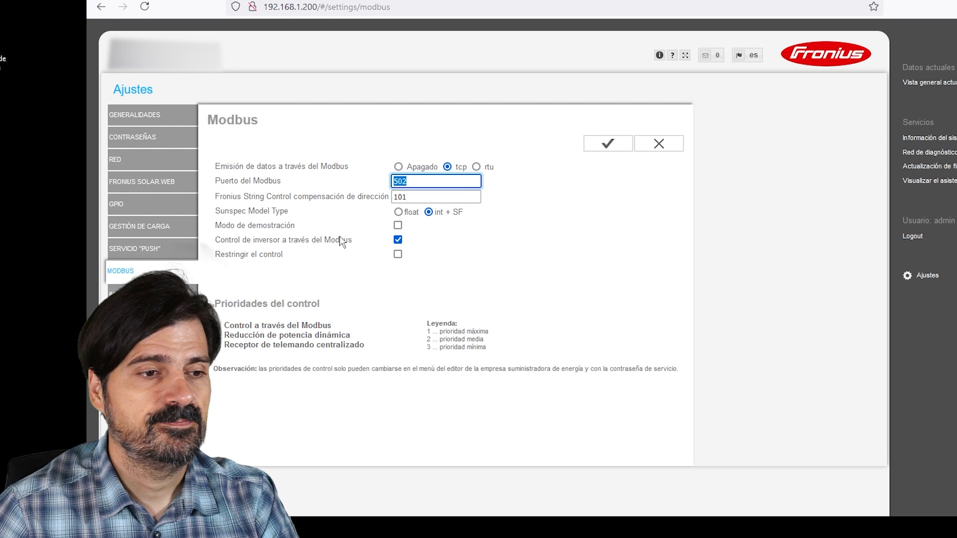
{"action": "key", "text": "Tab"}
{"action": "left_click", "coordinate": [666, 201]}
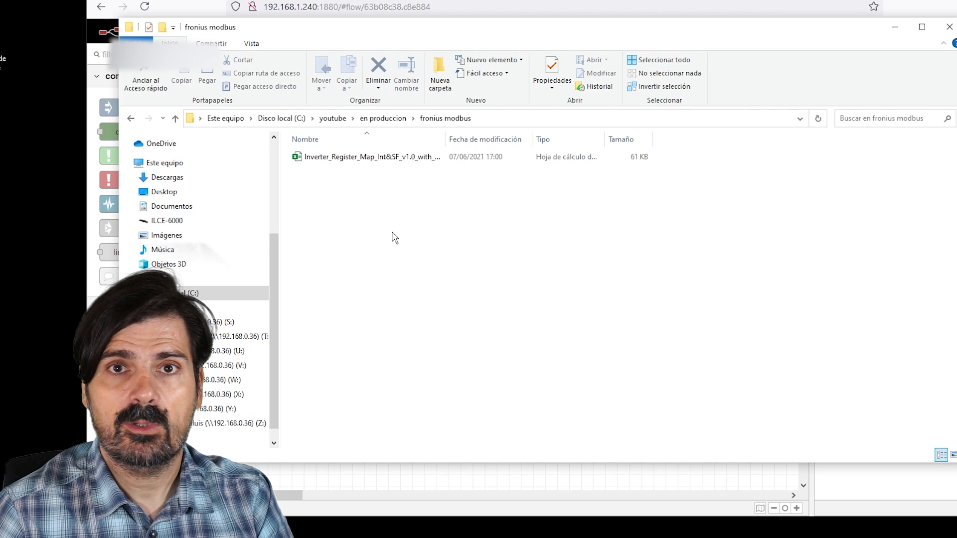
Open the Inverter_Register_Map_Int&SF spreadsheet in Excel and examine the register blocks and the offset columns beside the Multiple MPPT model.
{"action": "double_click", "coordinate": [352, 162]}
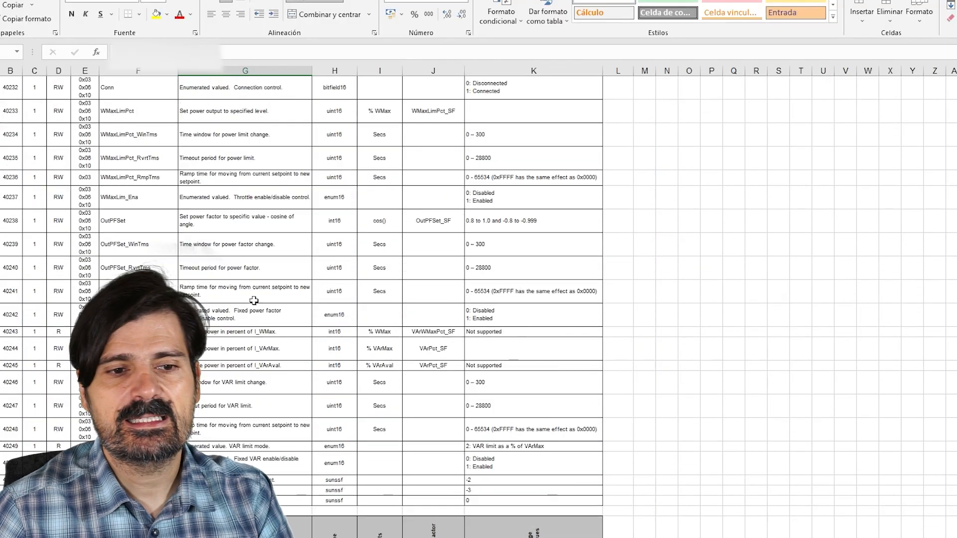
{"action": "scroll", "coordinate": [254, 300], "scroll_direction": "up", "scroll_amount": 20}
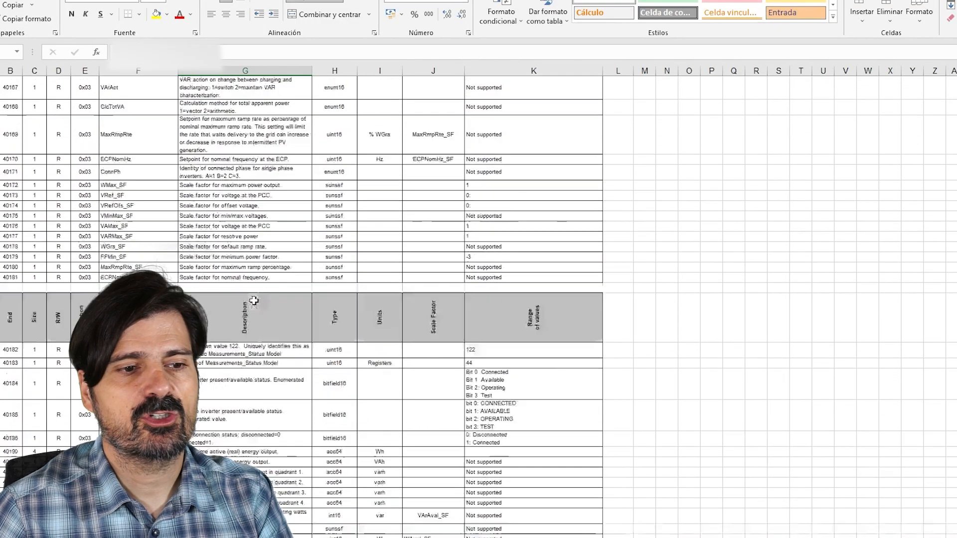
{"action": "scroll", "coordinate": [253, 301], "scroll_direction": "up", "scroll_amount": 3}
{"action": "scroll", "coordinate": [253, 300], "scroll_direction": "down", "scroll_amount": 10}
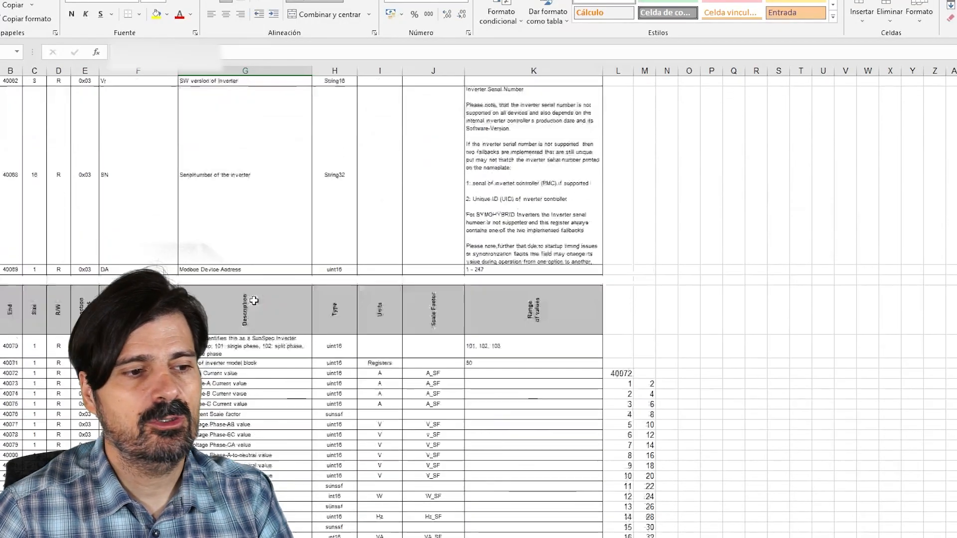
{"action": "scroll", "coordinate": [253, 301], "scroll_direction": "down", "scroll_amount": 12}
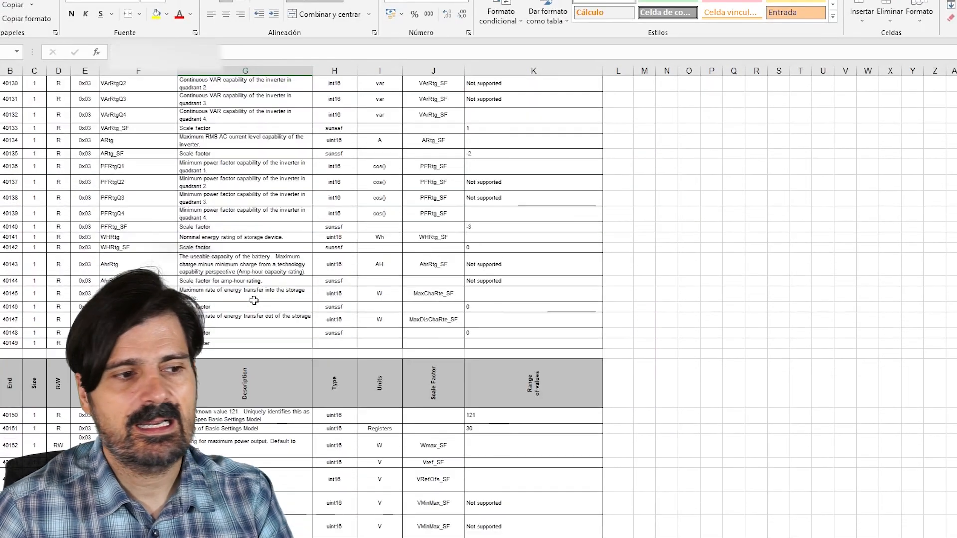
{"action": "scroll", "coordinate": [254, 300], "scroll_direction": "down", "scroll_amount": 15}
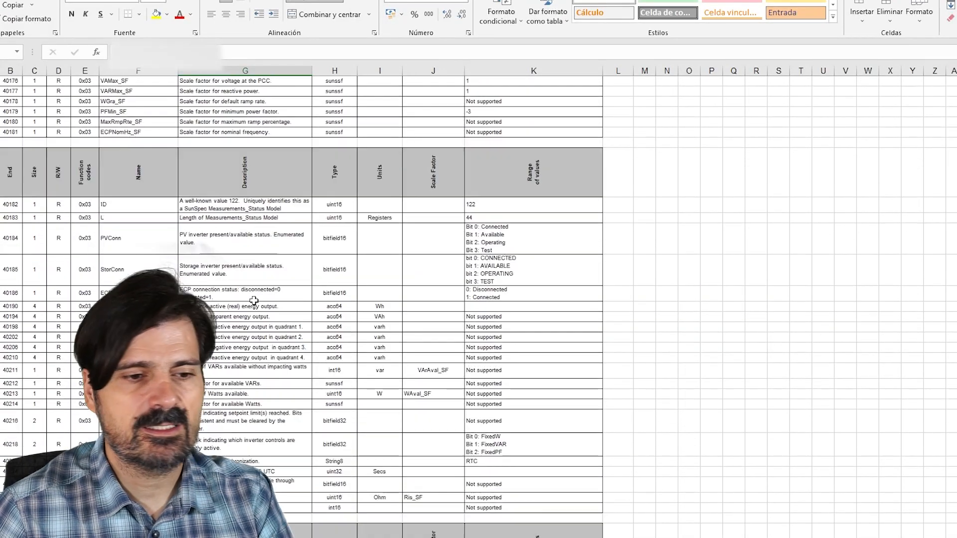
{"action": "scroll", "coordinate": [254, 301], "scroll_direction": "down", "scroll_amount": 2}
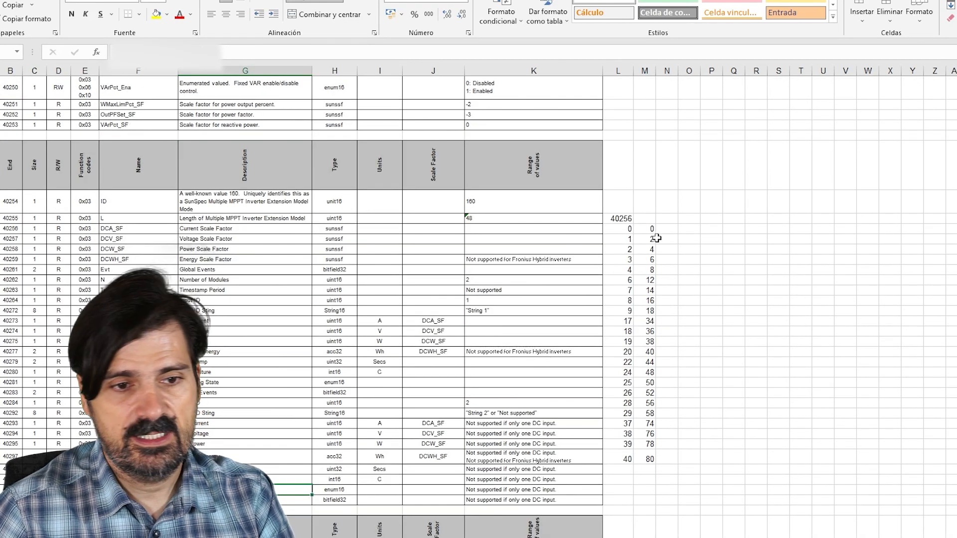
{"action": "mouse_move", "coordinate": [10, 229]}
{"action": "left_mouse_down"}
{"action": "mouse_move", "coordinate": [565, 203]}
{"action": "mouse_move", "coordinate": [566, 220]}
{"action": "mouse_move", "coordinate": [622, 221]}
{"action": "mouse_move", "coordinate": [645, 236]}
{"action": "mouse_move", "coordinate": [646, 458]}
{"action": "left_mouse_up"}
{"action": "mouse_move", "coordinate": [615, 218]}
{"action": "left_mouse_down"}
{"action": "mouse_move", "coordinate": [634, 223]}
{"action": "mouse_move", "coordinate": [652, 360]}
{"action": "mouse_move", "coordinate": [647, 463]}
{"action": "left_mouse_up"}
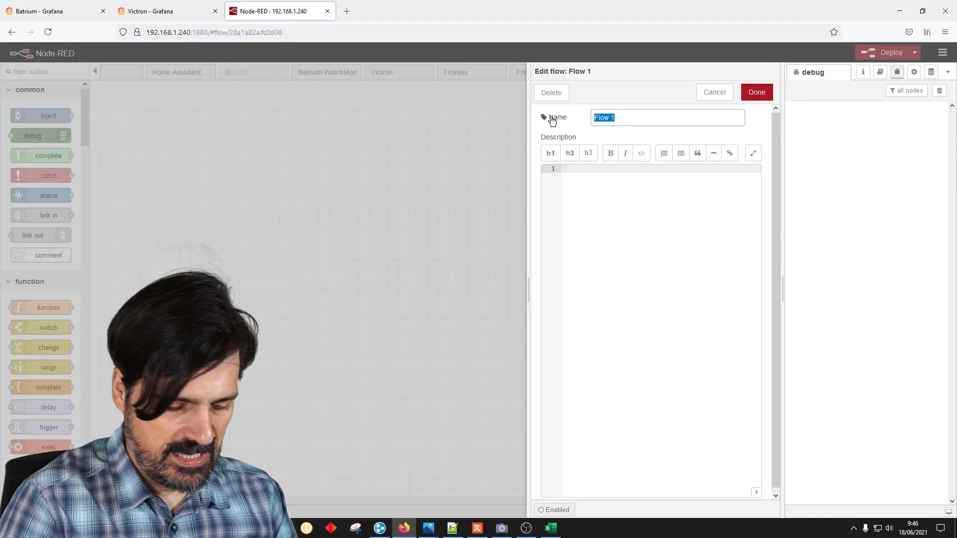
Name the new Node-RED flow "Inversor Fronius".
{"action": "type", "text": "invers"}
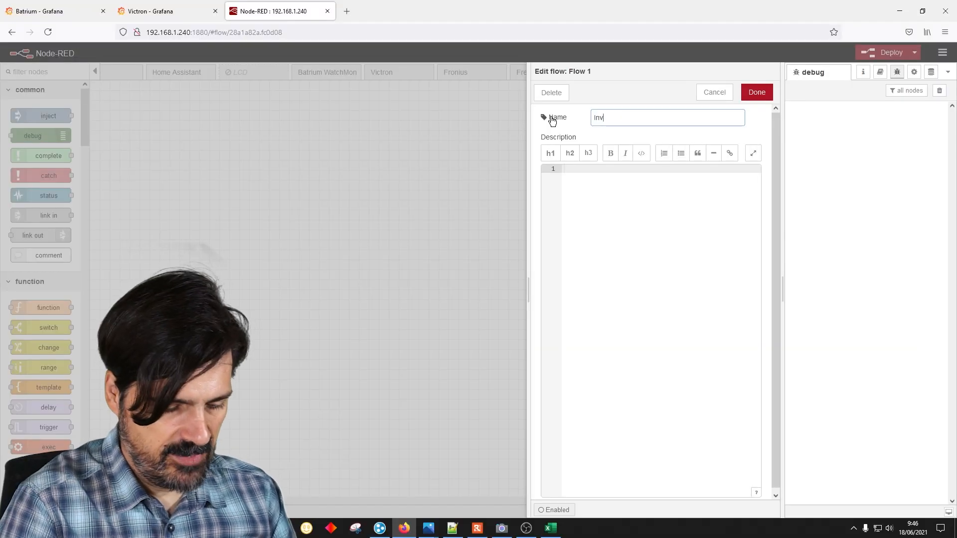
{"action": "type", "text": "or"}
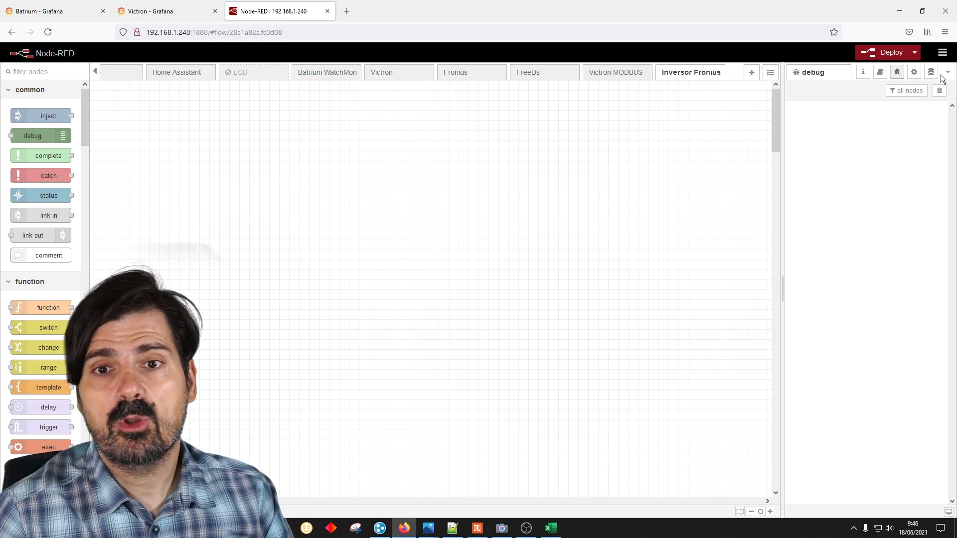
Search the installable palette nodes for "modbus" and check the installation status of node-red-contrib-modbustcp.
{"action": "left_click", "coordinate": [942, 52]}
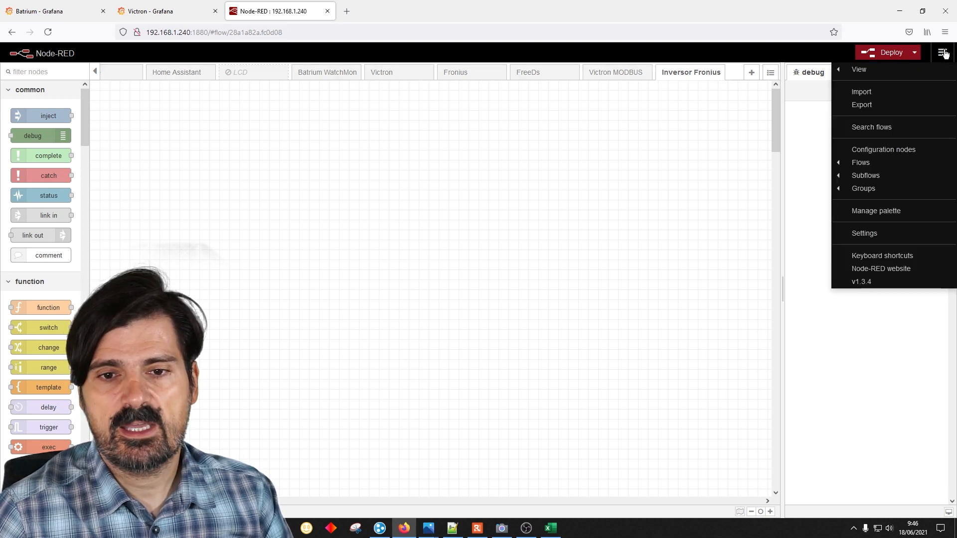
{"action": "left_click", "coordinate": [886, 212]}
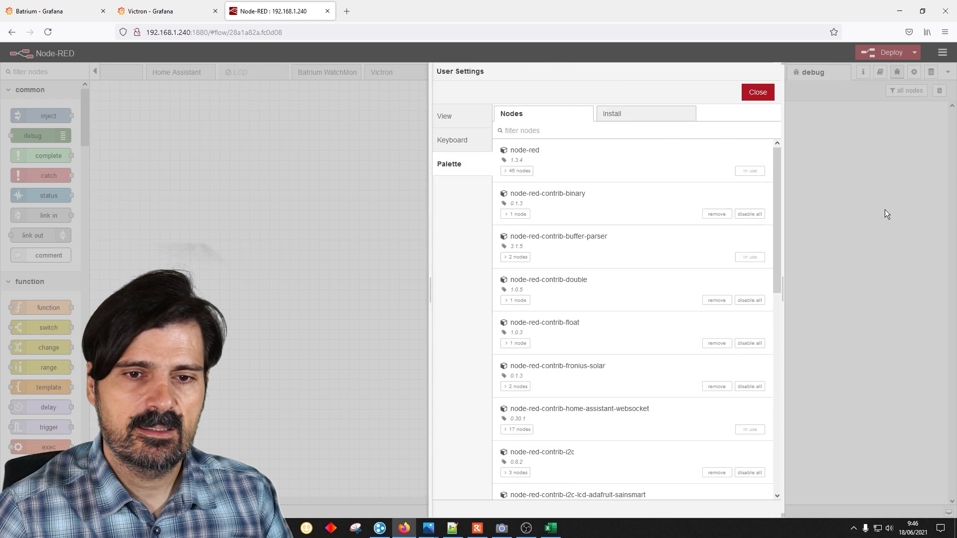
{"action": "left_click", "coordinate": [623, 114]}
{"action": "type", "text": "modbus"}
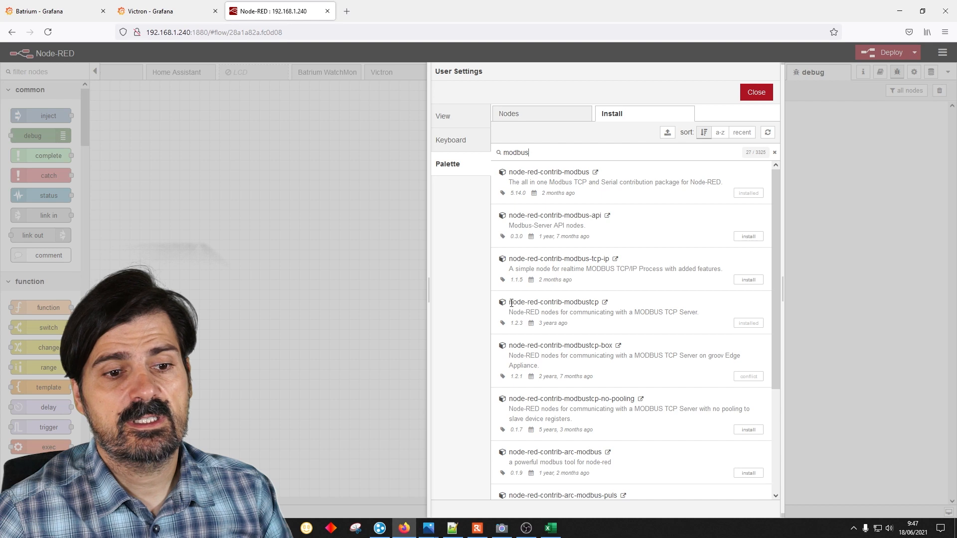
{"action": "left_click_drag", "start_coordinate": [512, 303], "coordinate": [599, 311]}
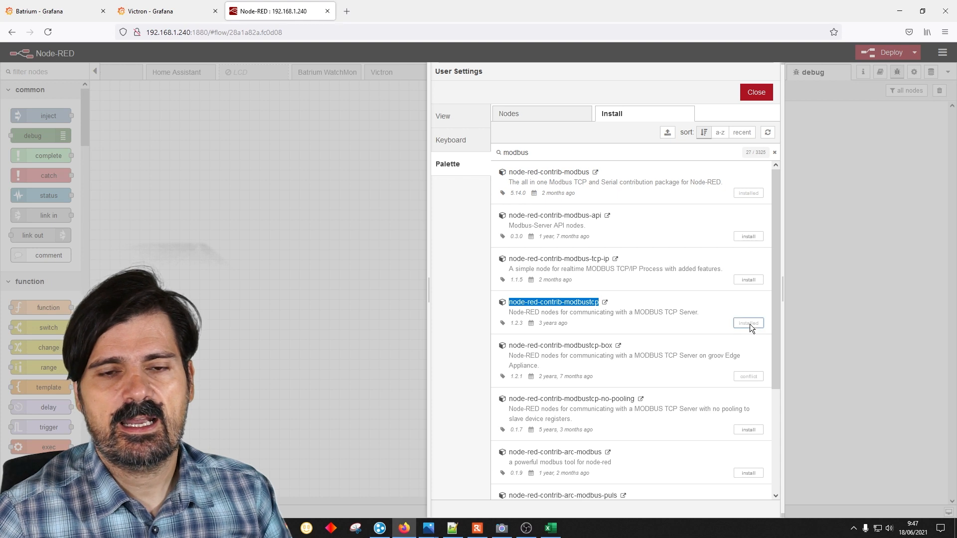
{"action": "left_click", "coordinate": [756, 90]}
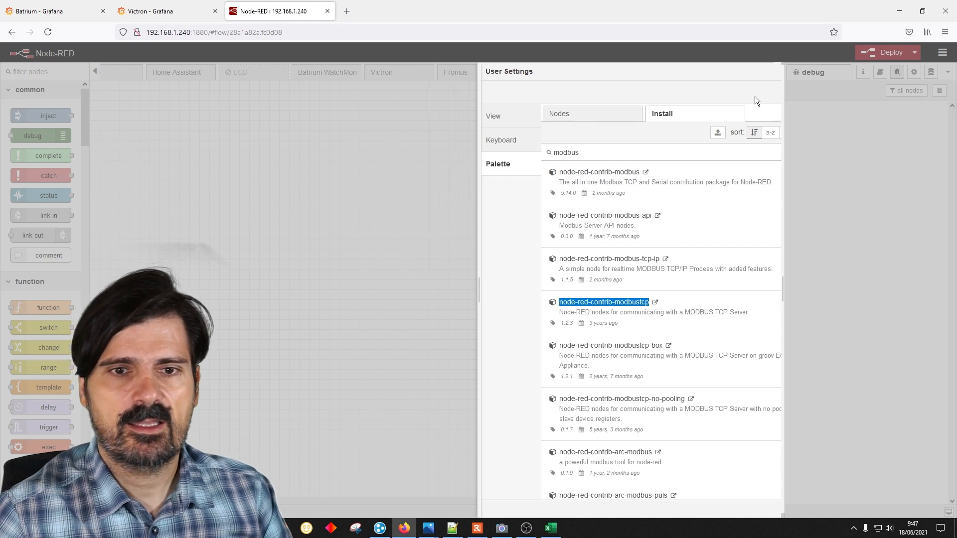
Filter the node palette by "modbu" and add a Modbus-Read node to the Inversor Fronius flow.
{"action": "left_click", "coordinate": [29, 73]}
{"action": "type", "text": "modbu"}
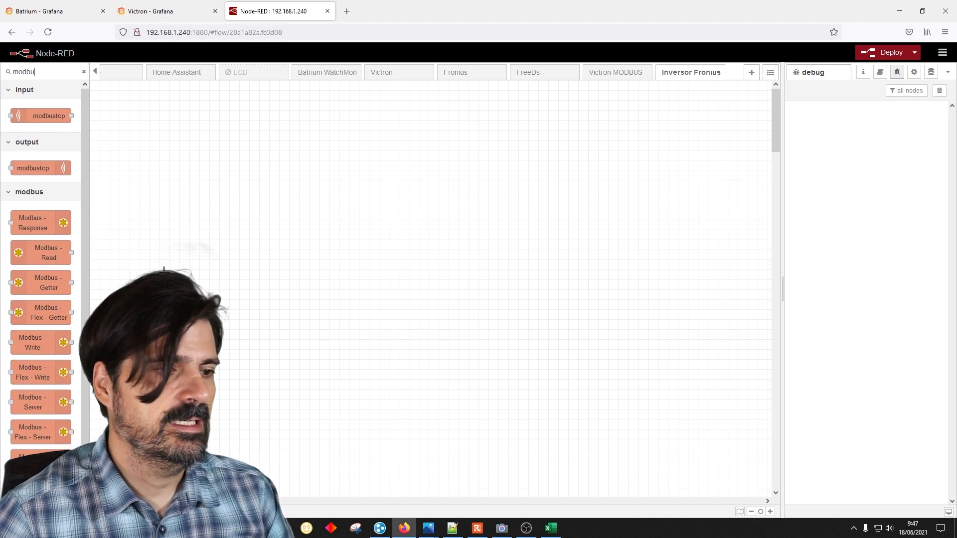
{"action": "mouse_move", "coordinate": [85, 306]}
{"action": "left_mouse_down"}
{"action": "mouse_move", "coordinate": [85, 358]}
{"action": "mouse_move", "coordinate": [86, 299]}
{"action": "left_mouse_up"}
{"action": "left_click_drag", "start_coordinate": [44, 255], "coordinate": [205, 141]}
Switch to the Excel register map and examine the AC total and phase current registers from 40072 with their scale factor.
{"action": "left_click", "coordinate": [551, 528]}
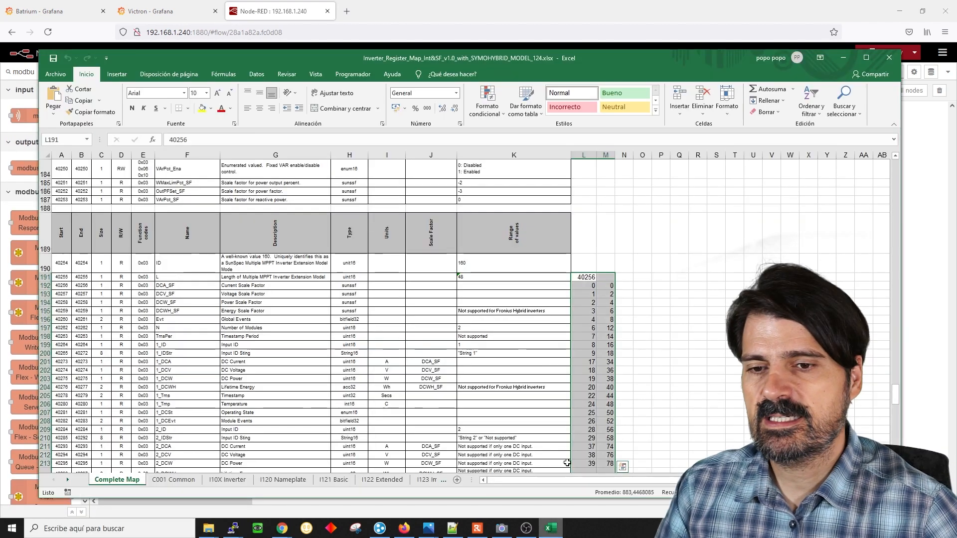
{"action": "scroll", "coordinate": [205, 305], "scroll_direction": "up", "scroll_amount": 15}
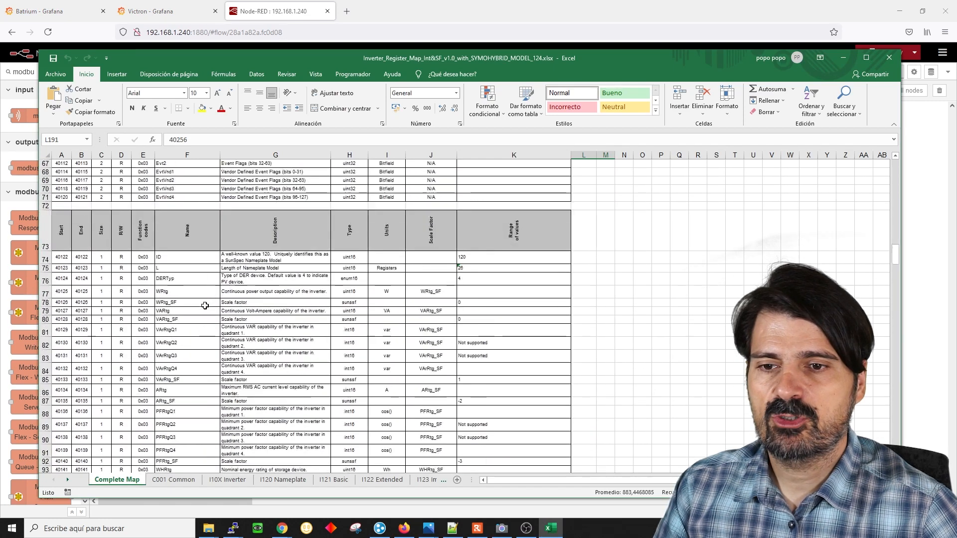
{"action": "scroll", "coordinate": [205, 305], "scroll_direction": "down", "scroll_amount": 8}
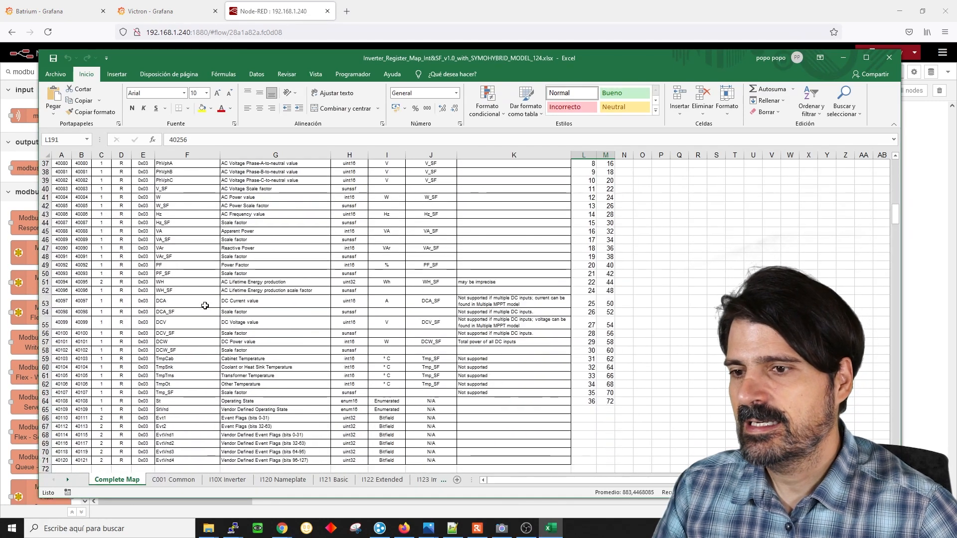
{"action": "scroll", "coordinate": [188, 183], "scroll_direction": "up", "scroll_amount": 15}
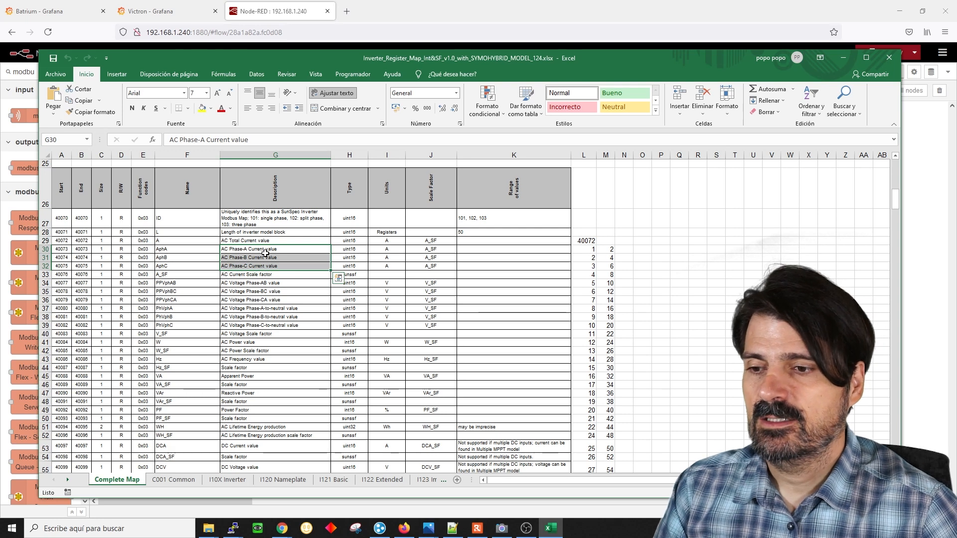
{"action": "left_click", "coordinate": [62, 242]}
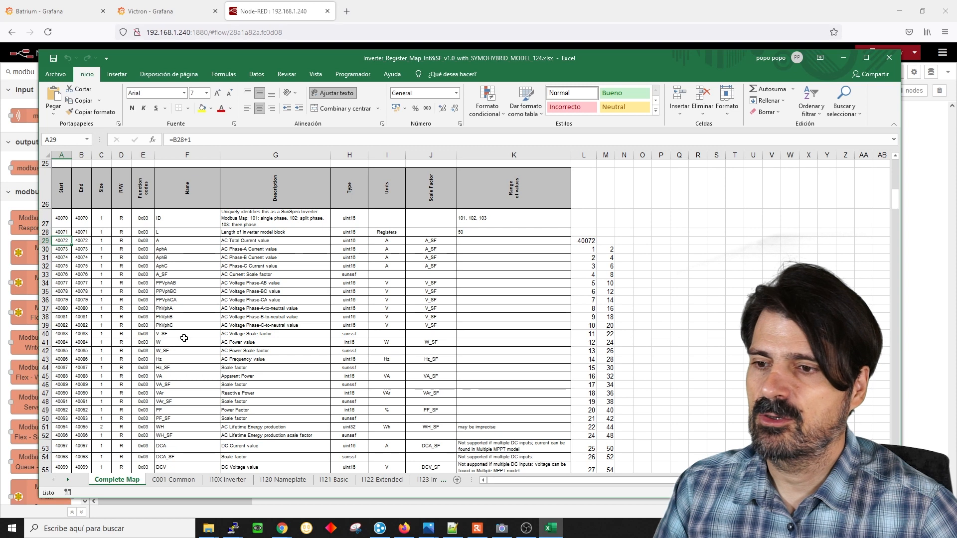
{"action": "left_click", "coordinate": [252, 240]}
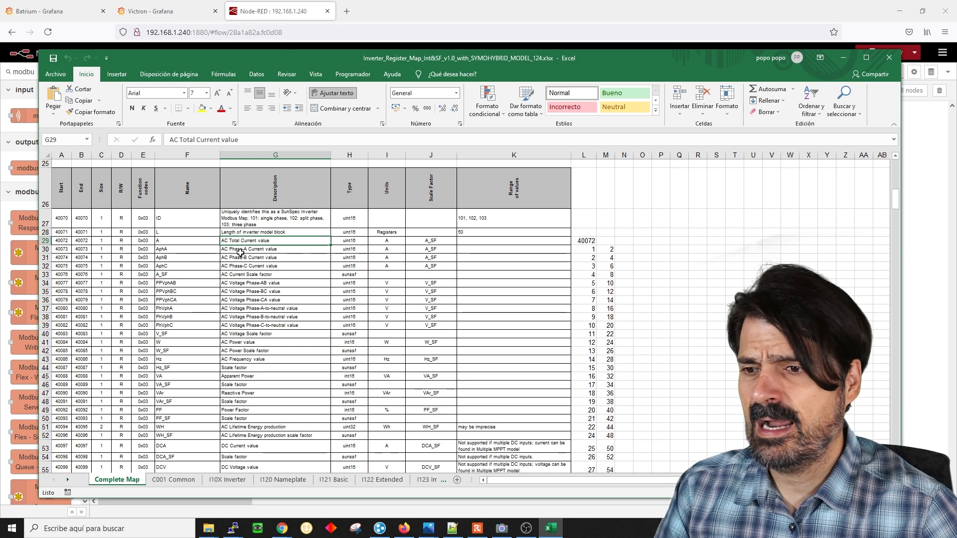
{"action": "left_click_drag", "start_coordinate": [226, 249], "coordinate": [235, 267]}
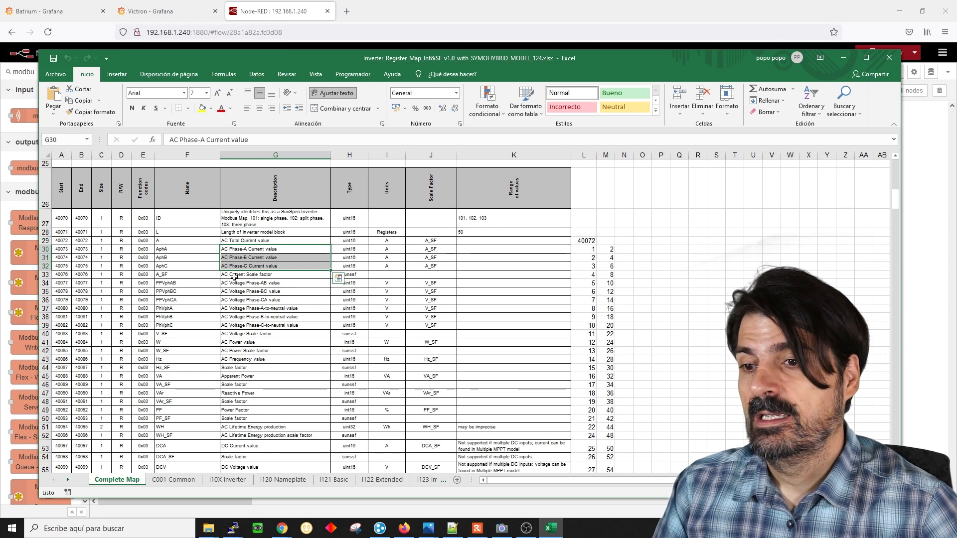
{"action": "left_click", "coordinate": [232, 275]}
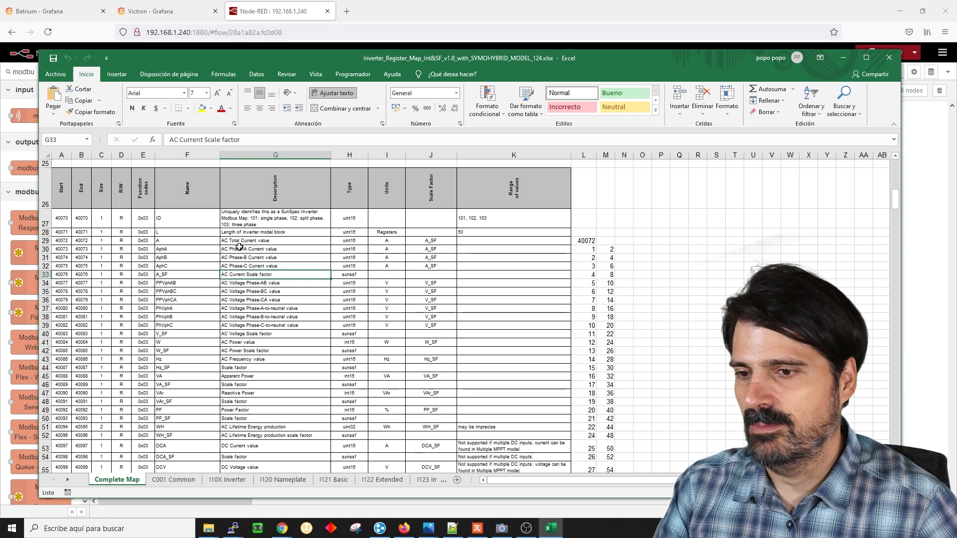
Examine the AC voltage scale factor register and the phase-to-phase and phase-to-neutral voltage registers.
{"action": "left_click_drag", "start_coordinate": [62, 333], "coordinate": [244, 334]}
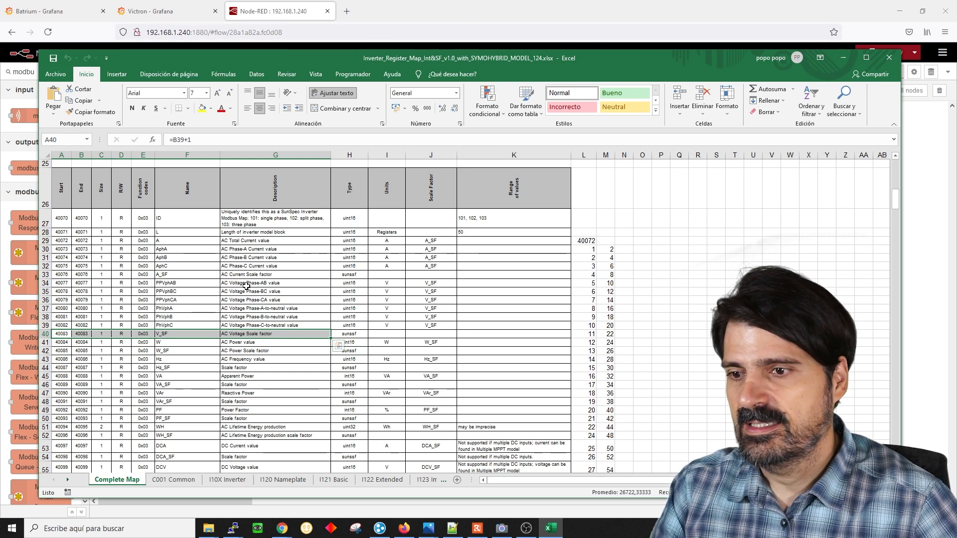
{"action": "left_click_drag", "start_coordinate": [238, 284], "coordinate": [274, 290]}
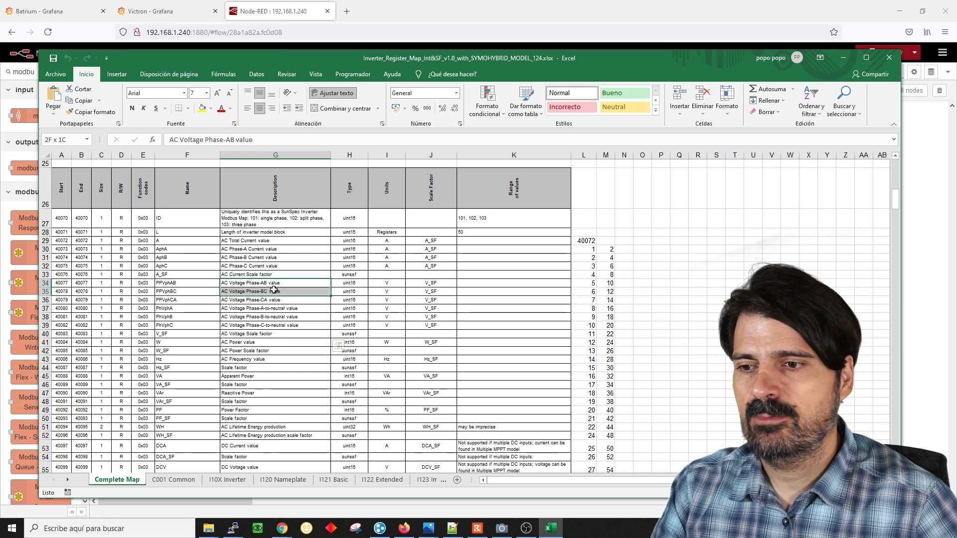
{"action": "left_click", "coordinate": [264, 300]}
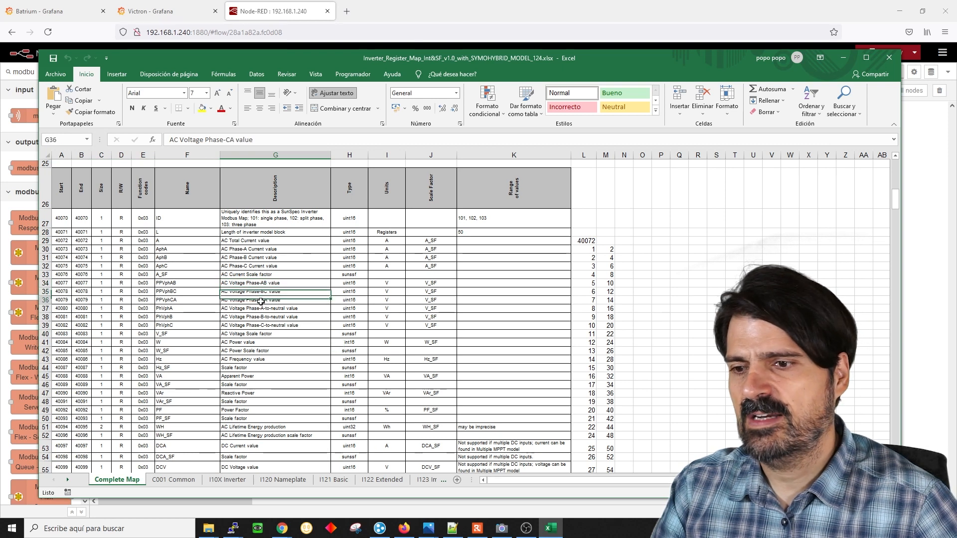
{"action": "left_click", "coordinate": [255, 309]}
{"action": "left_click", "coordinate": [265, 317]}
{"action": "left_click", "coordinate": [266, 326]}
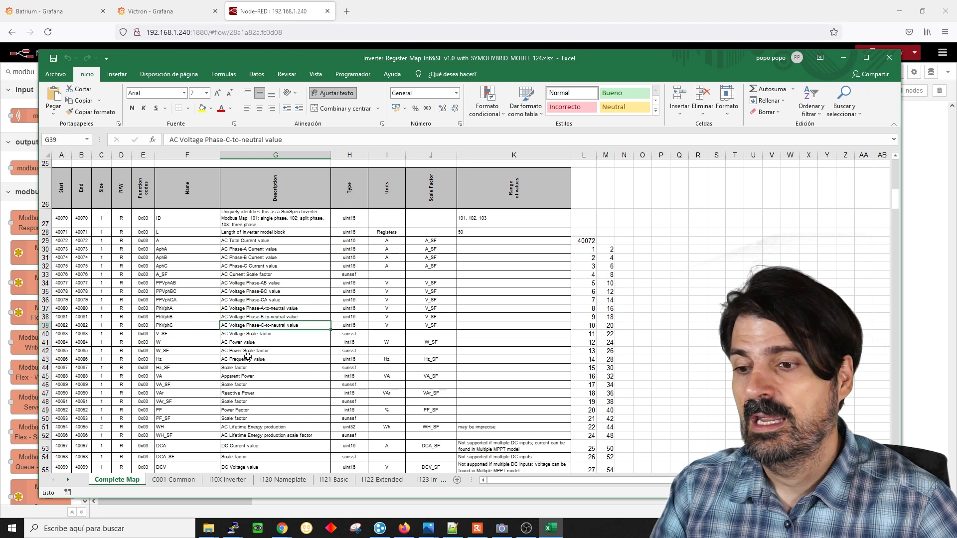
Examine the AC power register and the DC current, voltage and power registers with their scale factors.
{"action": "left_click_drag", "start_coordinate": [254, 343], "coordinate": [63, 343]}
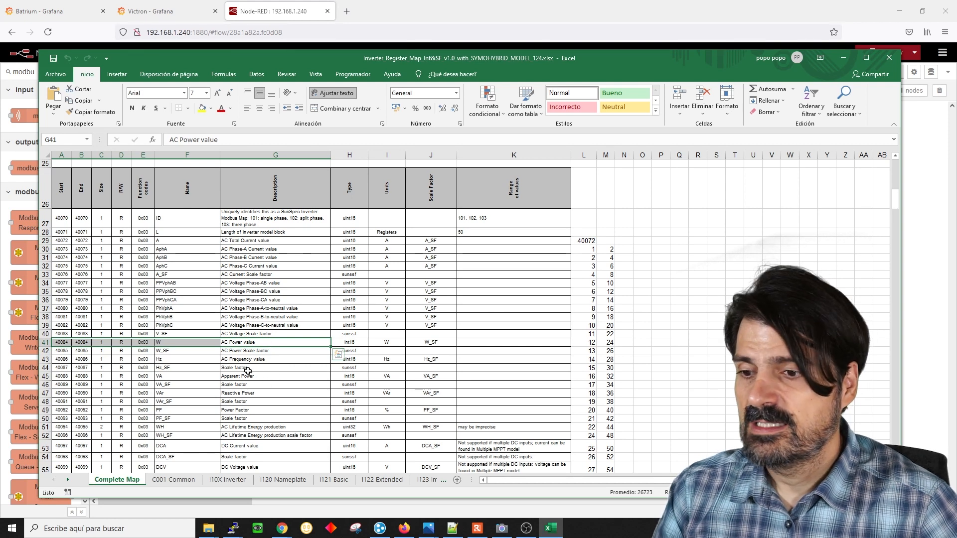
{"action": "scroll", "coordinate": [248, 370], "scroll_direction": "down", "scroll_amount": 4}
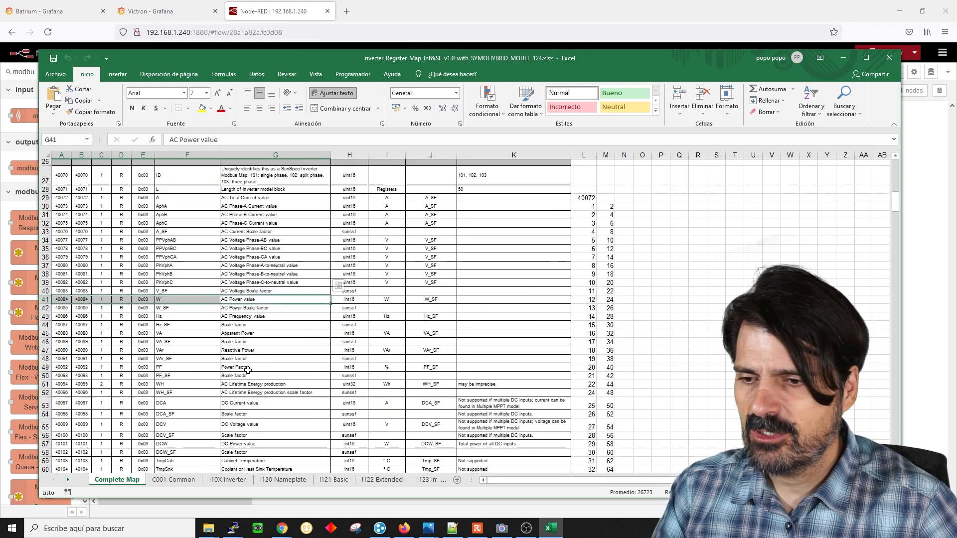
{"action": "left_click_drag", "start_coordinate": [235, 301], "coordinate": [241, 351]}
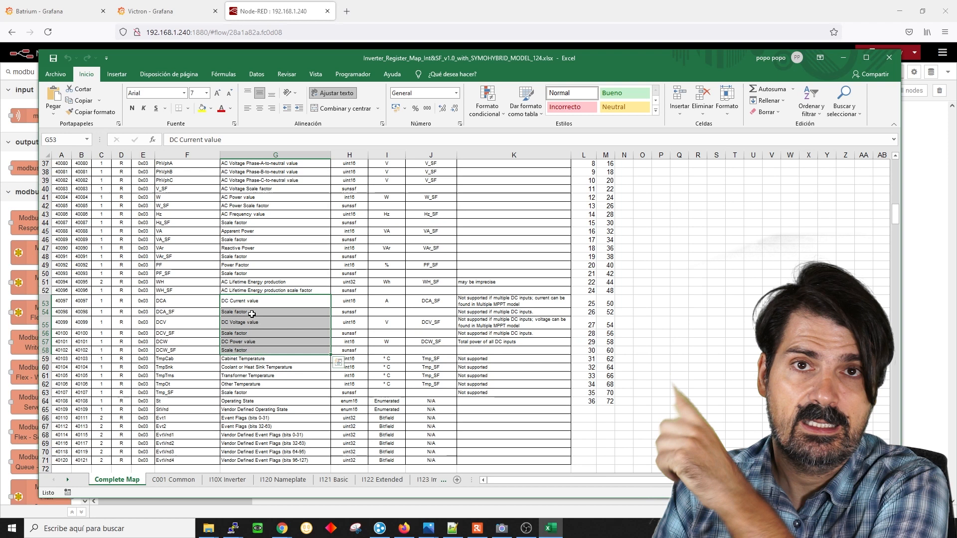
{"action": "scroll", "coordinate": [251, 314], "scroll_direction": "up", "scroll_amount": 2}
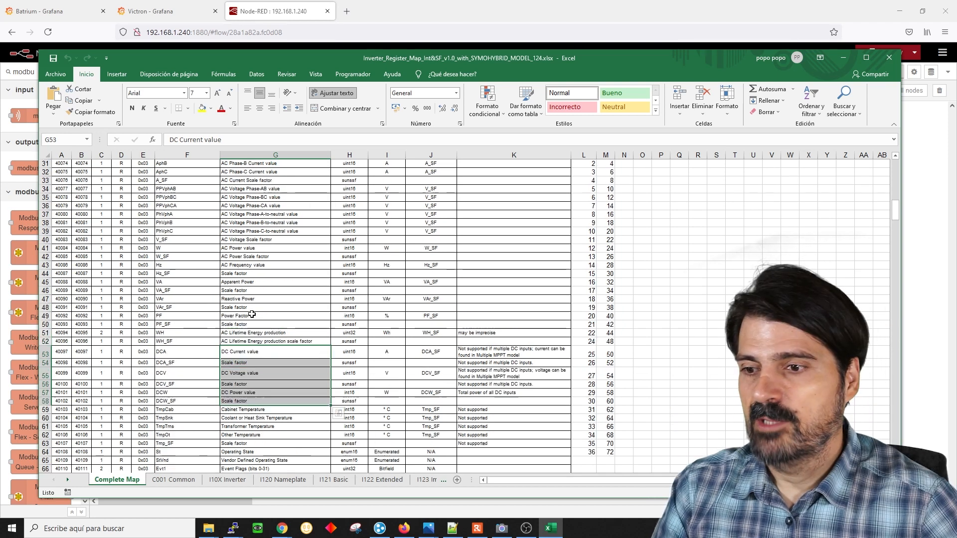
{"action": "scroll", "coordinate": [252, 314], "scroll_direction": "up", "scroll_amount": 2}
{"action": "scroll", "coordinate": [252, 314], "scroll_direction": "down", "scroll_amount": 3}
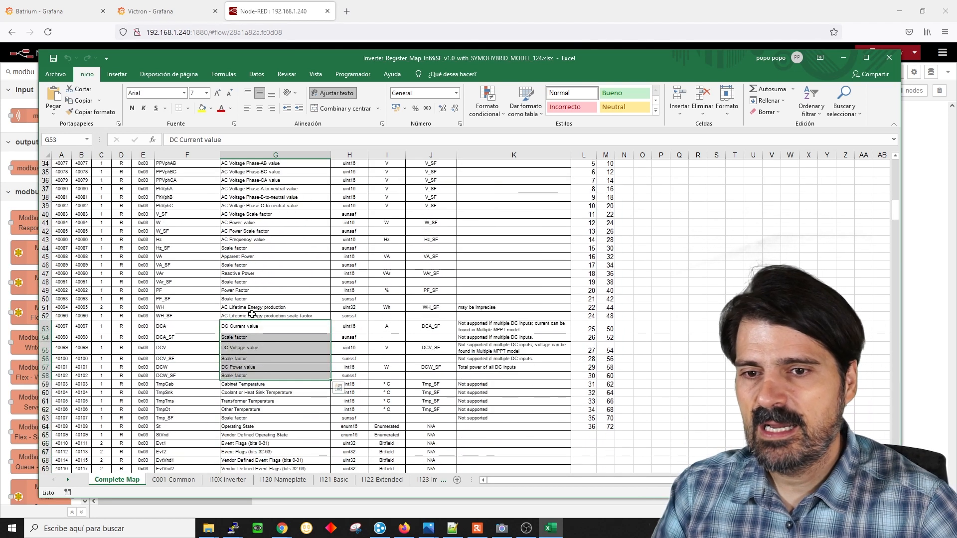
Examine the AC Total Current register row, from its description back to its start address 40072.
{"action": "scroll", "coordinate": [252, 314], "scroll_direction": "up", "scroll_amount": 3}
{"action": "left_click", "coordinate": [239, 241]}
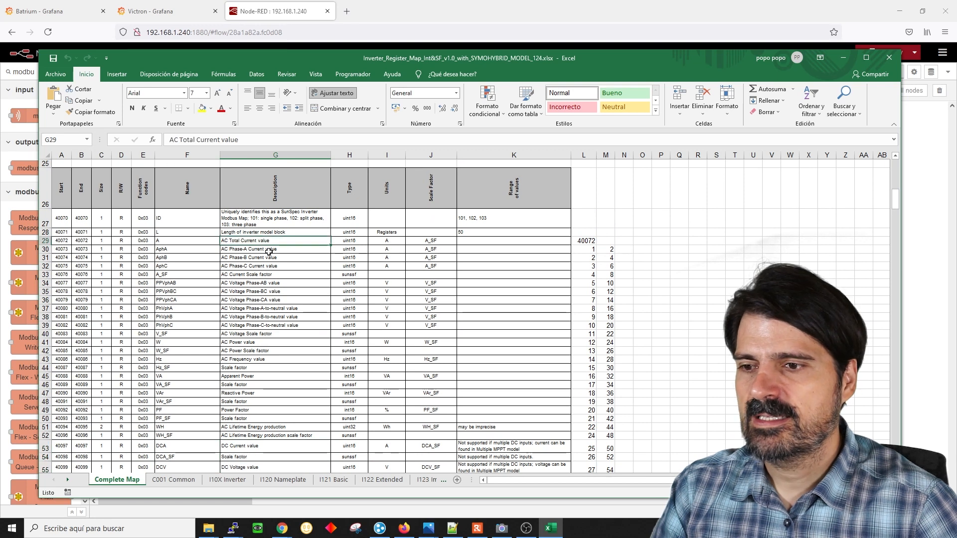
{"action": "left_click_drag", "start_coordinate": [266, 241], "coordinate": [62, 241]}
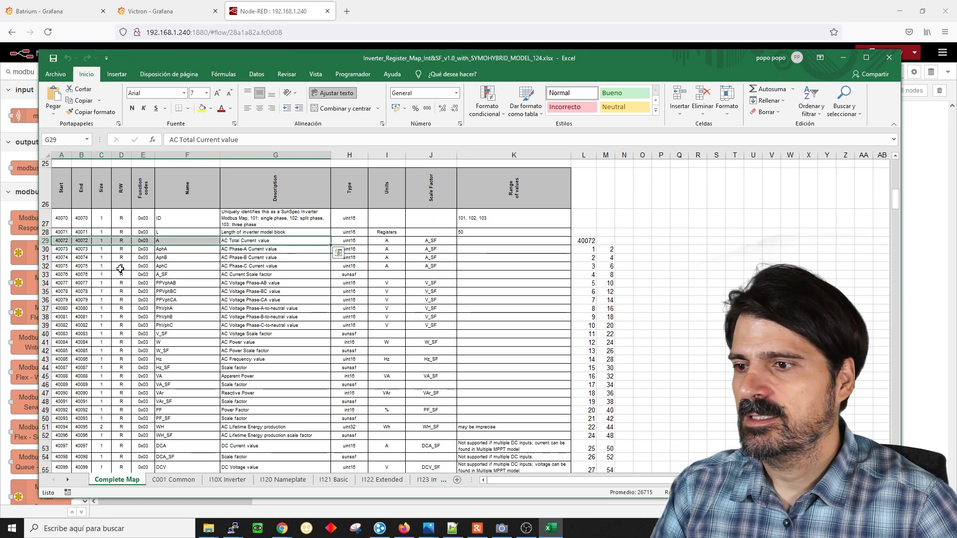
Switch back to Node-RED, open the Modbus-Read node's settings and start adding a new modbus-client server.
{"action": "left_click", "coordinate": [468, 3]}
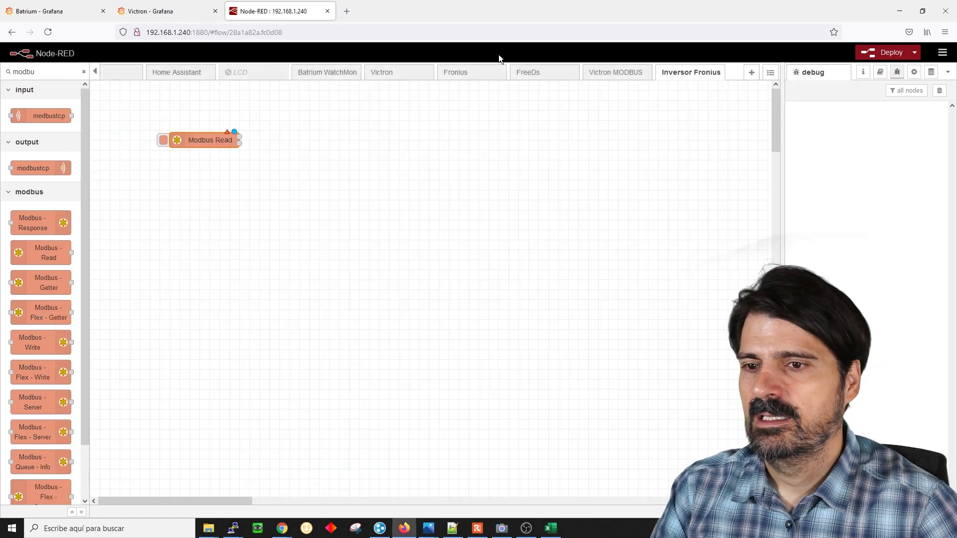
{"action": "double_click", "coordinate": [183, 143]}
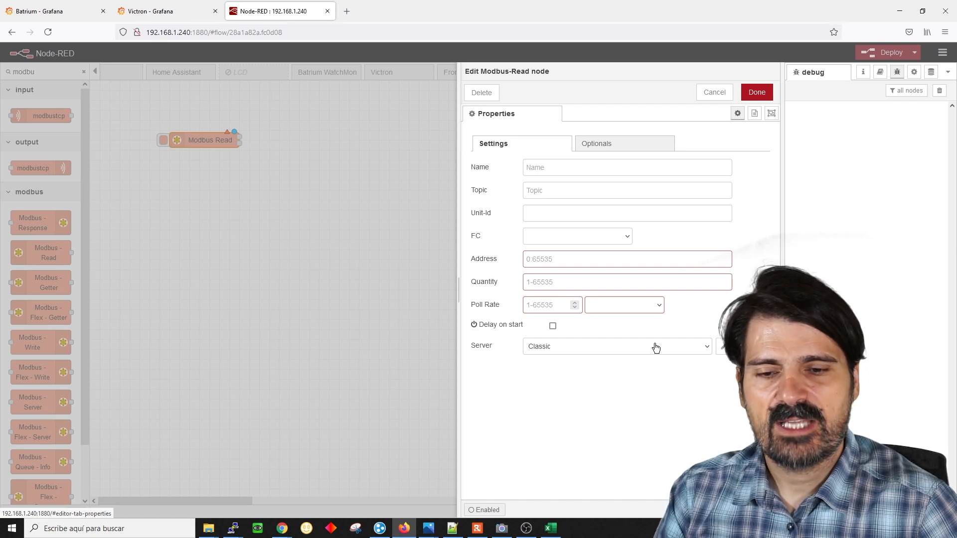
{"action": "left_click", "coordinate": [707, 350]}
{"action": "left_click", "coordinate": [572, 399]}
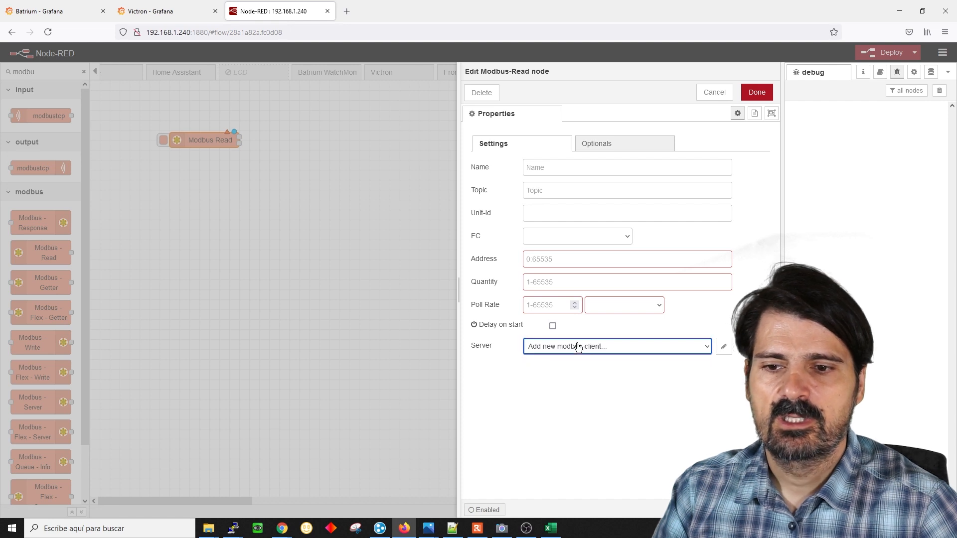
{"action": "left_click", "coordinate": [724, 349]}
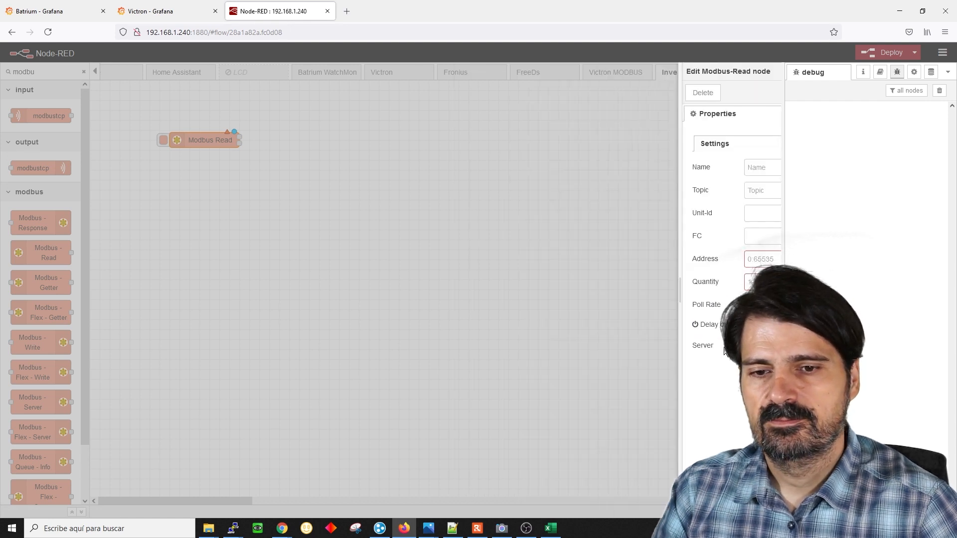
Name the new modbus client Fronius, keep its type as TCP and set the host to 192.168.1.200.
{"action": "left_click", "coordinate": [635, 144]}
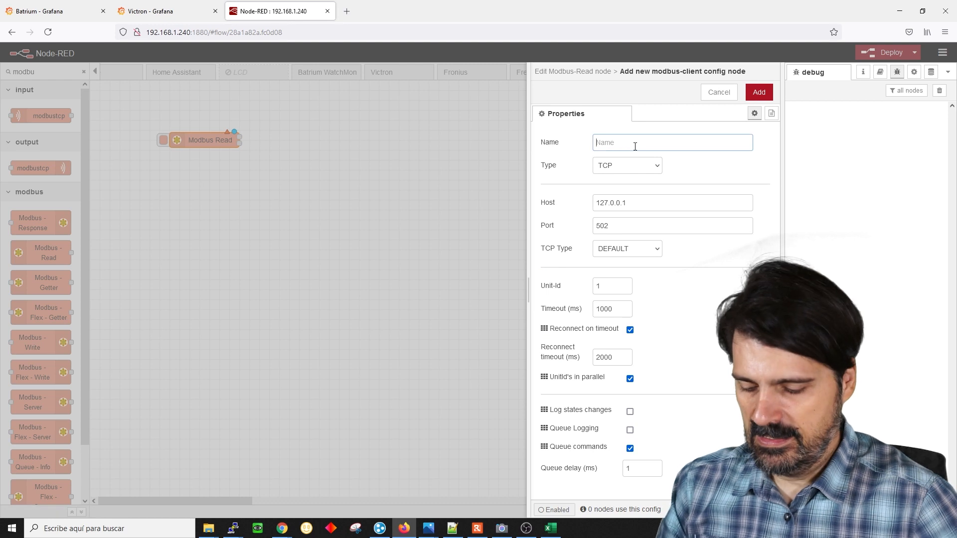
{"action": "type", "text": "Fronius"}
{"action": "key", "text": "Tab"}
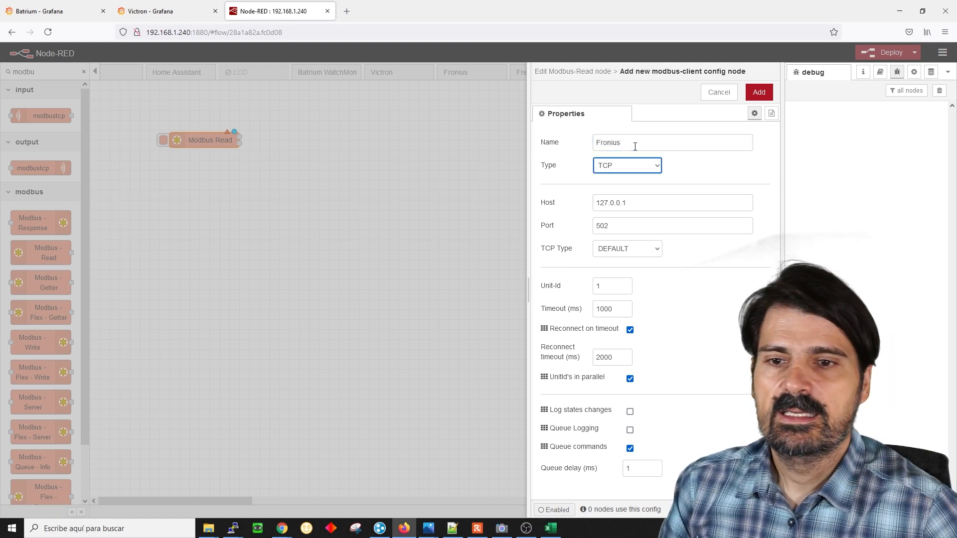
{"action": "left_click", "coordinate": [655, 169]}
{"action": "left_click", "coordinate": [655, 169]}
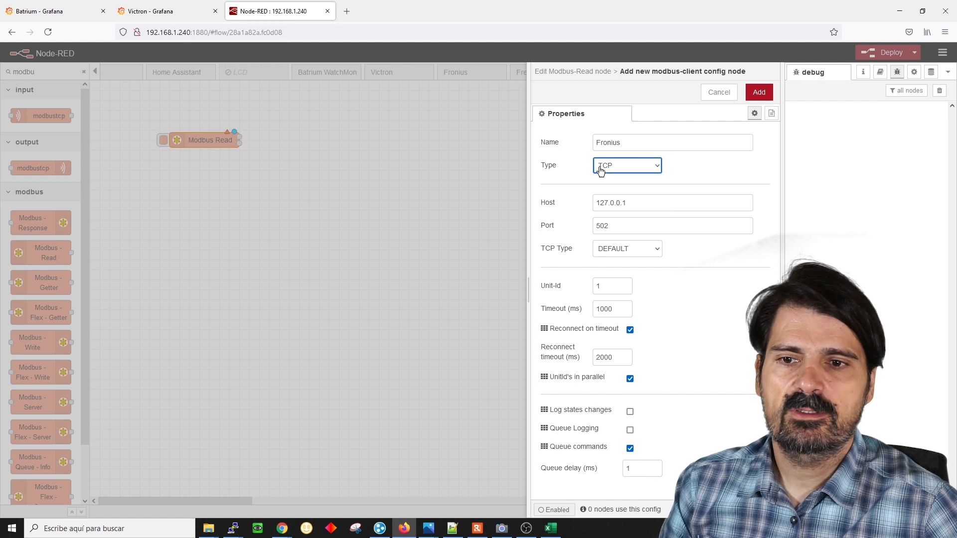
{"action": "left_click_drag", "start_coordinate": [641, 206], "coordinate": [547, 202]}
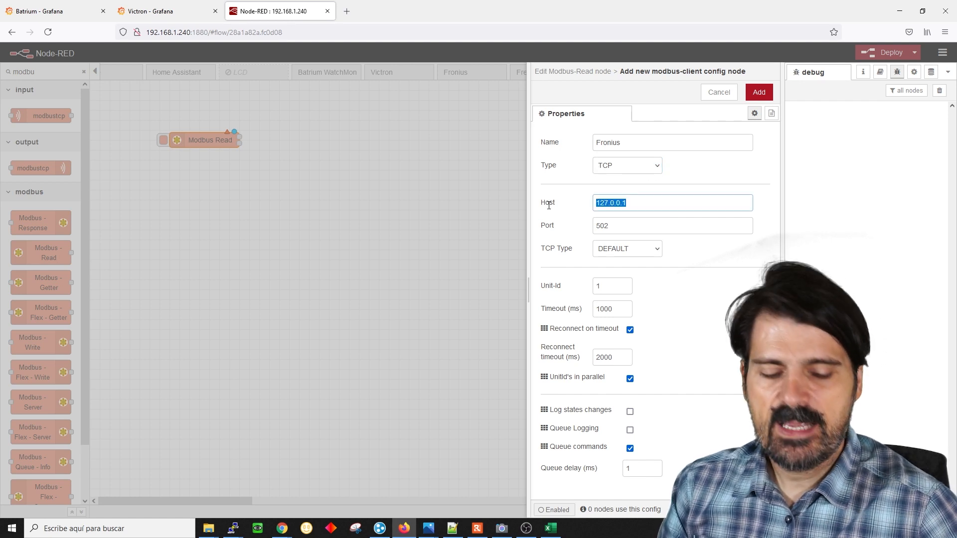
{"action": "type", "text": "192.168.1.200"}
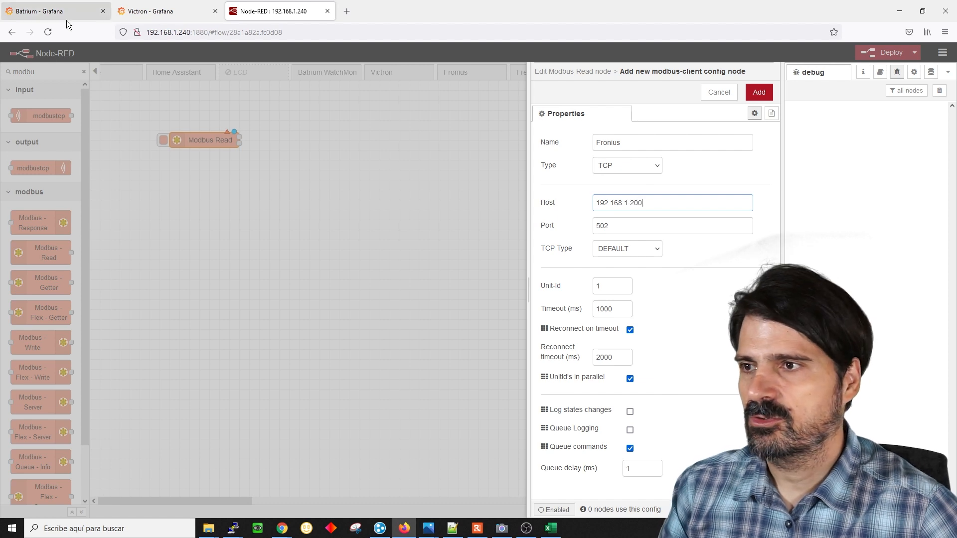
Keep port 502, TCP type DEFAULT and Unit-Id 1 for the Fronius client, and save its configuration.
{"action": "left_click_drag", "start_coordinate": [618, 226], "coordinate": [504, 223]}
{"action": "left_click", "coordinate": [643, 249]}
{"action": "left_click", "coordinate": [632, 252]}
{"action": "left_click", "coordinate": [613, 286]}
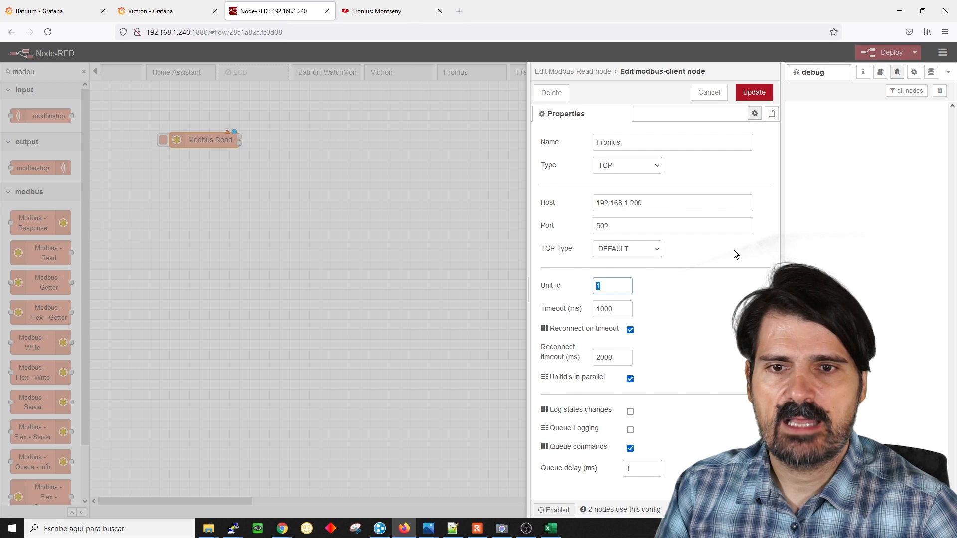
{"action": "left_click", "coordinate": [752, 93]}
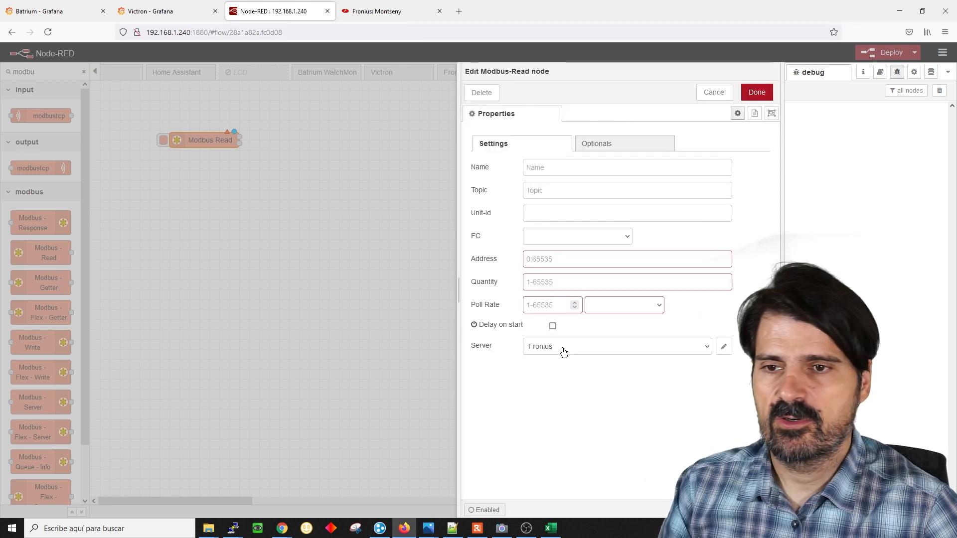
Name the Modbus-Read node "Lectura registro 4070" and set its Unit-Id to 1.
{"action": "left_click", "coordinate": [542, 168]}
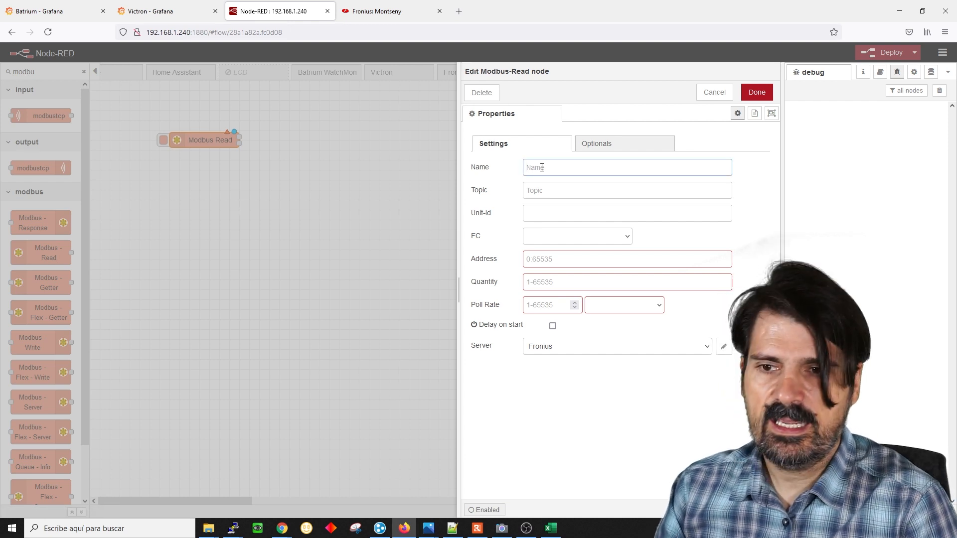
{"action": "type", "text": "Lect"}
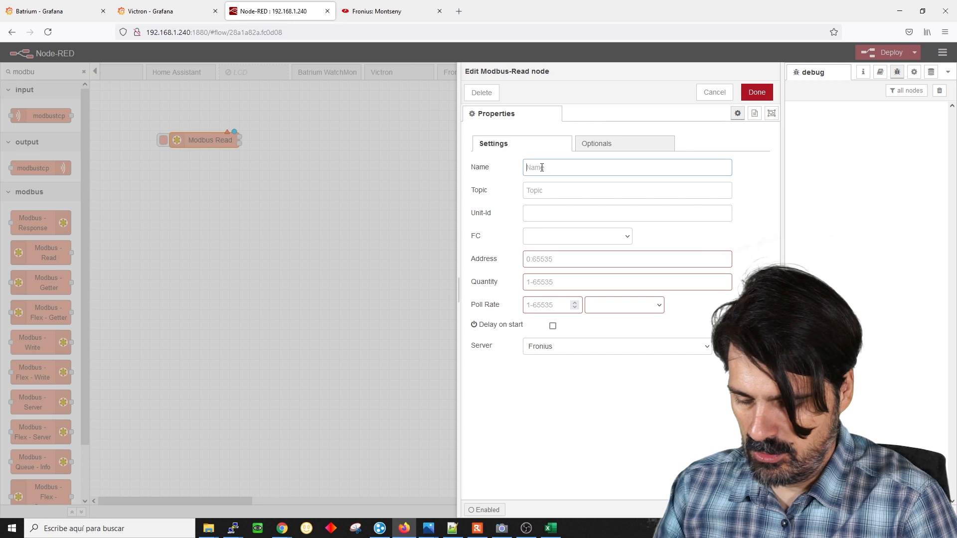
{"action": "type", "text": "ura registro"}
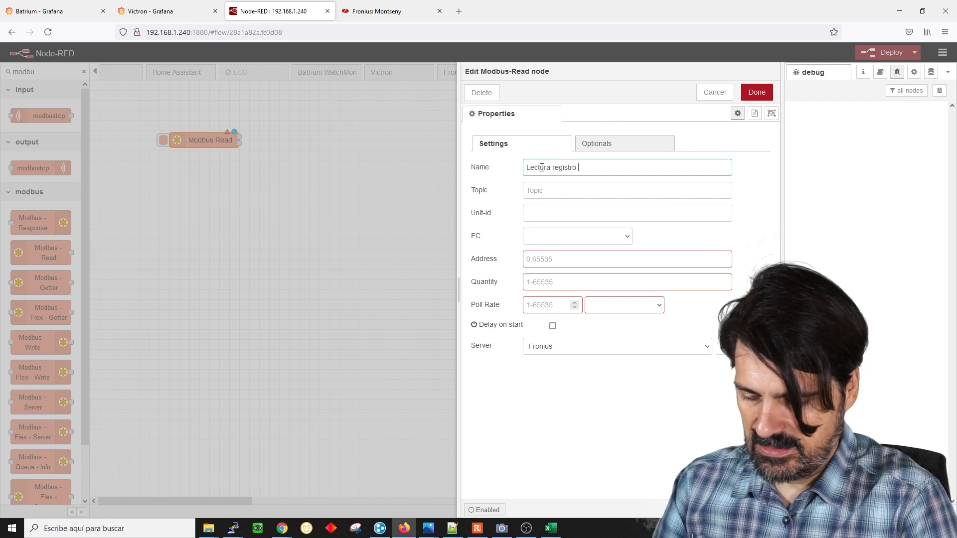
{"action": "type", "text": " 4070"}
{"action": "key", "text": "Tab"}
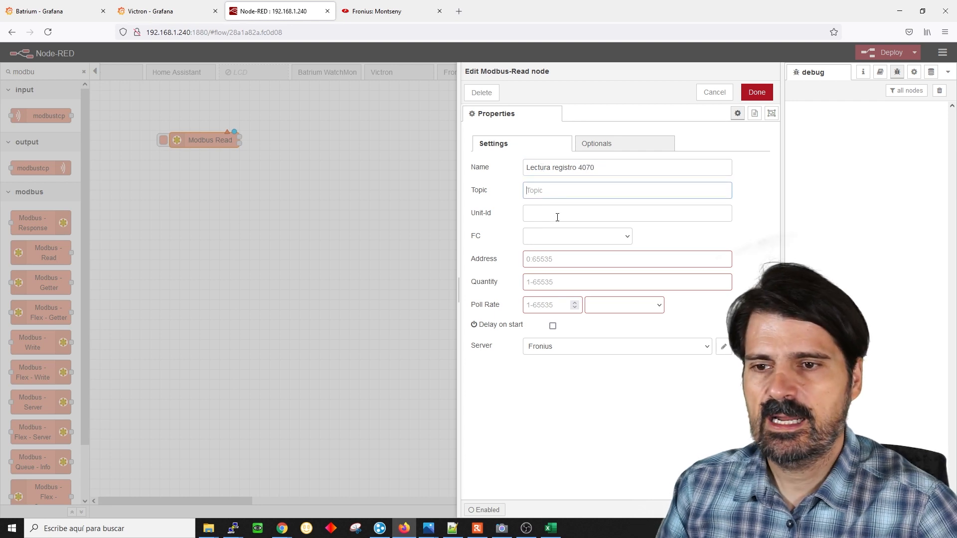
{"action": "left_click", "coordinate": [549, 215]}
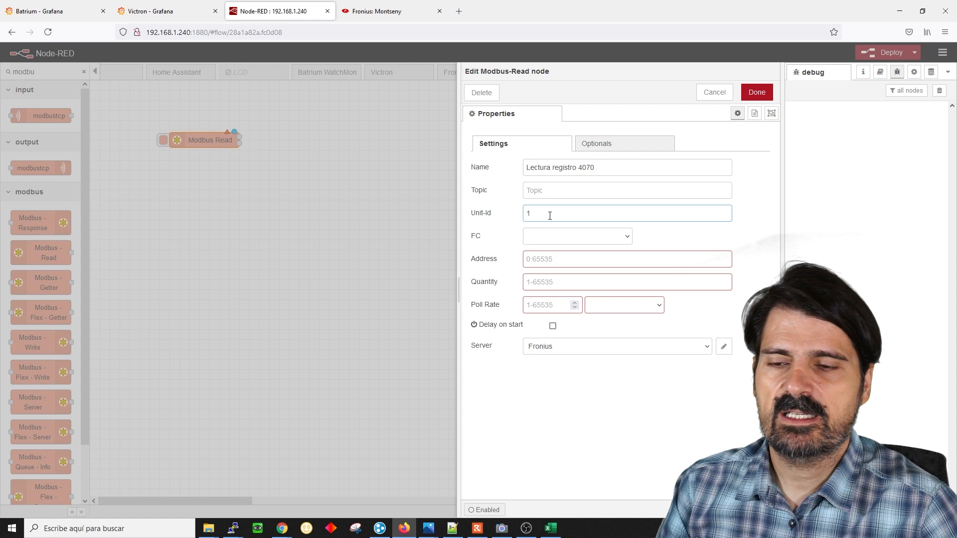
Check the available FC options, then switch to the Excel register map and examine the R/W column across the register tables.
{"action": "left_click", "coordinate": [627, 241]}
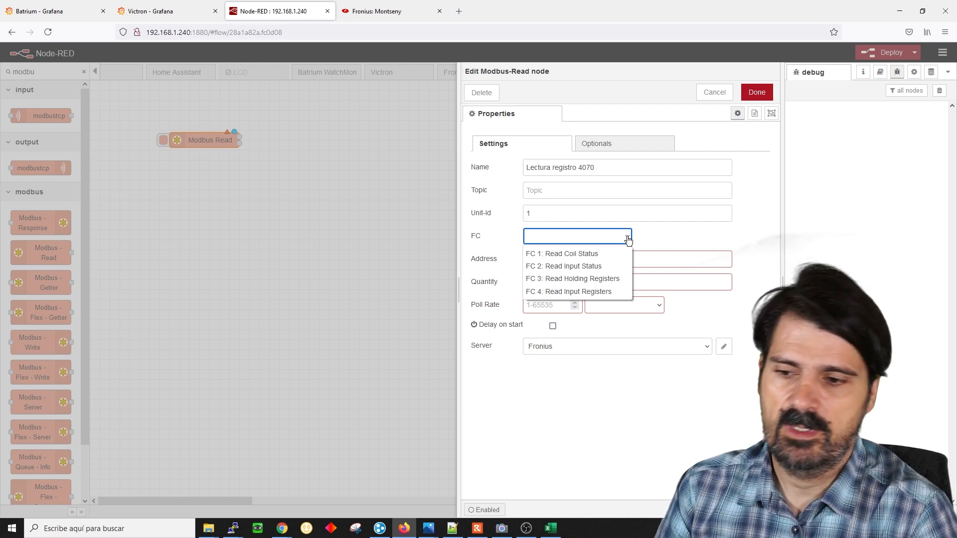
{"action": "left_click", "coordinate": [550, 528]}
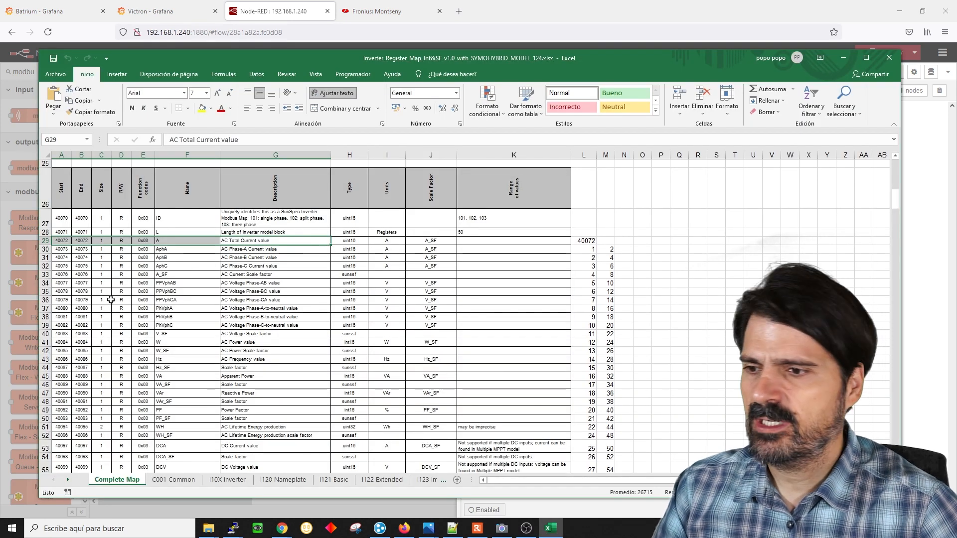
{"action": "left_click", "coordinate": [121, 230]}
{"action": "left_click", "coordinate": [121, 192]}
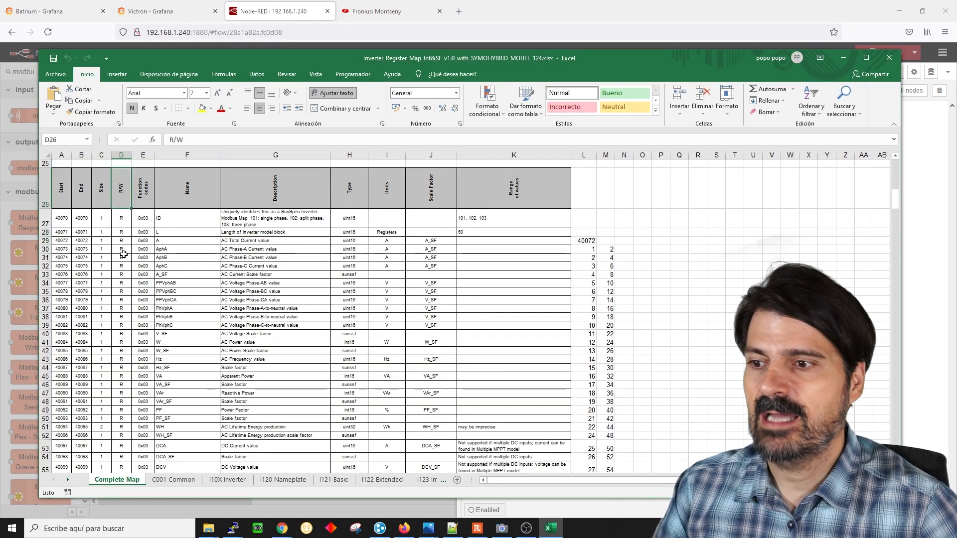
{"action": "left_click", "coordinate": [123, 257]}
{"action": "scroll", "coordinate": [125, 369], "scroll_direction": "down", "scroll_amount": 20}
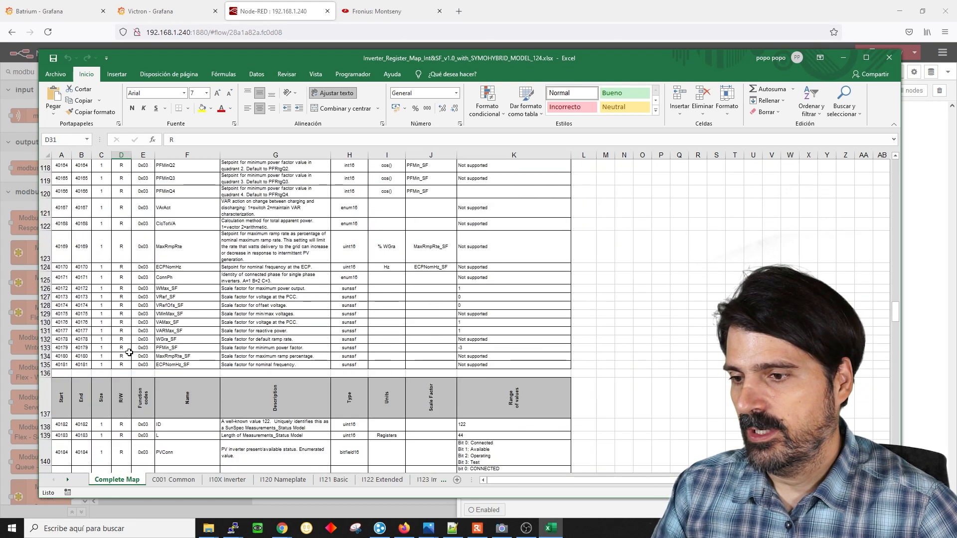
{"action": "scroll", "coordinate": [129, 352], "scroll_direction": "down", "scroll_amount": 5}
Examine the access mode, name, description, type, units and scale factor of the power output limit register 40233.
{"action": "left_click", "coordinate": [62, 327]}
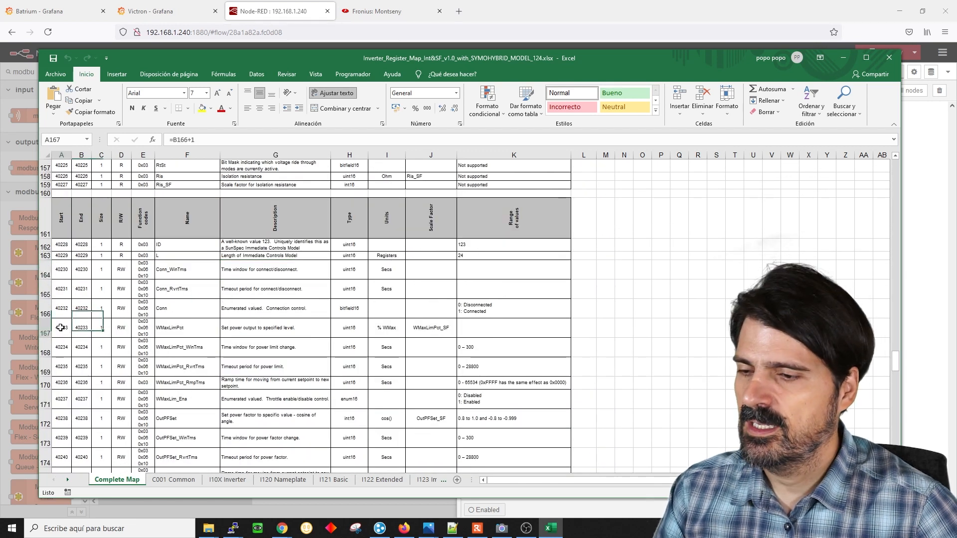
{"action": "left_click", "coordinate": [119, 330]}
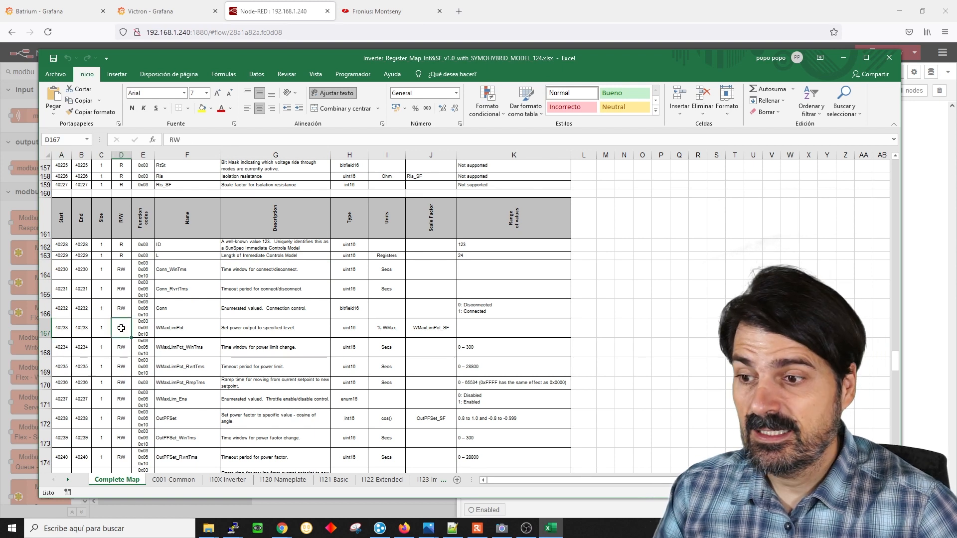
{"action": "left_click", "coordinate": [188, 328]}
{"action": "left_click", "coordinate": [250, 330]}
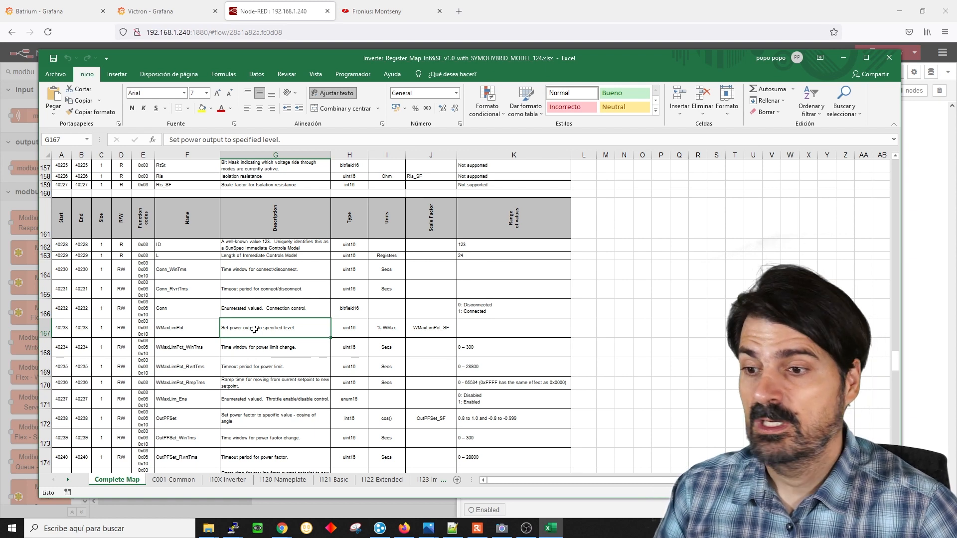
{"action": "left_click", "coordinate": [62, 330]}
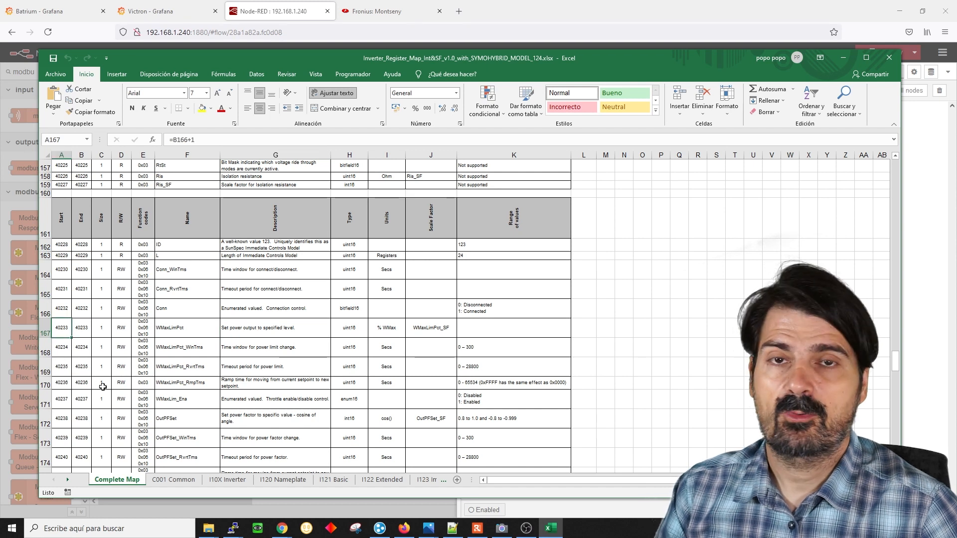
{"action": "left_click", "coordinate": [254, 328]}
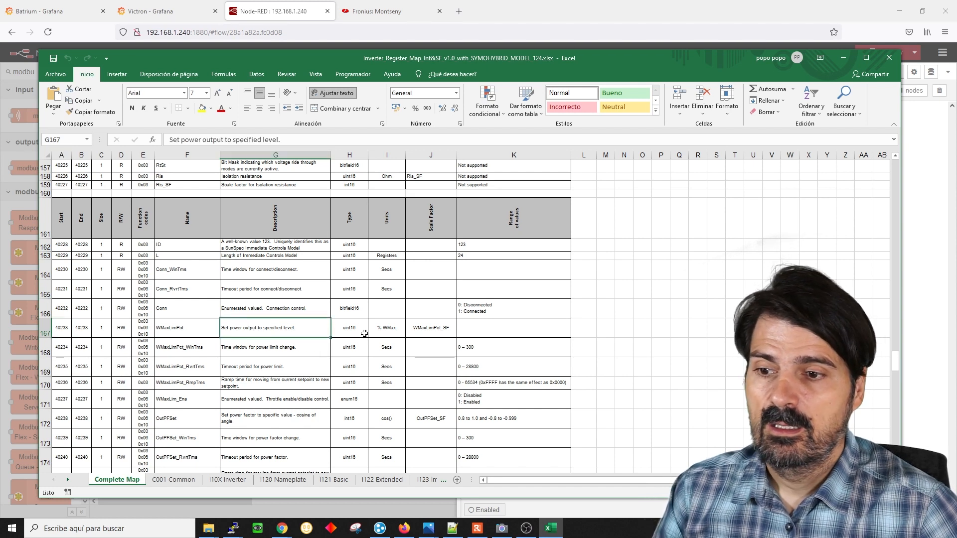
{"action": "left_click", "coordinate": [420, 328]}
{"action": "left_click", "coordinate": [384, 328]}
{"action": "left_click", "coordinate": [349, 328]}
{"action": "left_click", "coordinate": [252, 328]}
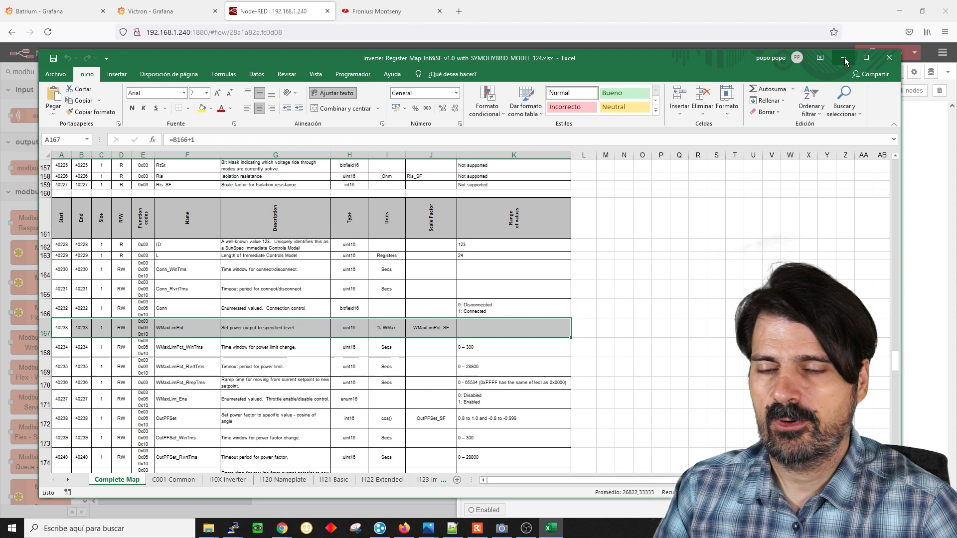
Return to Node-RED and set the Modbus-Read function code to FC 3: Read Holding Registers.
{"action": "left_click", "coordinate": [844, 58]}
{"action": "left_click", "coordinate": [628, 237]}
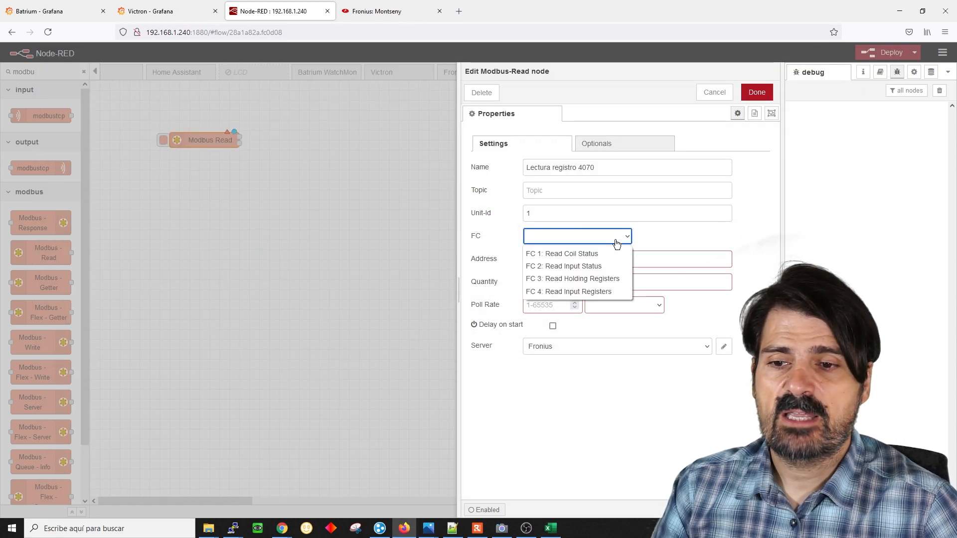
{"action": "left_click", "coordinate": [552, 280]}
Look up the AC Power register in the Excel map and set the Modbus-Read node's address to 4084 in Node-RED.
{"action": "key", "text": "alt+Tab"}
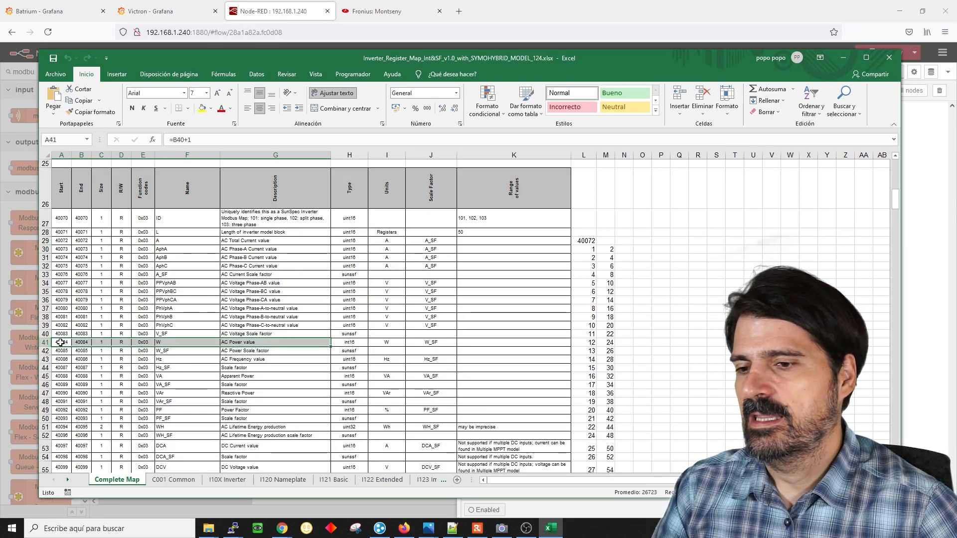
{"action": "left_click_drag", "start_coordinate": [61, 343], "coordinate": [261, 343]}
{"action": "left_click_drag", "start_coordinate": [334, 345], "coordinate": [377, 344]}
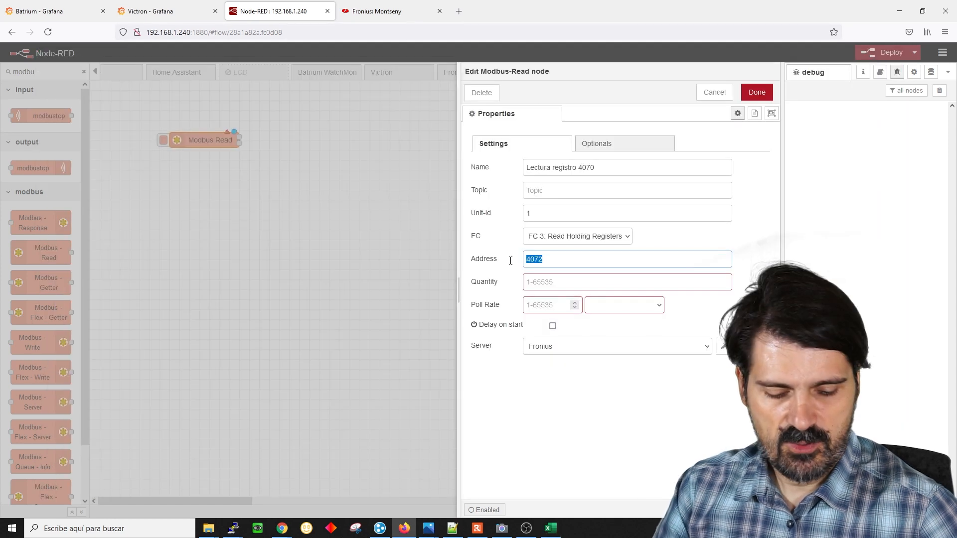
{"action": "type", "text": "4084"}
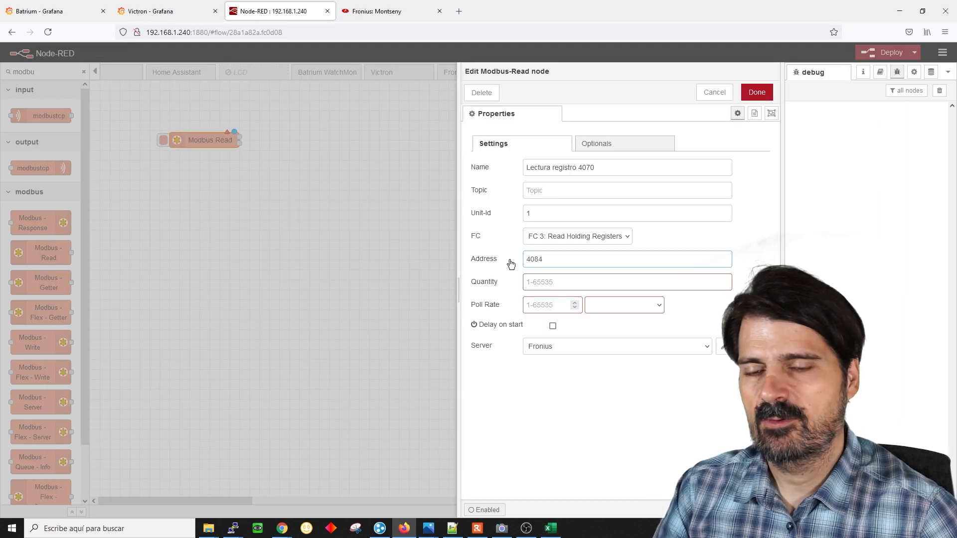
Switch to the Excel register map and examine the addresses of the AC Power value and its scale factor.
{"action": "left_click", "coordinate": [551, 528]}
{"action": "left_click_drag", "start_coordinate": [61, 342], "coordinate": [78, 342]}
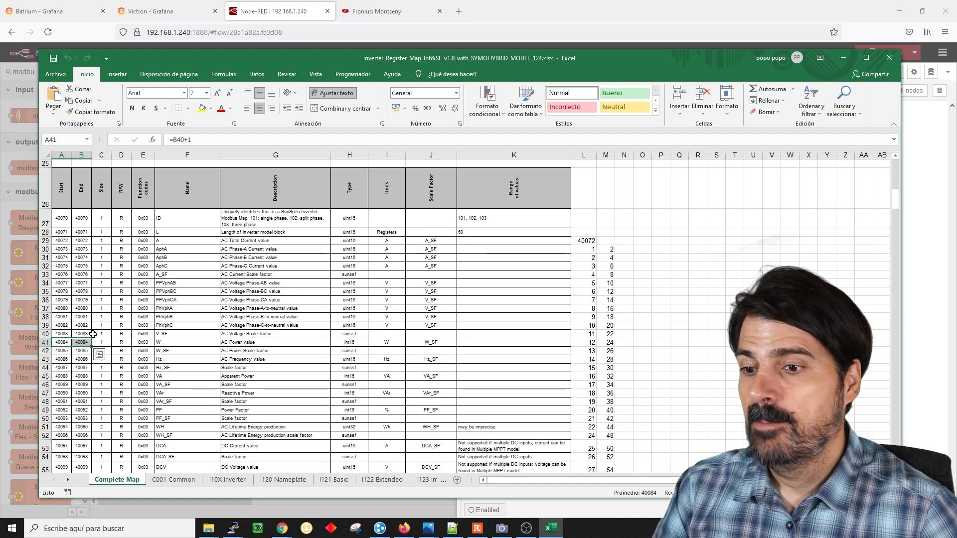
{"action": "left_click", "coordinate": [252, 351]}
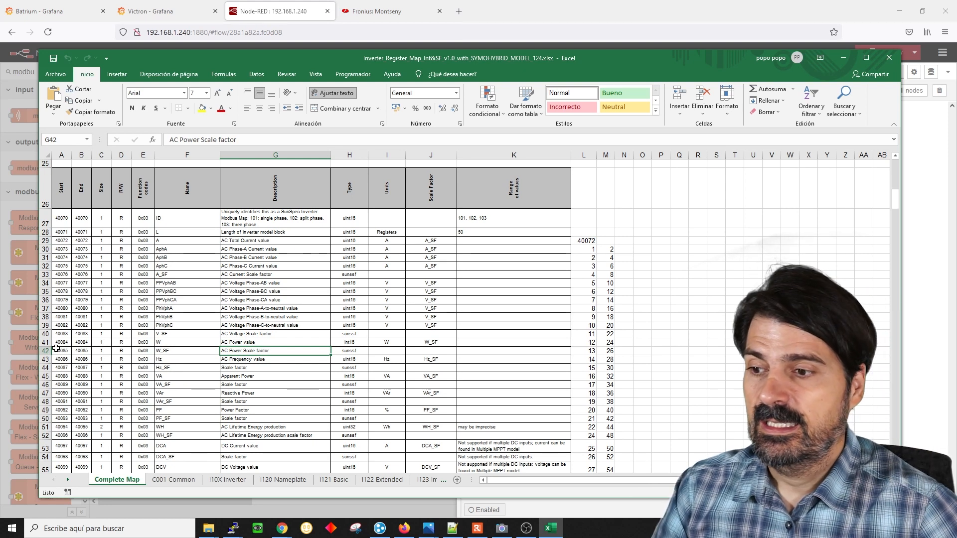
{"action": "left_click_drag", "start_coordinate": [62, 351], "coordinate": [81, 351]}
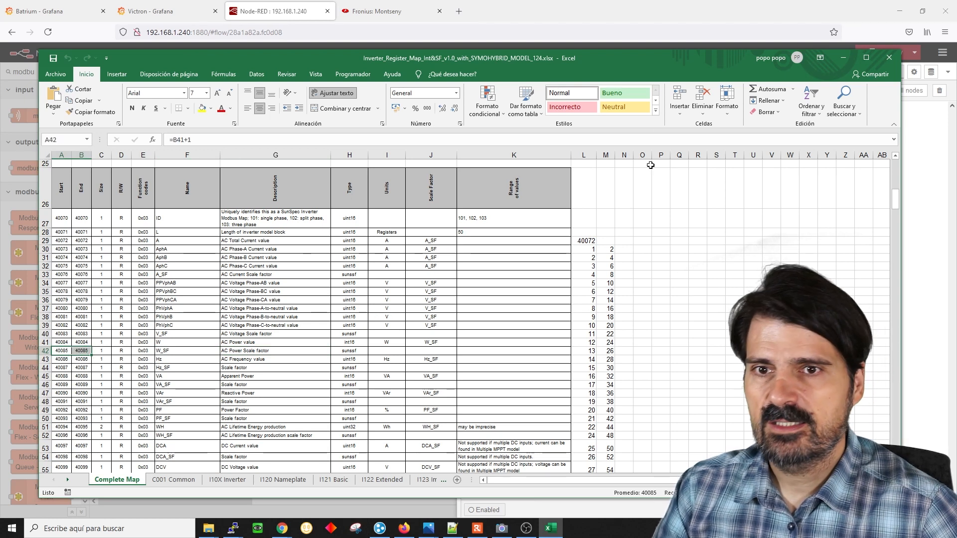
Return to Node-RED and set the Modbus-Read node's quantity to 2.
{"action": "left_click", "coordinate": [651, 5]}
{"action": "left_click", "coordinate": [542, 283]}
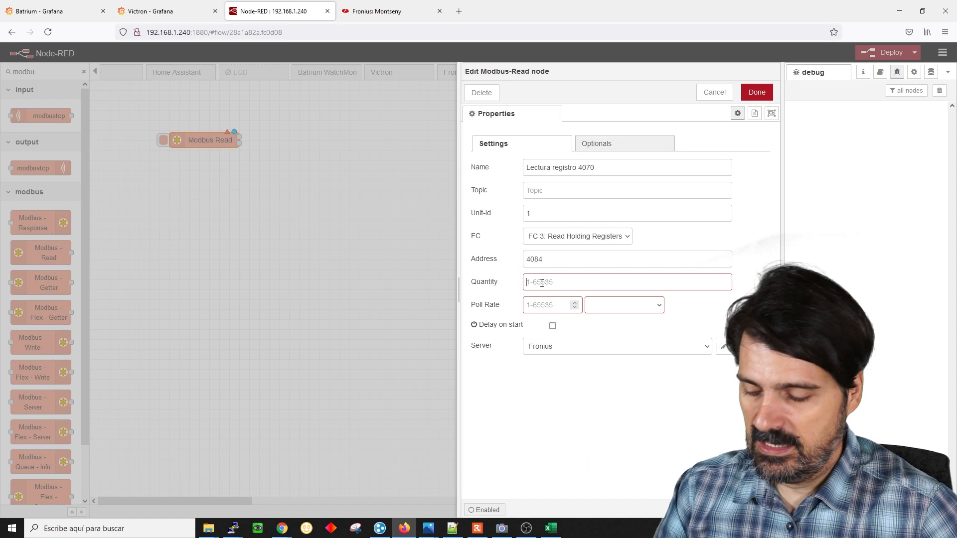
{"action": "type", "text": "2"}
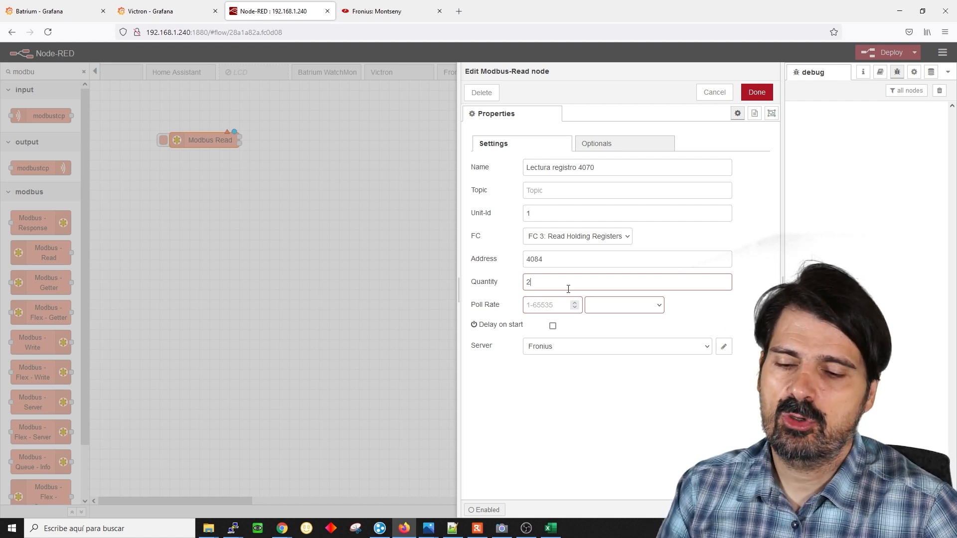
Check the start and end addresses and descriptions of the AC Power value and AC Power Scale factor registers in the Excel map.
{"action": "left_click", "coordinate": [553, 530]}
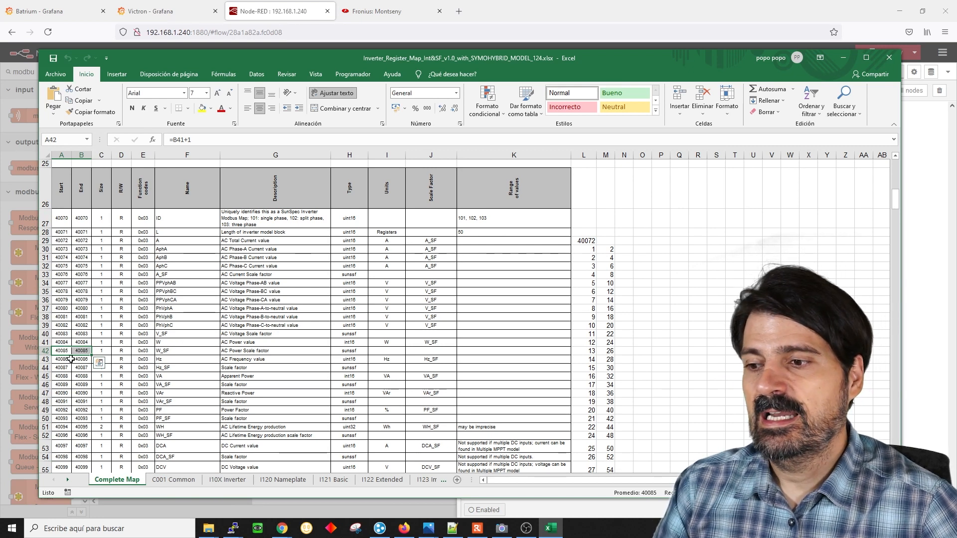
{"action": "left_click", "coordinate": [61, 342]}
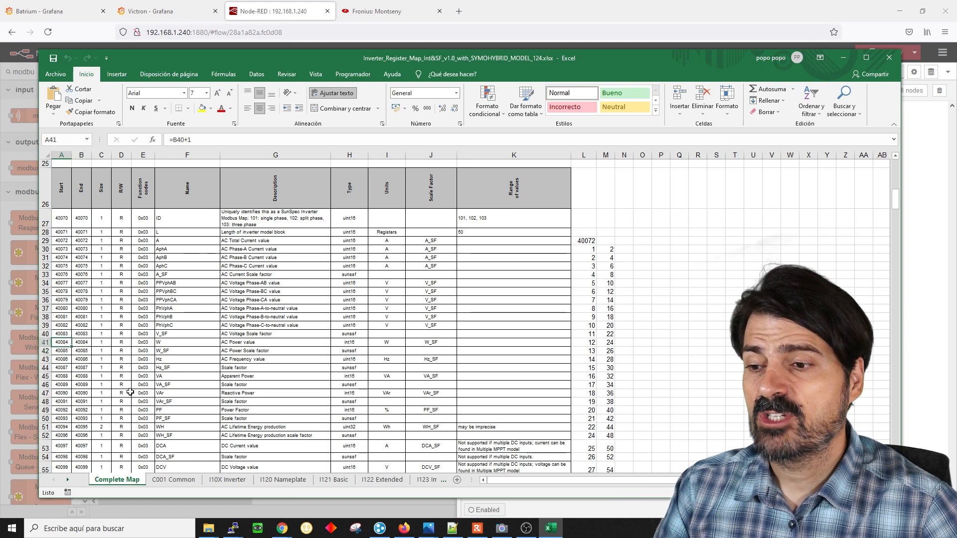
{"action": "left_click_drag", "start_coordinate": [58, 342], "coordinate": [81, 352]}
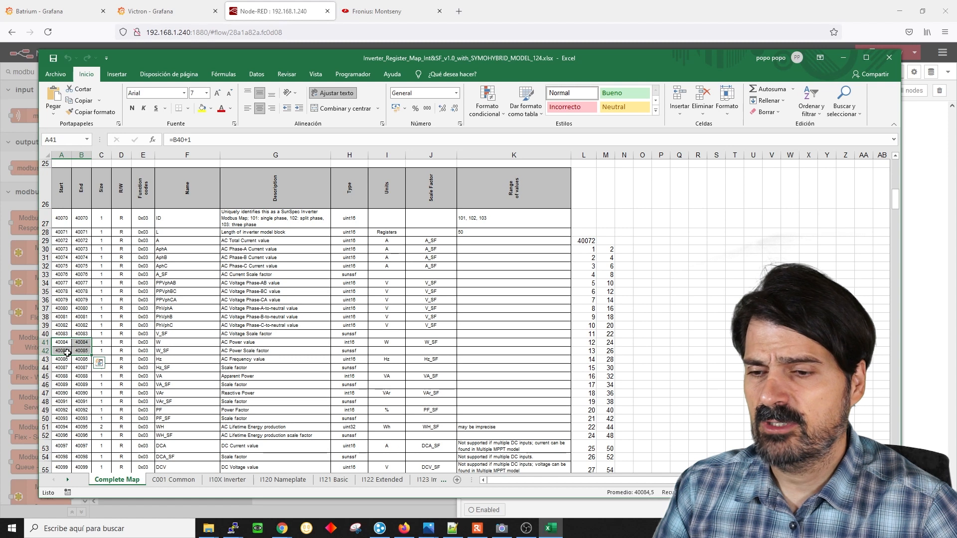
{"action": "left_click", "coordinate": [243, 341]}
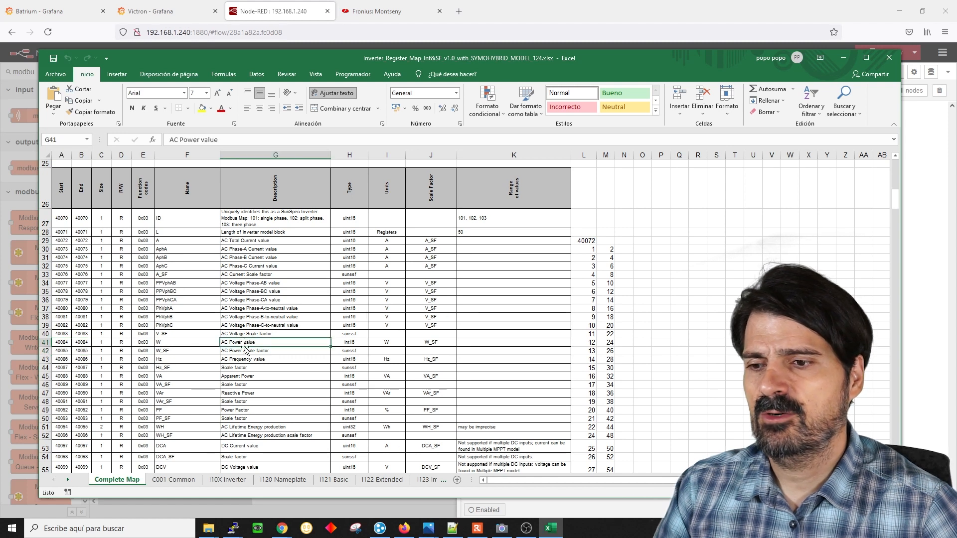
{"action": "left_click", "coordinate": [251, 351]}
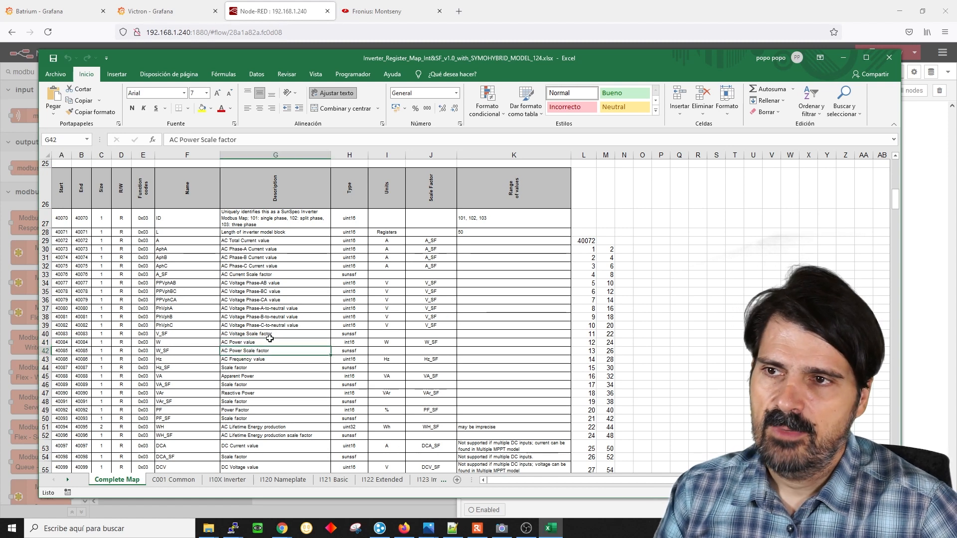
Switch back to Node-RED and change the Modbus-Read node's address to 4083, leaving the quantity at 2.
{"action": "left_click", "coordinate": [260, 5]}
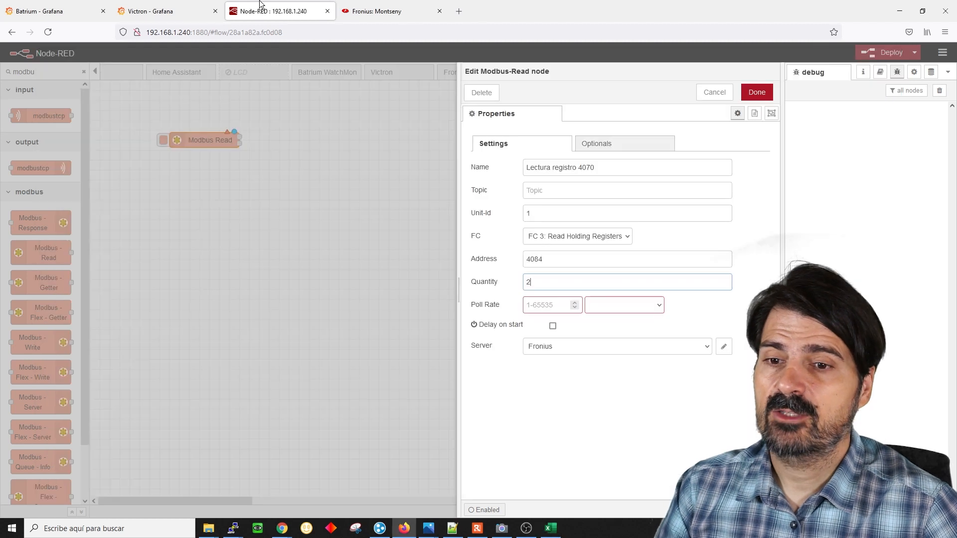
{"action": "left_click", "coordinate": [560, 259]}
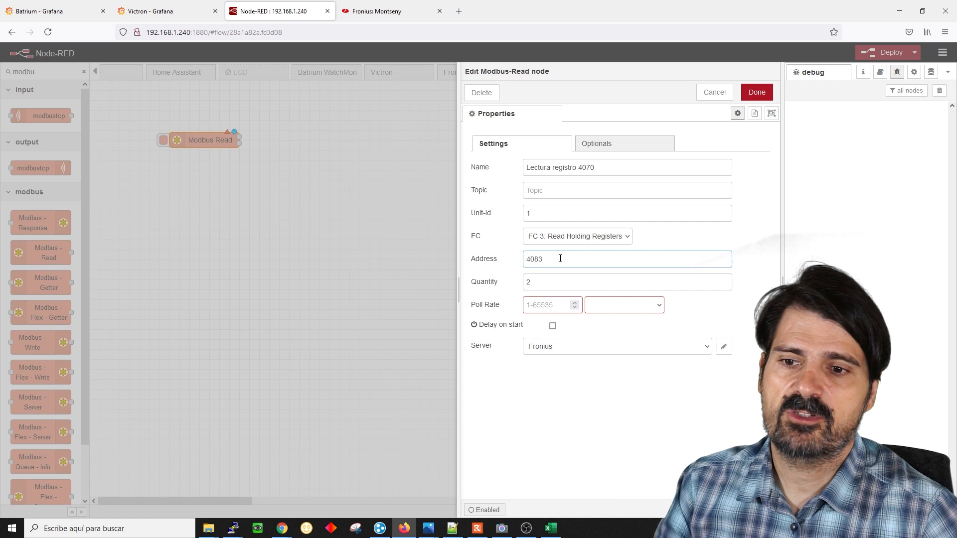
{"action": "left_click_drag", "start_coordinate": [560, 257], "coordinate": [471, 260]}
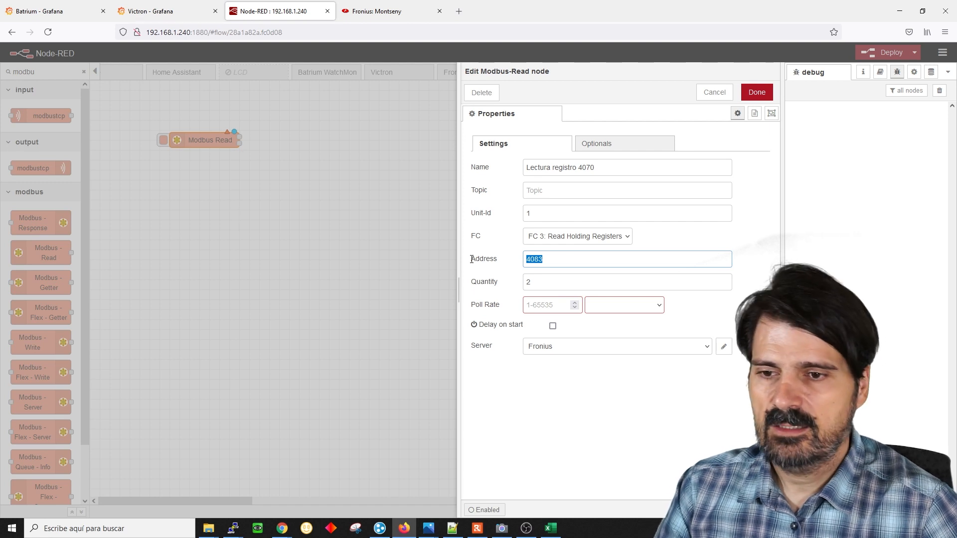
{"action": "left_click", "coordinate": [554, 262]}
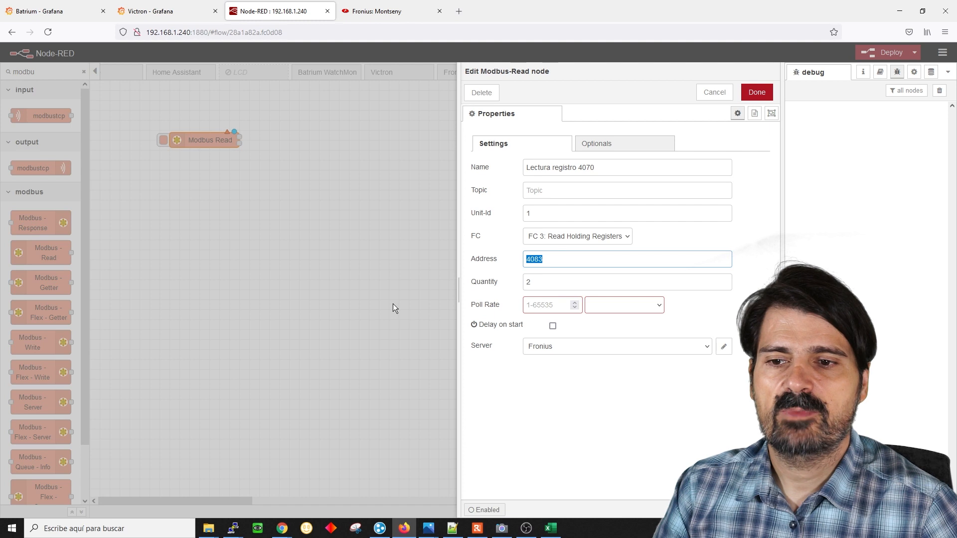
{"action": "key", "text": "Tab"}
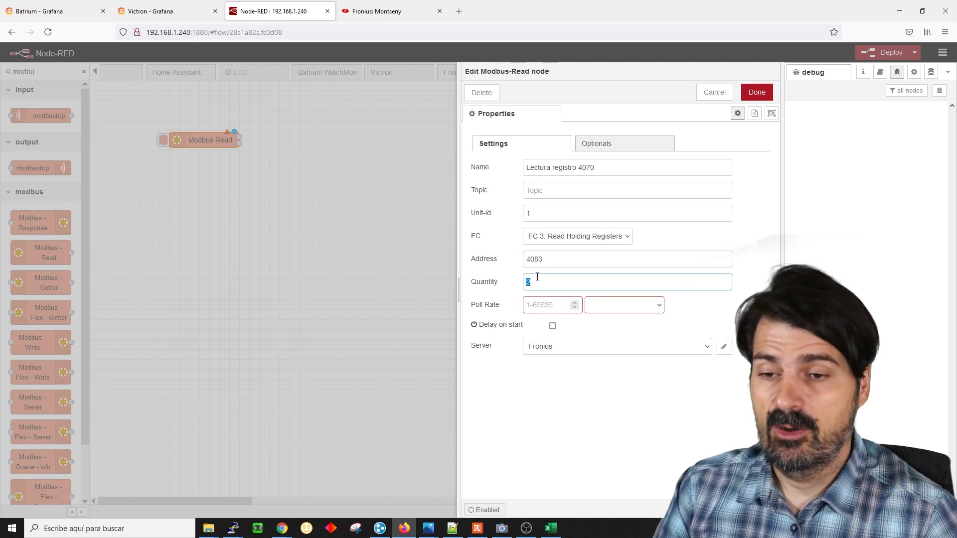
{"action": "left_click", "coordinate": [561, 256]}
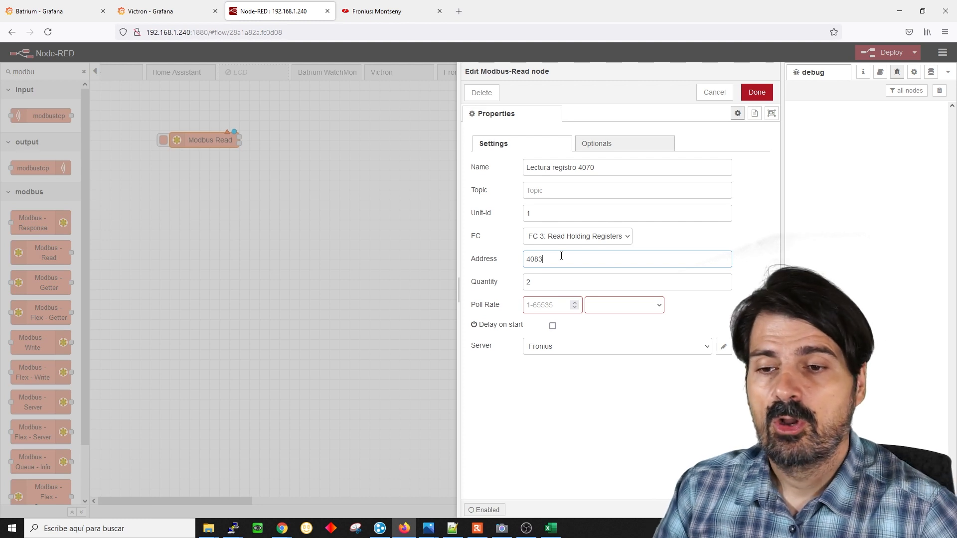
Set the Modbus-Read node's poll rate to 5 seconds and save the node.
{"action": "left_click", "coordinate": [543, 305]}
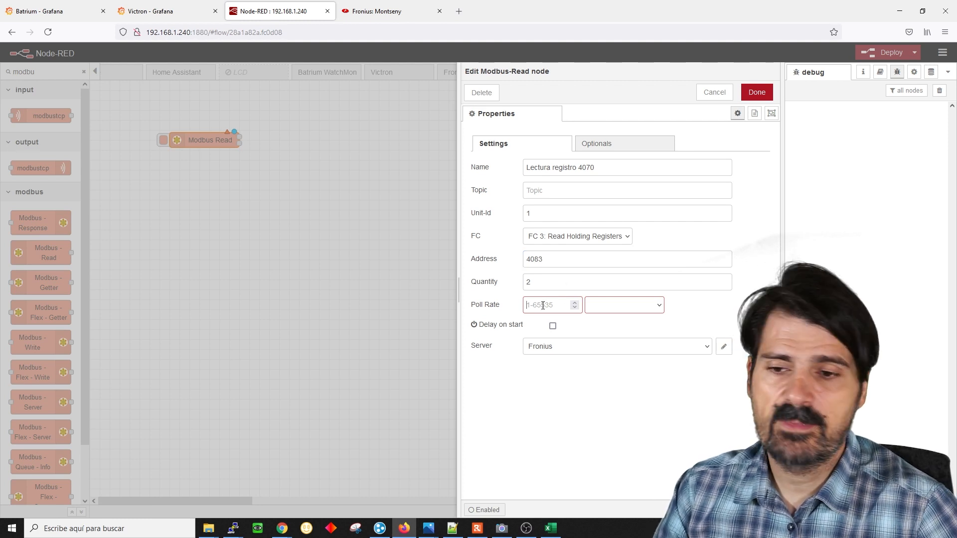
{"action": "type", "text": "1"}
{"action": "left_click", "coordinate": [575, 309]}
{"action": "left_click", "coordinate": [647, 305]}
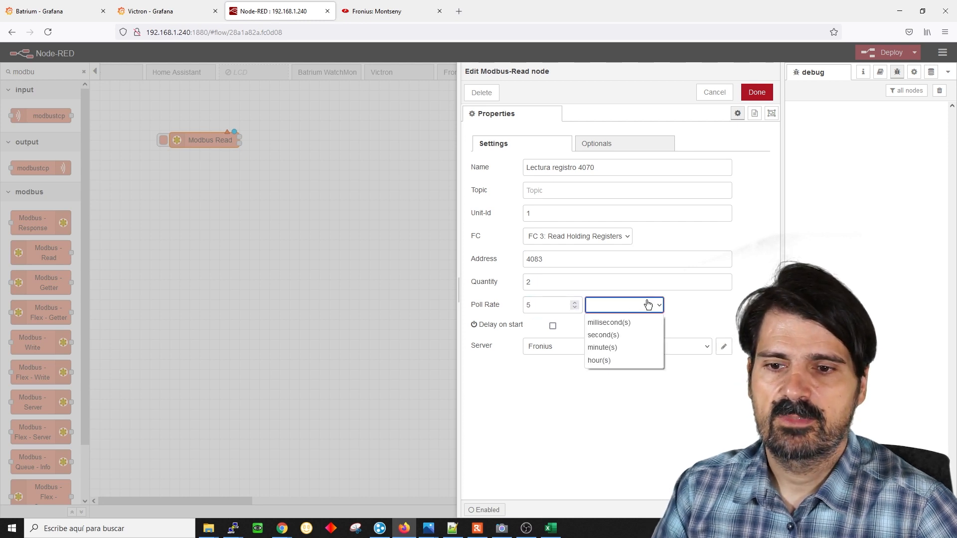
{"action": "left_click", "coordinate": [604, 336]}
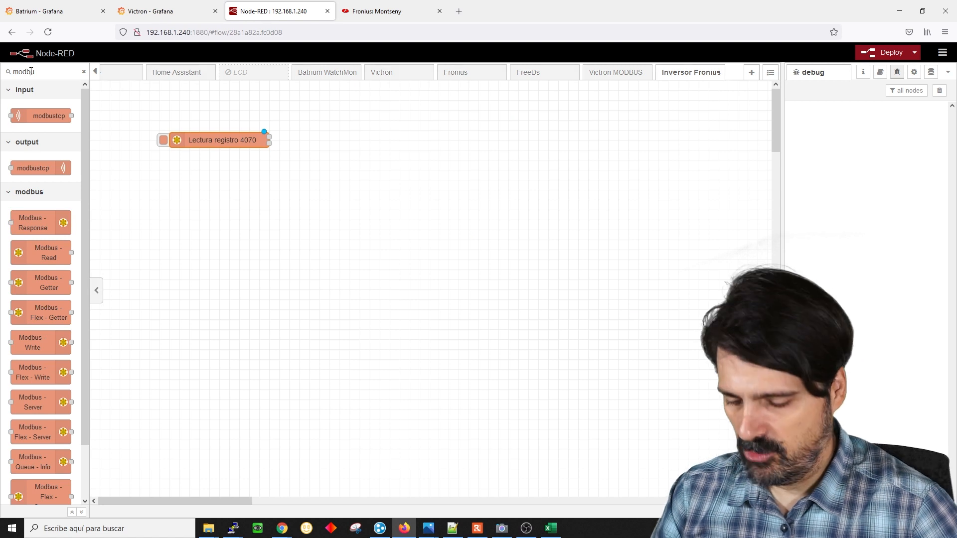
Find the debug node in the palette, wire one to each Modbus-Read output, and deploy the flow.
{"action": "type", "text": "debufu"}
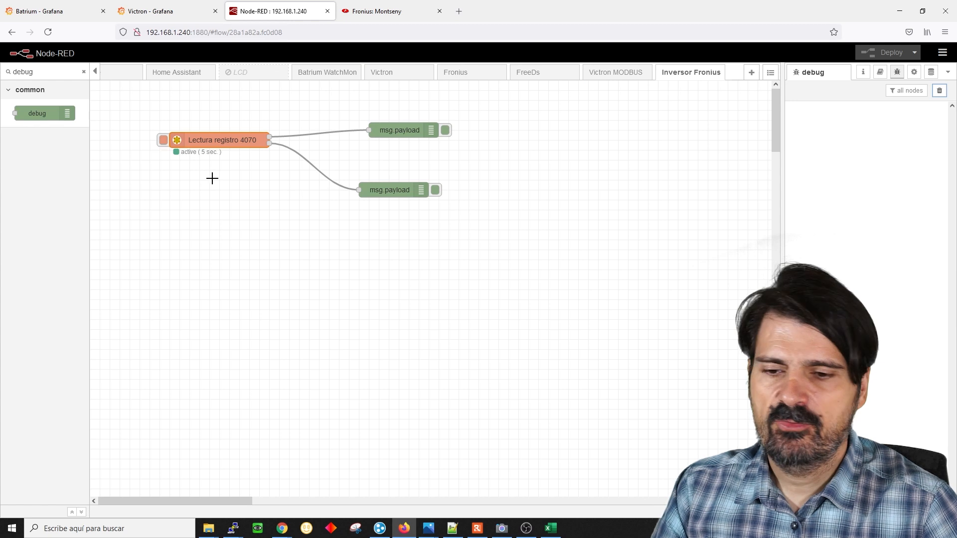
Check the AC Power value register's full start address in the Excel map and return to Node-RED.
{"action": "left_click", "coordinate": [551, 528]}
{"action": "left_click_drag", "start_coordinate": [61, 342], "coordinate": [261, 341]}
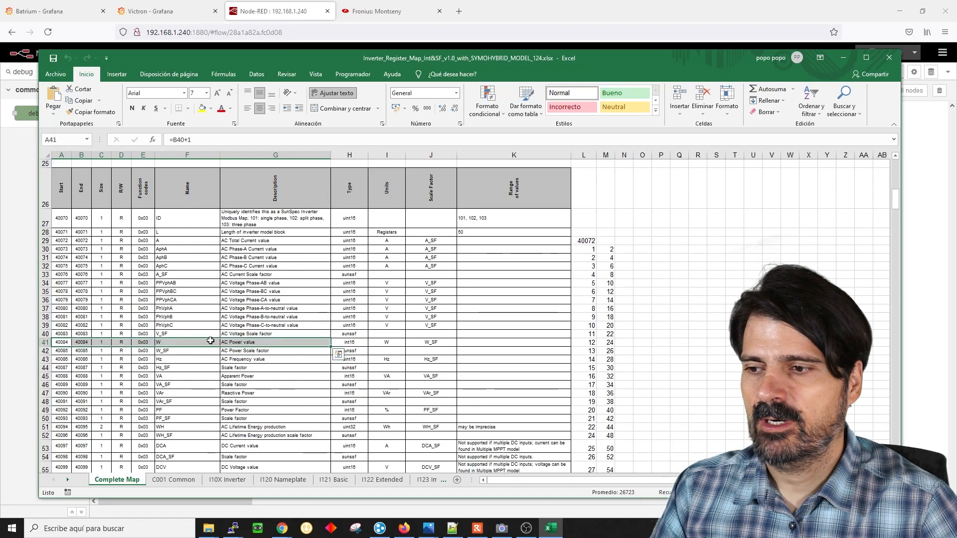
{"action": "left_click", "coordinate": [62, 342]}
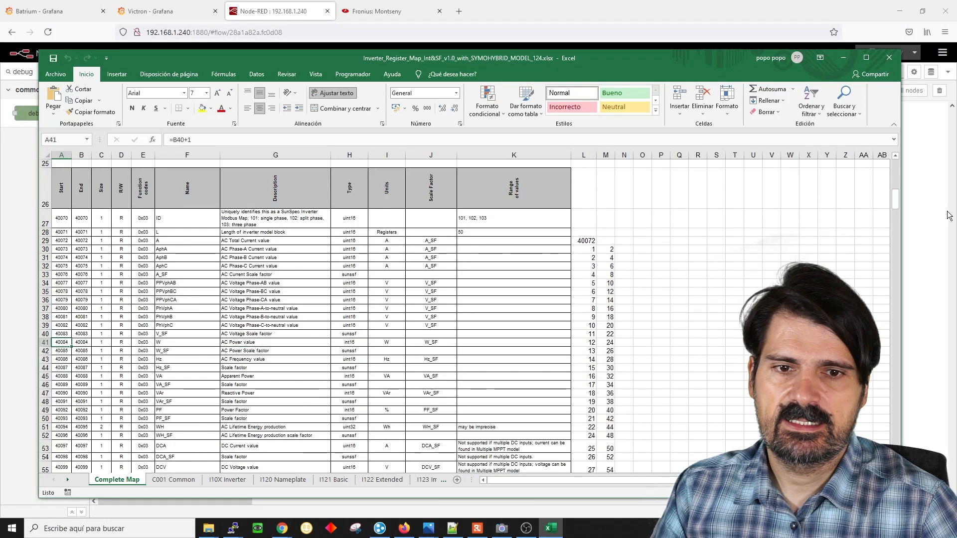
{"action": "key", "text": "alt+Tab"}
Correct the Modbus-Read node's address to 40083, rename it "Lectura registro 40084", and save it.
{"action": "double_click", "coordinate": [213, 138]}
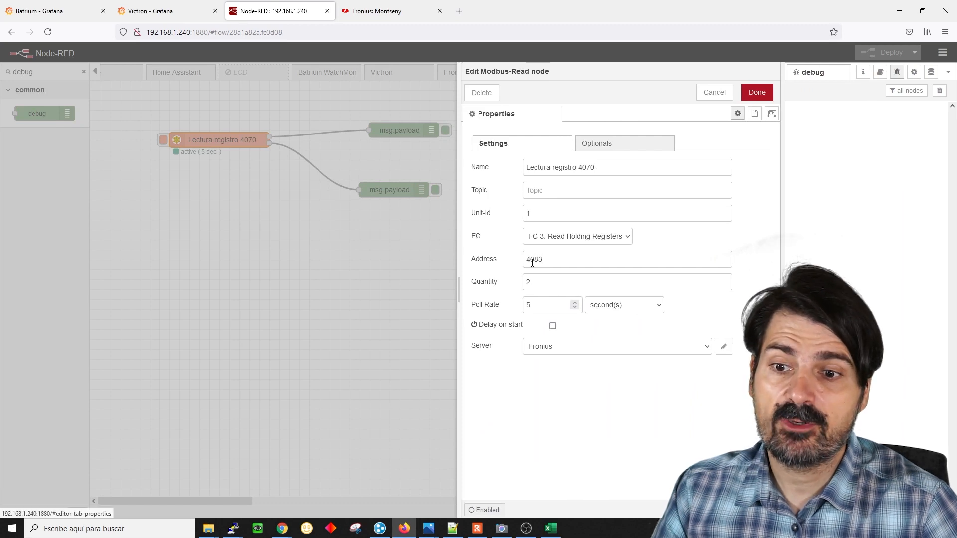
{"action": "left_click", "coordinate": [551, 528]}
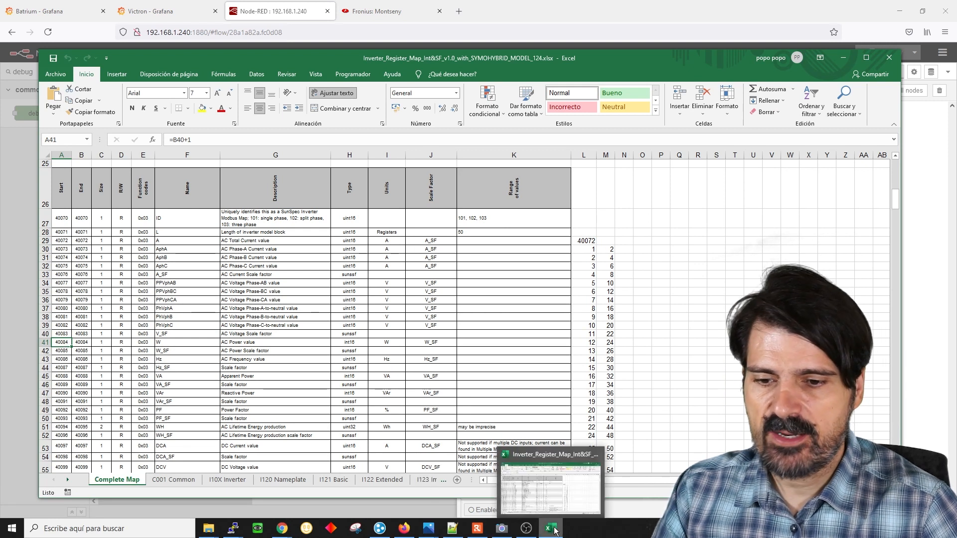
{"action": "left_click", "coordinate": [404, 528]}
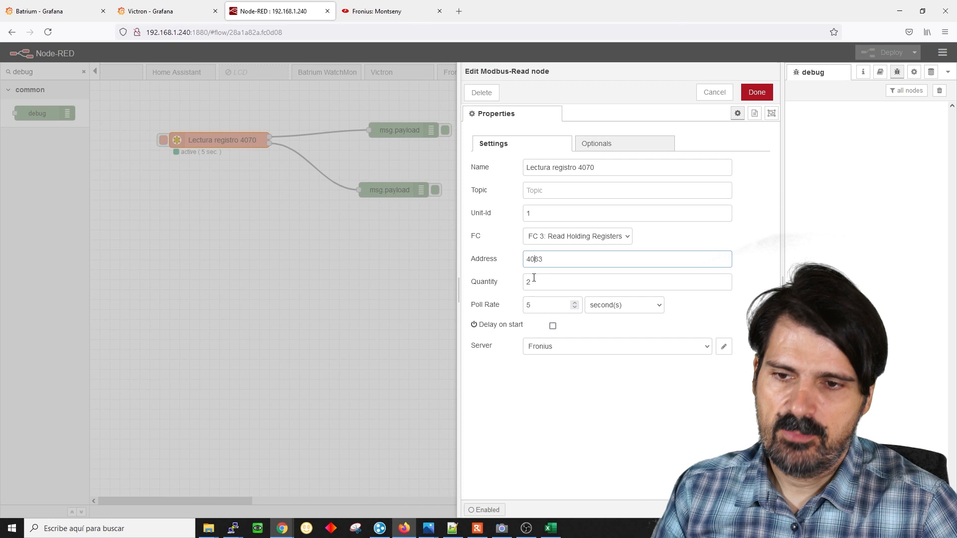
{"action": "left_click", "coordinate": [584, 168]}
{"action": "type", "text": "0"}
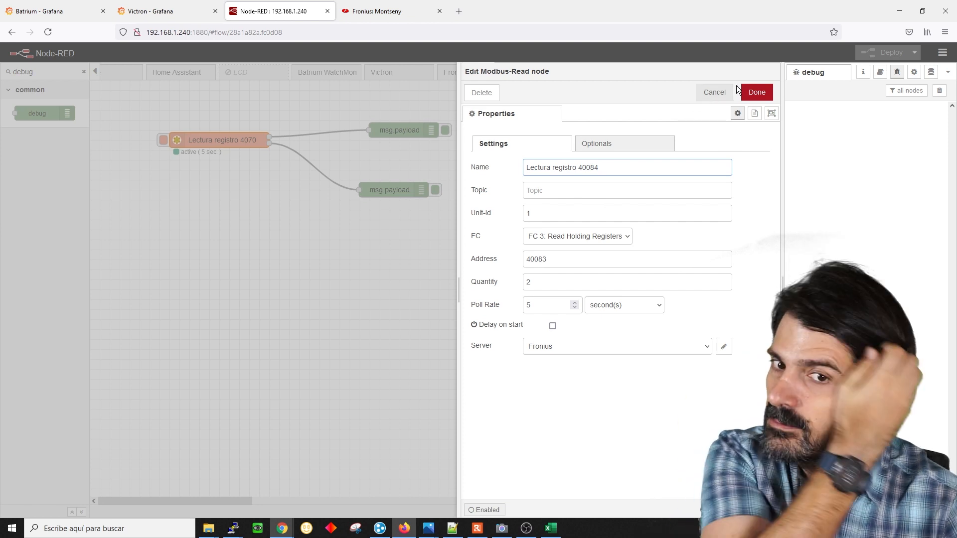
{"action": "left_click", "coordinate": [754, 93]}
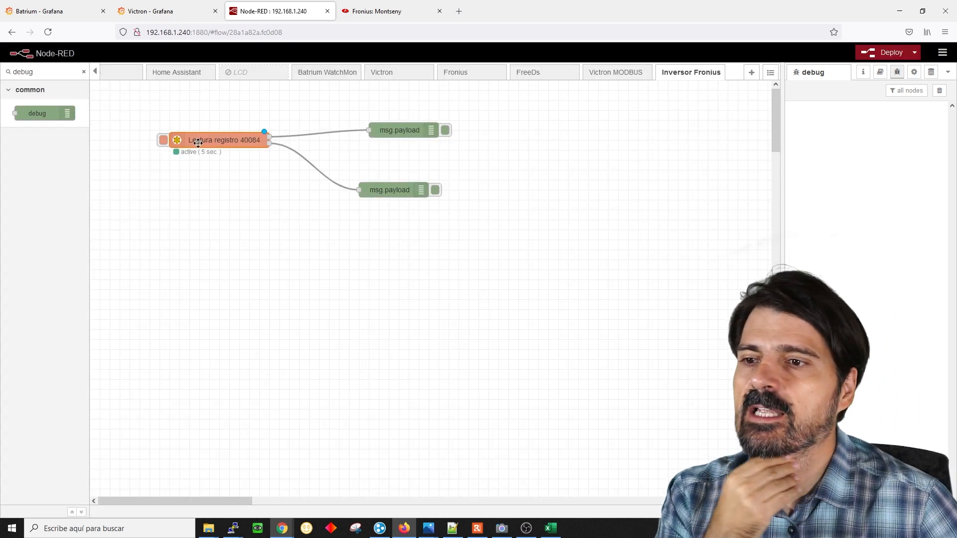
Recheck the Modbus-Read node's settings, deploy the flow, and trigger a reading.
{"action": "double_click", "coordinate": [239, 141]}
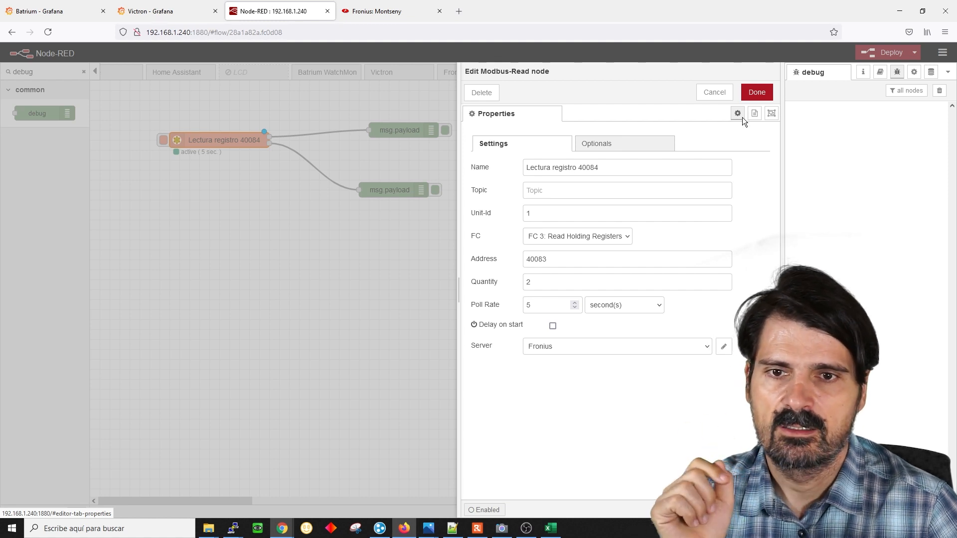
{"action": "left_click", "coordinate": [756, 92]}
{"action": "left_click", "coordinate": [890, 52]}
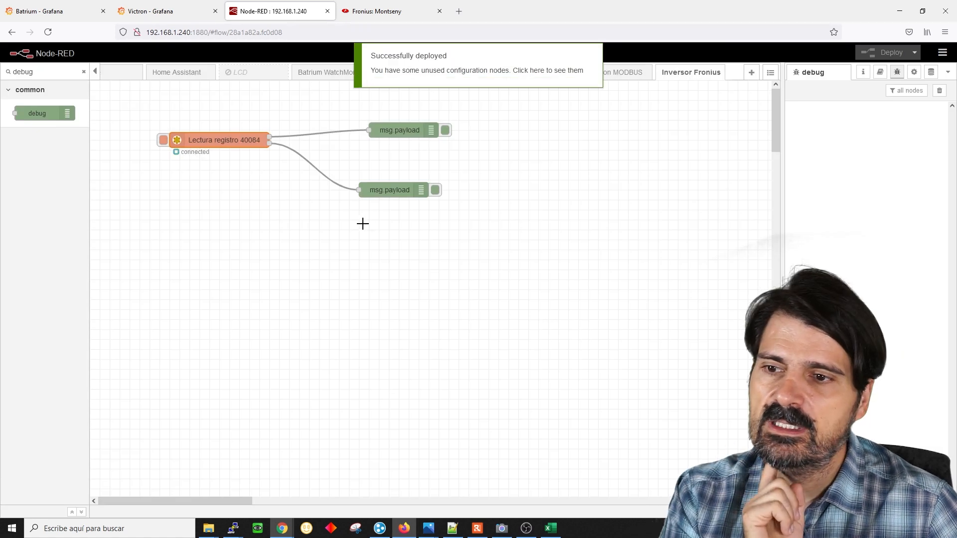
{"action": "left_click", "coordinate": [163, 140]}
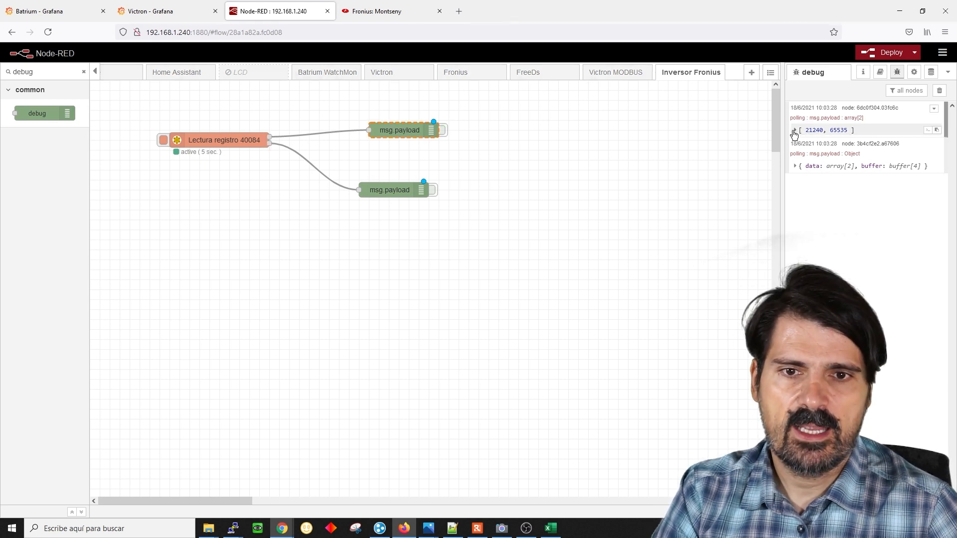
Expand the array and buffer in the debug messages, and compare the reading with the inverter power on the Fronius page.
{"action": "left_click", "coordinate": [794, 130]}
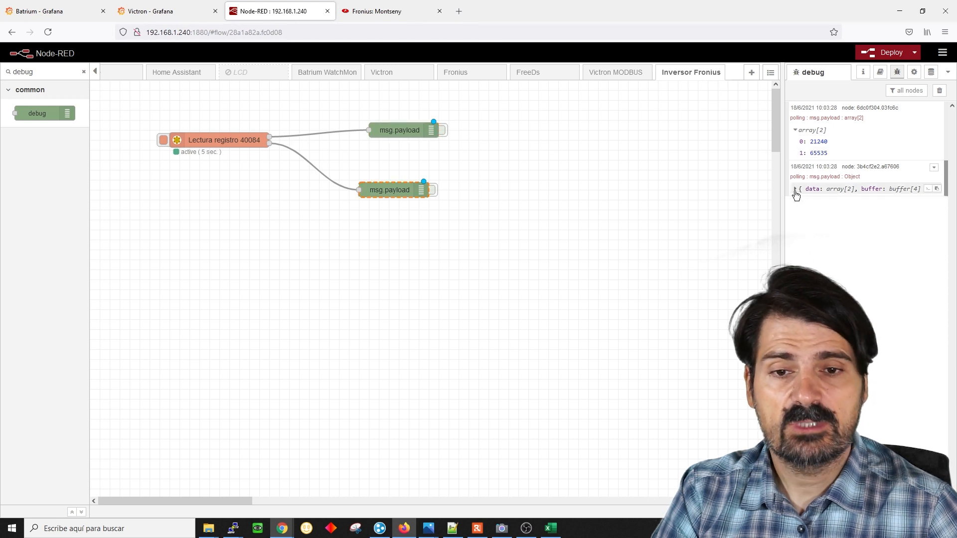
{"action": "left_click", "coordinate": [796, 189]}
{"action": "left_click", "coordinate": [795, 212]}
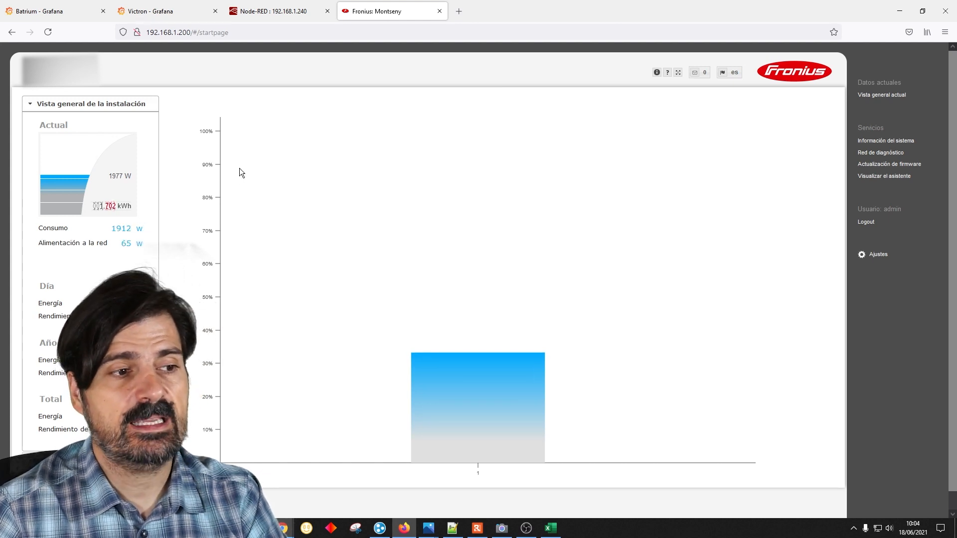
{"action": "left_click", "coordinate": [257, 13]}
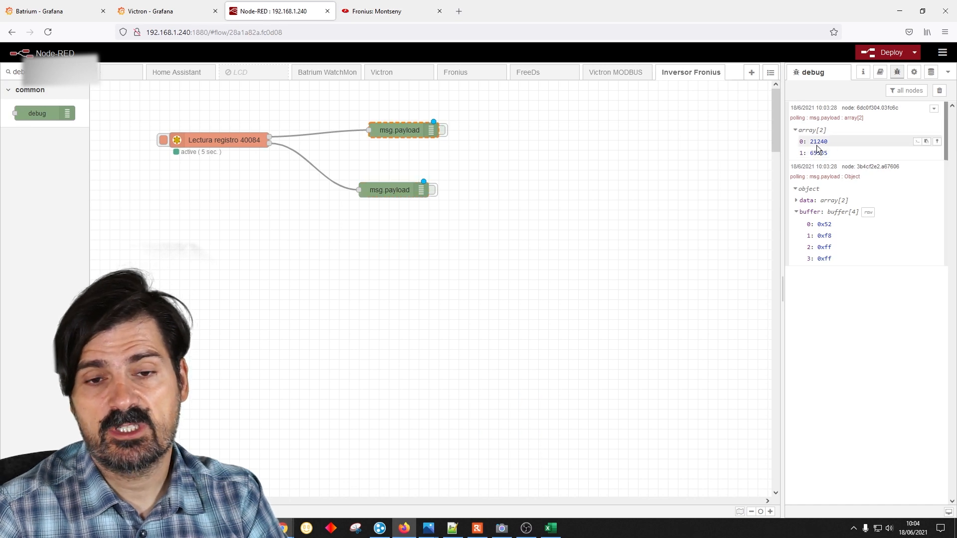
Activate the upper debug node to capture a fresh reading, examine its array values, and deactivate the node again.
{"action": "left_click", "coordinate": [443, 130]}
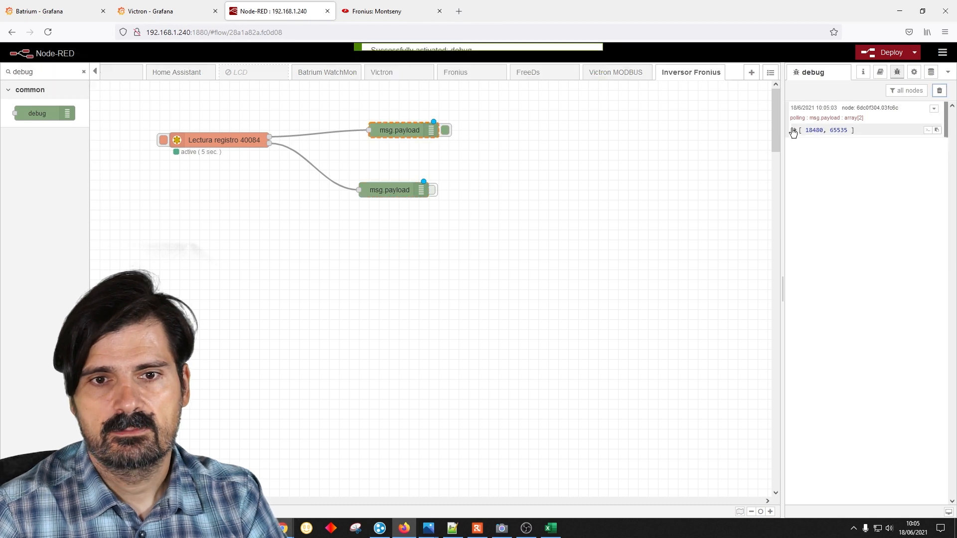
{"action": "left_click", "coordinate": [795, 130]}
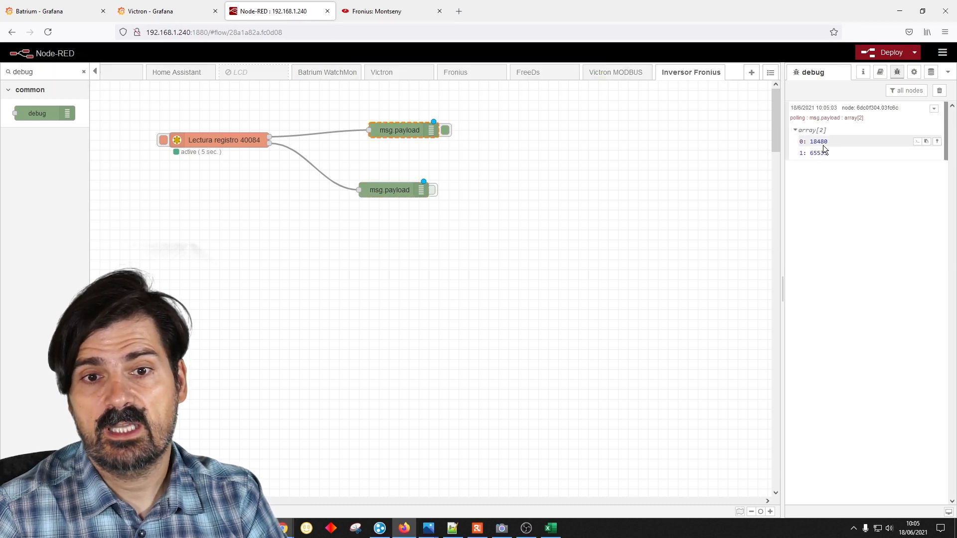
{"action": "left_click", "coordinate": [445, 130]}
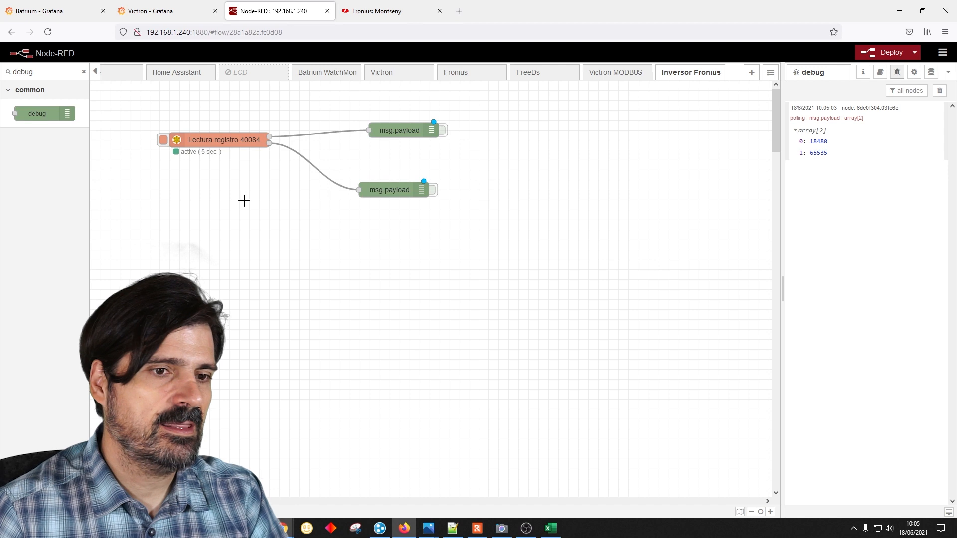
Delete both msg.payload debug nodes from the flow and filter the node palette by "bu".
{"action": "key", "text": "Delete"}
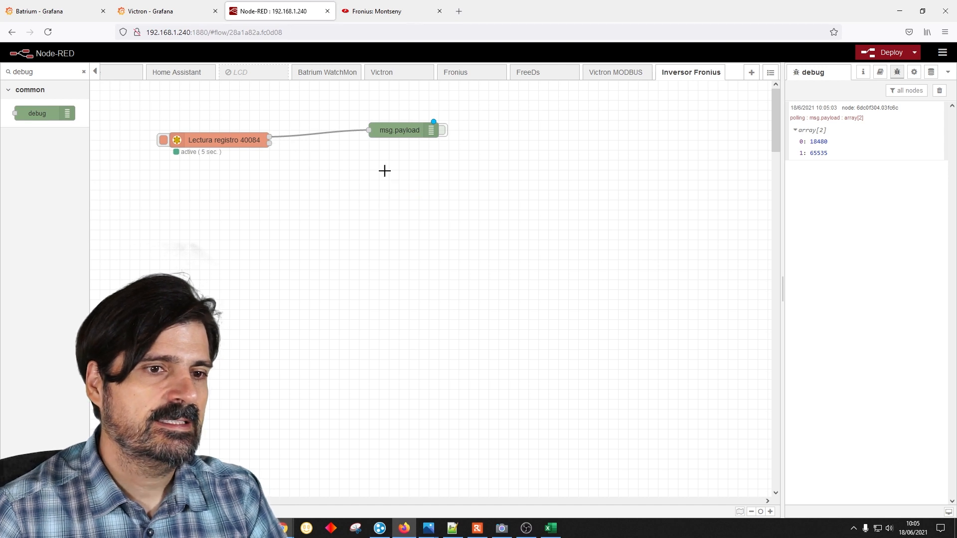
{"action": "key", "text": "Delete"}
{"action": "double_click", "coordinate": [23, 72]}
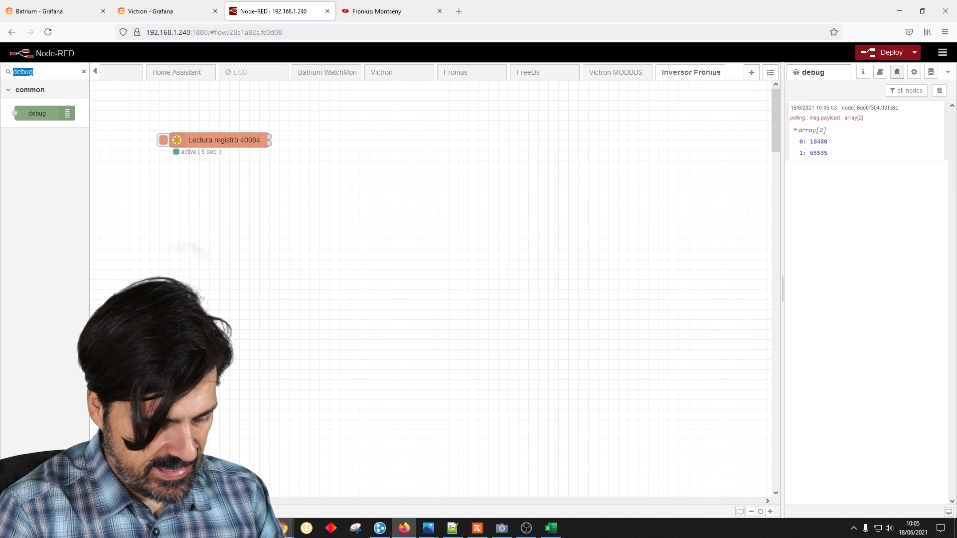
{"action": "type", "text": "bu"}
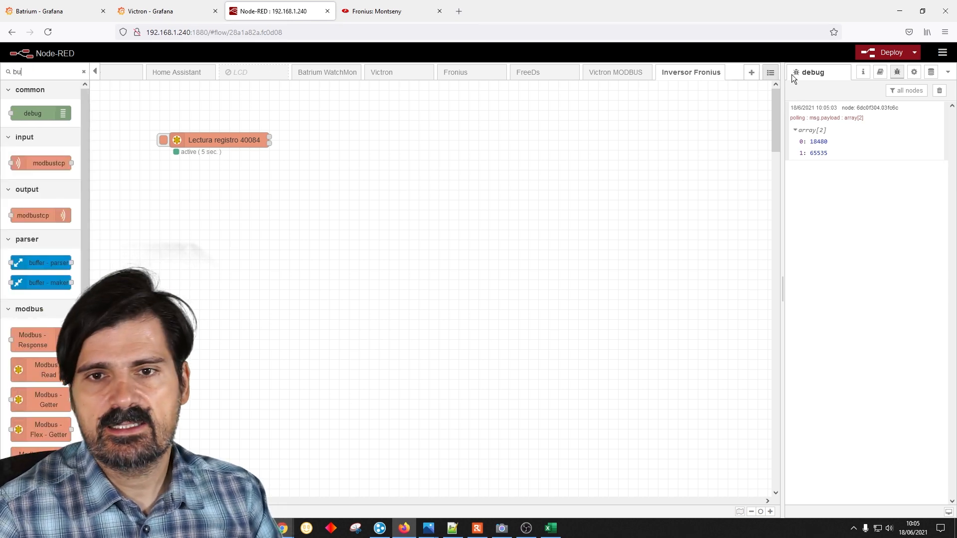
Look up "buffer" among the installable palette packages to check node-red-contrib-buffer-parser, and close the settings.
{"action": "left_click", "coordinate": [942, 53]}
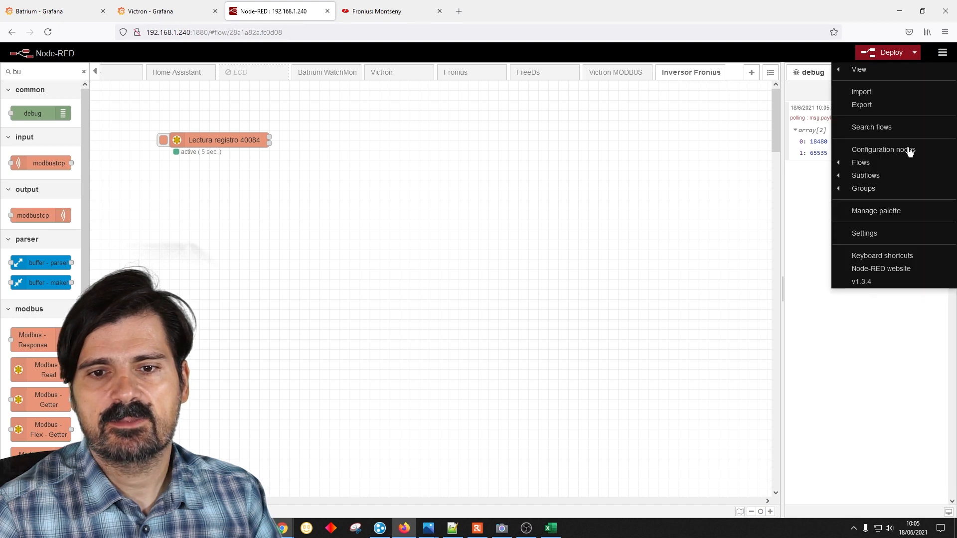
{"action": "left_click", "coordinate": [885, 212]}
{"action": "left_click", "coordinate": [627, 116]}
{"action": "type", "text": "buffer"}
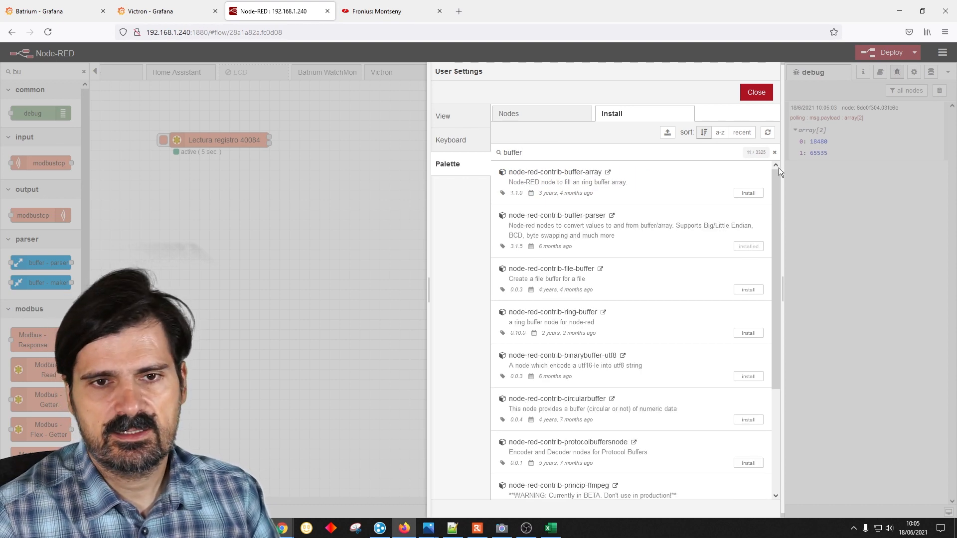
{"action": "left_click", "coordinate": [754, 89]}
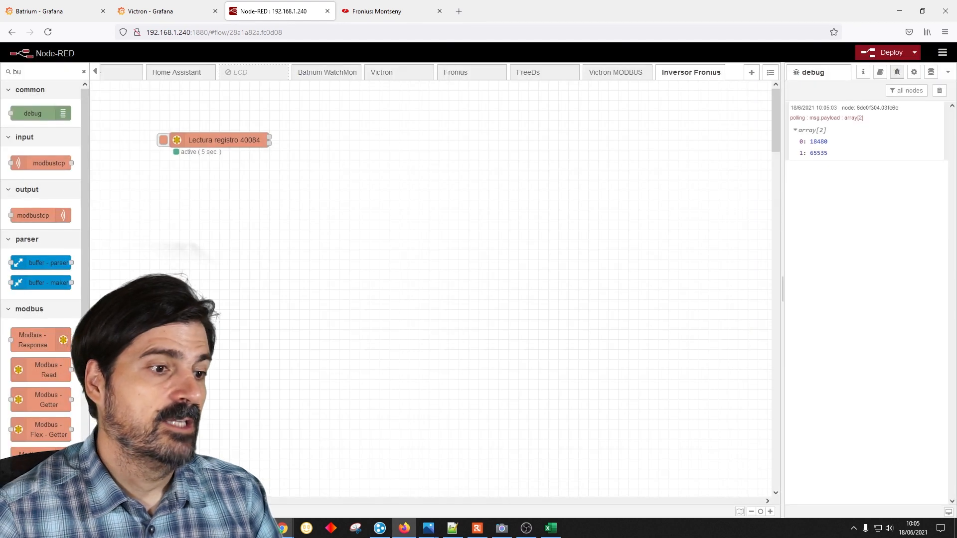
Add a buffer parser and a debug node, both wired to the second output of "Lectura registro 40084", and deploy the flow.
{"action": "left_click_drag", "start_coordinate": [28, 262], "coordinate": [307, 194]}
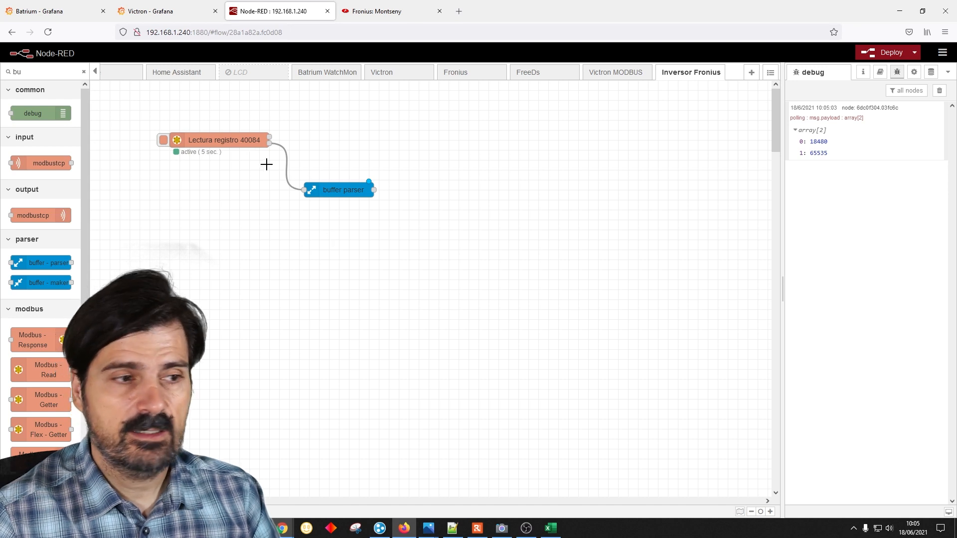
{"action": "left_click_drag", "start_coordinate": [55, 113], "coordinate": [404, 167]}
{"action": "left_click", "coordinate": [884, 55]}
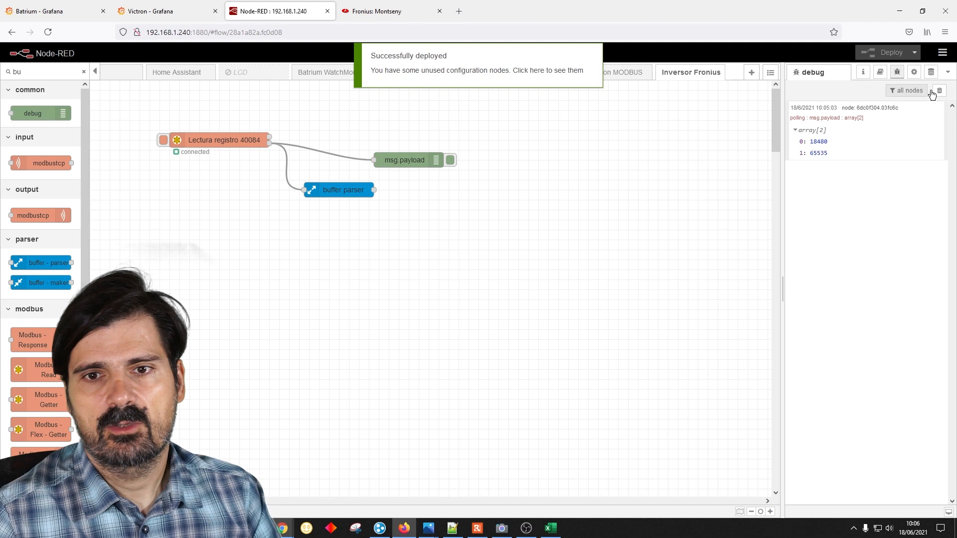
Clear the debug messages, trigger a Modbus reading, and deactivate the msg.payload debug node.
{"action": "left_click", "coordinate": [935, 91]}
{"action": "left_click", "coordinate": [164, 140]}
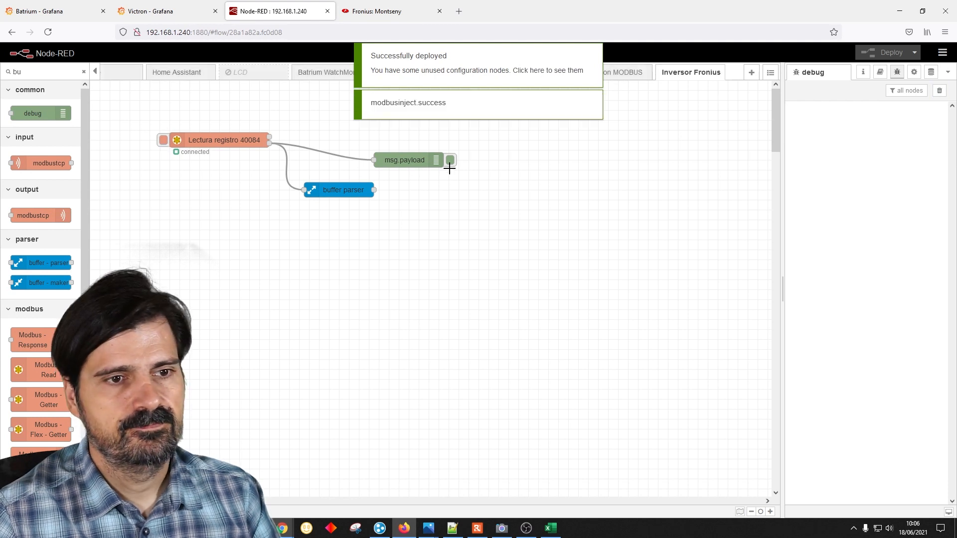
{"action": "left_click", "coordinate": [450, 160]}
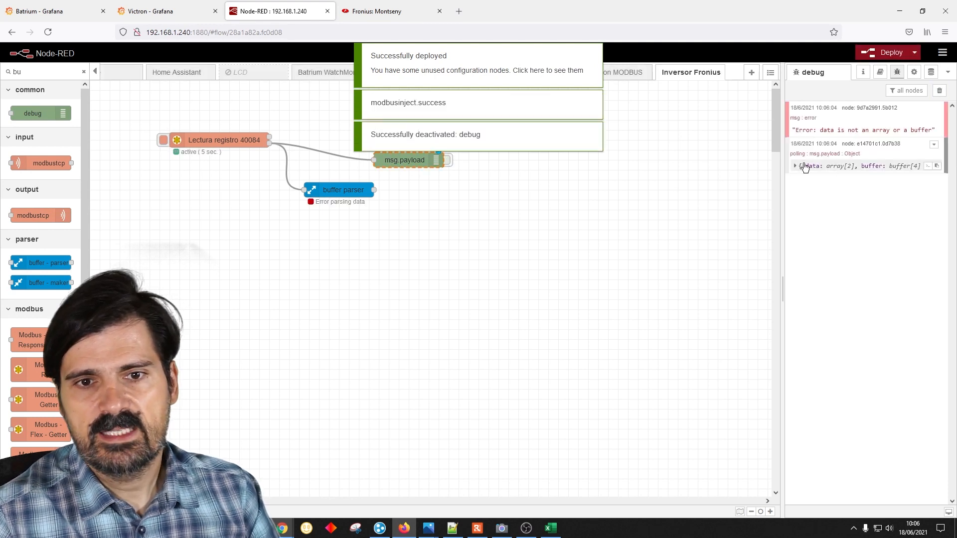
Expand the payload object in the debug message and copy the path of its buffer element.
{"action": "left_click", "coordinate": [796, 167]}
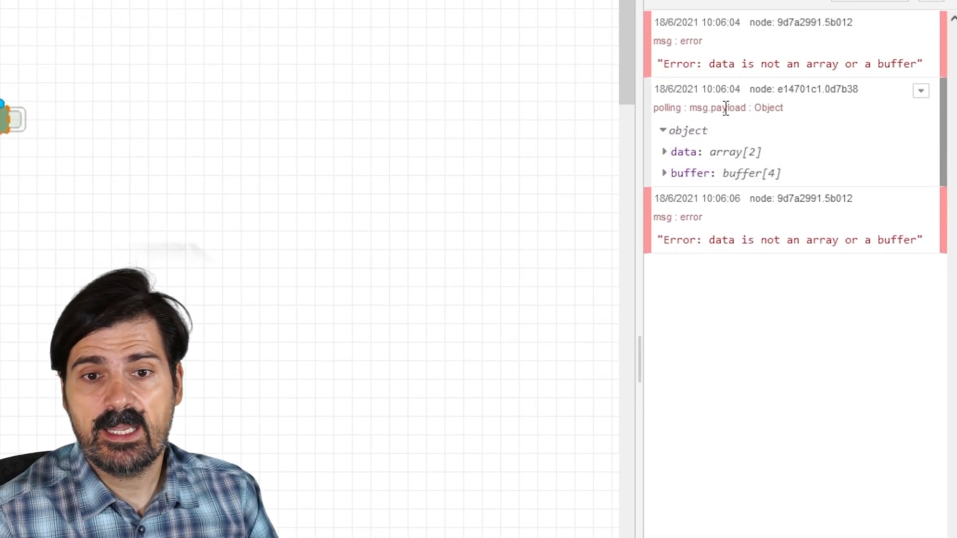
{"action": "left_click_drag", "start_coordinate": [692, 107], "coordinate": [733, 108]}
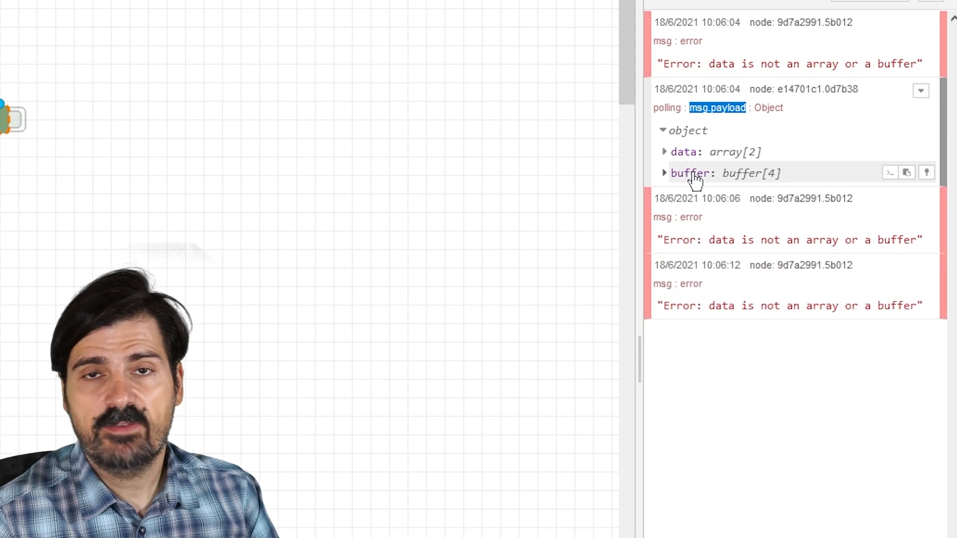
{"action": "left_click", "coordinate": [890, 173]}
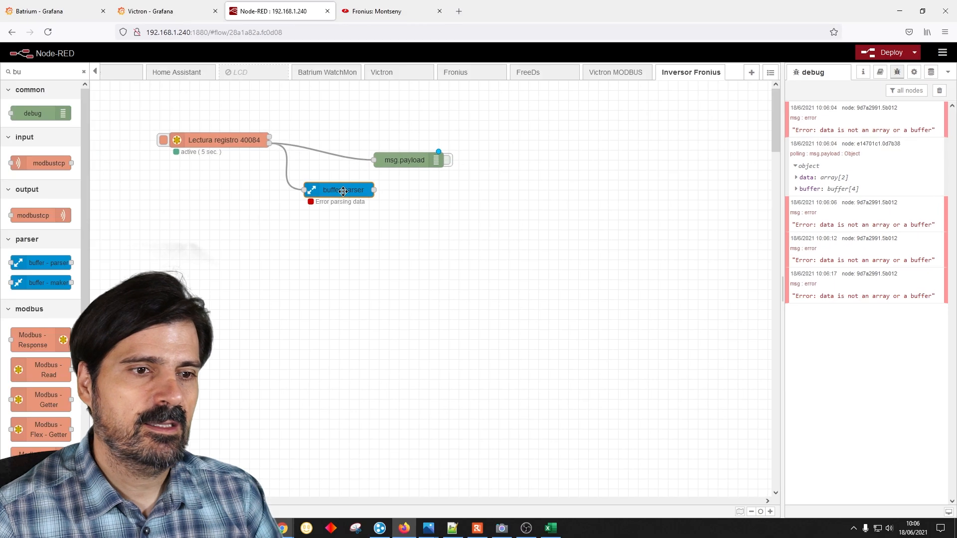
Set the buffer parser node's input property to msg.payload.buffer using the copied path.
{"action": "double_click", "coordinate": [341, 189]}
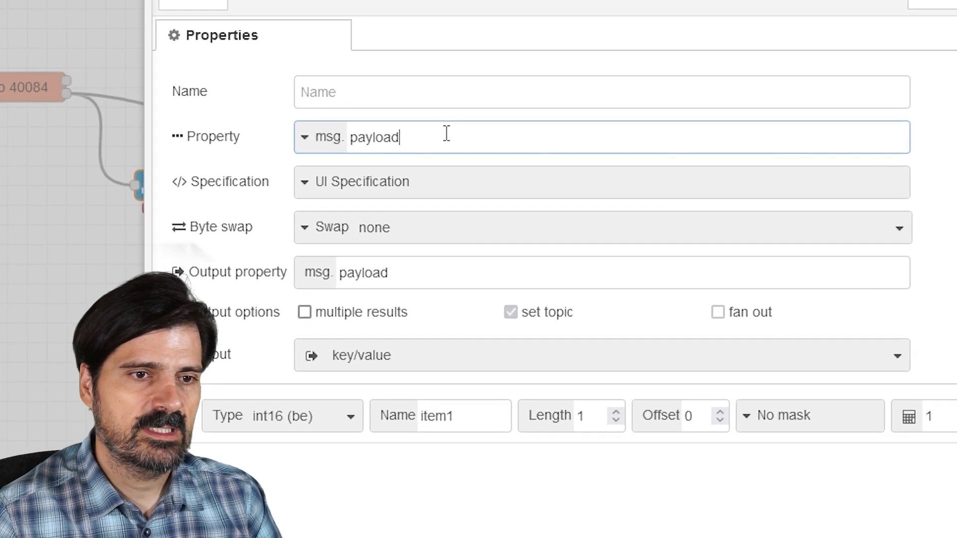
{"action": "left_click", "coordinate": [455, 151]}
{"action": "key", "text": "ctrl+v"}
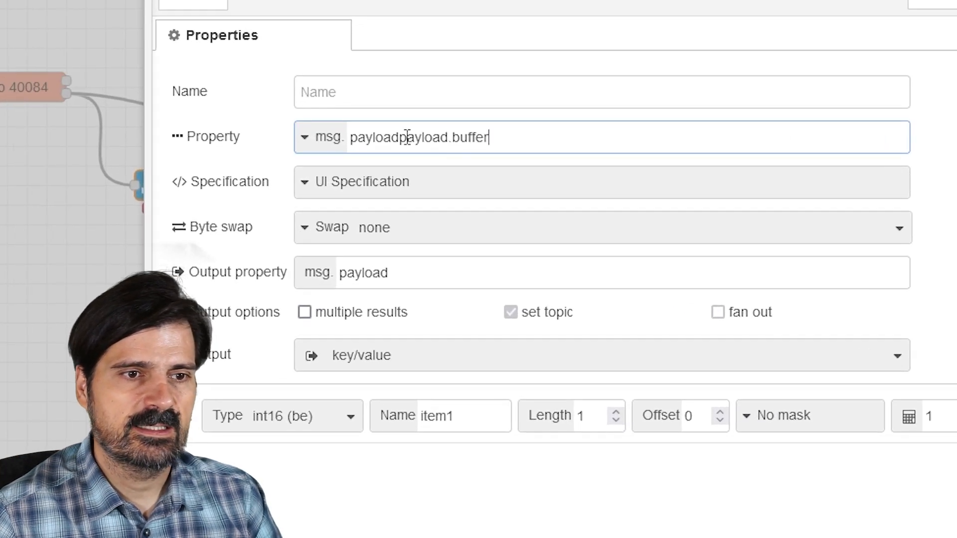
{"action": "double_click", "coordinate": [371, 138]}
{"action": "left_click", "coordinate": [606, 128]}
{"action": "key", "text": "ctrl+a"}
{"action": "key", "text": "ctrl+v"}
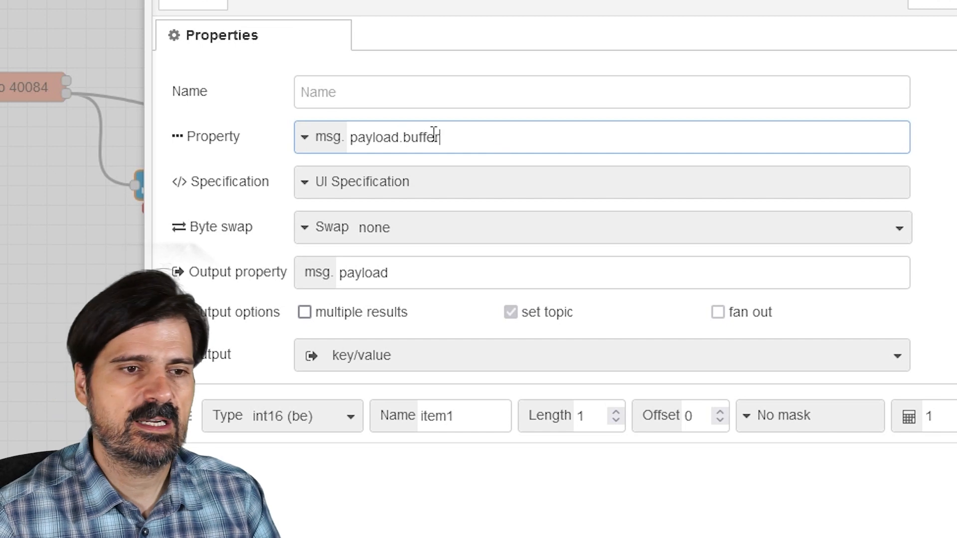
{"action": "key", "text": "ctrl+a"}
Name the buffer parser node "Traductor Modbus" and recheck its input property.
{"action": "left_click", "coordinate": [354, 91]}
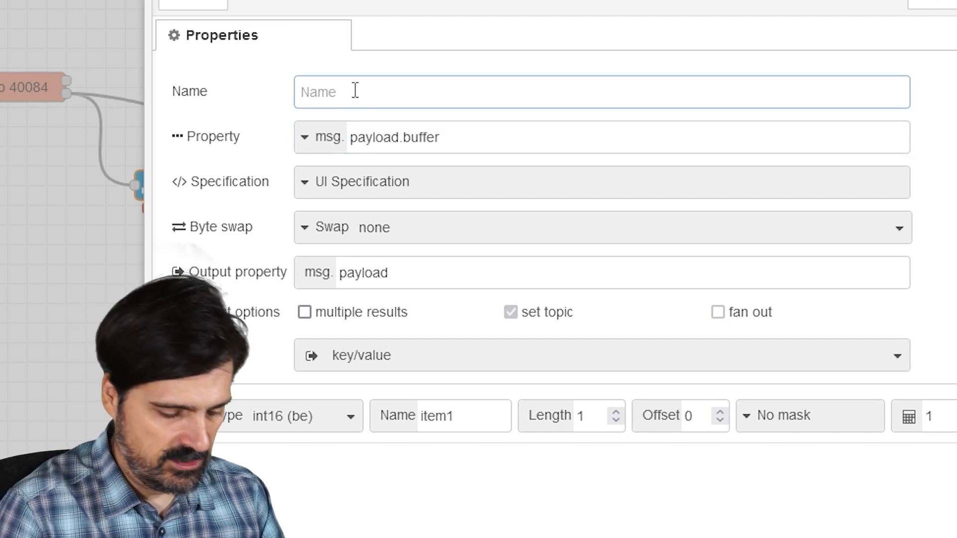
{"action": "type", "text": "Tra"}
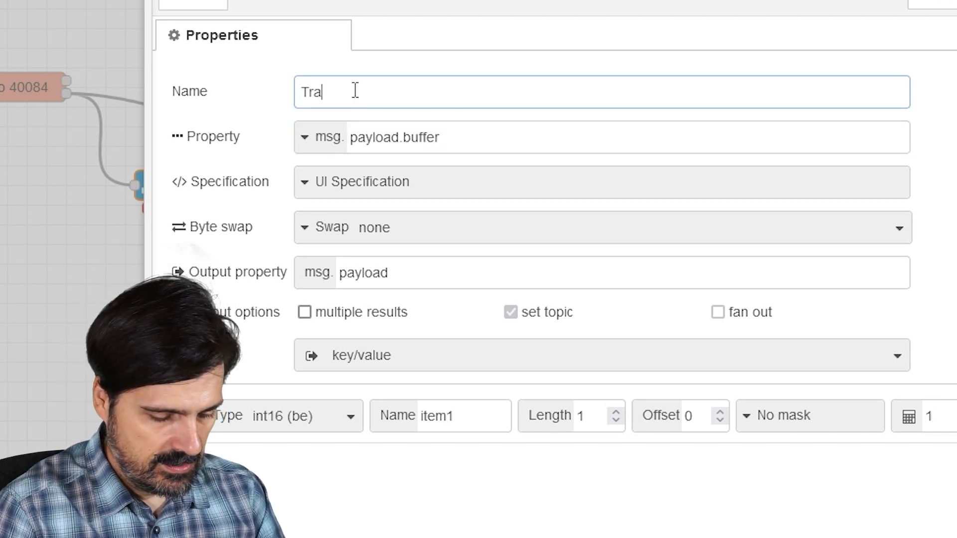
{"action": "type", "text": "ductor Mod"}
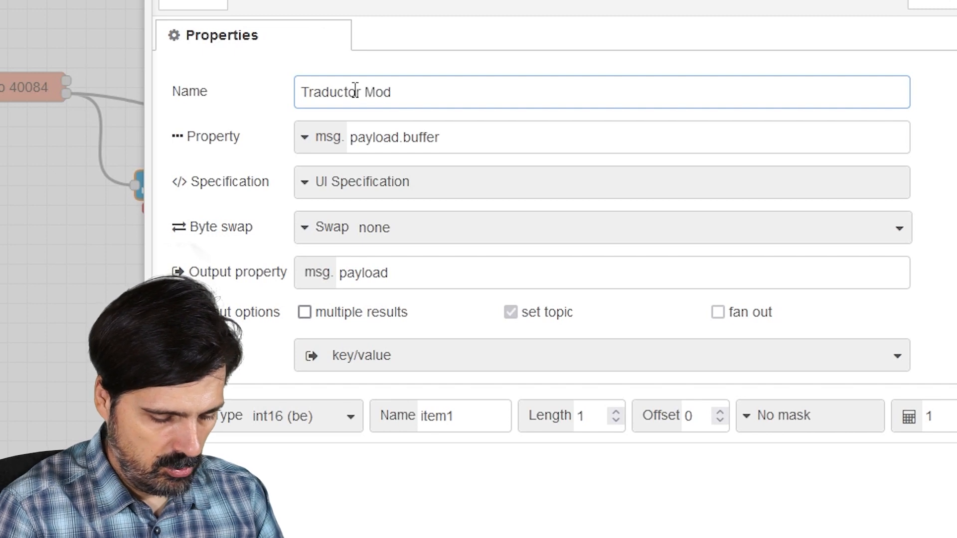
{"action": "type", "text": "bus"}
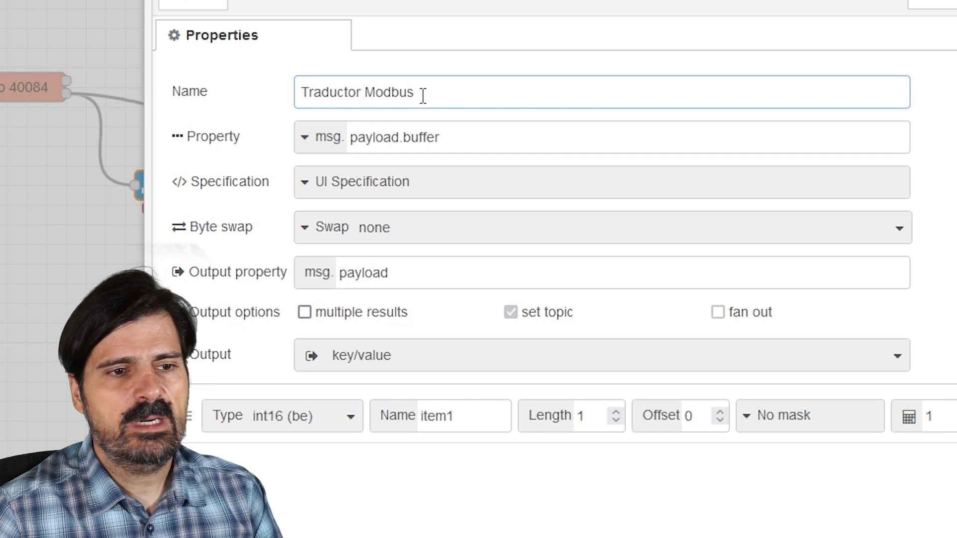
{"action": "left_click", "coordinate": [463, 137]}
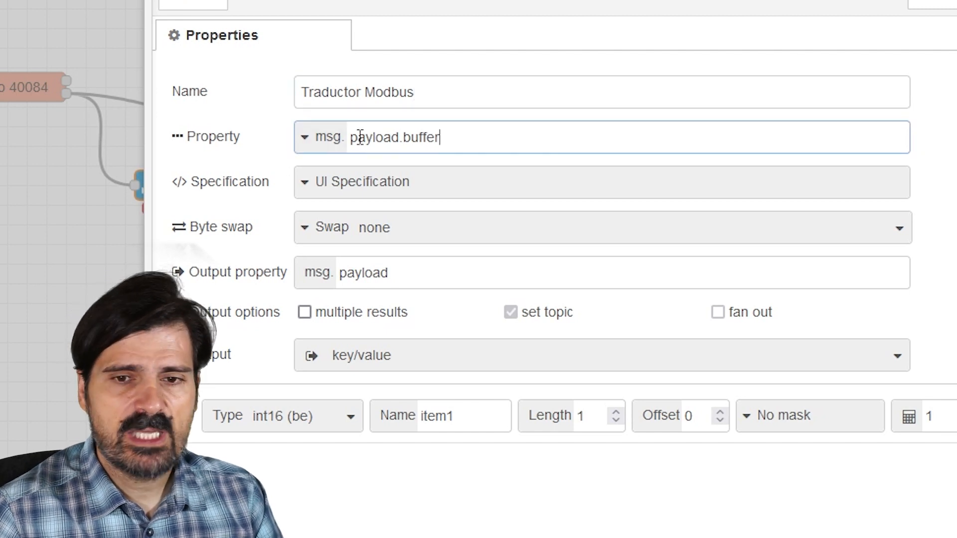
{"action": "key", "text": "ctrl+a"}
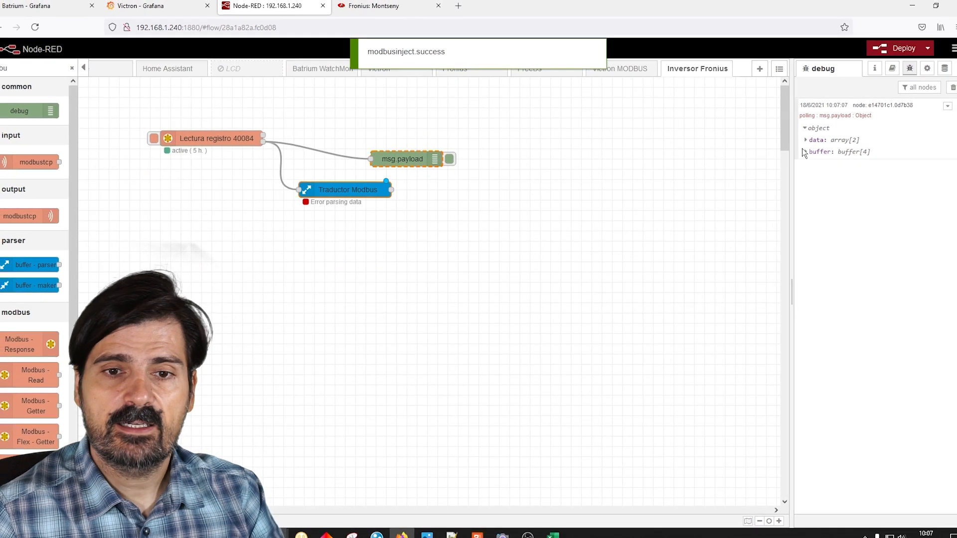
Expand the data array and the buffer in the debug message to compare register values with their bytes.
{"action": "left_click", "coordinate": [799, 141]}
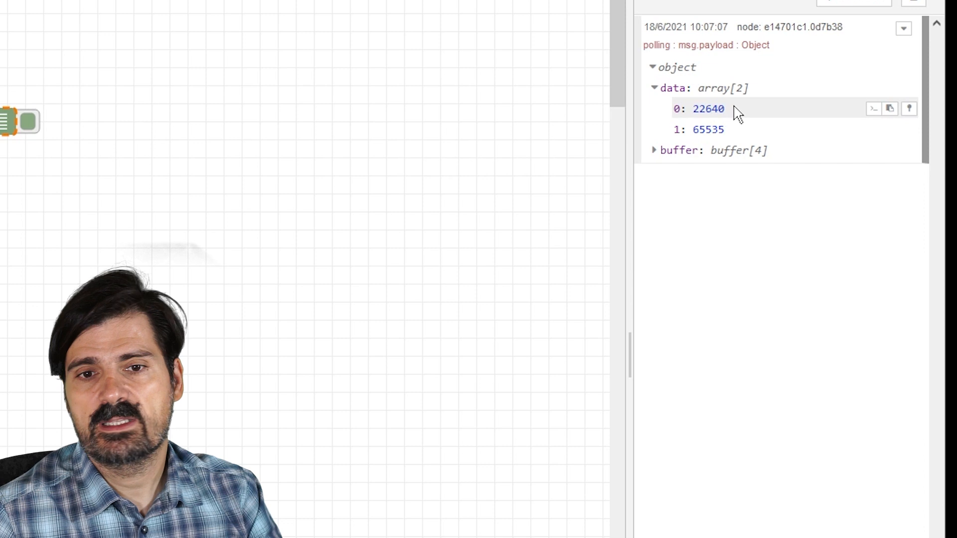
{"action": "left_click", "coordinate": [655, 151]}
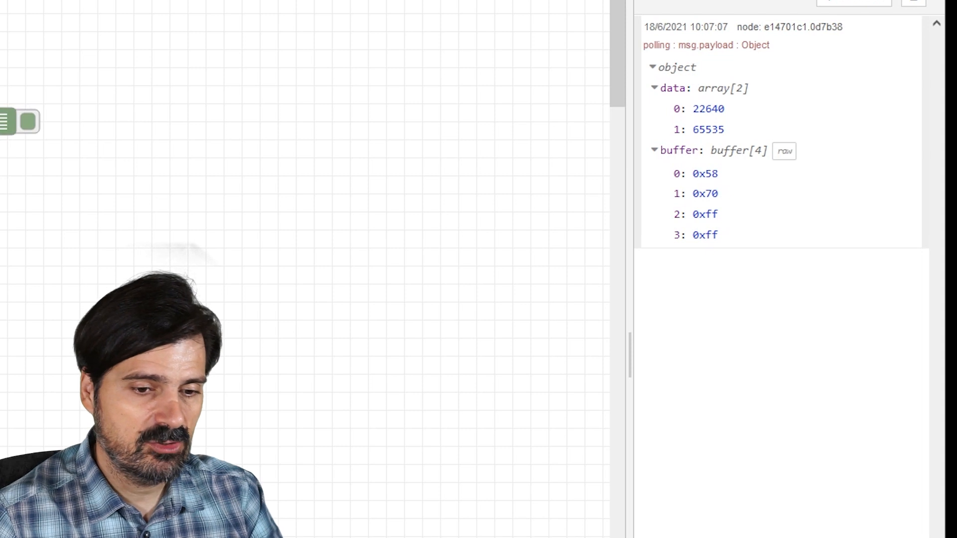
Switch to the Excel register map and examine the register types, especially the AC Lifetime Energy production row, 40094 to 40095.
{"action": "key", "text": "alt+Tab"}
{"action": "left_click_drag", "start_coordinate": [250, 253], "coordinate": [684, 255]}
{"action": "left_click", "coordinate": [683, 253]}
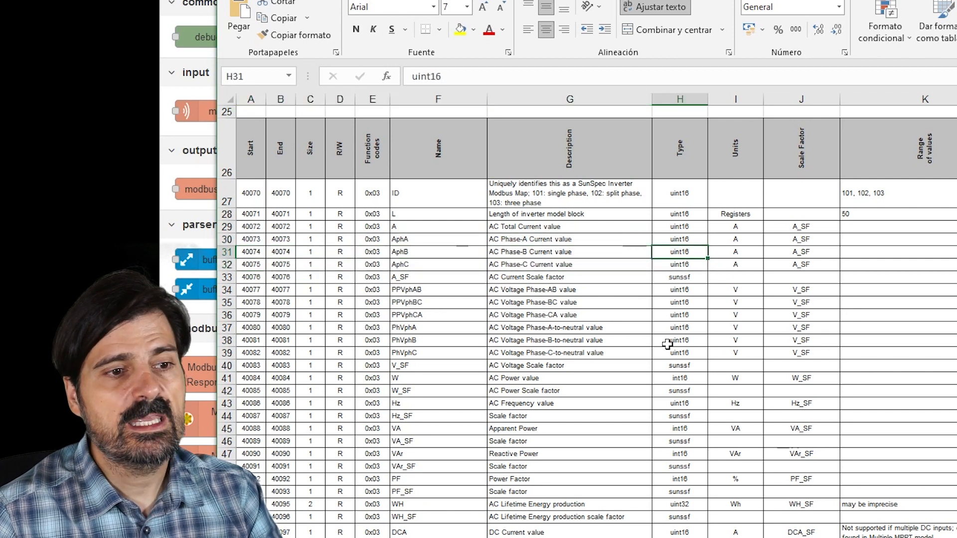
{"action": "left_click", "coordinate": [682, 266]}
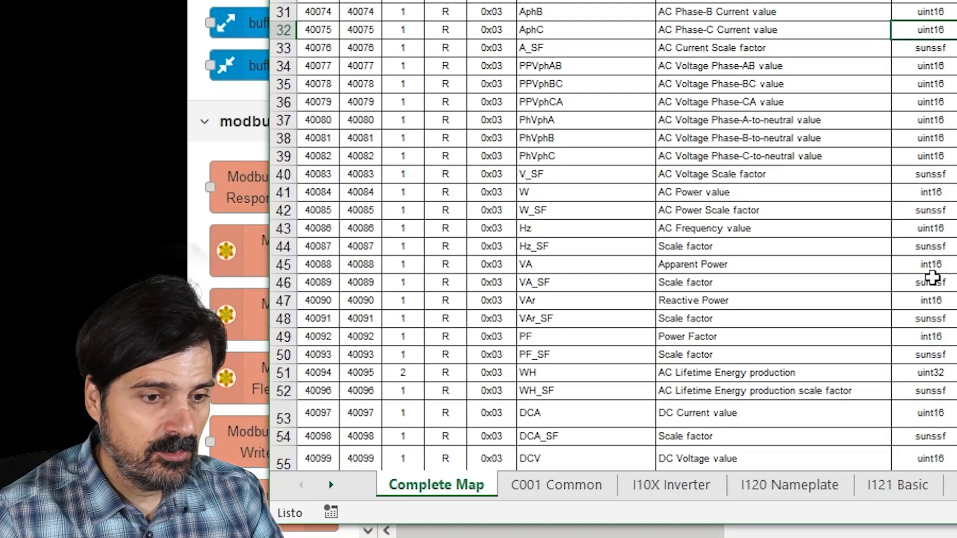
{"action": "left_click_drag", "start_coordinate": [928, 372], "coordinate": [366, 372]}
{"action": "left_click", "coordinate": [318, 372]}
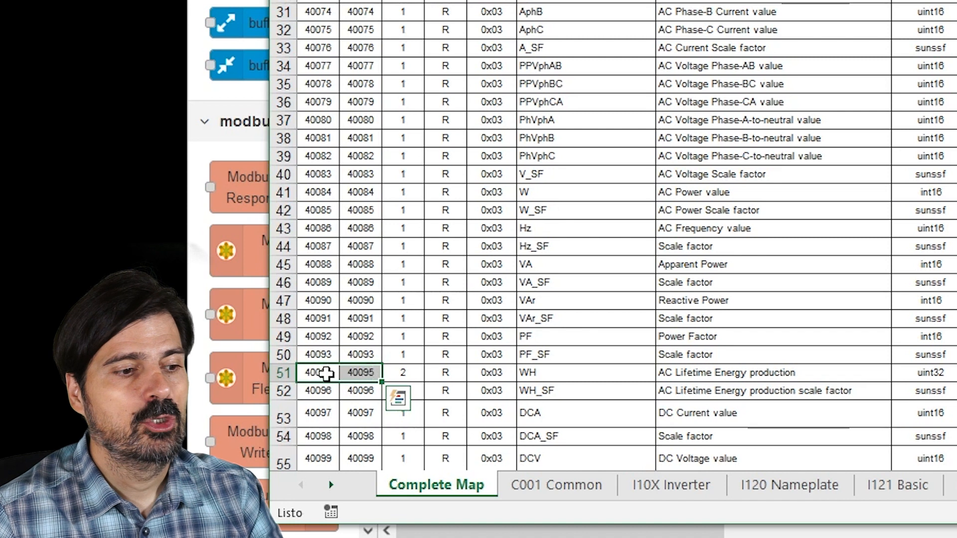
{"action": "left_click_drag", "start_coordinate": [354, 374], "coordinate": [954, 375]}
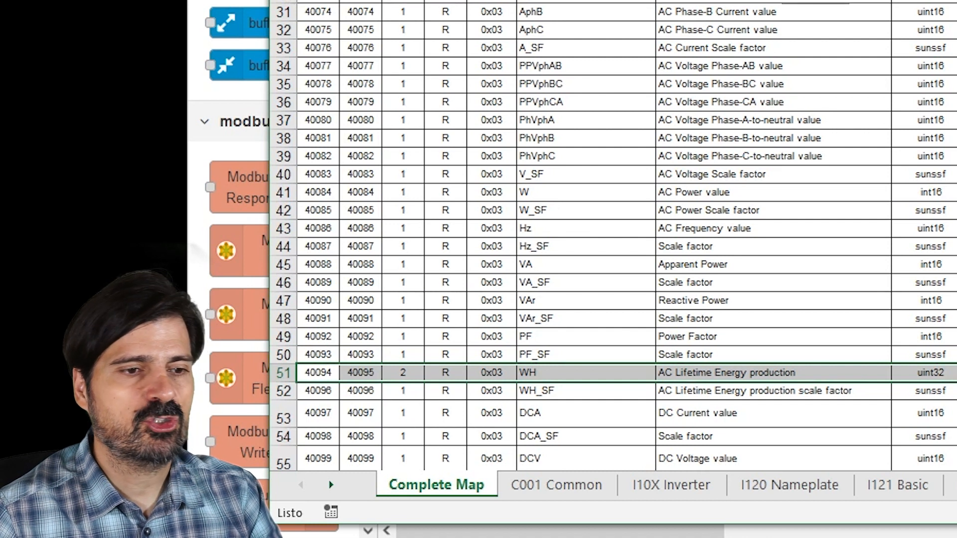
{"action": "left_click", "coordinate": [901, 1]}
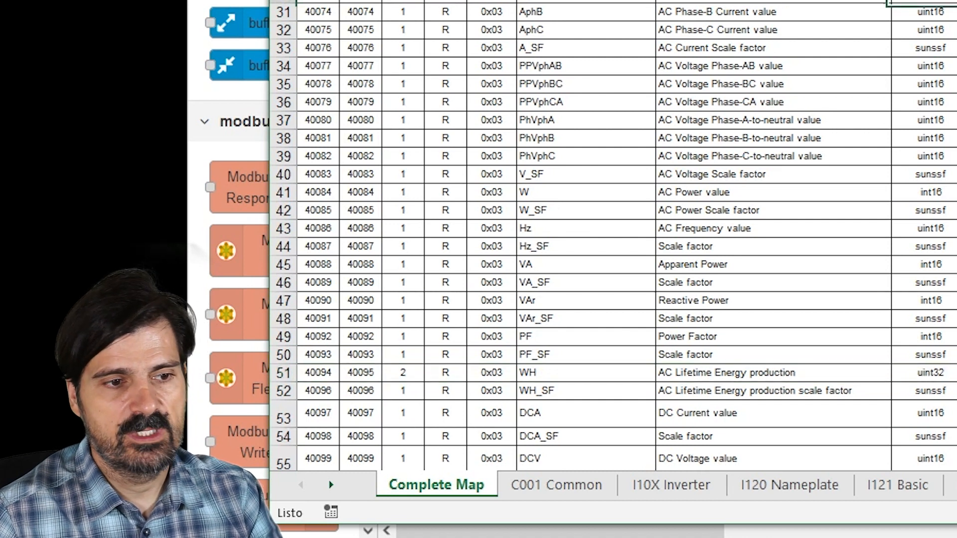
{"action": "left_click", "coordinate": [319, 2]}
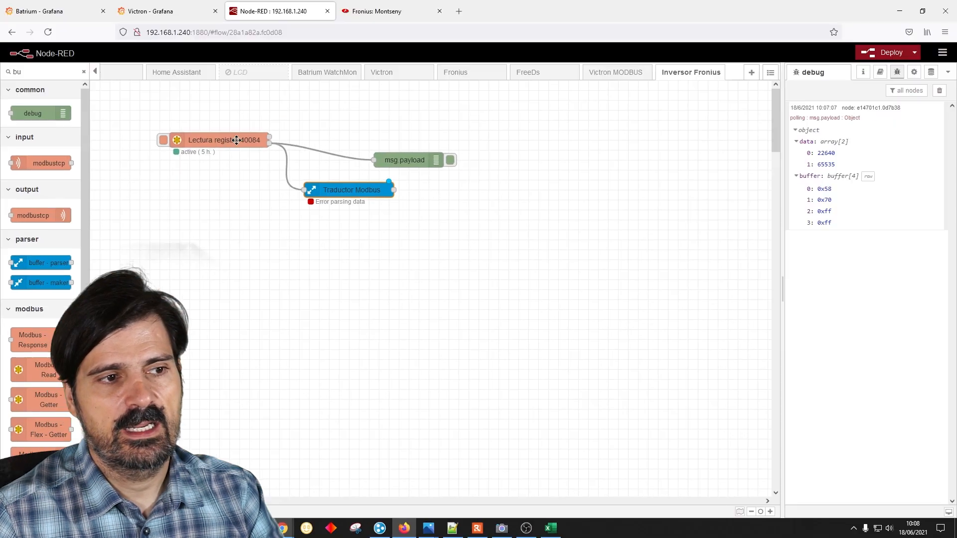
Review the settings of the "Lectura registro 40084" node in Node-RED and close them.
{"action": "double_click", "coordinate": [248, 145]}
{"action": "left_click", "coordinate": [714, 92]}
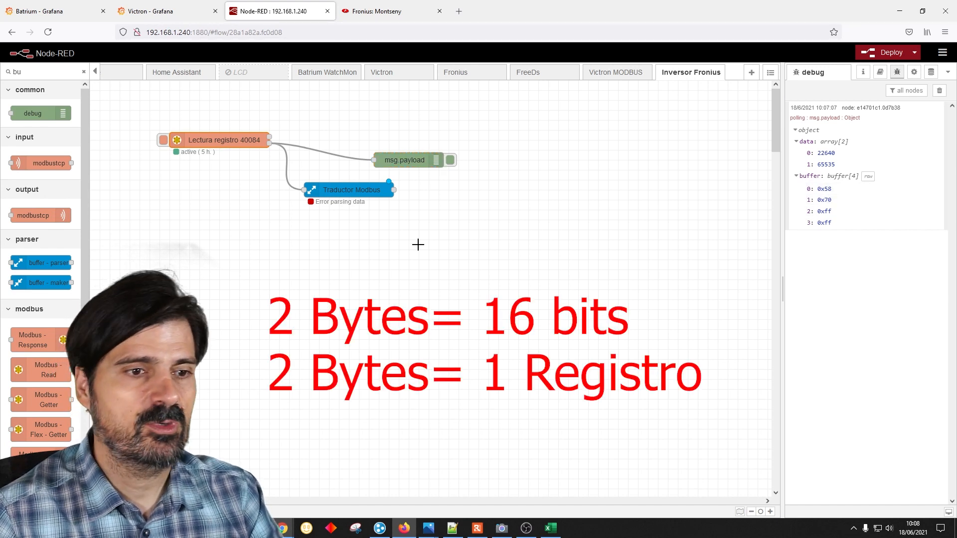
Open the Traductor Modbus node's settings and check the AC Power value row, register 40084, in the Excel register map.
{"action": "double_click", "coordinate": [349, 191]}
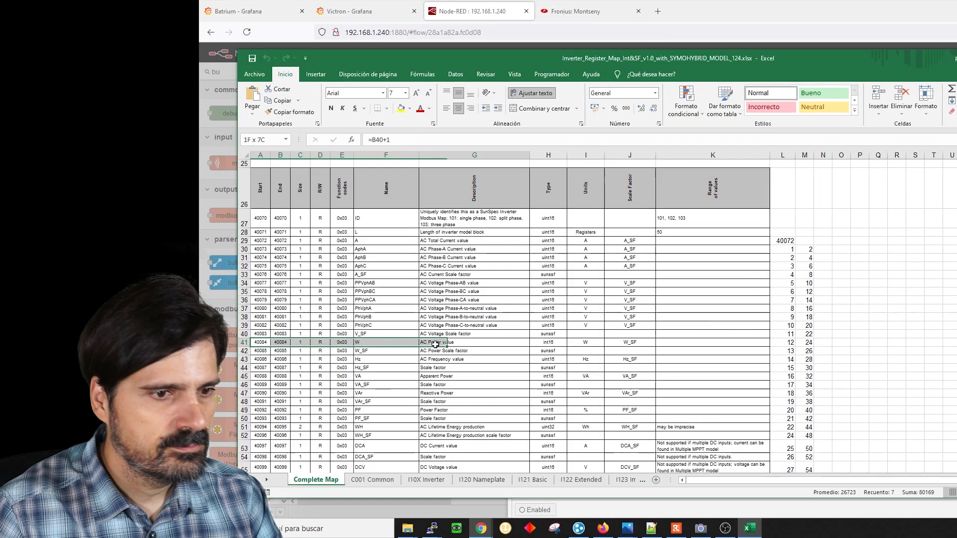
{"action": "left_click_drag", "start_coordinate": [261, 342], "coordinate": [549, 342]}
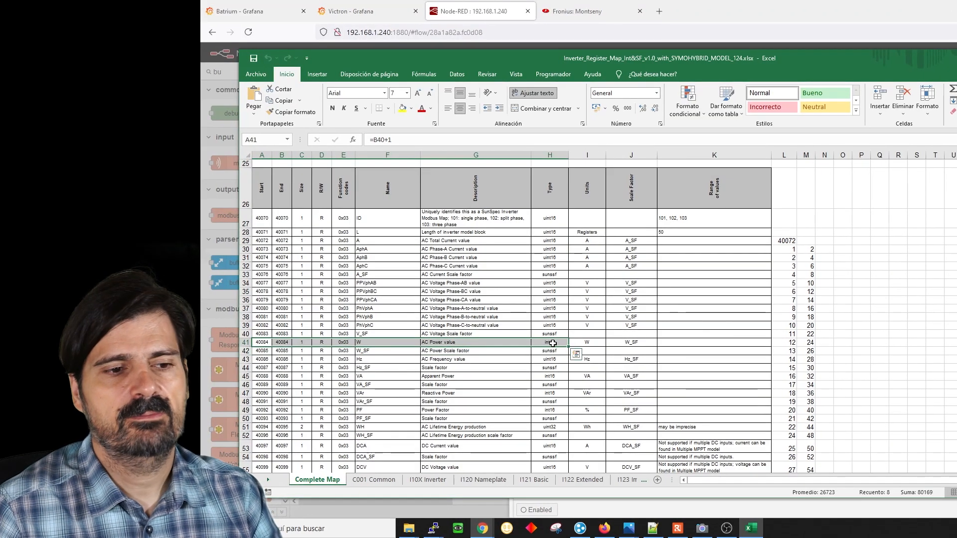
{"action": "left_click", "coordinate": [938, 5]}
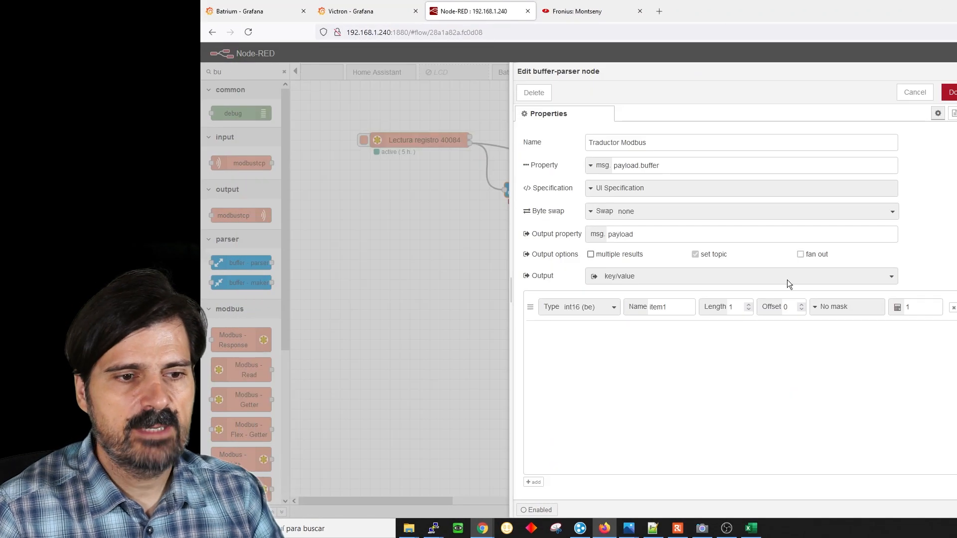
Name the first parsed item ACW in the Traductor Modbus node's settings.
{"action": "double_click", "coordinate": [658, 307]}
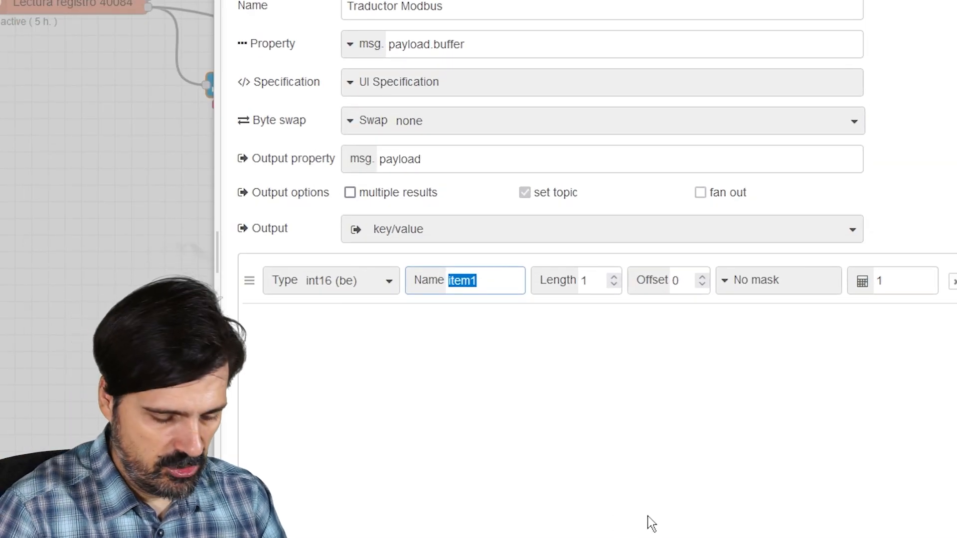
{"action": "type", "text": "AC_PO"}
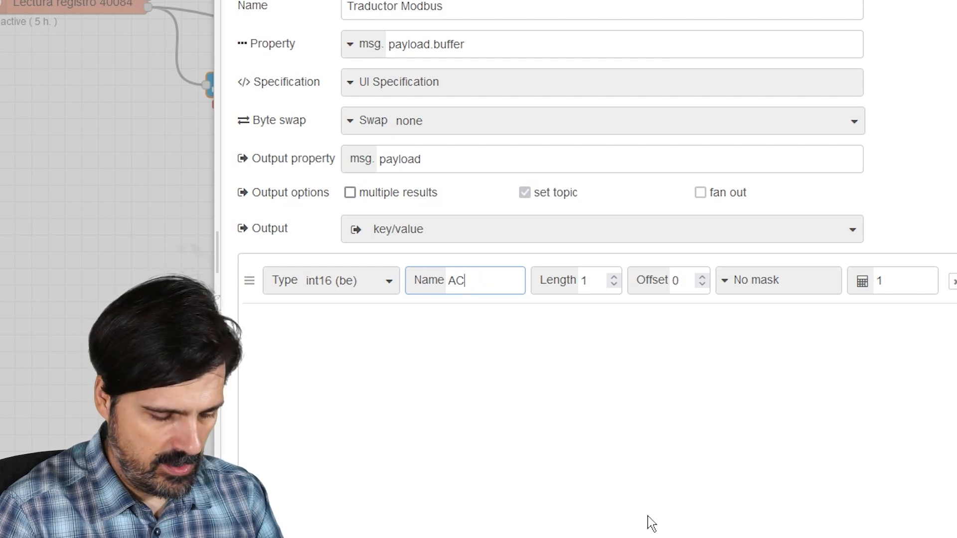
{"action": "type", "text": "W"}
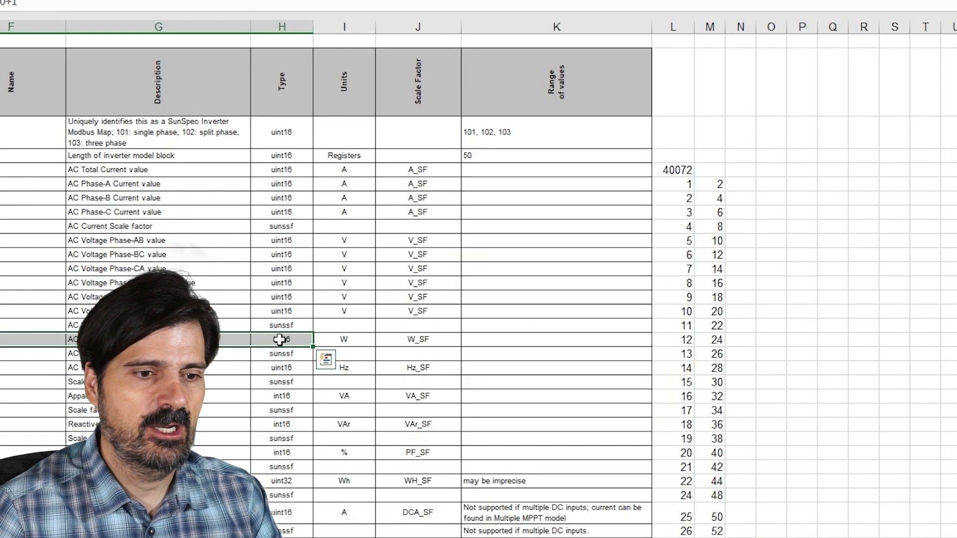
Check the data type of the AC Power value row, register 40084, in the Excel register map.
{"action": "left_click", "coordinate": [279, 340]}
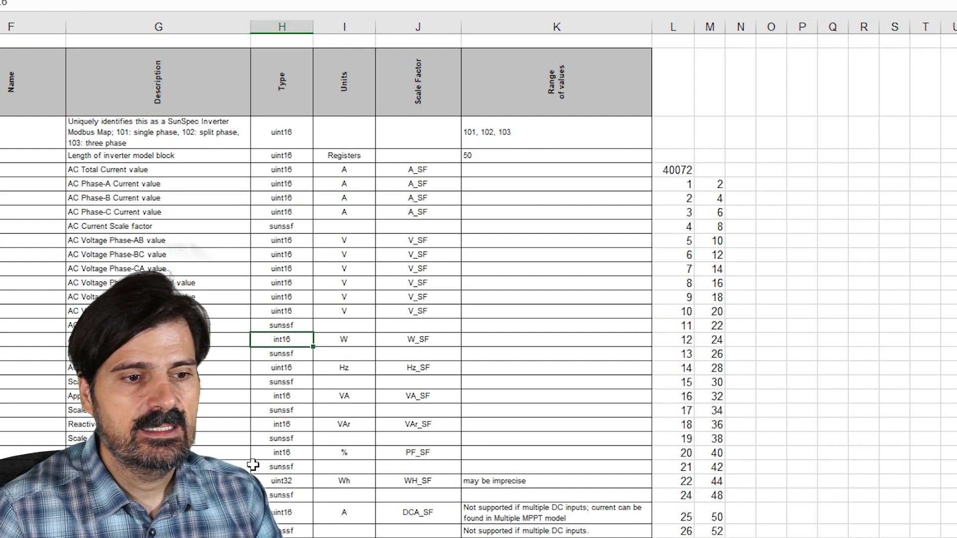
{"action": "left_click", "coordinate": [280, 298]}
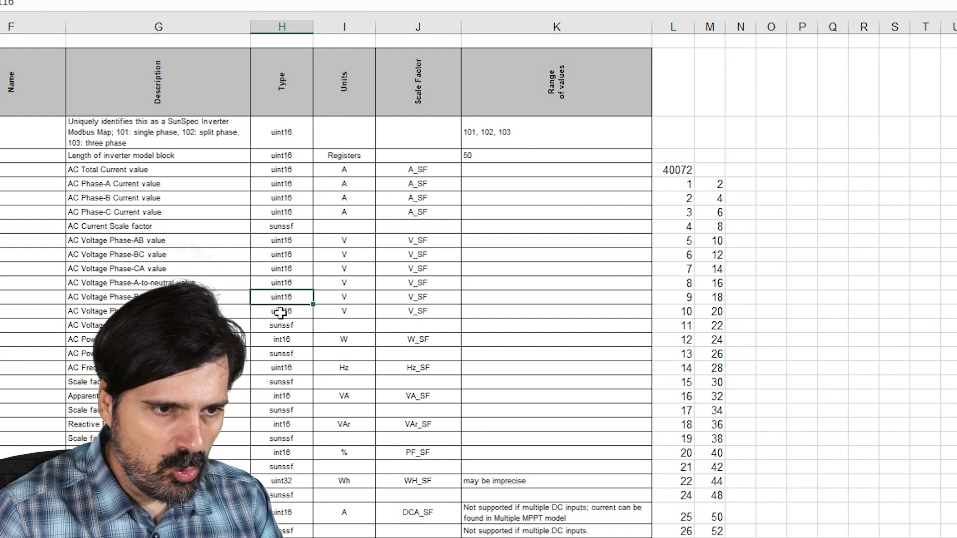
{"action": "left_click", "coordinate": [281, 339]}
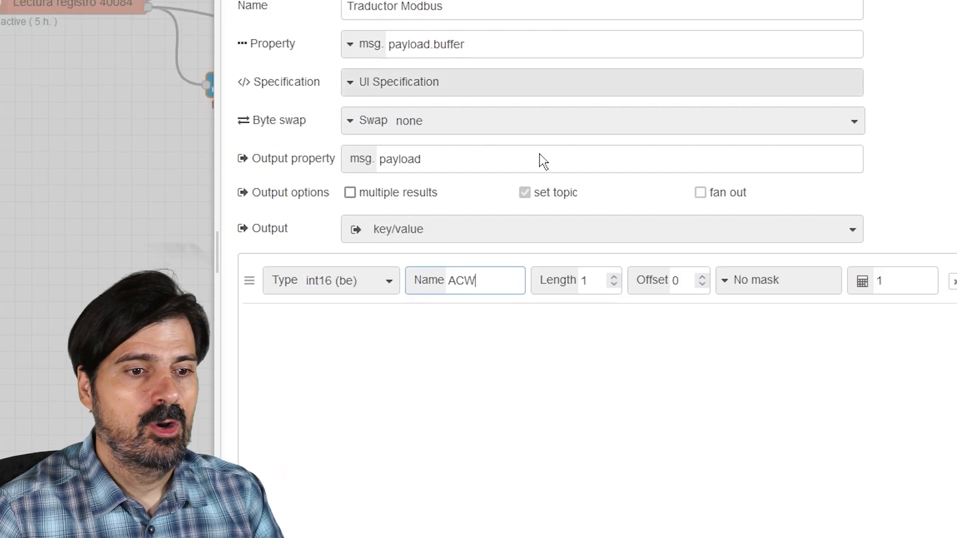
In Node-RED, try int16 (le) as the ACW item's type and return it to int16 (be).
{"action": "left_click", "coordinate": [389, 282]}
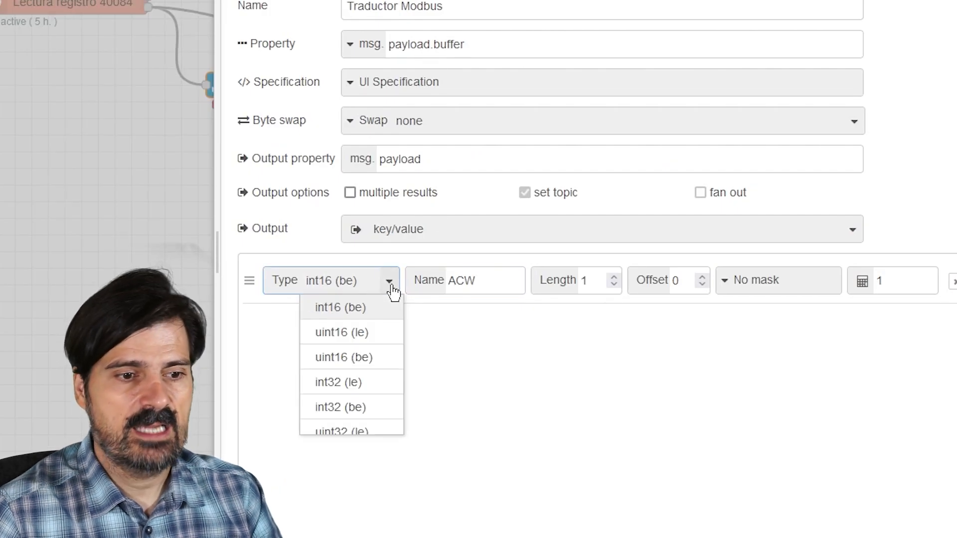
{"action": "left_click_drag", "start_coordinate": [397, 407], "coordinate": [393, 363]}
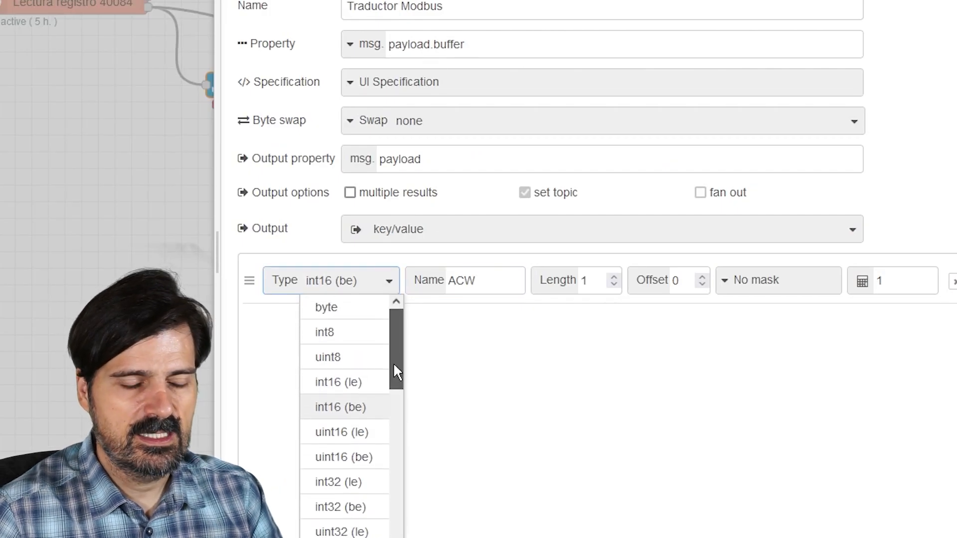
{"action": "left_click", "coordinate": [351, 387]}
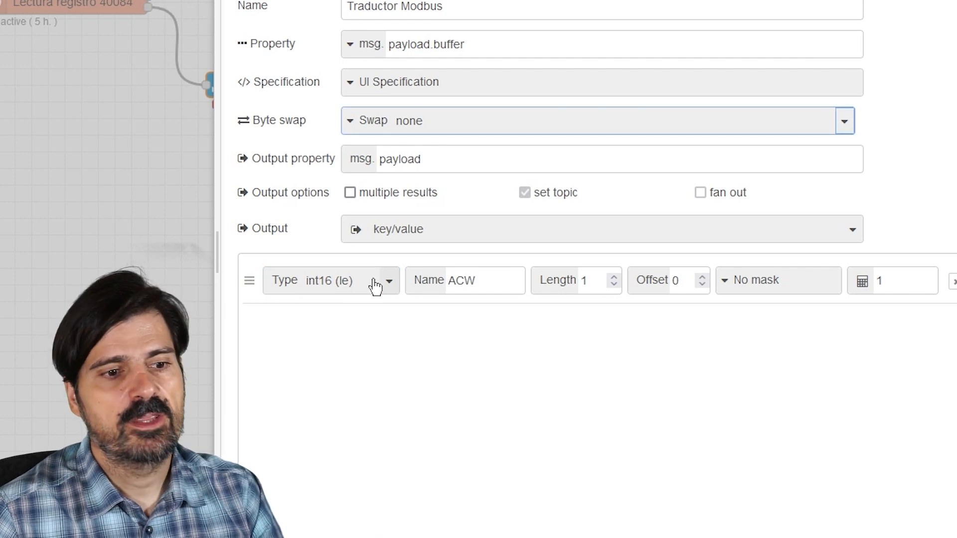
{"action": "left_click", "coordinate": [387, 282]}
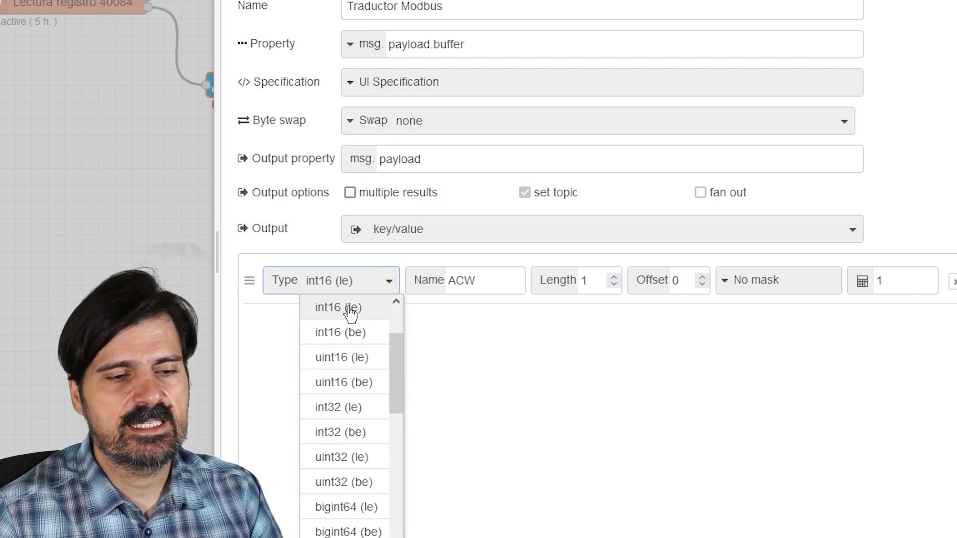
{"action": "left_click", "coordinate": [344, 333]}
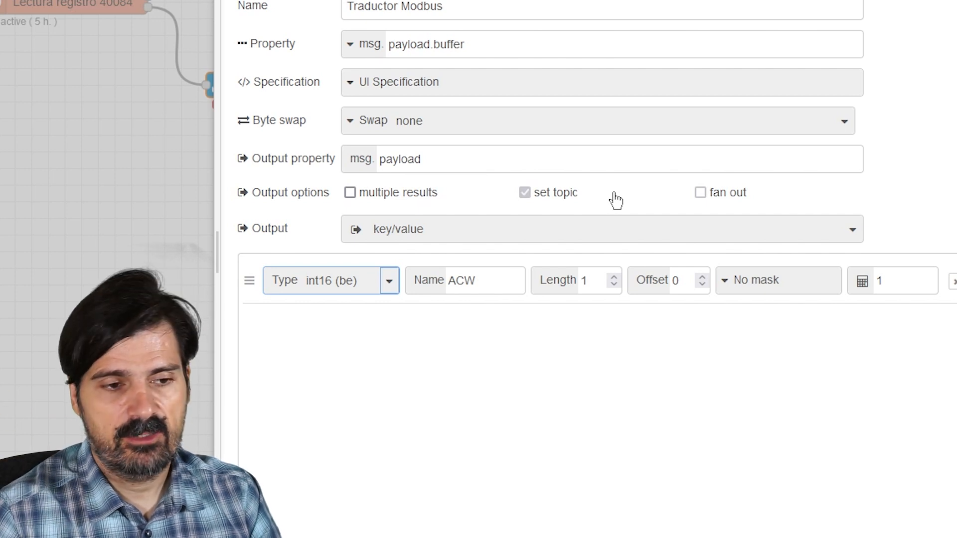
Save and deploy the parser settings, and trigger a fresh Lectura registro 40084 reading with the debug log cleared.
{"action": "double_click", "coordinate": [584, 280]}
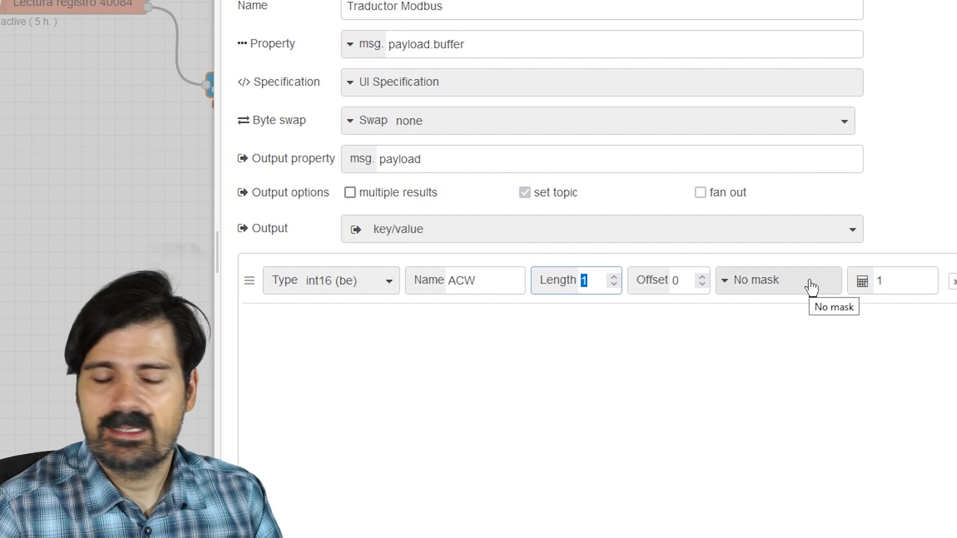
{"action": "key", "text": "ctrl+Return"}
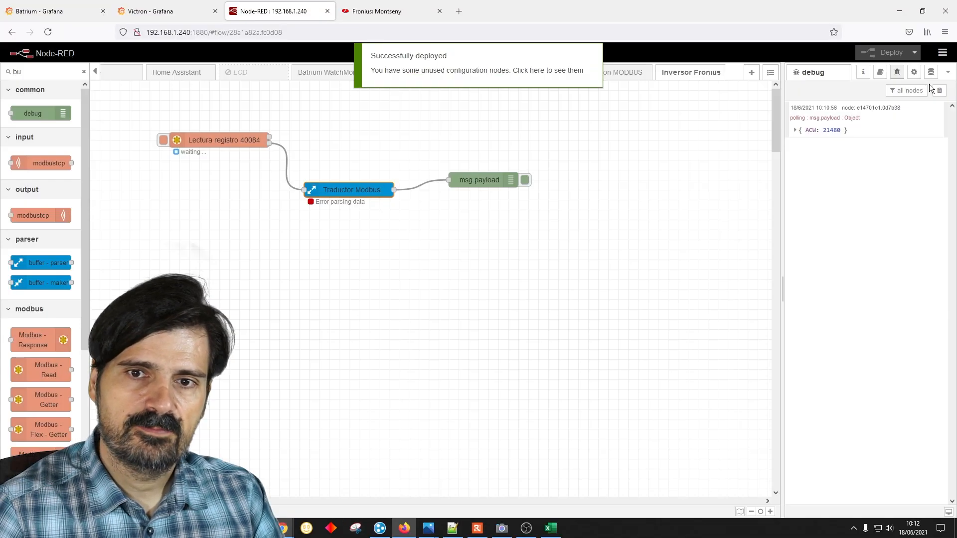
{"action": "left_click", "coordinate": [939, 90]}
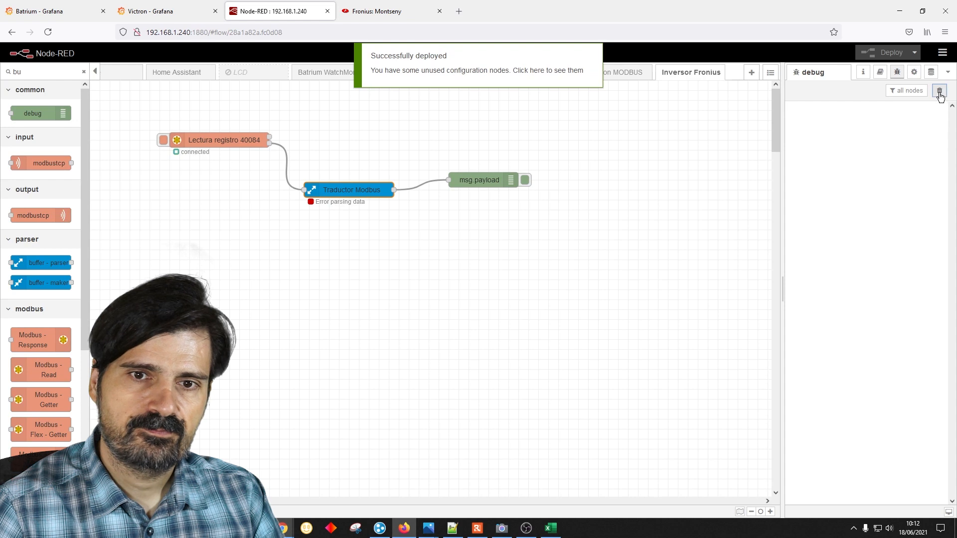
{"action": "left_click", "coordinate": [163, 140]}
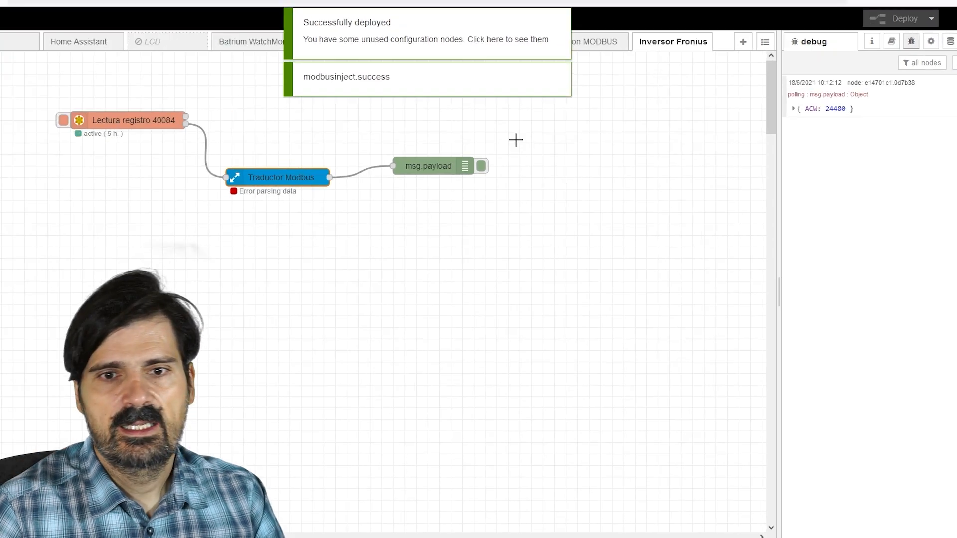
Expand the payload object in the debug message and examine the decoded ACW value.
{"action": "left_click", "coordinate": [792, 109]}
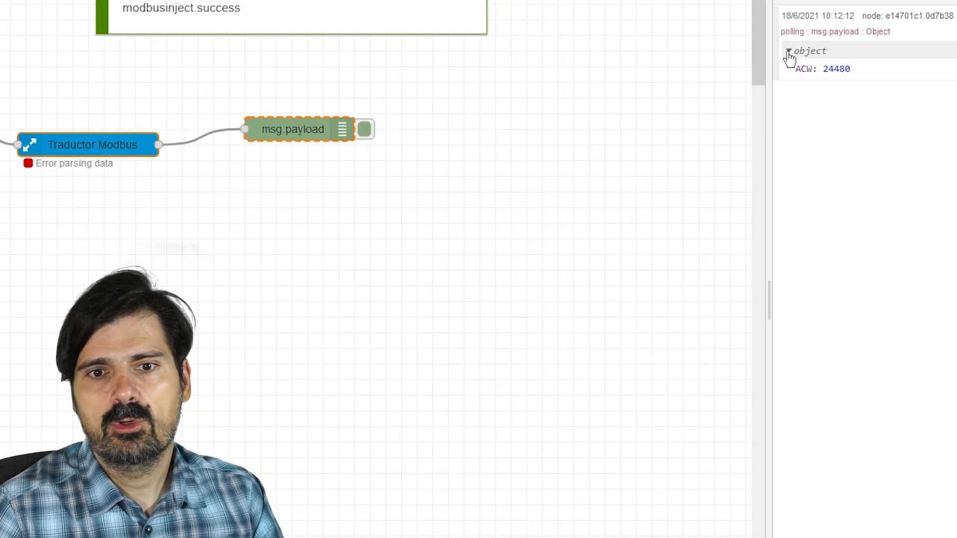
{"action": "left_click", "coordinate": [271, 130]}
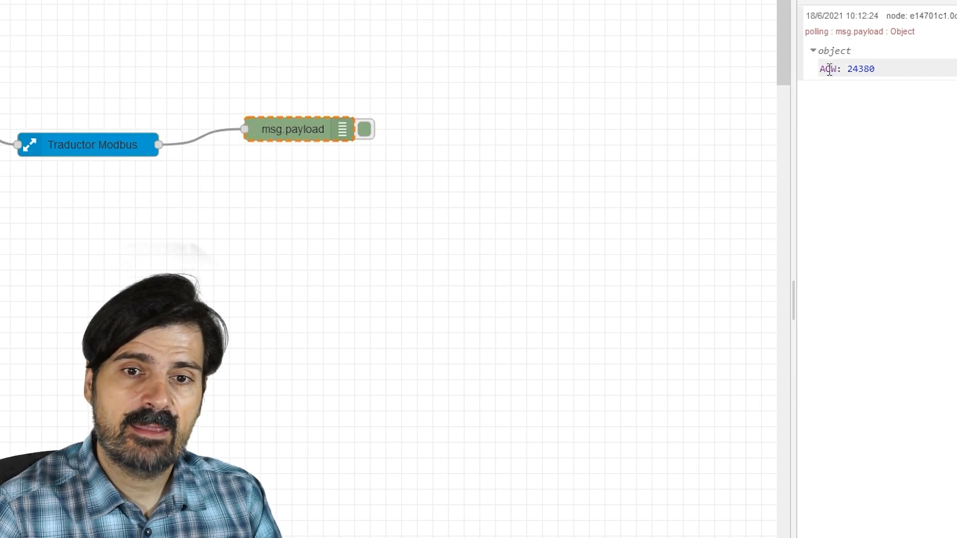
{"action": "double_click", "coordinate": [830, 70]}
{"action": "left_click", "coordinate": [863, 68]}
{"action": "left_click", "coordinate": [871, 71]}
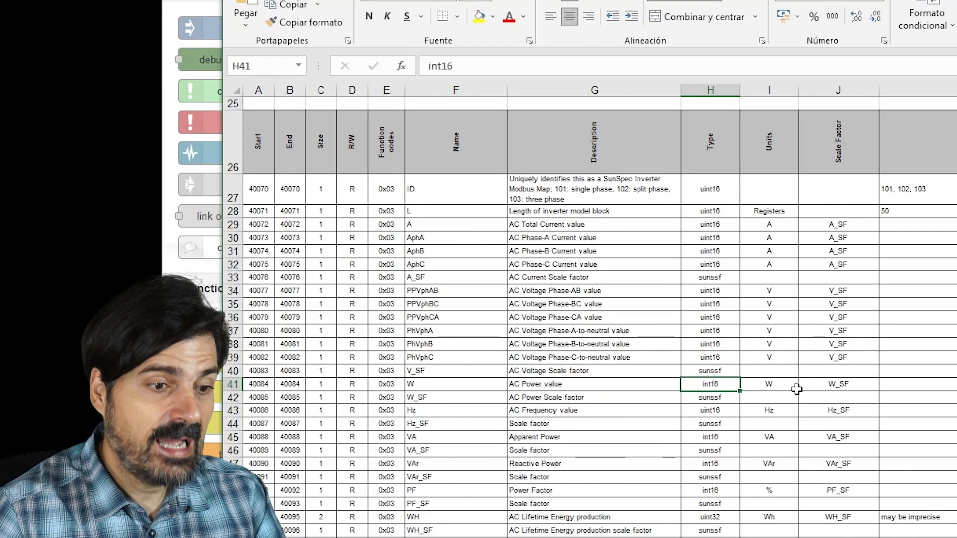
Switch to the Excel register map and compare the AC Power value and AC Power Scale factor rows, registers 40084 and 40085.
{"action": "left_click", "coordinate": [535, 396]}
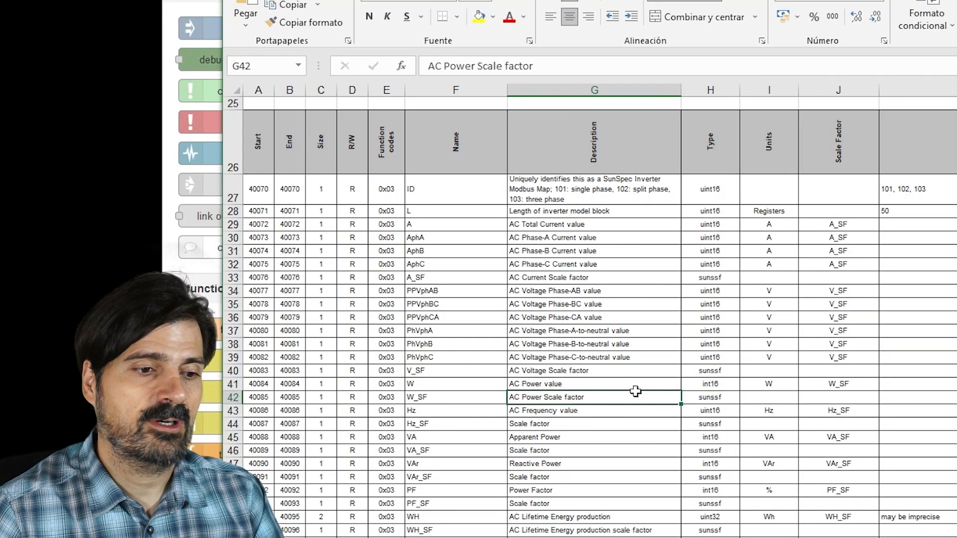
{"action": "left_click_drag", "start_coordinate": [537, 384], "coordinate": [533, 397]}
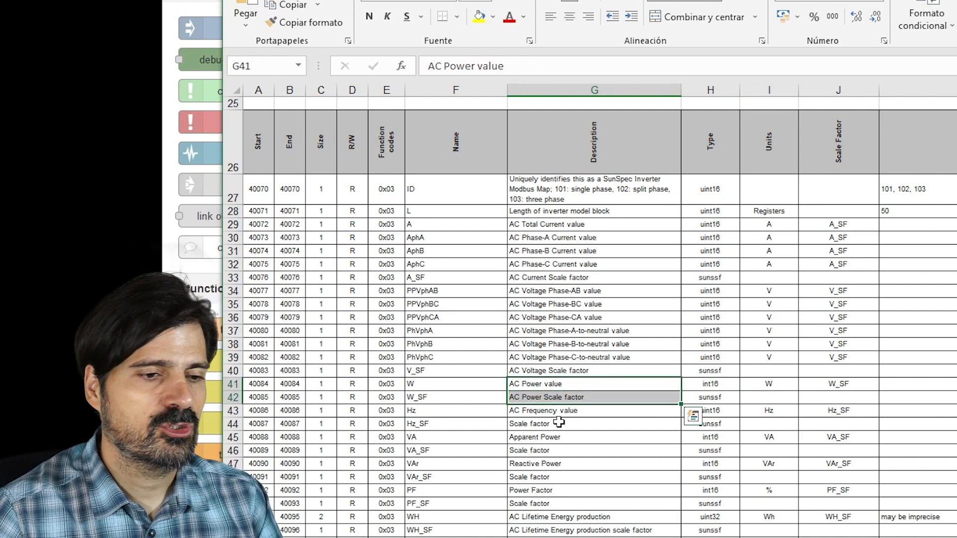
{"action": "left_click", "coordinate": [536, 387]}
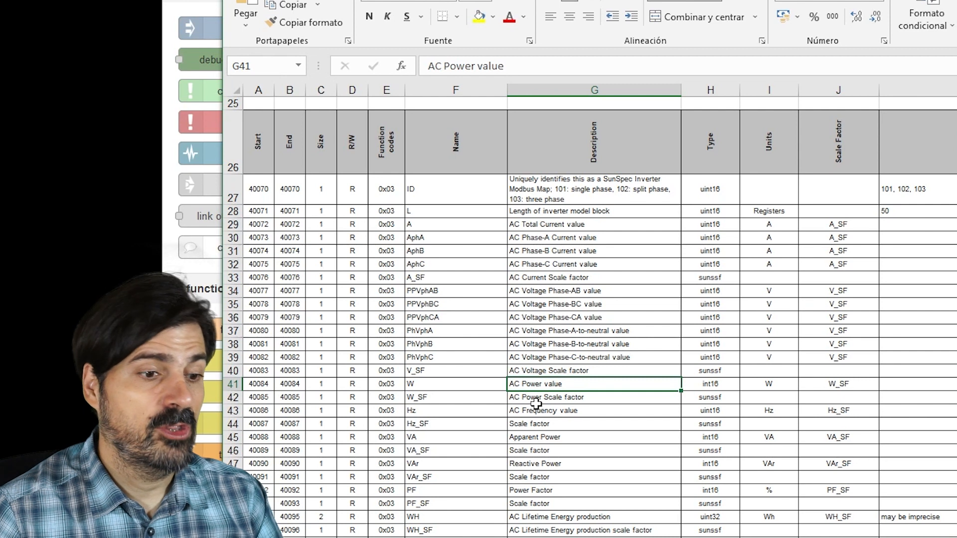
{"action": "left_click", "coordinate": [537, 397]}
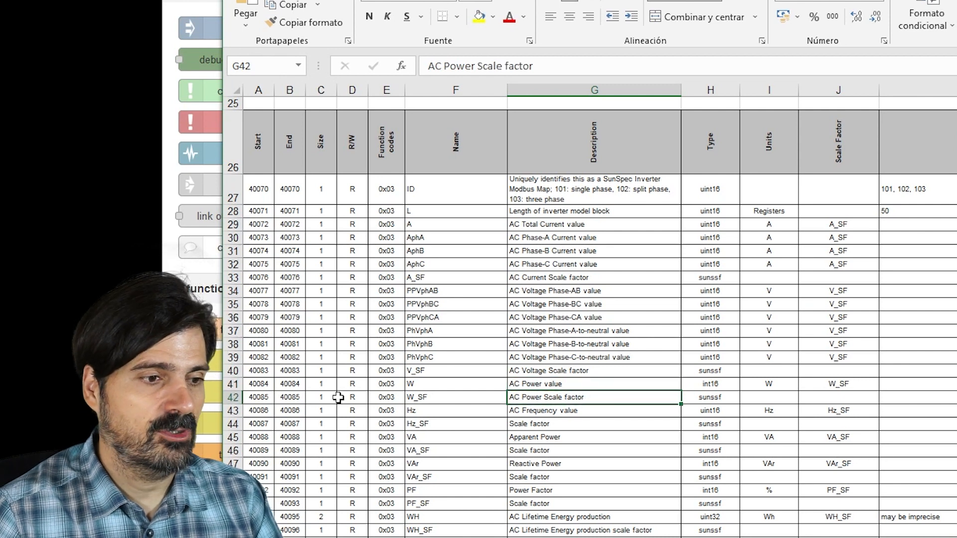
{"action": "left_click", "coordinate": [255, 395]}
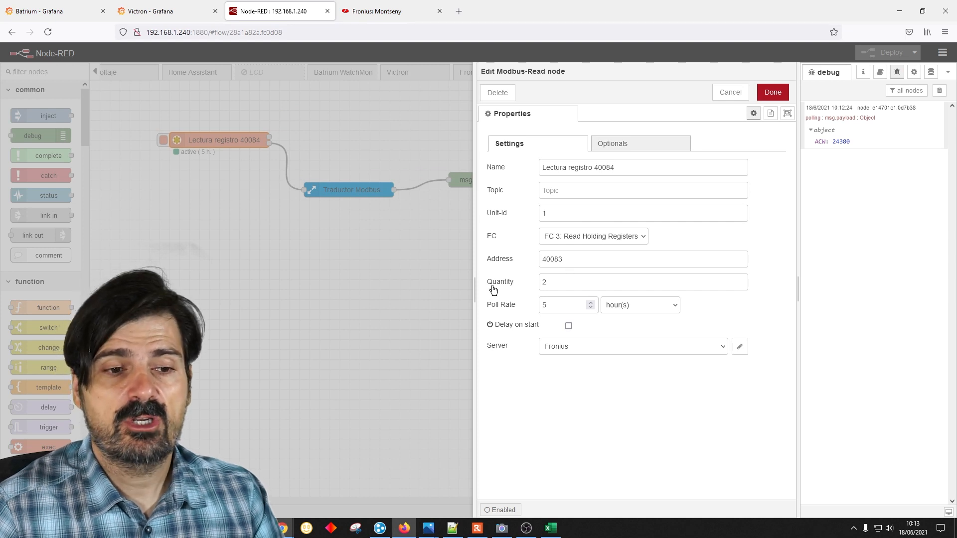
Close the Modbus-Read node's settings in Node-RED without changes and add a second item to the Traductor Modbus node.
{"action": "left_click", "coordinate": [730, 92]}
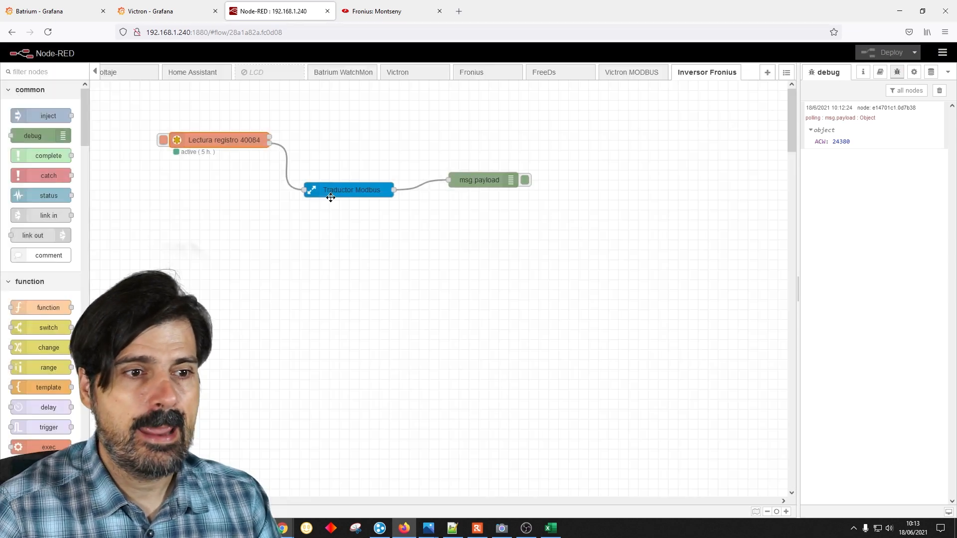
{"action": "double_click", "coordinate": [342, 190]}
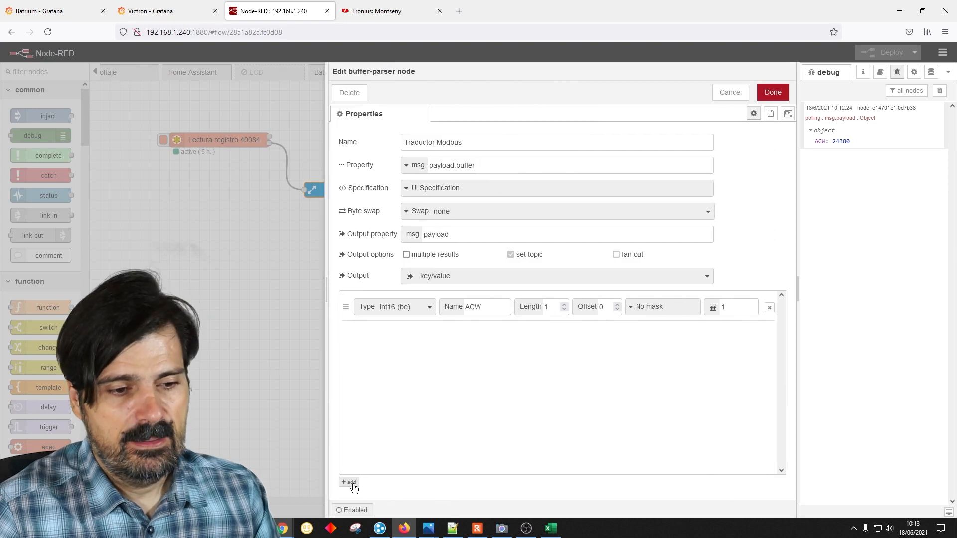
{"action": "left_click", "coordinate": [350, 483]}
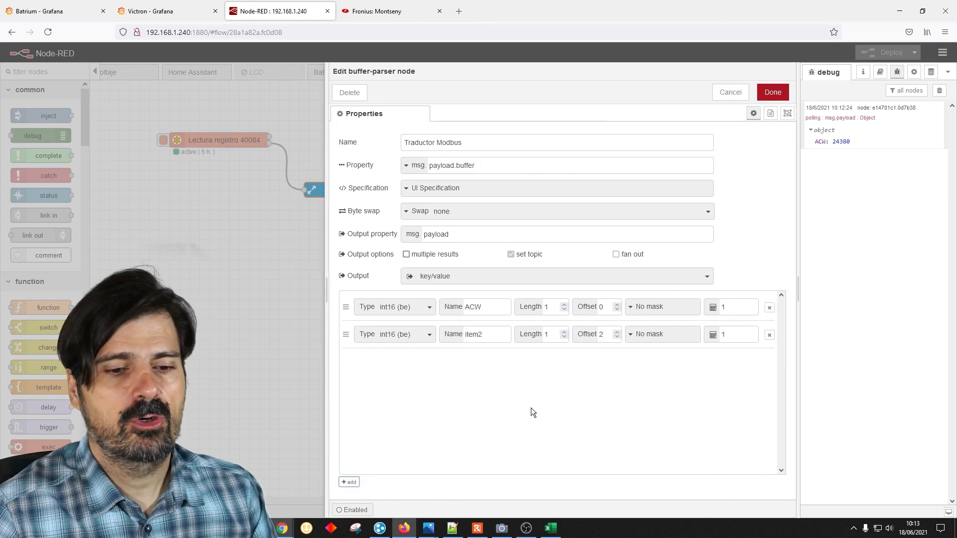
Check the types of the AC Power Scale factor and AC Power value rows in the Excel register map.
{"action": "left_click", "coordinate": [551, 528]}
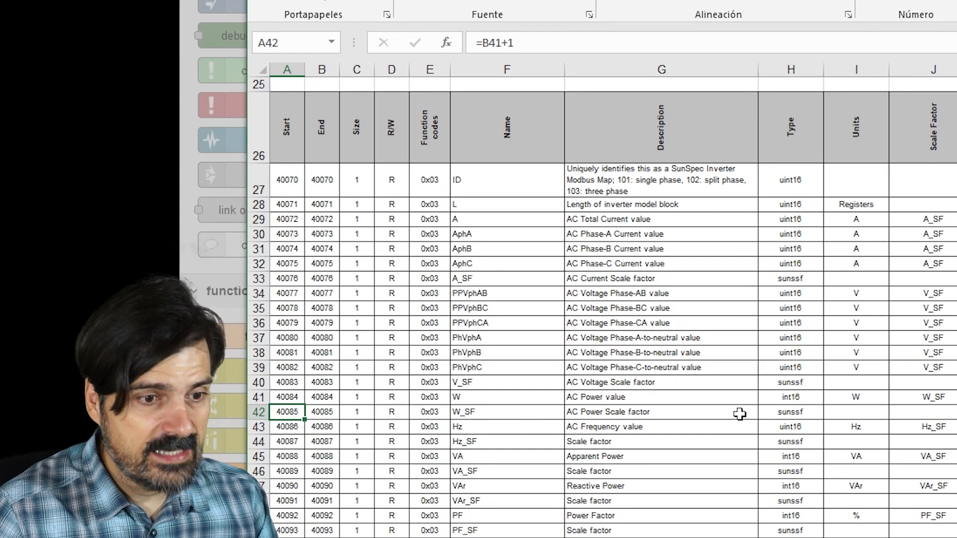
{"action": "left_click", "coordinate": [792, 413]}
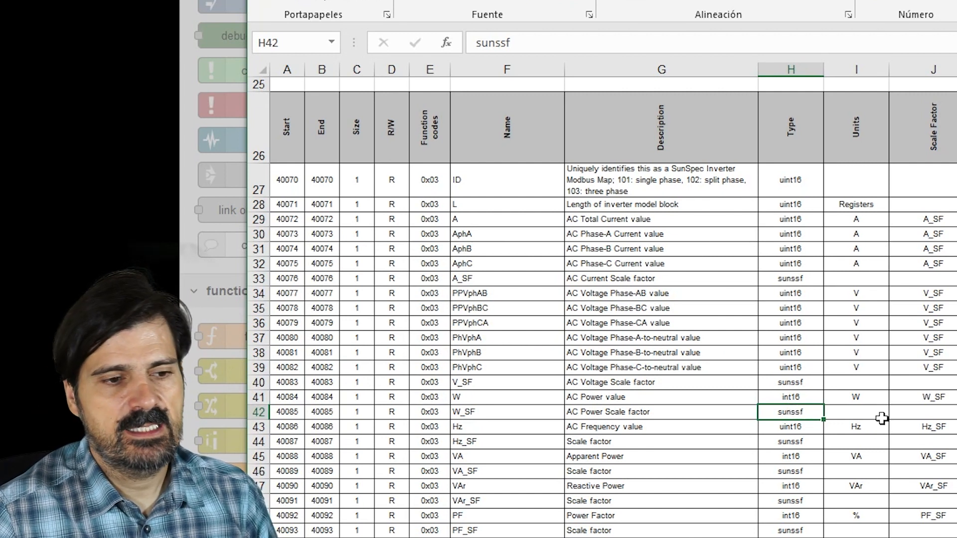
{"action": "left_click", "coordinate": [786, 398]}
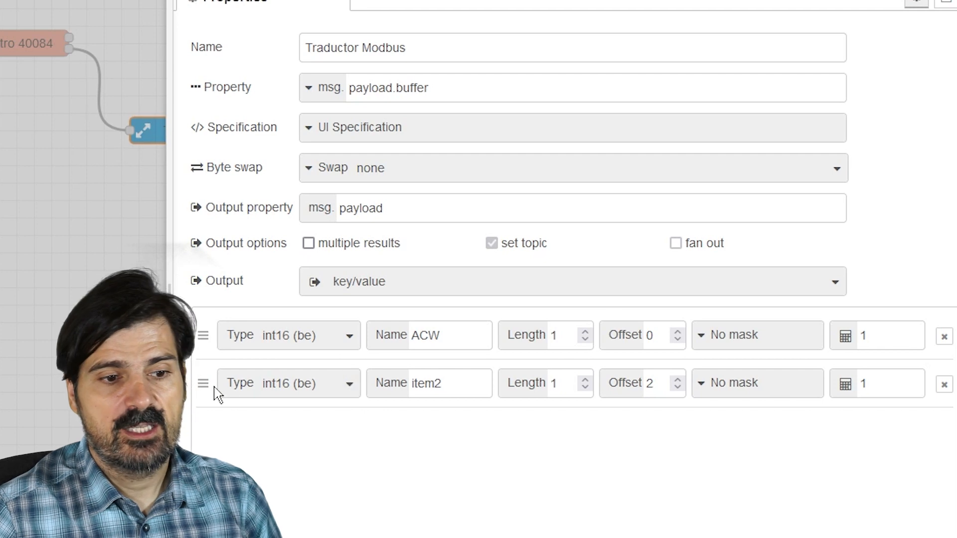
Name the second parsed item ACW_SF in the Traductor Modbus node.
{"action": "double_click", "coordinate": [480, 393]}
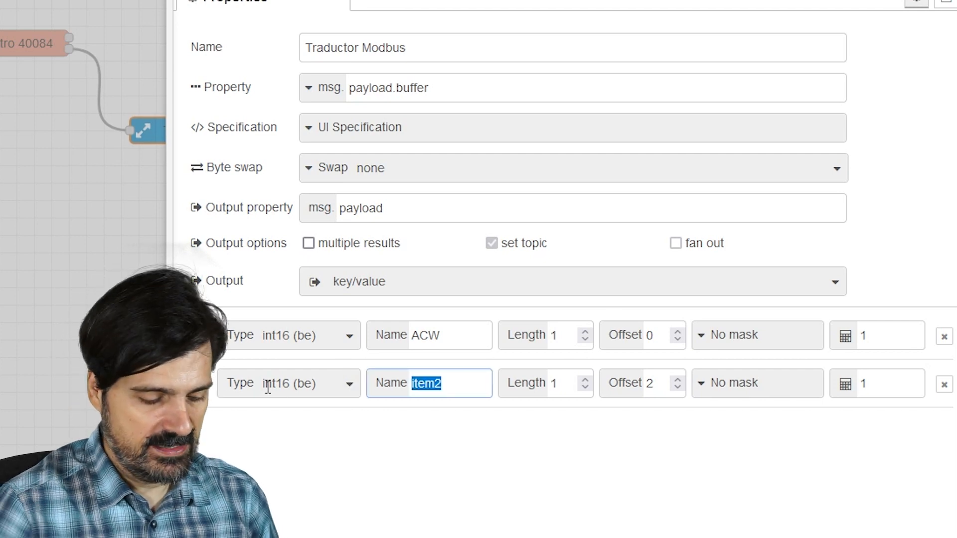
{"action": "type", "text": "AC"}
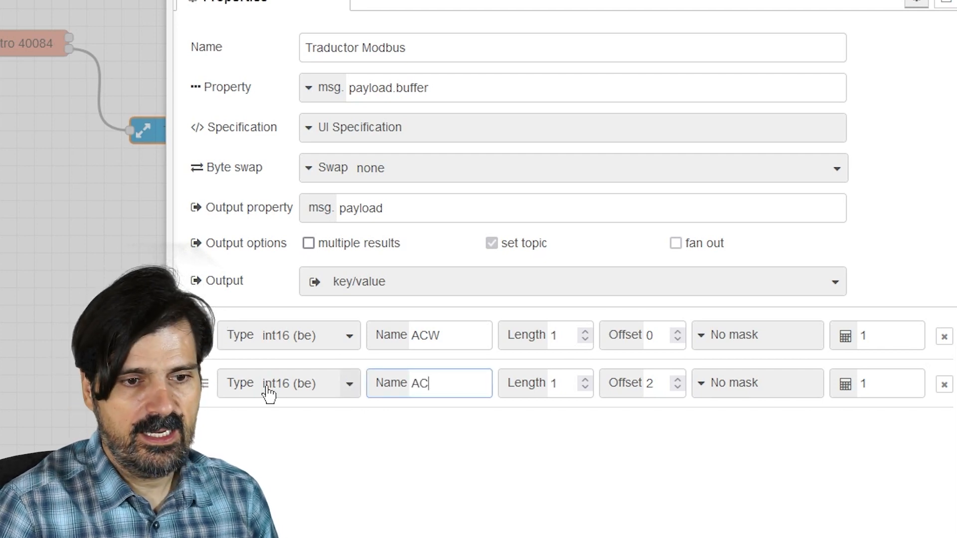
{"action": "type", "text": "W_"}
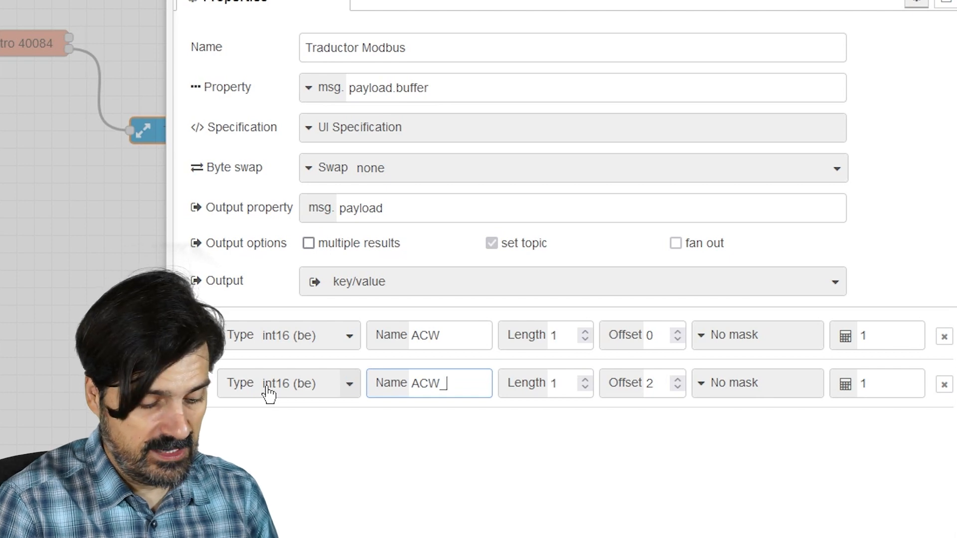
{"action": "type", "text": "SF"}
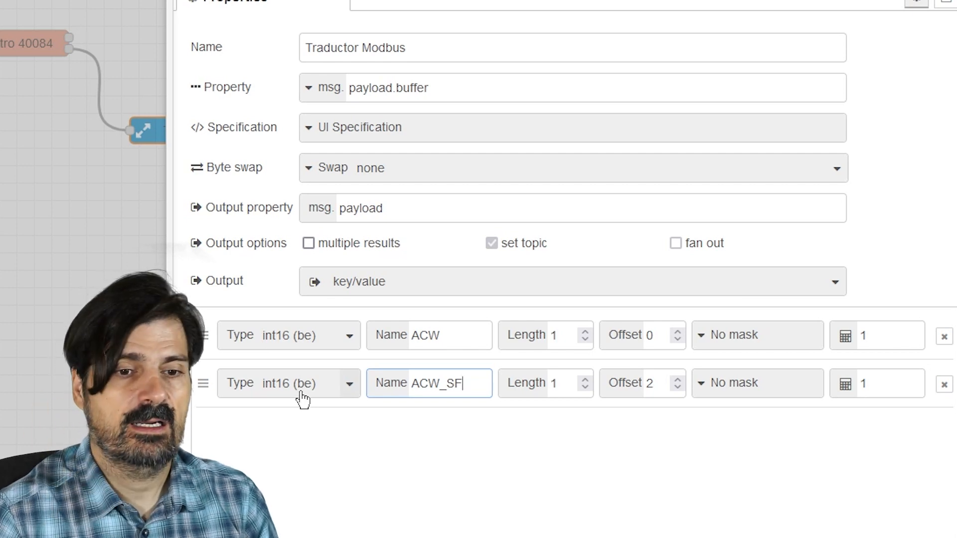
Switch to the Excel register map and check the AC Power value and AC Power Scale factor rows, registers 40084 and 40085.
{"action": "key", "text": "alt+Tab"}
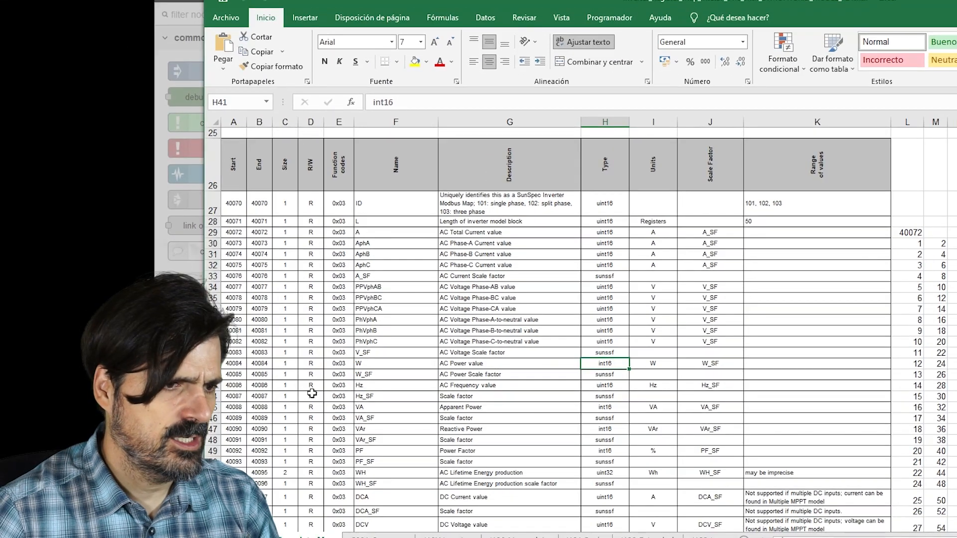
{"action": "left_click_drag", "start_coordinate": [262, 365], "coordinate": [648, 363]}
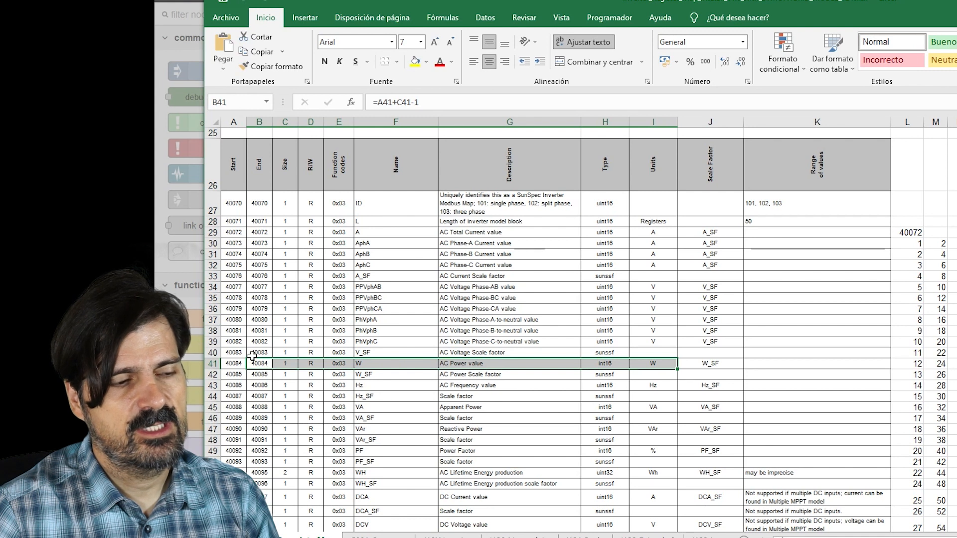
{"action": "mouse_move", "coordinate": [242, 375]}
{"action": "left_mouse_down"}
{"action": "mouse_move", "coordinate": [269, 374]}
{"action": "mouse_move", "coordinate": [231, 376]}
{"action": "left_mouse_up"}
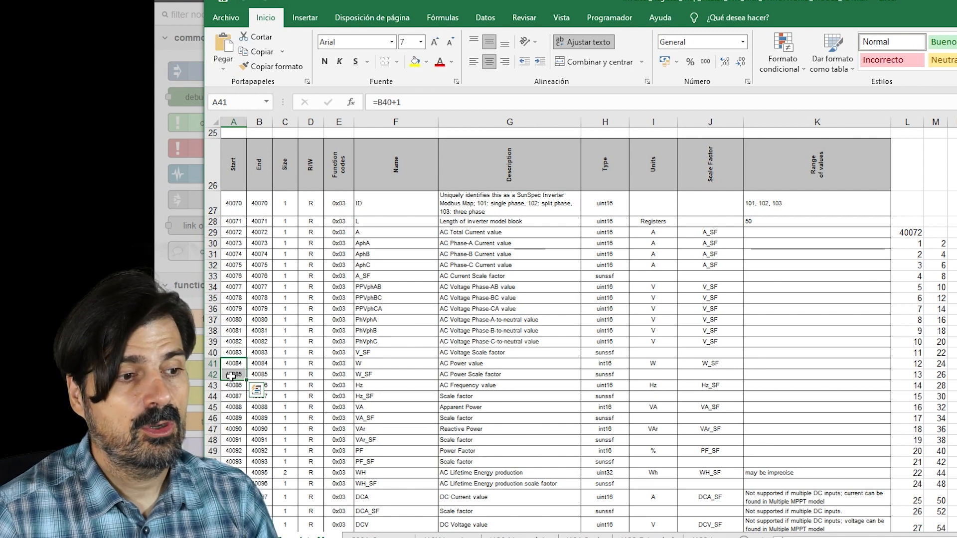
{"action": "left_click", "coordinate": [231, 374]}
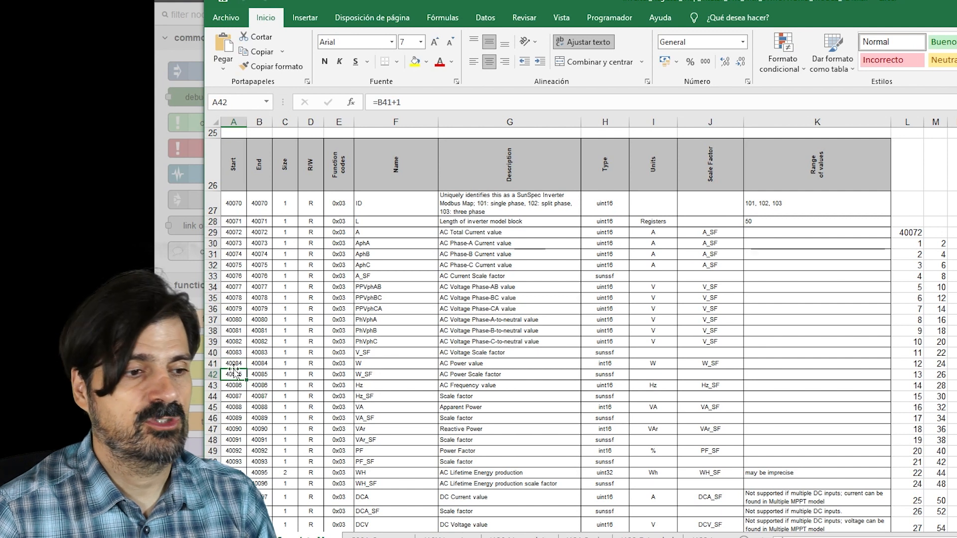
{"action": "left_click_drag", "start_coordinate": [231, 363], "coordinate": [234, 373]}
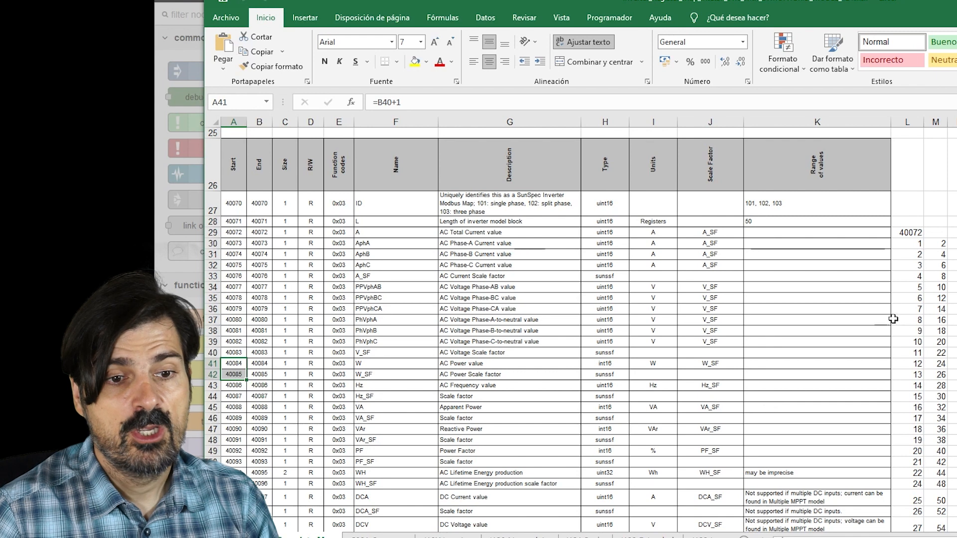
Examine the register map around the AC Total Current value row and the base register 40072 noted beside it.
{"action": "scroll", "coordinate": [903, 306], "scroll_direction": "down", "scroll_amount": 1}
{"action": "scroll", "coordinate": [903, 306], "scroll_direction": "down", "scroll_amount": 6}
{"action": "scroll", "coordinate": [903, 306], "scroll_direction": "up", "scroll_amount": 8}
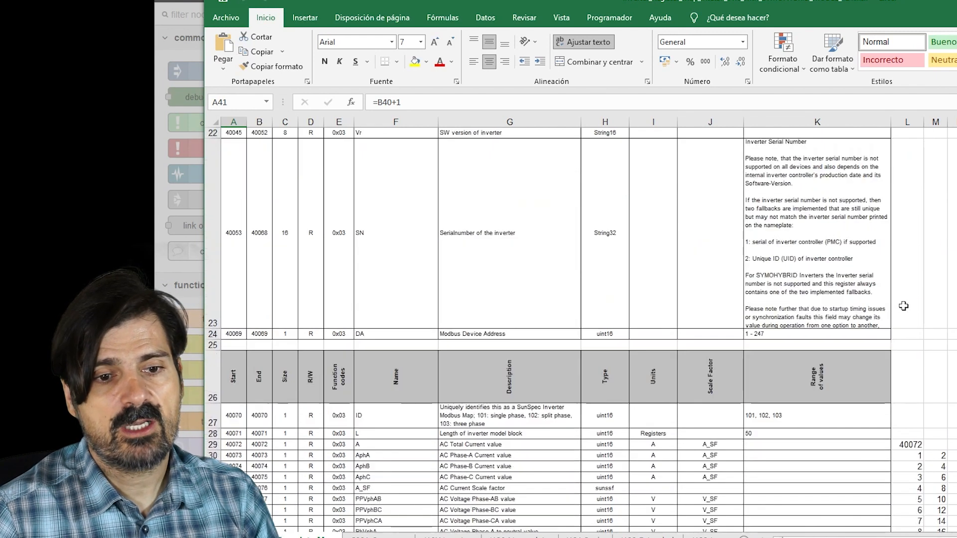
{"action": "scroll", "coordinate": [903, 306], "scroll_direction": "down", "scroll_amount": 6}
{"action": "scroll", "coordinate": [903, 306], "scroll_direction": "up", "scroll_amount": 4}
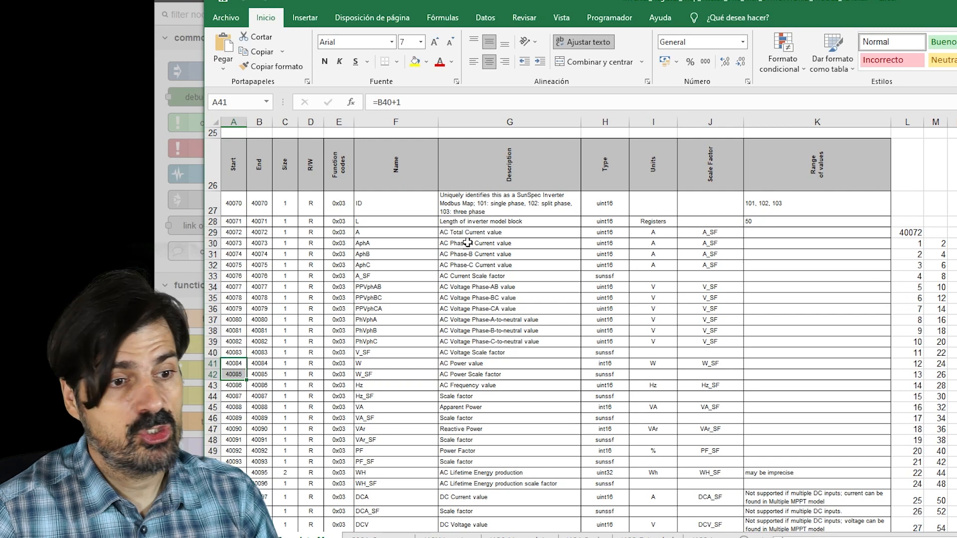
{"action": "left_click_drag", "start_coordinate": [442, 232], "coordinate": [511, 247]}
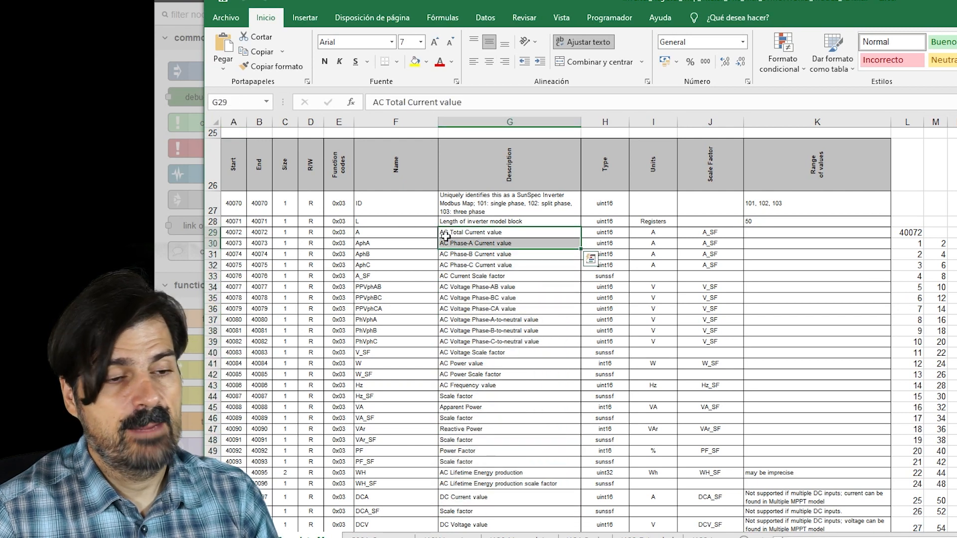
{"action": "left_click", "coordinate": [916, 232]}
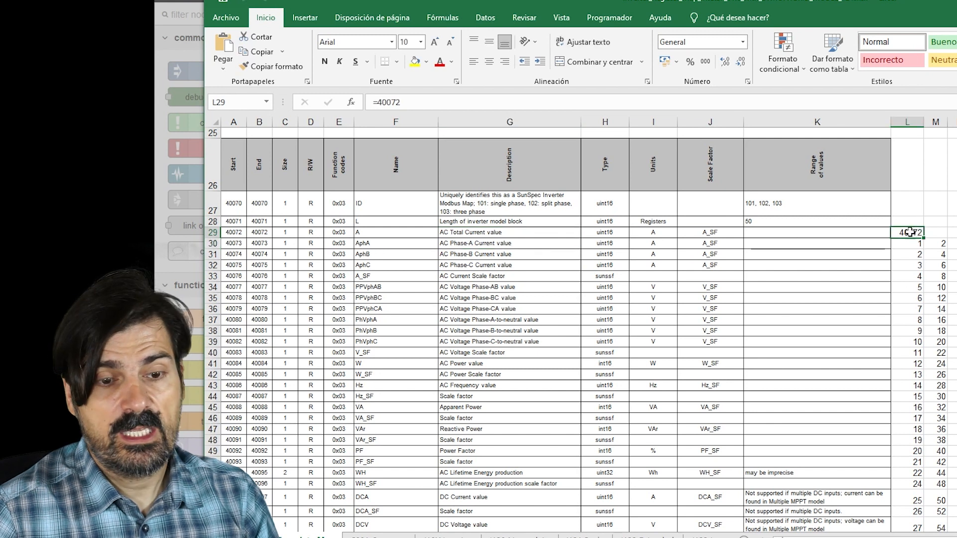
{"action": "scroll", "coordinate": [911, 299], "scroll_direction": "down", "scroll_amount": 2}
{"action": "scroll", "coordinate": [913, 318], "scroll_direction": "up", "scroll_amount": 2}
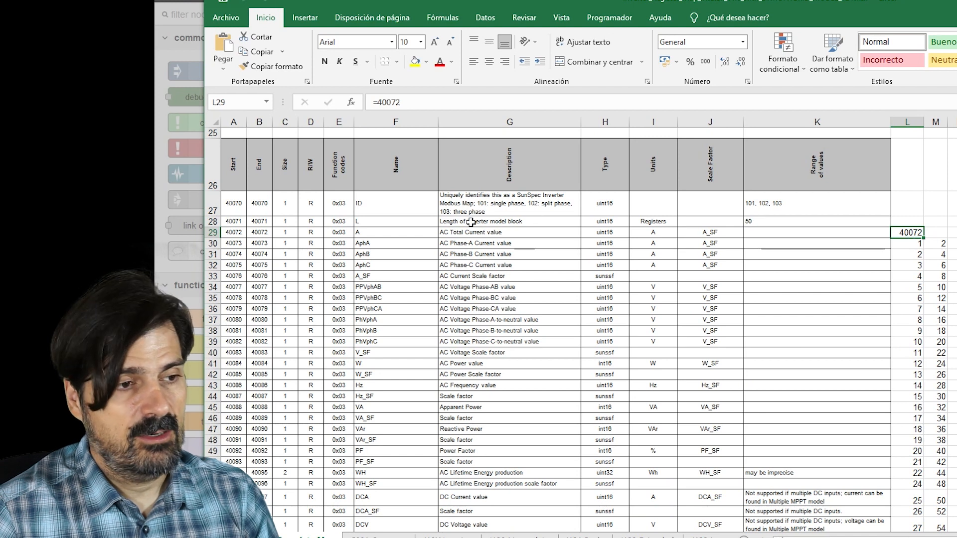
Compare the rows following register 40073 with the register offsets in column L and the doubled byte offsets in column M.
{"action": "left_click_drag", "start_coordinate": [227, 243], "coordinate": [863, 247]}
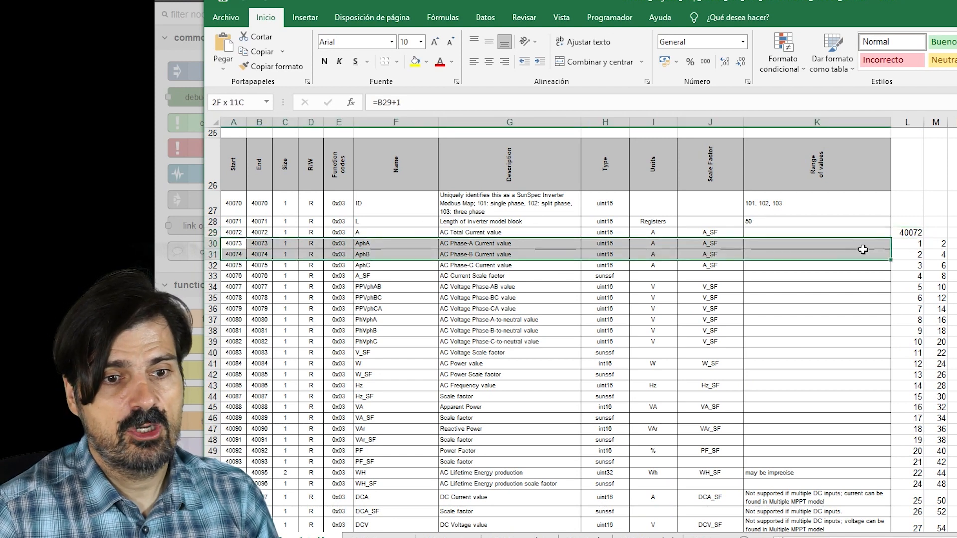
{"action": "scroll", "coordinate": [512, 285], "scroll_direction": "down", "scroll_amount": 3}
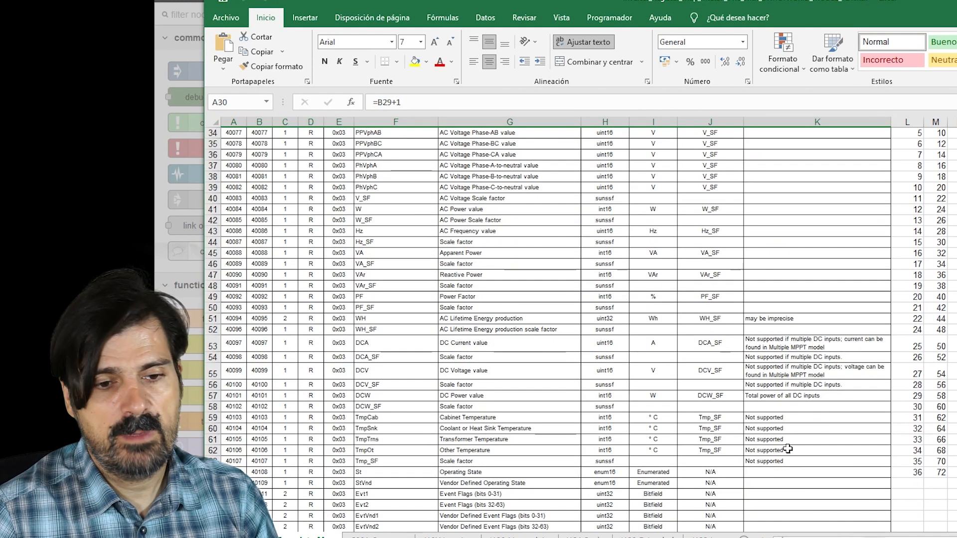
{"action": "scroll", "coordinate": [799, 370], "scroll_direction": "up", "scroll_amount": 2}
{"action": "scroll", "coordinate": [799, 369], "scroll_direction": "up", "scroll_amount": 1}
{"action": "scroll", "coordinate": [932, 359], "scroll_direction": "down", "scroll_amount": 3}
{"action": "scroll", "coordinate": [913, 200], "scroll_direction": "up", "scroll_amount": 2}
{"action": "left_click_drag", "start_coordinate": [908, 185], "coordinate": [916, 343]}
{"action": "left_click_drag", "start_coordinate": [938, 153], "coordinate": [952, 305]}
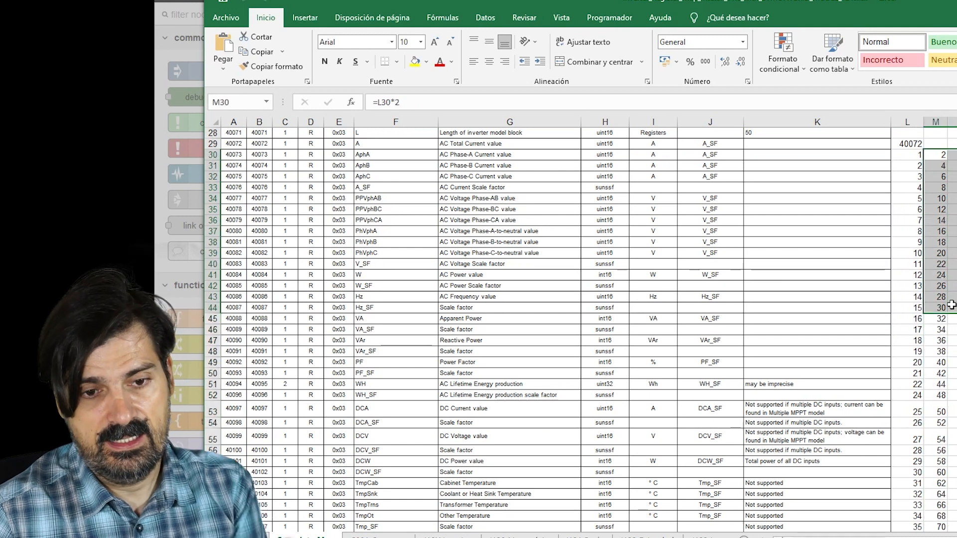
Switch back to Node-RED, check the byte offset of the ACW_SF item and save the Traductor Modbus settings.
{"action": "key", "text": "alt+Tab"}
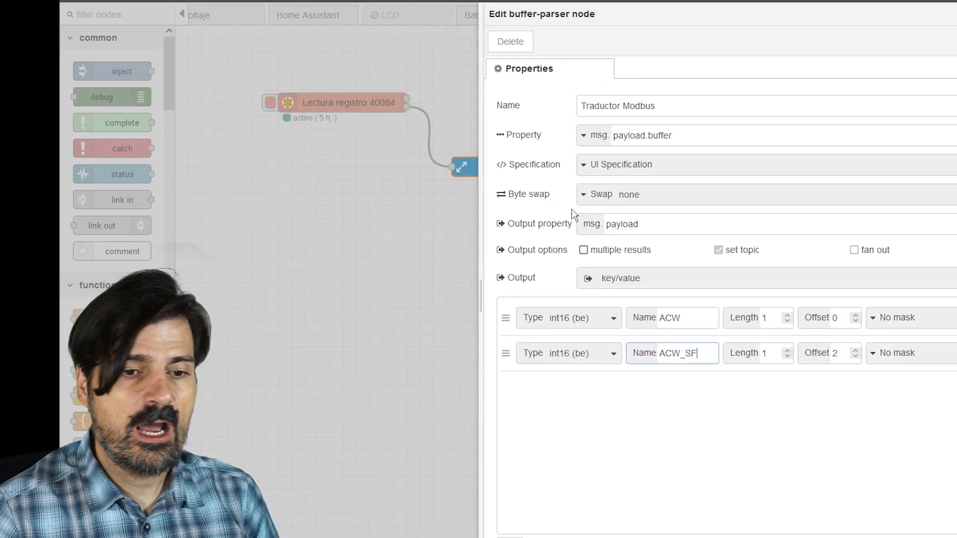
{"action": "left_click", "coordinate": [608, 354]}
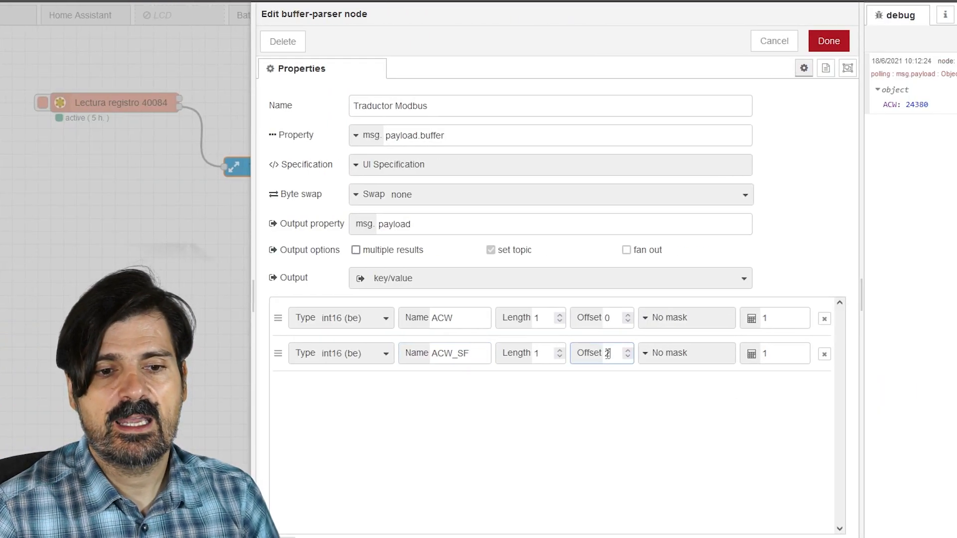
{"action": "left_click", "coordinate": [830, 40]}
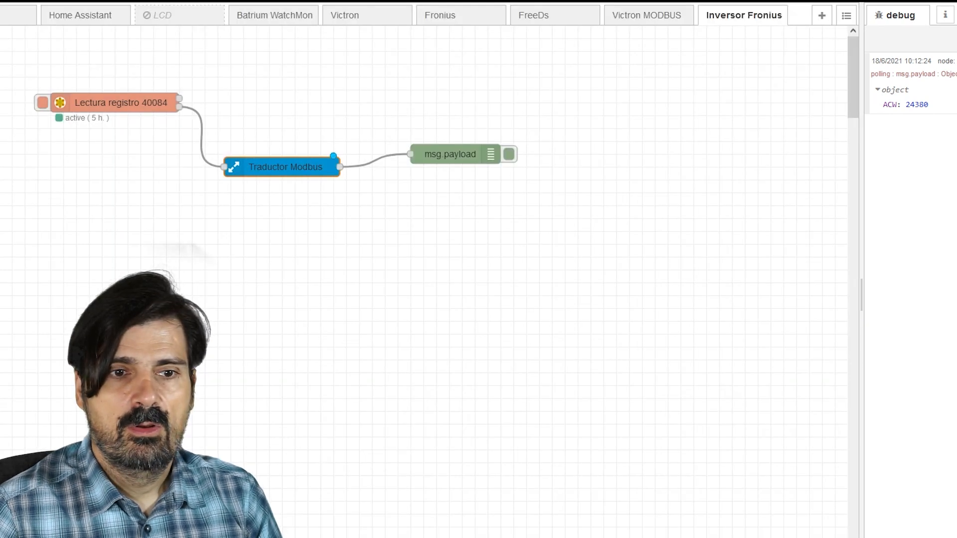
Deploy the flow, trigger Lectura registro 40084 and compare the expanded debug message with the valor*10^SF formula in Notepad++.
{"action": "key", "text": "ctrl+d"}
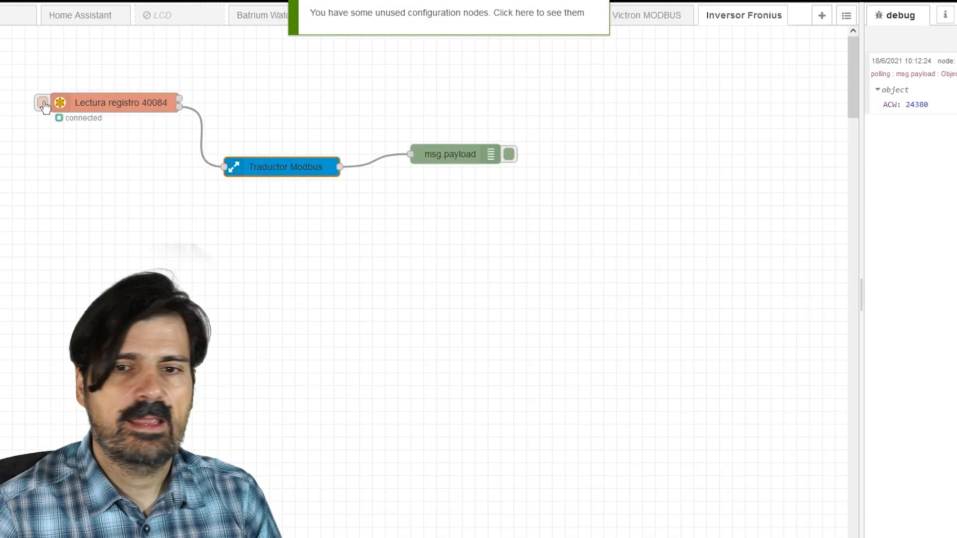
{"action": "left_click", "coordinate": [43, 104]}
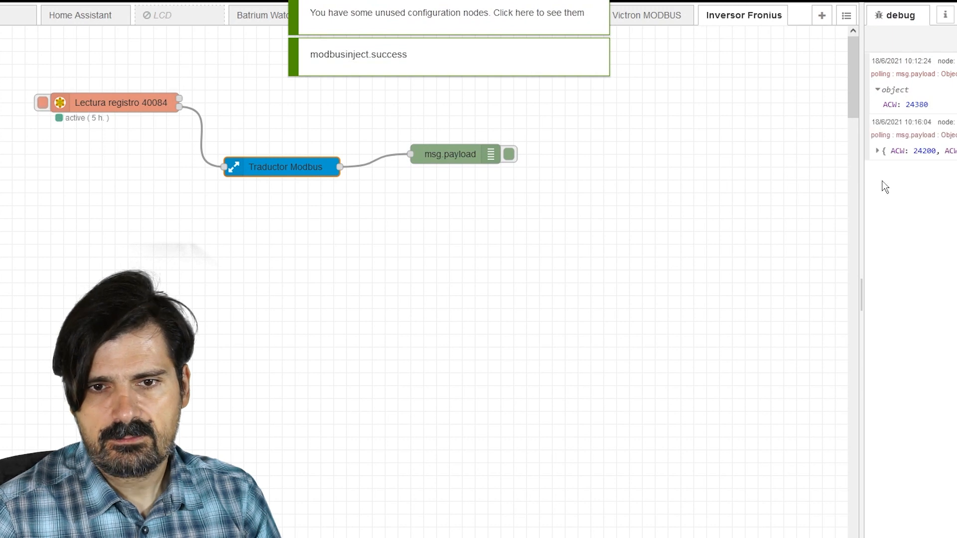
{"action": "left_click", "coordinate": [877, 150]}
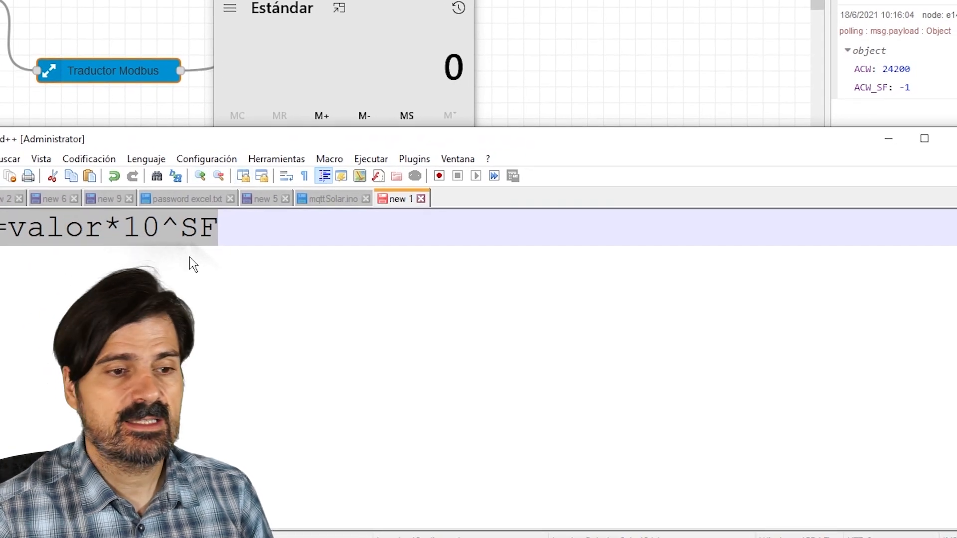
{"action": "left_click", "coordinate": [103, 228]}
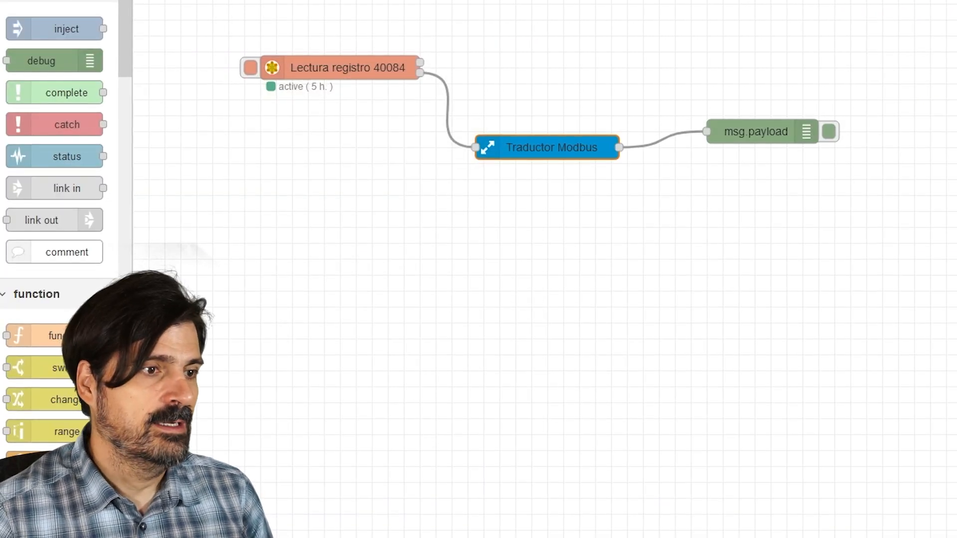
Add a function node below the msg.payload debug node in Node-RED and wire the Traductor Modbus output to it.
{"action": "type", "text": "function"}
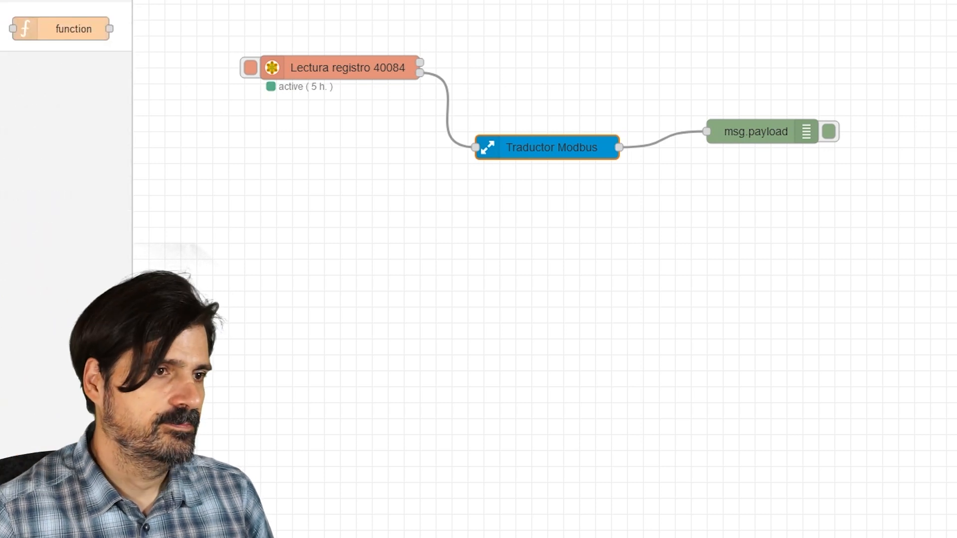
{"action": "left_click_drag", "start_coordinate": [60, 25], "coordinate": [745, 210]}
{"action": "left_click_drag", "start_coordinate": [621, 147], "coordinate": [691, 214]}
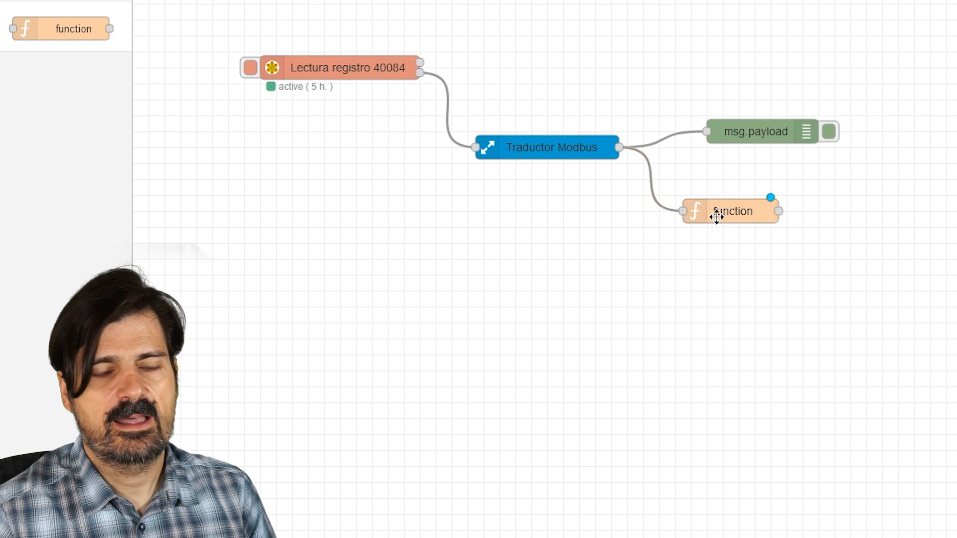
Open the function node and declare an empty output object with salida={} on the first line of its On Message code.
{"action": "double_click", "coordinate": [741, 215]}
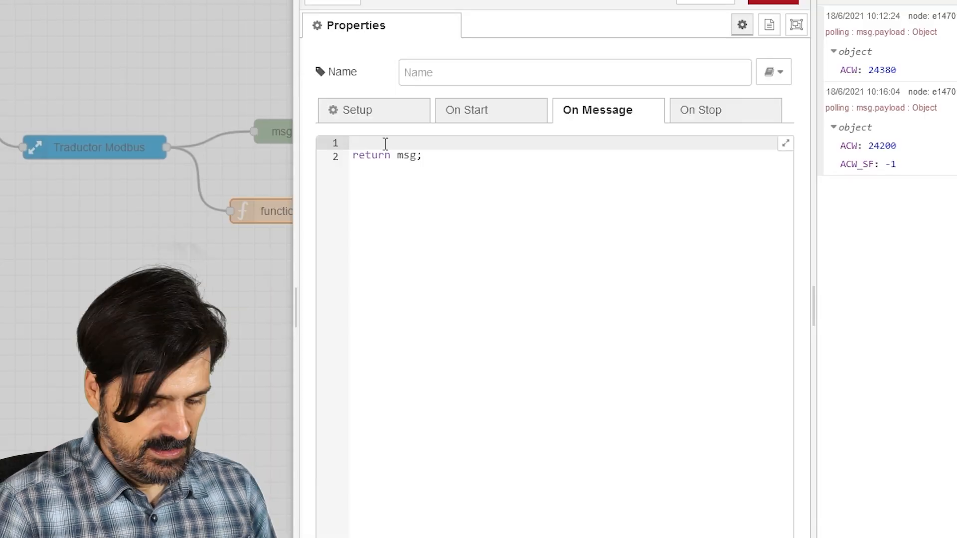
{"action": "type", "text": "salida="}
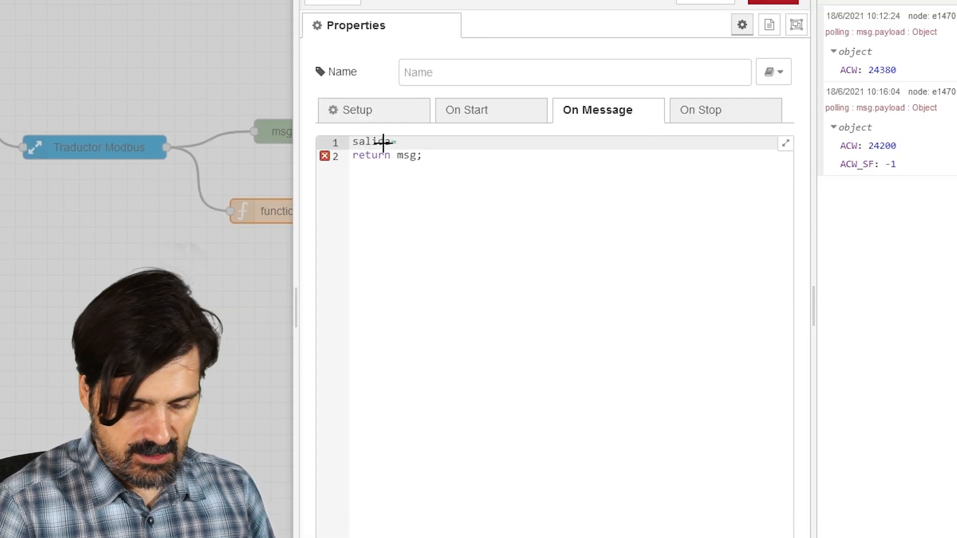
{"action": "type", "text": "{}"}
{"action": "key", "text": "Return"}
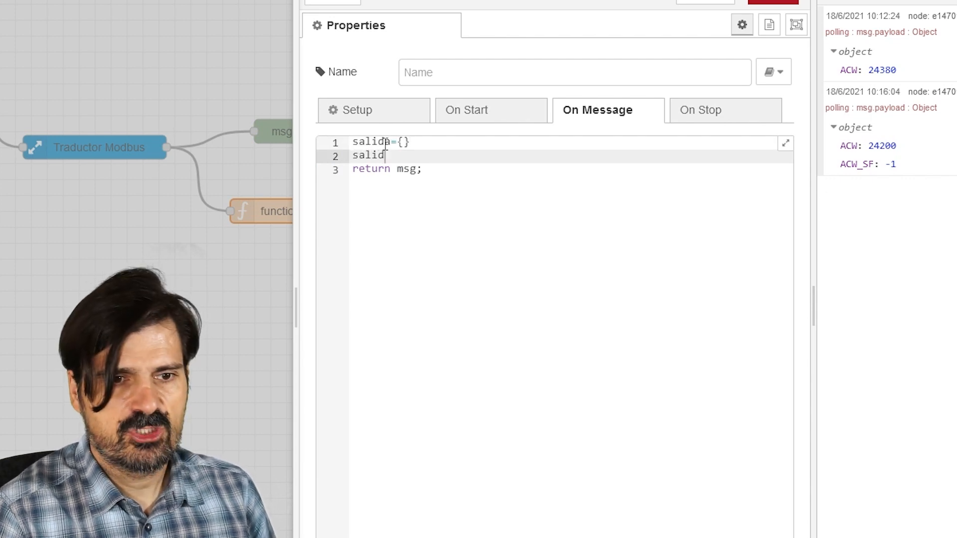
Write the scaled power calculation on the second code line, starting salida.ACW=msg.payload.ACW*Math.pow(10.
{"action": "type", "text": "salida.ACW=msg.payload"}
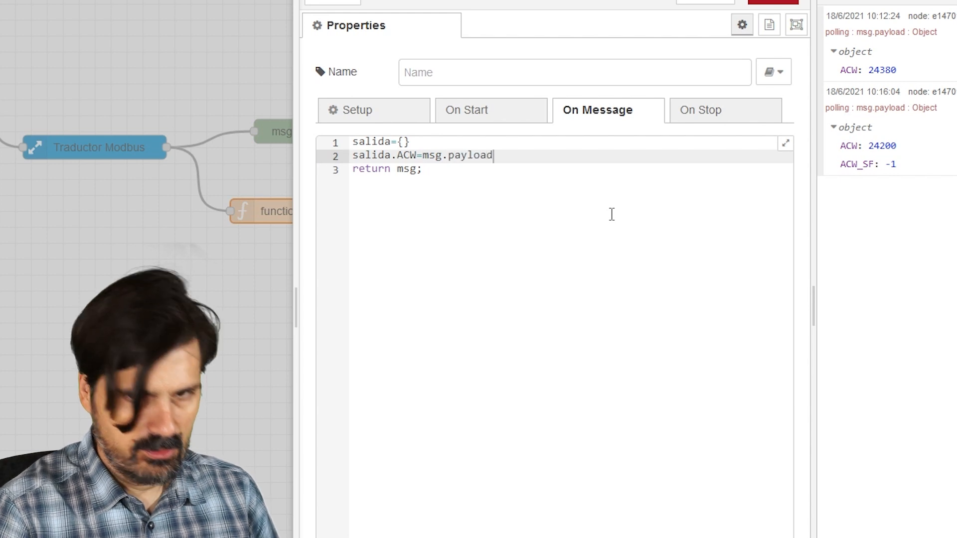
{"action": "type", "text": ".ACW*"}
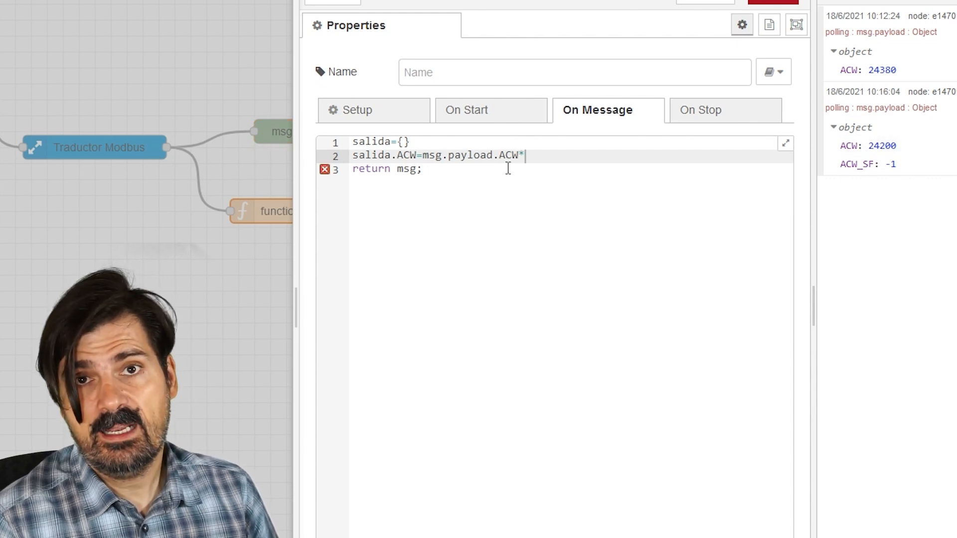
{"action": "type", "text": "Math."}
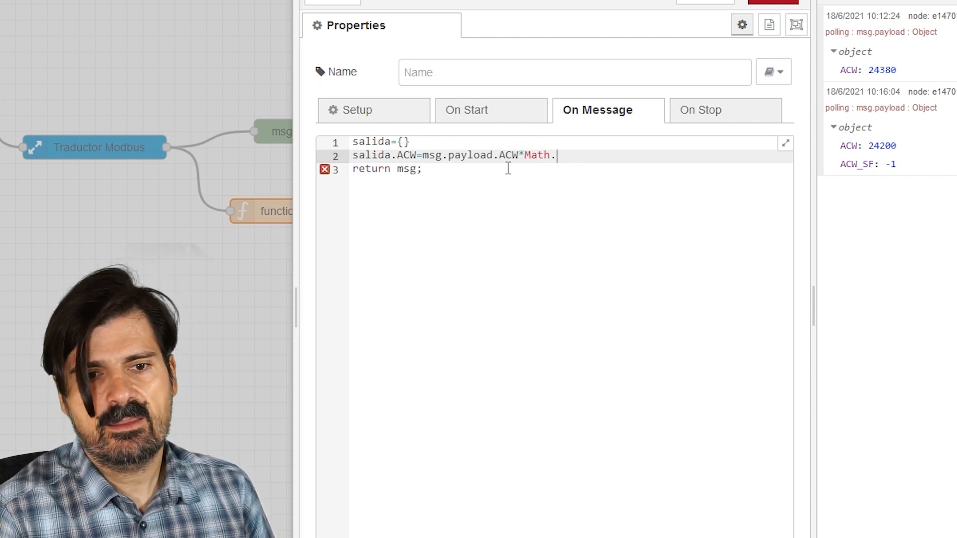
{"action": "type", "text": "pow"}
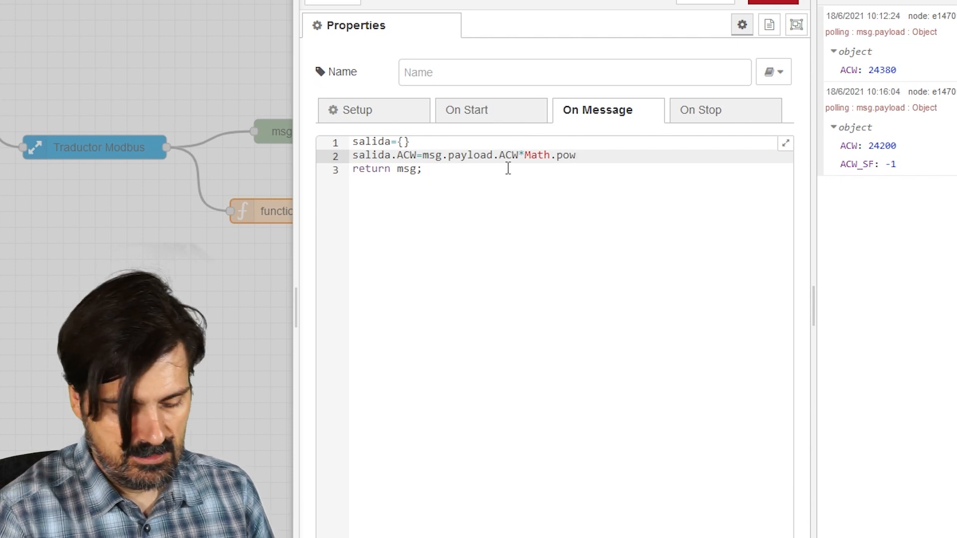
{"action": "type", "text": "("}
{"action": "type", "text": "10"}
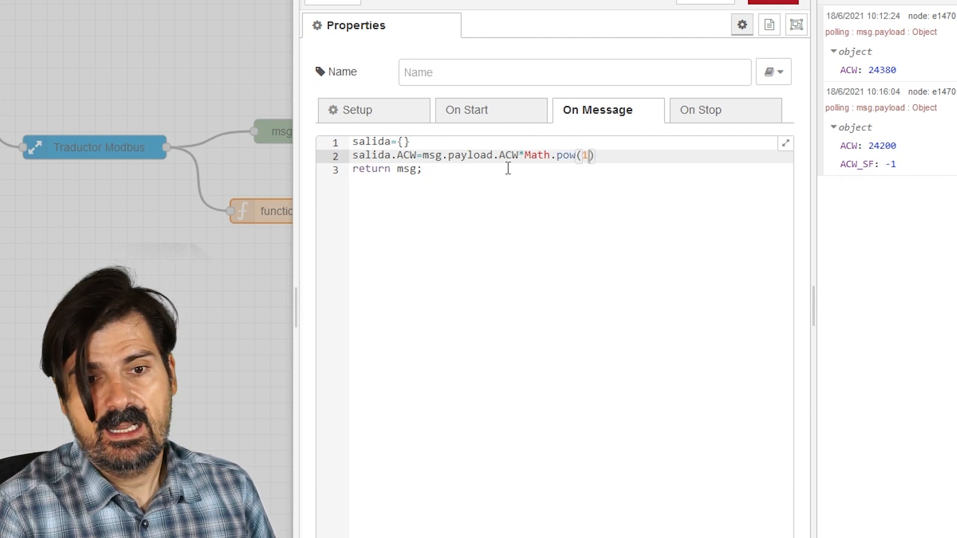
Complete the function's scaling line with exponent msg.payload.ACW_SF, add msg.payload=salida; before the return, and save the node.
{"action": "type", "text": ","}
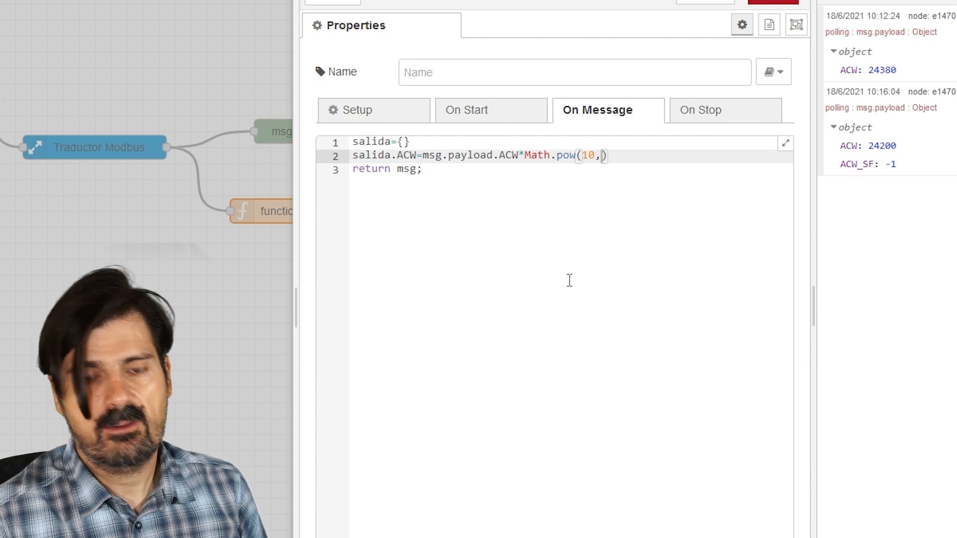
{"action": "type", "text": "msg"}
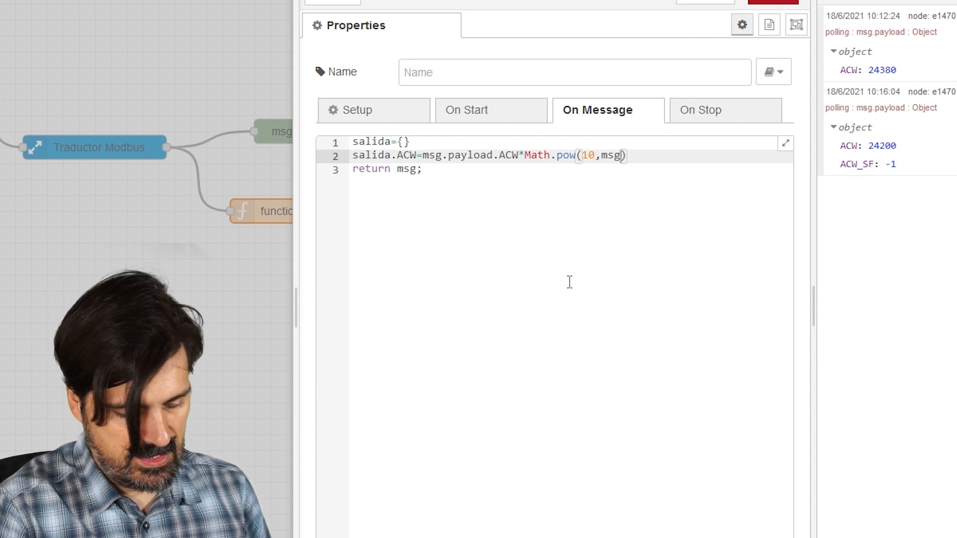
{"action": "type", "text": ".payload.ACW_SF"}
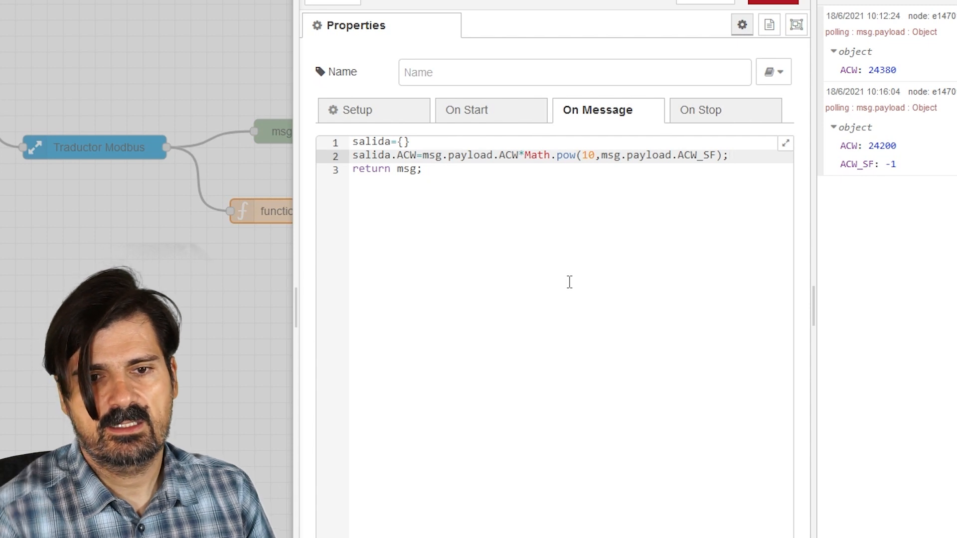
{"action": "key", "text": "Return"}
{"action": "type", "text": "msg.payload=salida;"}
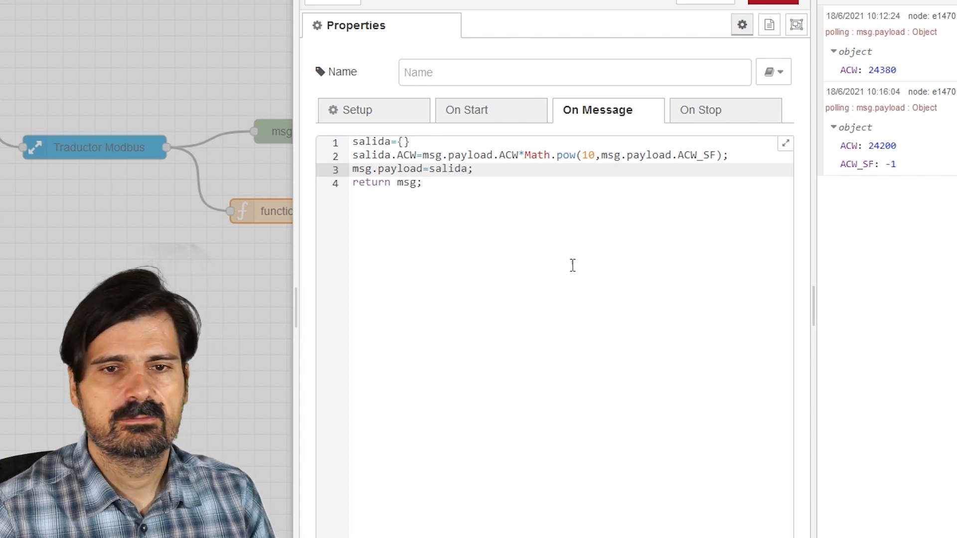
{"action": "left_click", "coordinate": [773, 2]}
Wire the function node's output to the msg.payload debug node and delete the direct link from Traductor Modbus.
{"action": "left_click_drag", "start_coordinate": [254, 131], "coordinate": [327, 211]}
{"action": "left_click", "coordinate": [213, 141]}
{"action": "key", "text": "Delete"}
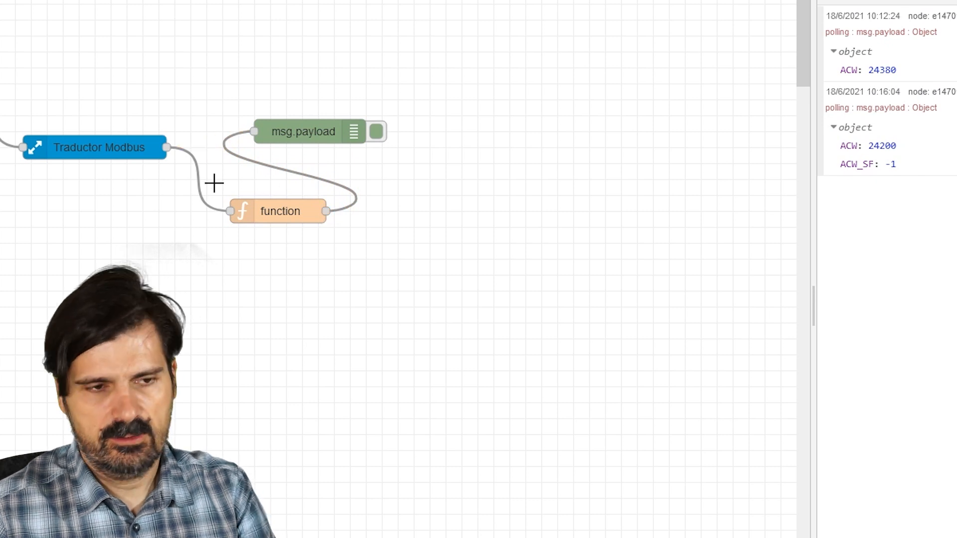
Deploy the flow, clear the debug messages, and expand the newly received payload object.
{"action": "left_click", "coordinate": [937, 1]}
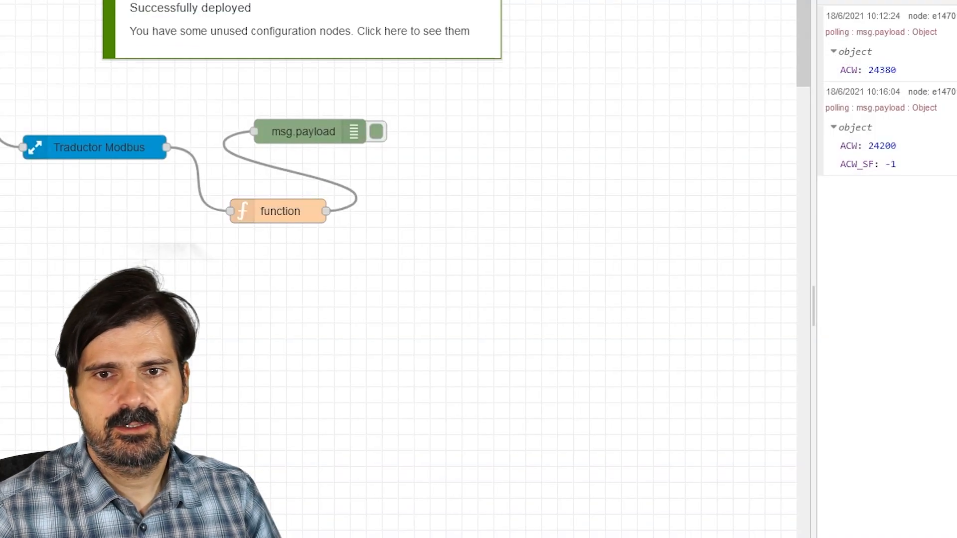
{"action": "left_click", "coordinate": [954, 1]}
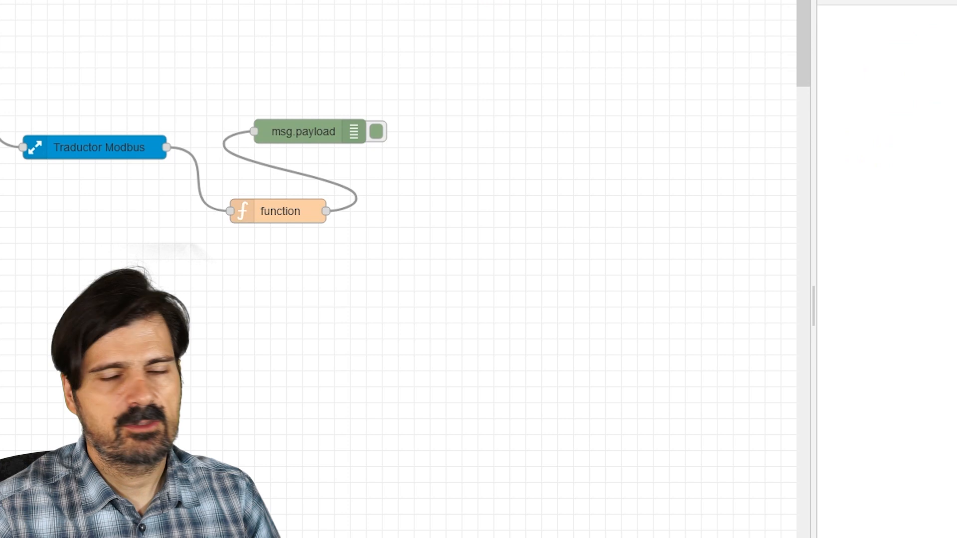
{"action": "left_click", "coordinate": [834, 51]}
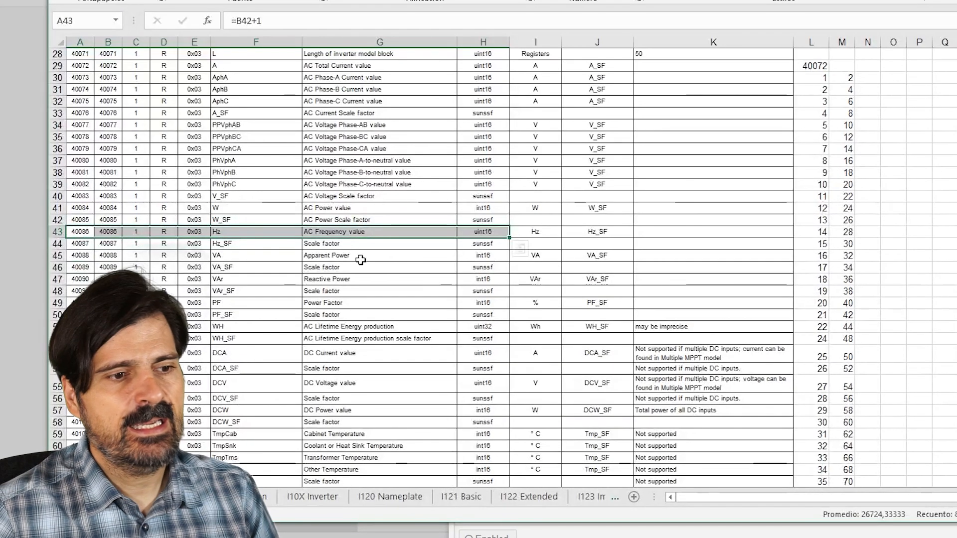
In the Excel register map, examine the AC Frequency value row and compare its data type with the AC Power and scale factor rows.
{"action": "left_click_drag", "start_coordinate": [79, 232], "coordinate": [423, 232]}
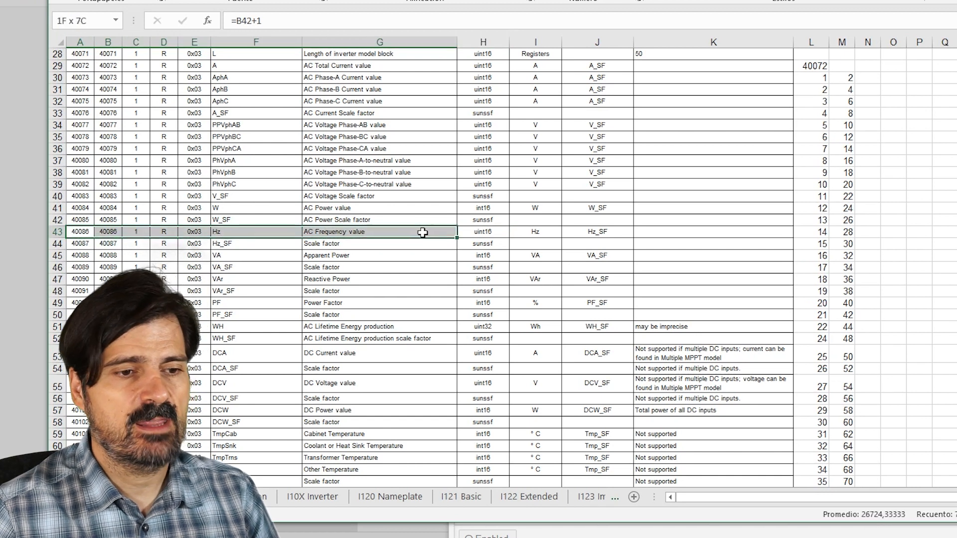
{"action": "scroll", "coordinate": [422, 232], "scroll_direction": "down", "scroll_amount": 1}
{"action": "left_click", "coordinate": [321, 183]}
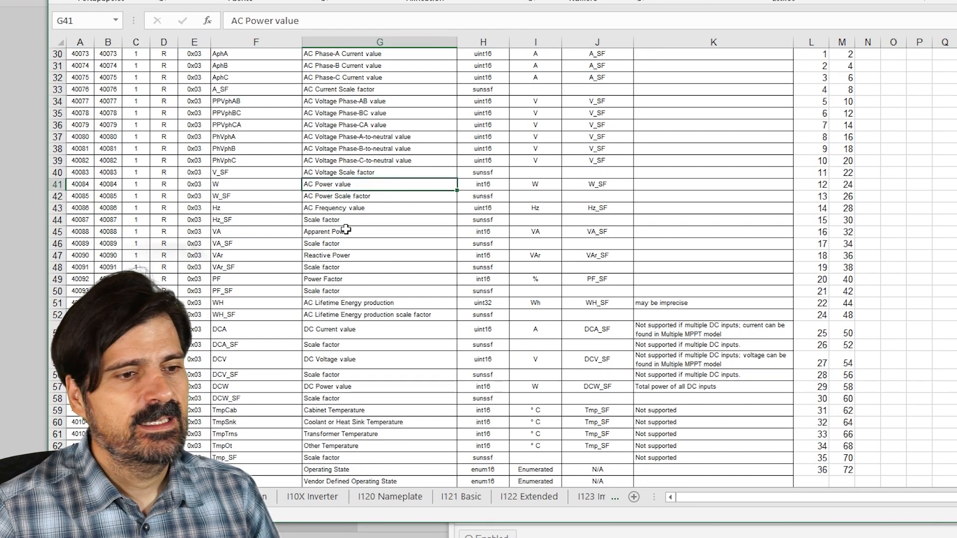
{"action": "left_click_drag", "start_coordinate": [169, 210], "coordinate": [486, 210]}
{"action": "left_click", "coordinate": [480, 207]}
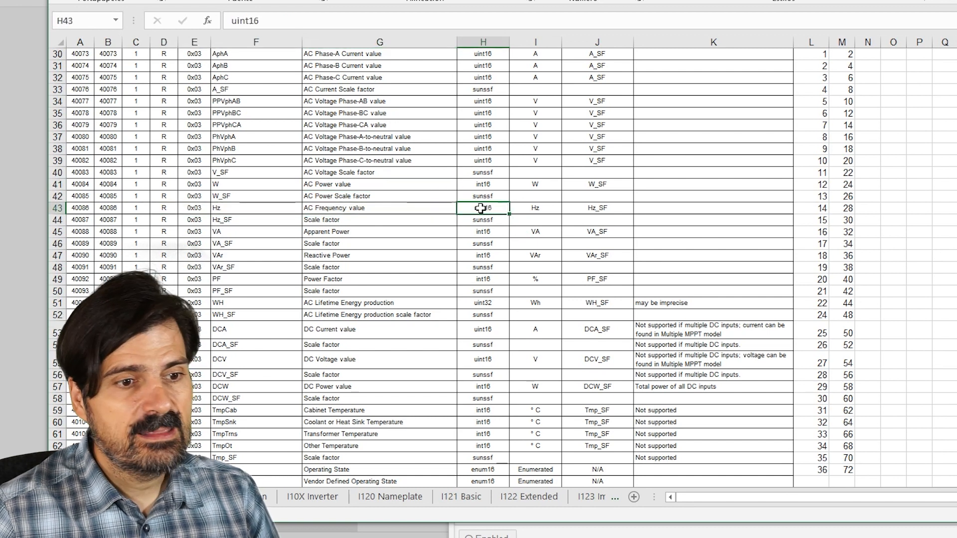
{"action": "left_click", "coordinate": [479, 186]}
{"action": "left_click", "coordinate": [477, 209]}
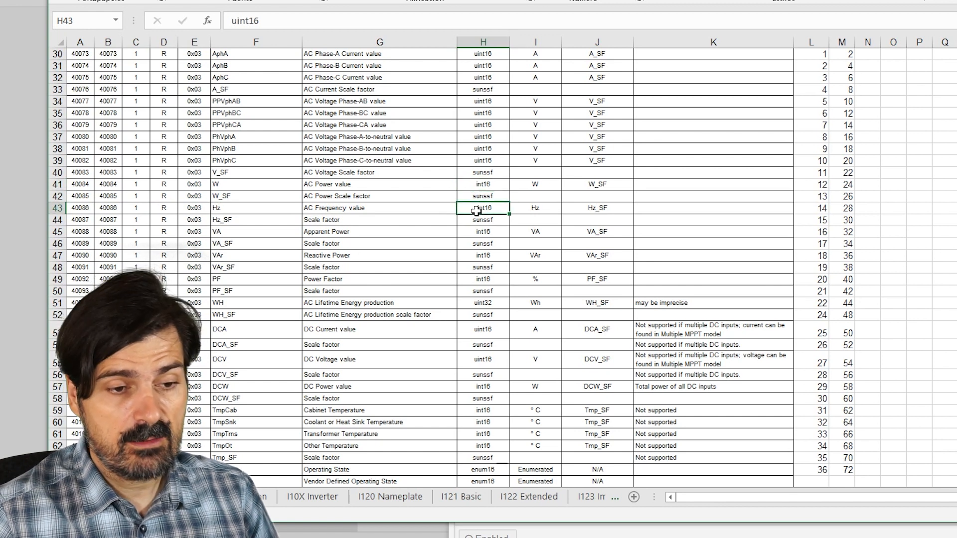
{"action": "left_click", "coordinate": [479, 222]}
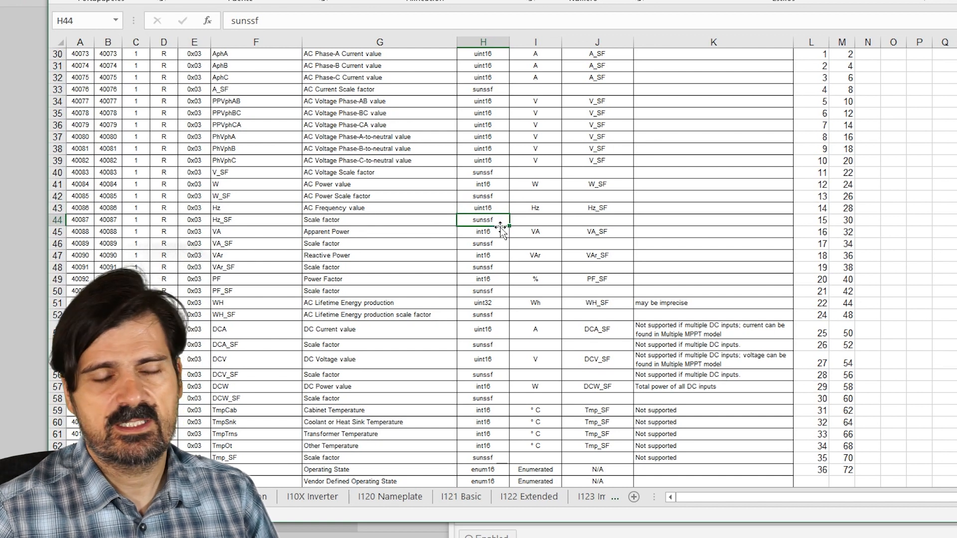
{"action": "left_click", "coordinate": [479, 208]}
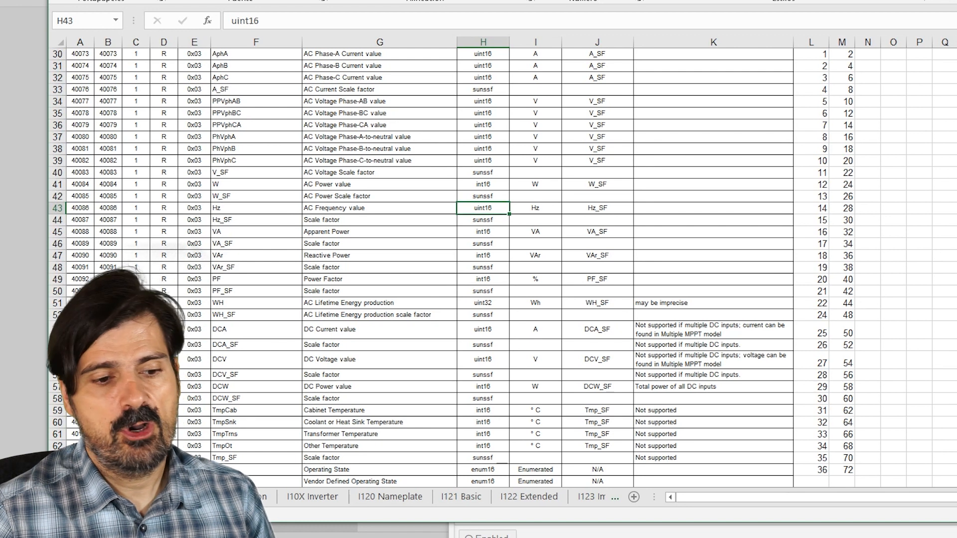
Add a third item to Traductor Modbus in Node-RED, then compare the AC Power and AC Frequency register addresses in Excel.
{"action": "key", "text": "alt+Tab"}
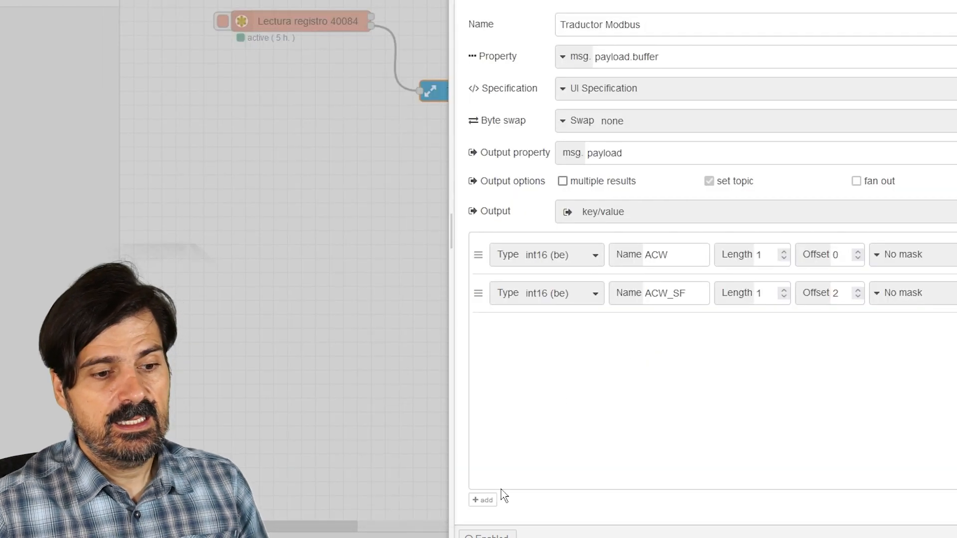
{"action": "left_click", "coordinate": [482, 501]}
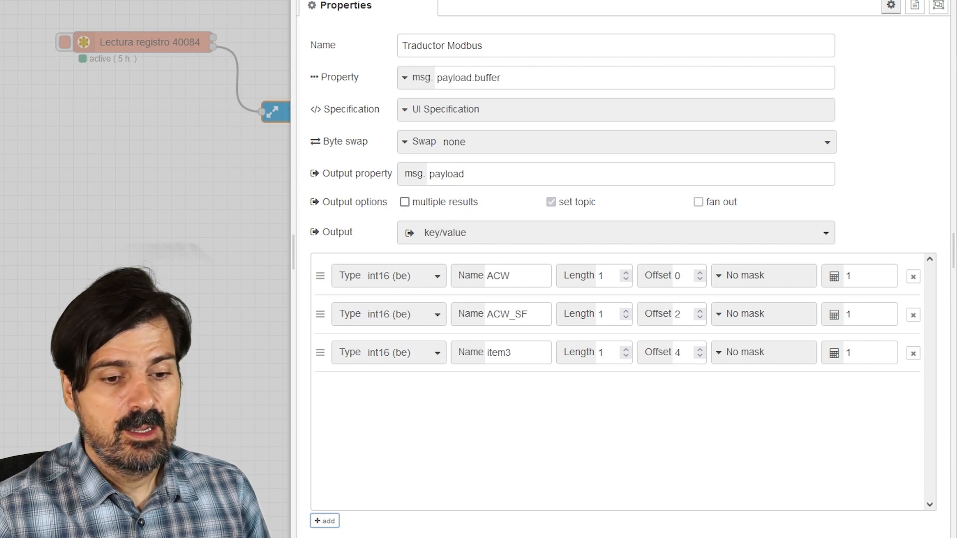
{"action": "key", "text": "alt+Tab"}
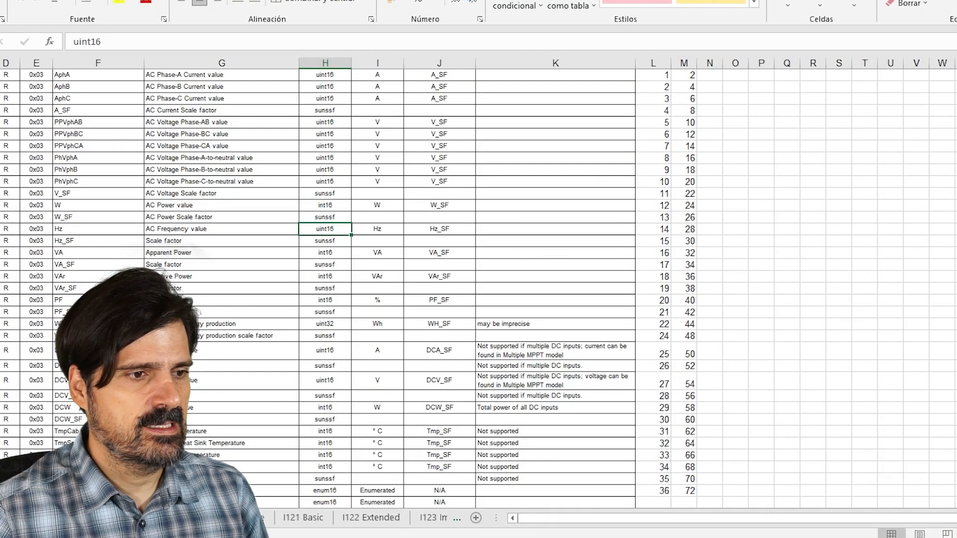
{"action": "left_click", "coordinate": [1, 229]}
{"action": "left_click_drag", "start_coordinate": [0, 217], "coordinate": [1, 217]}
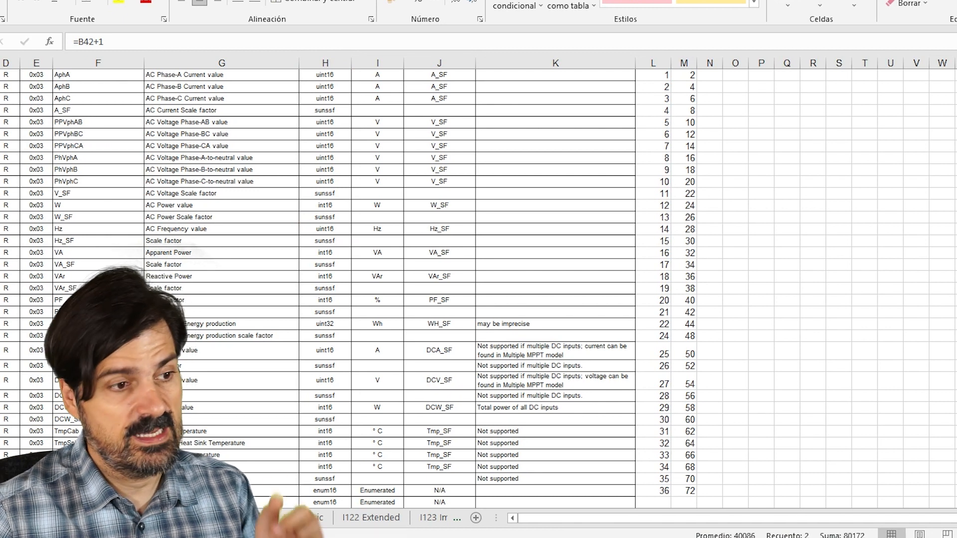
{"action": "left_click", "coordinate": [1, 205]}
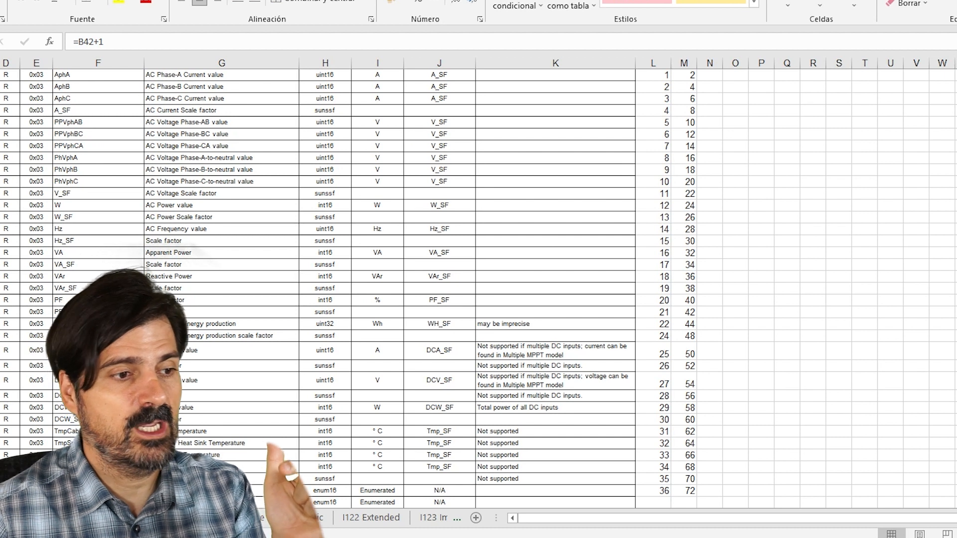
{"action": "left_click", "coordinate": [1, 205]}
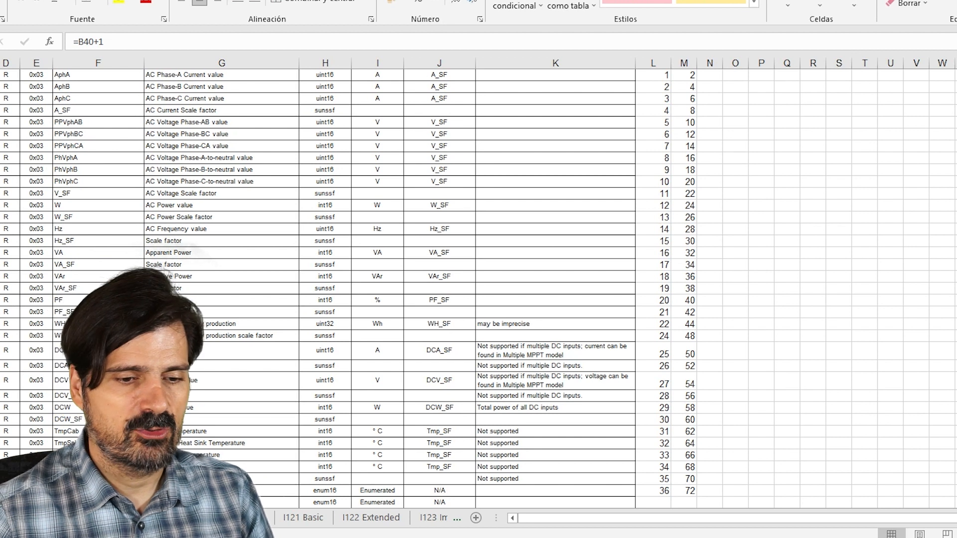
Back in Node-RED, name the third Traductor Modbus item ACF and set its type to uint16 (be).
{"action": "key", "text": "alt+Tab"}
{"action": "left_click_drag", "start_coordinate": [535, 350], "coordinate": [399, 350]}
{"action": "type", "text": "ACF"}
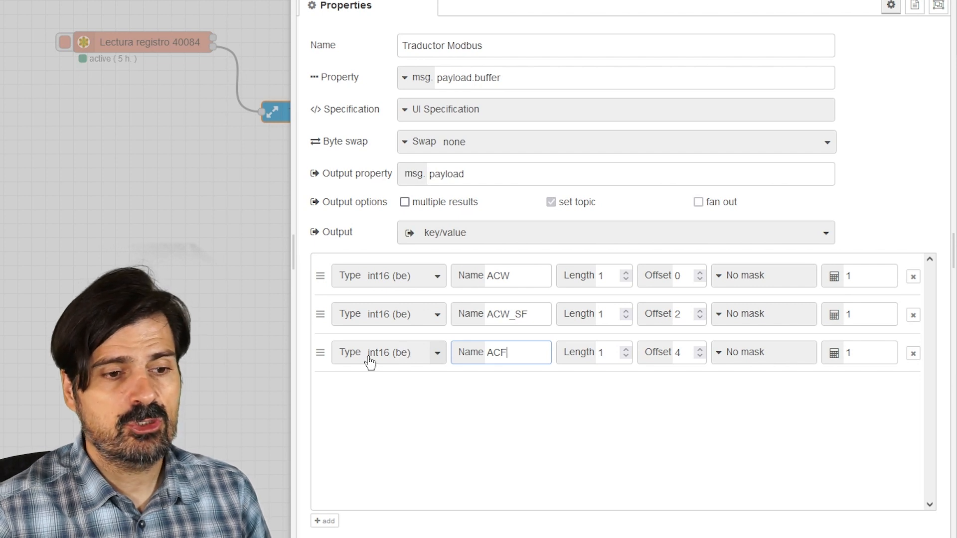
{"action": "left_click", "coordinate": [438, 355]}
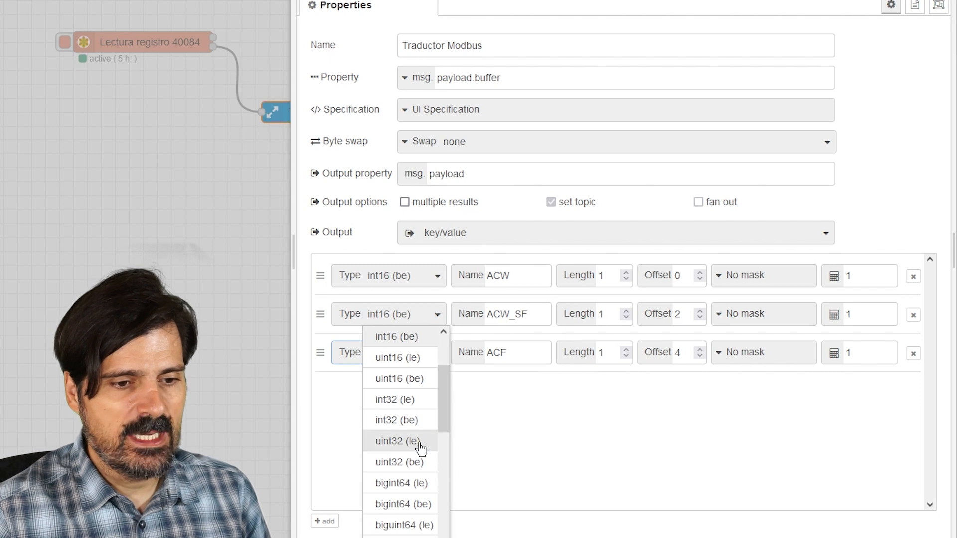
{"action": "scroll", "coordinate": [439, 401], "scroll_direction": "up", "scroll_amount": 1}
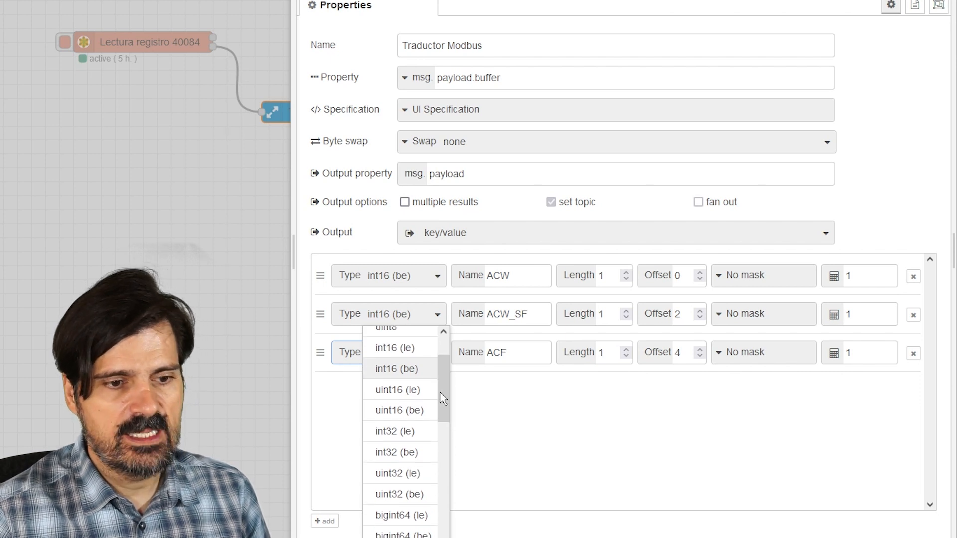
{"action": "left_click", "coordinate": [410, 412]}
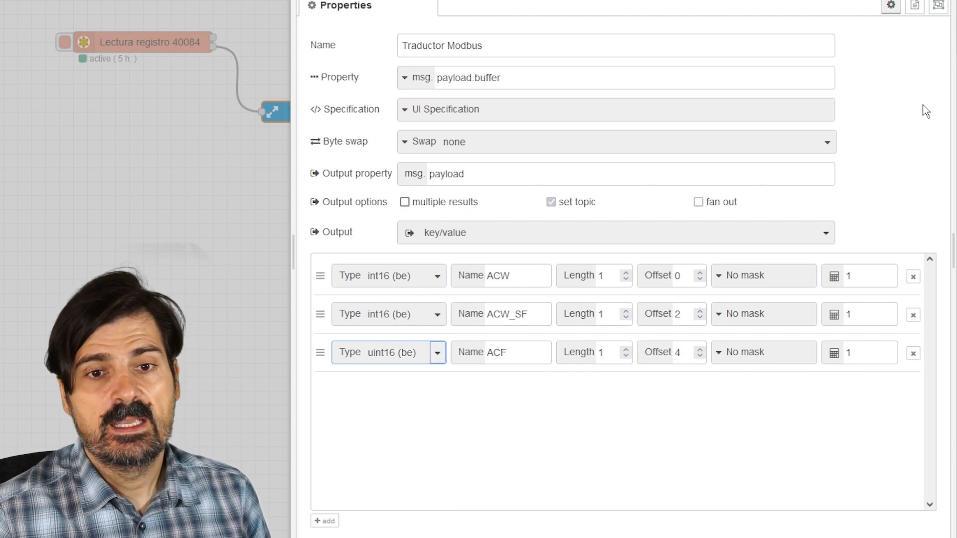
Save the Traductor Modbus changes, deploy the flow, and trigger a manual read from Lectura registro 40084.
{"action": "left_click", "coordinate": [922, 0]}
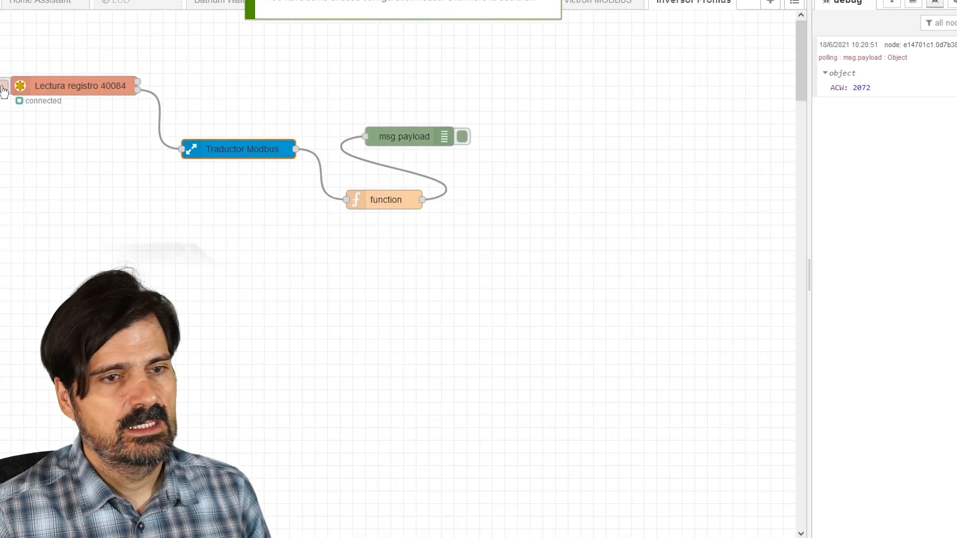
{"action": "left_click", "coordinate": [4, 91]}
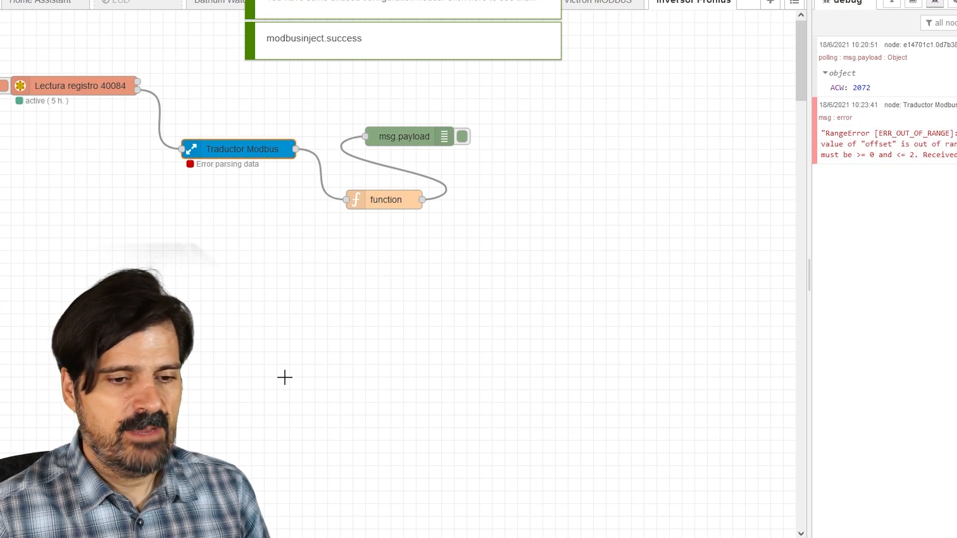
Open the Lectura registro 40084 node and review its name, start address and register quantity.
{"action": "double_click", "coordinate": [75, 89]}
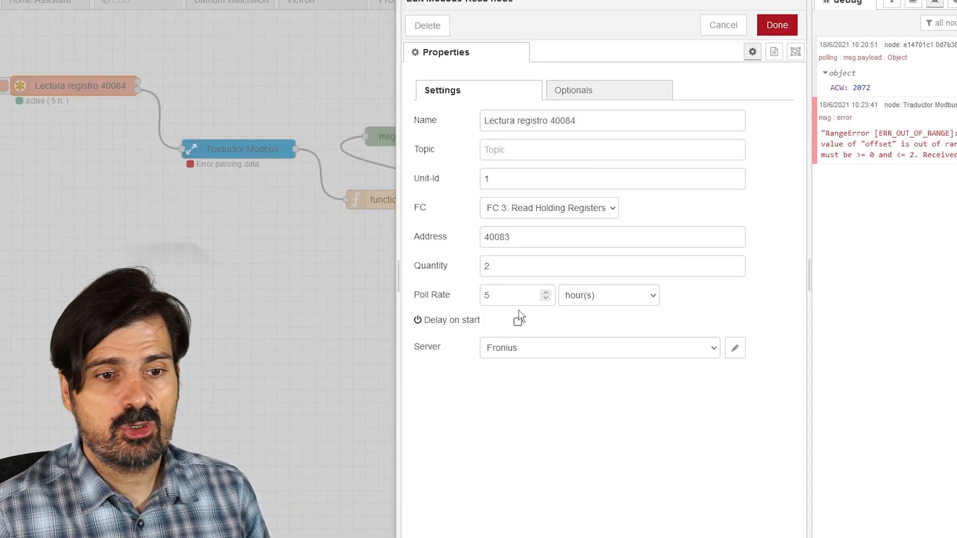
{"action": "double_click", "coordinate": [510, 263]}
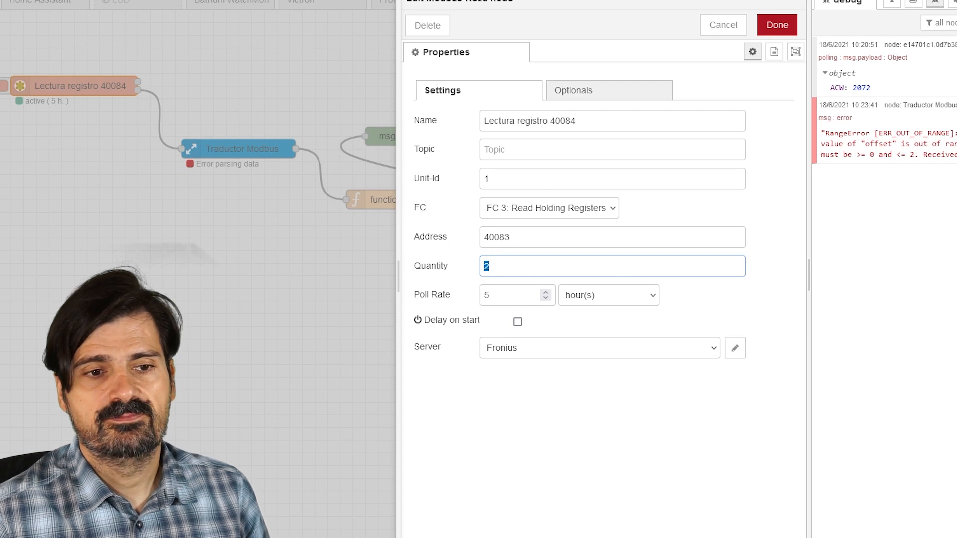
{"action": "left_click_drag", "start_coordinate": [544, 241], "coordinate": [482, 238]}
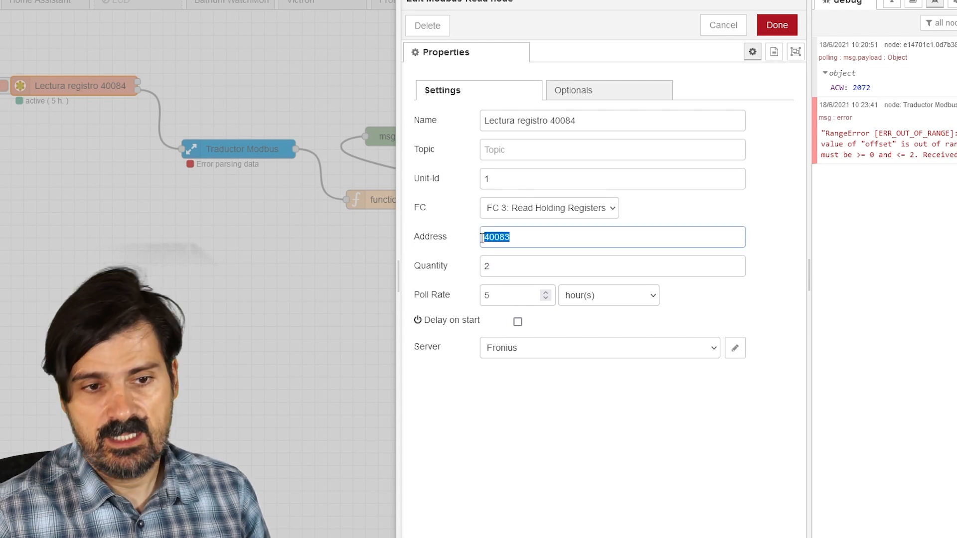
{"action": "left_click_drag", "start_coordinate": [609, 121], "coordinate": [548, 120]}
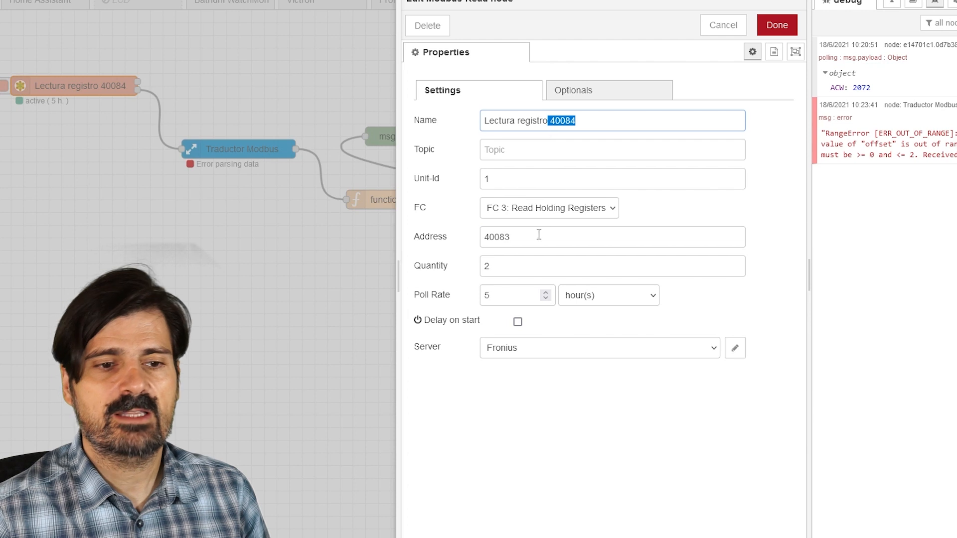
{"action": "left_click", "coordinate": [500, 273]}
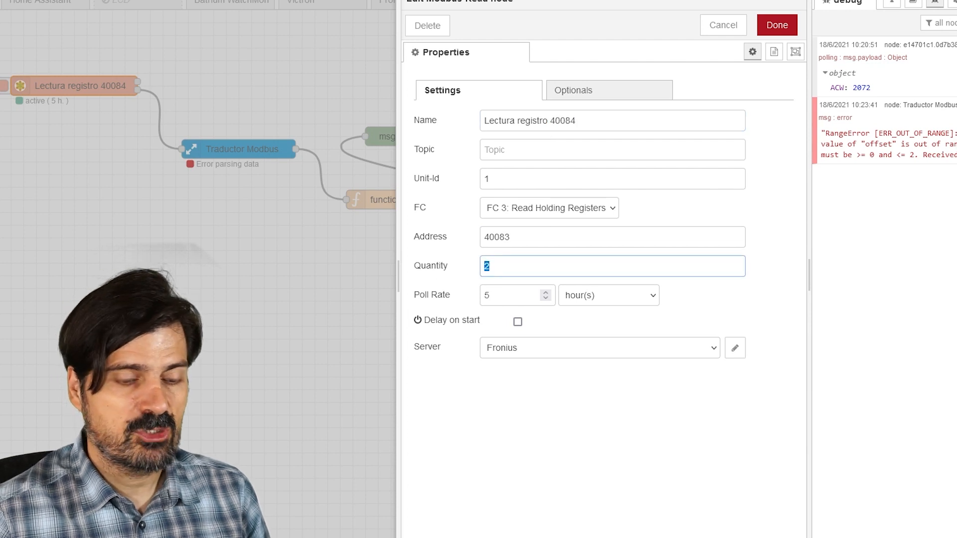
In the Excel map, highlight the registers from AC Power value through the frequency scale factor to count how many must be read.
{"action": "key", "text": "alt+Tab"}
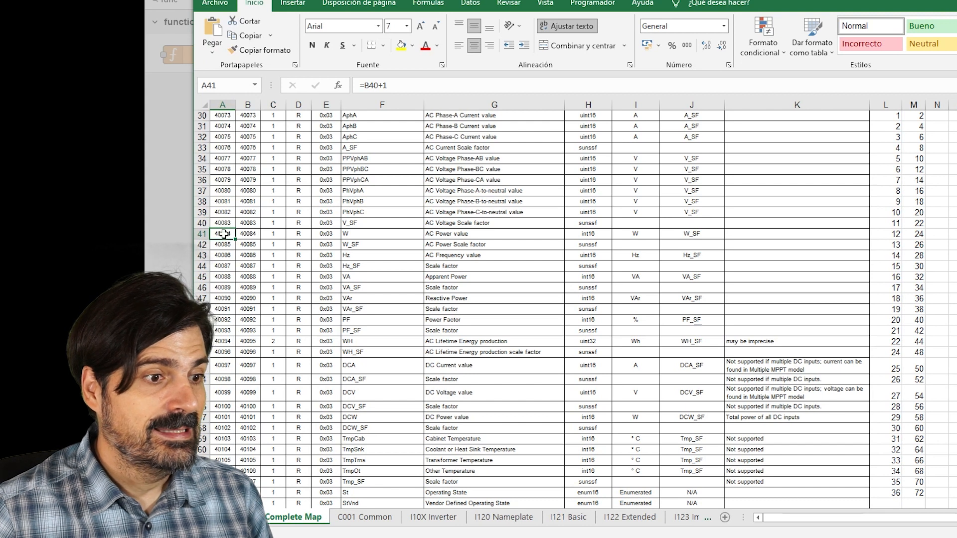
{"action": "left_click_drag", "start_coordinate": [223, 234], "coordinate": [488, 259]}
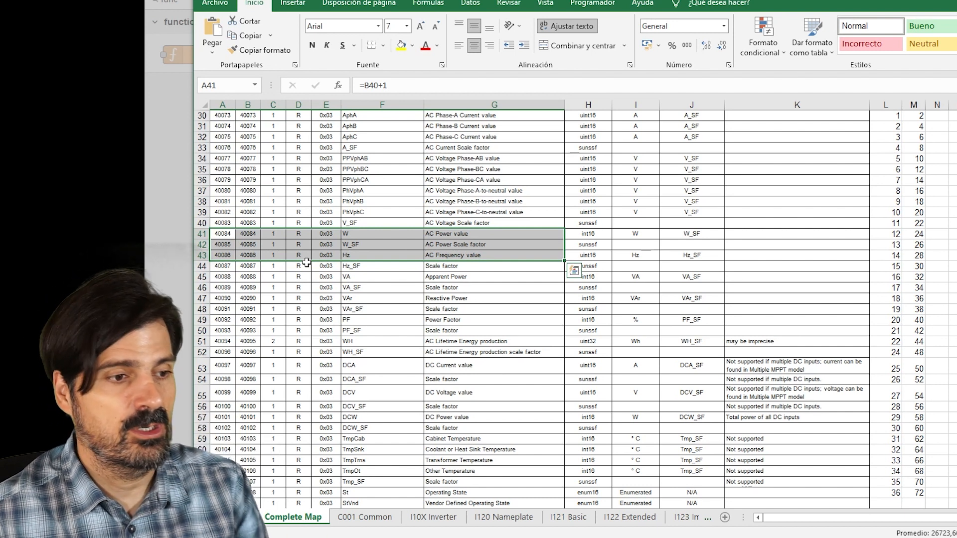
{"action": "left_click_drag", "start_coordinate": [223, 235], "coordinate": [509, 270]}
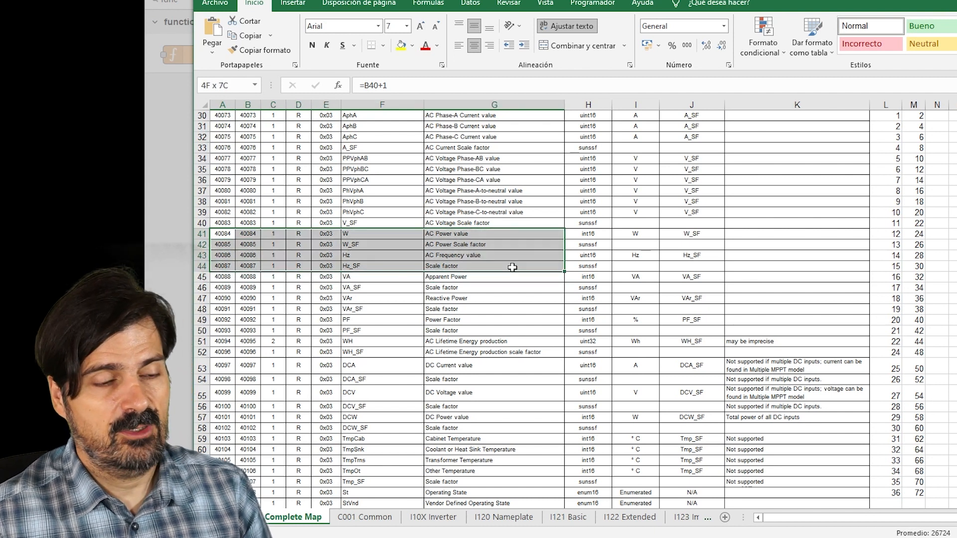
{"action": "left_click_drag", "start_coordinate": [512, 268], "coordinate": [512, 268]}
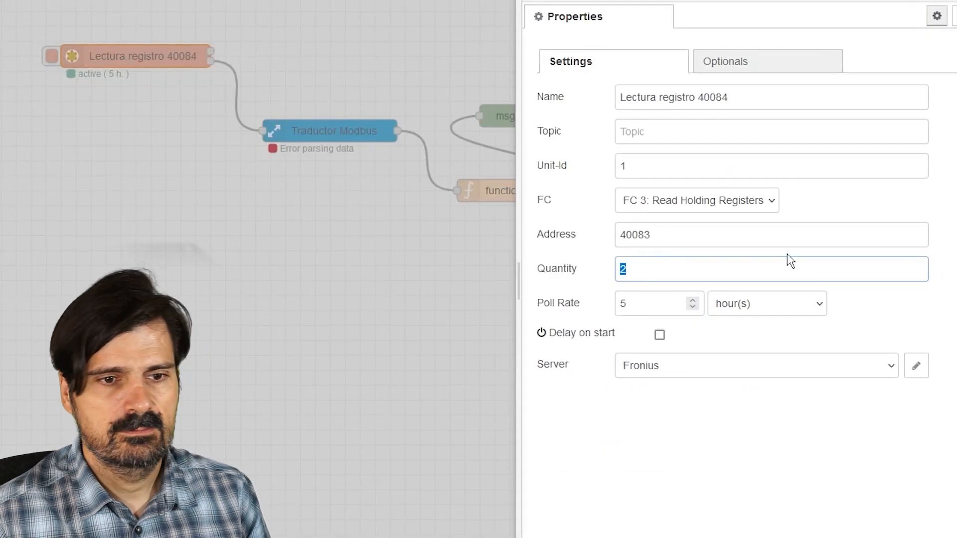
Set the Lectura registro 40084 quantity to 4, save and deploy it, and expand the resulting payload object in the debug output.
{"action": "left_click_drag", "start_coordinate": [677, 270], "coordinate": [472, 261]}
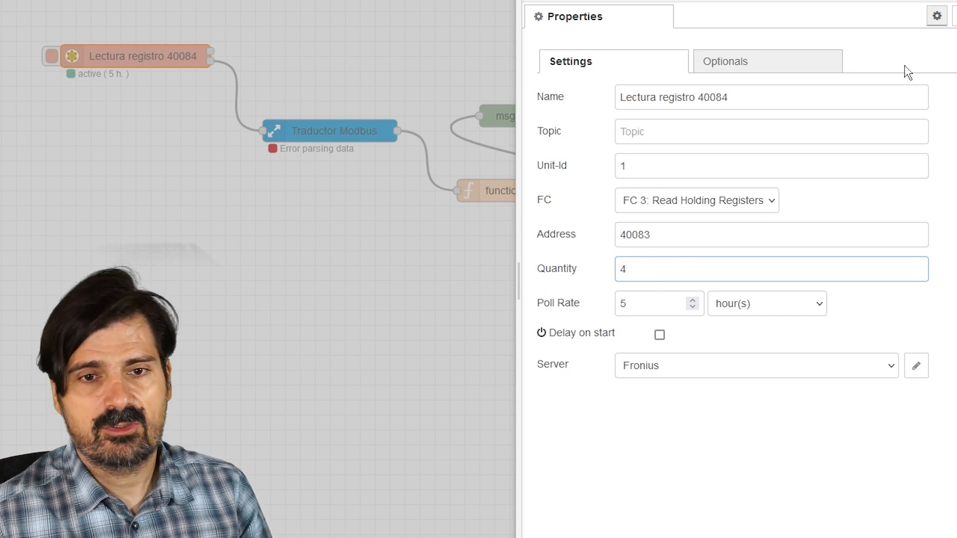
{"action": "left_click", "coordinate": [947, 1]}
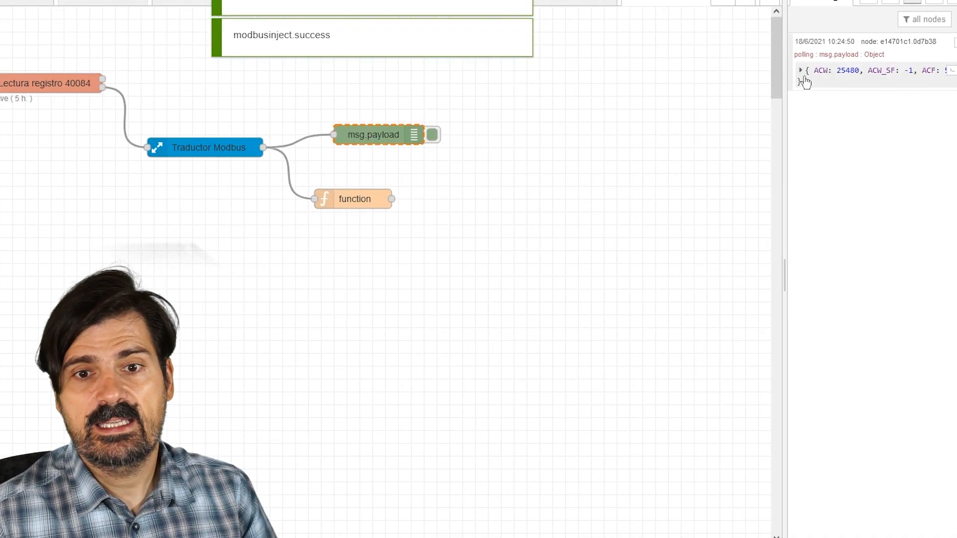
{"action": "left_click", "coordinate": [800, 79]}
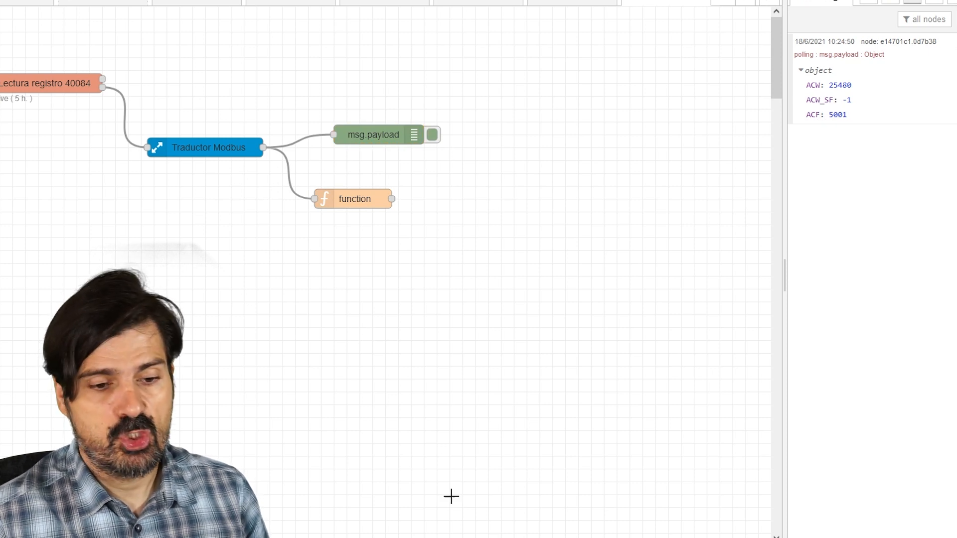
Check the frequency scale factor's data type in the Excel register map, and return to the Node-RED flow.
{"action": "key", "text": "alt+Tab"}
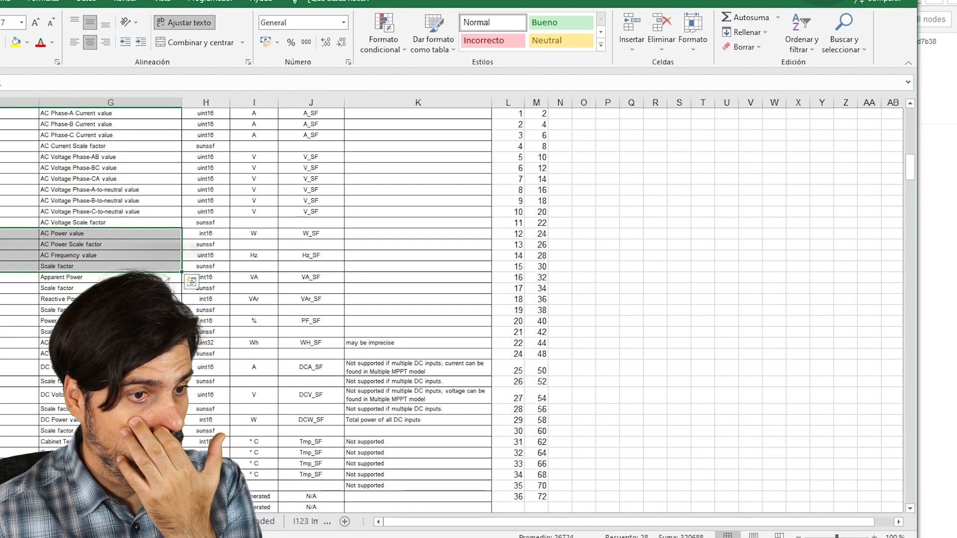
{"action": "left_click", "coordinate": [1, 277]}
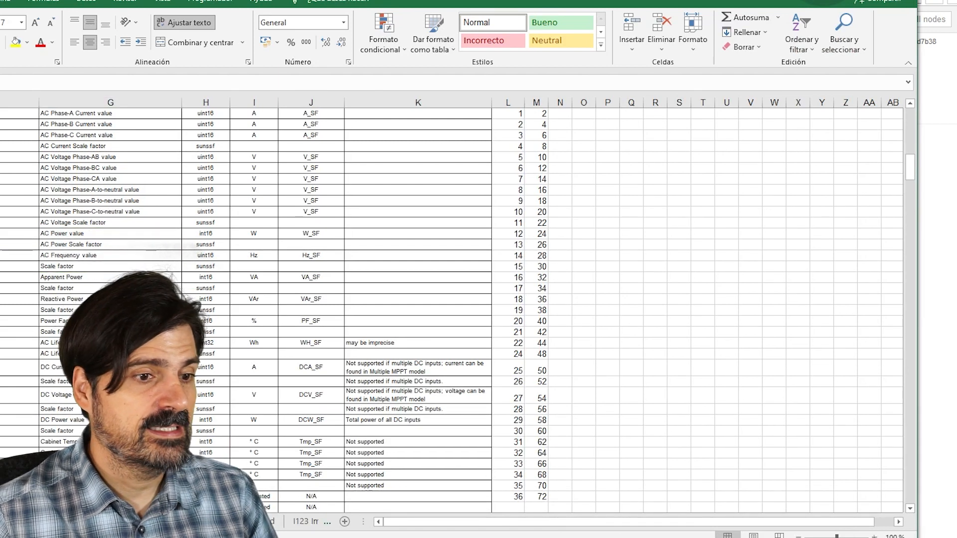
{"action": "left_click", "coordinate": [200, 266]}
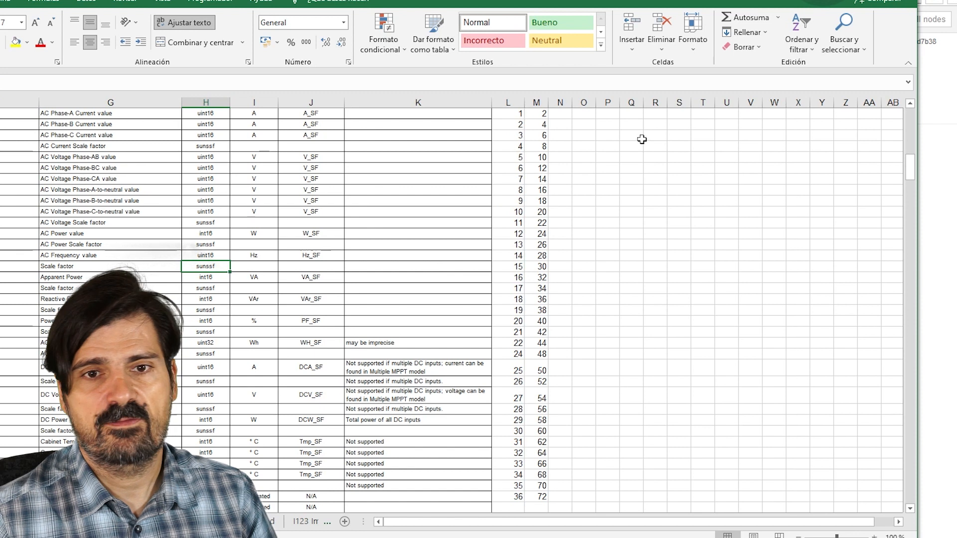
{"action": "left_click", "coordinate": [846, 0]}
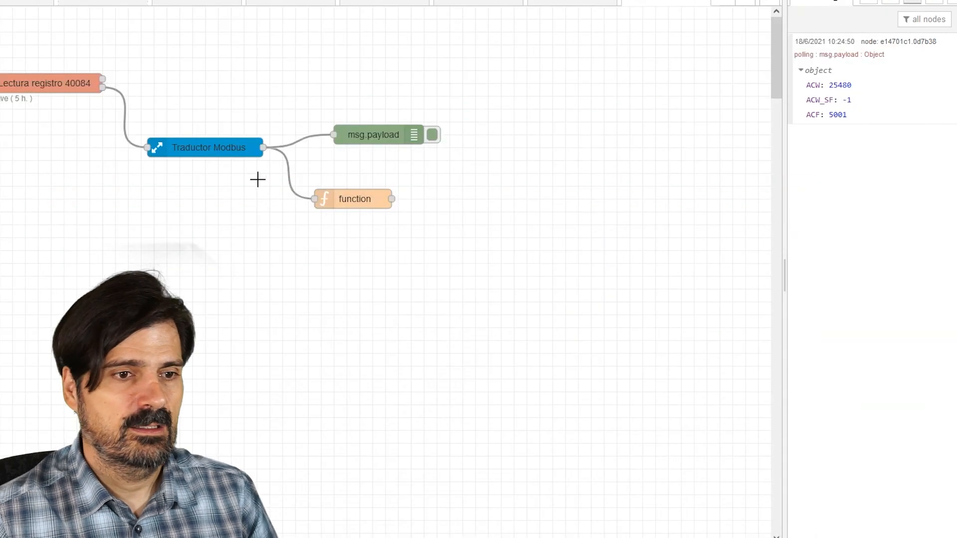
Add a fourth item to the Traductor Modbus node with type int16 (be) and the name ACF_SF.
{"action": "double_click", "coordinate": [201, 148]}
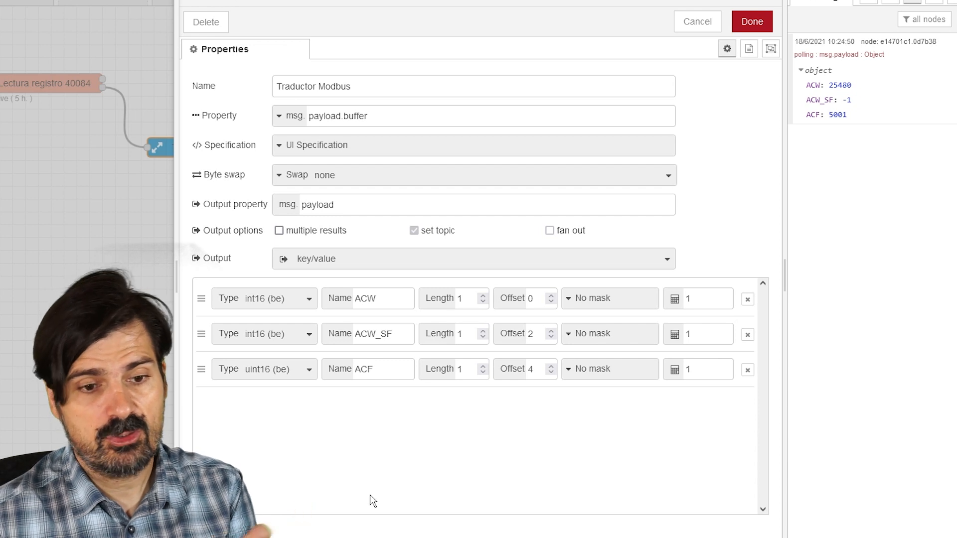
{"action": "left_click", "coordinate": [206, 525]}
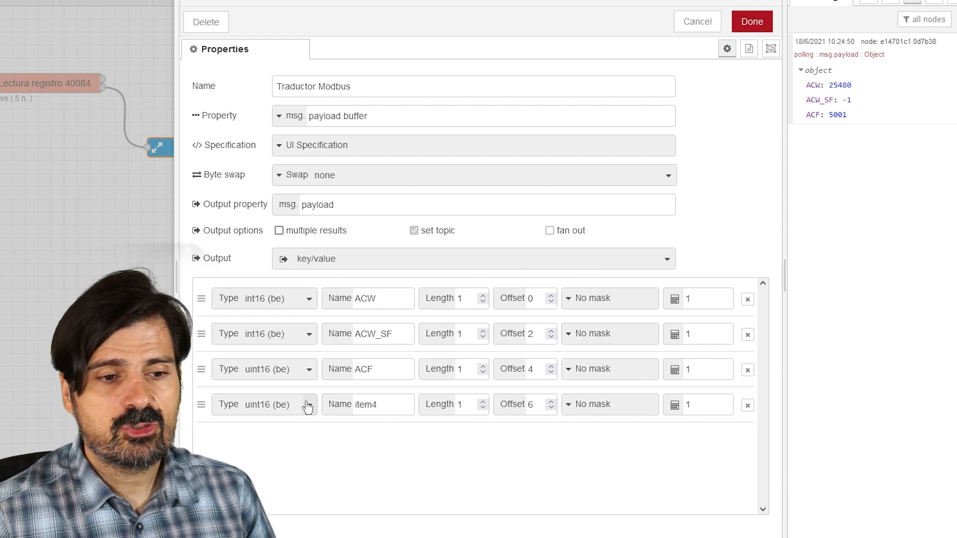
{"action": "left_click_drag", "start_coordinate": [395, 334], "coordinate": [376, 336]}
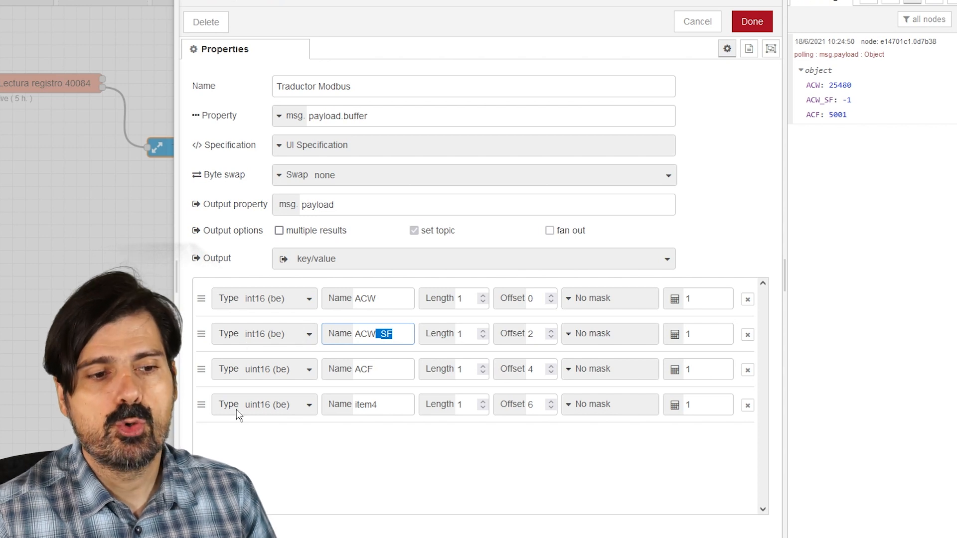
{"action": "left_click", "coordinate": [309, 405]}
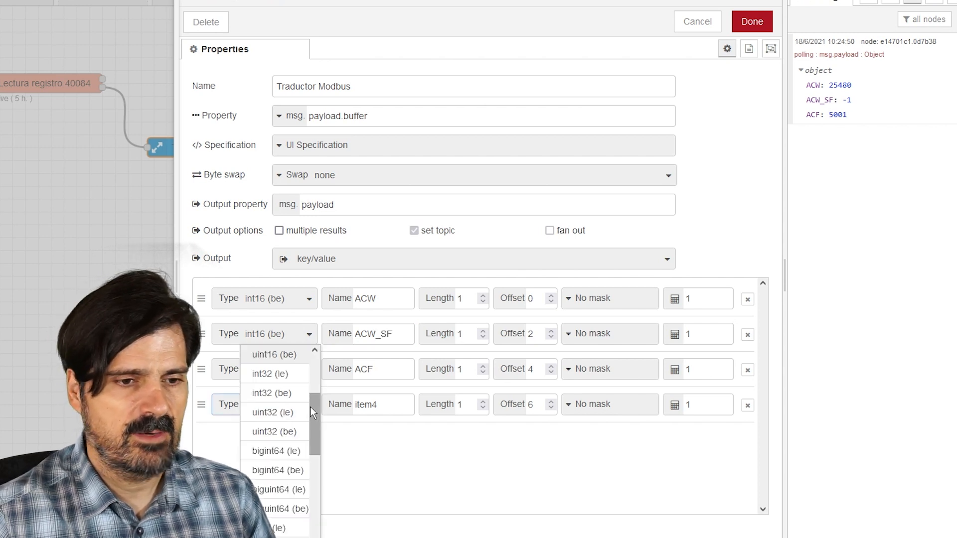
{"action": "scroll", "coordinate": [292, 396], "scroll_direction": "up", "scroll_amount": 3}
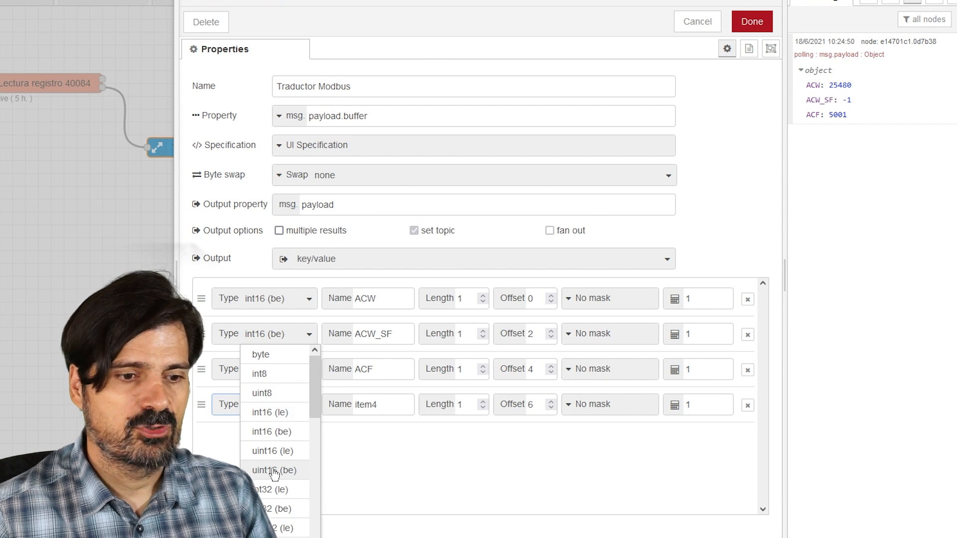
{"action": "left_click", "coordinate": [274, 432]}
{"action": "left_click_drag", "start_coordinate": [401, 407], "coordinate": [286, 403]}
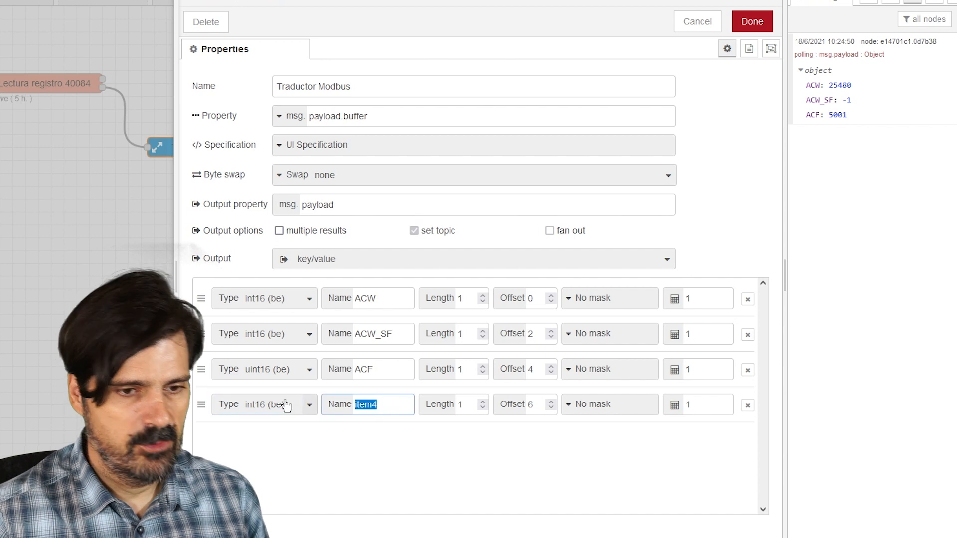
{"action": "type", "text": "ACF"}
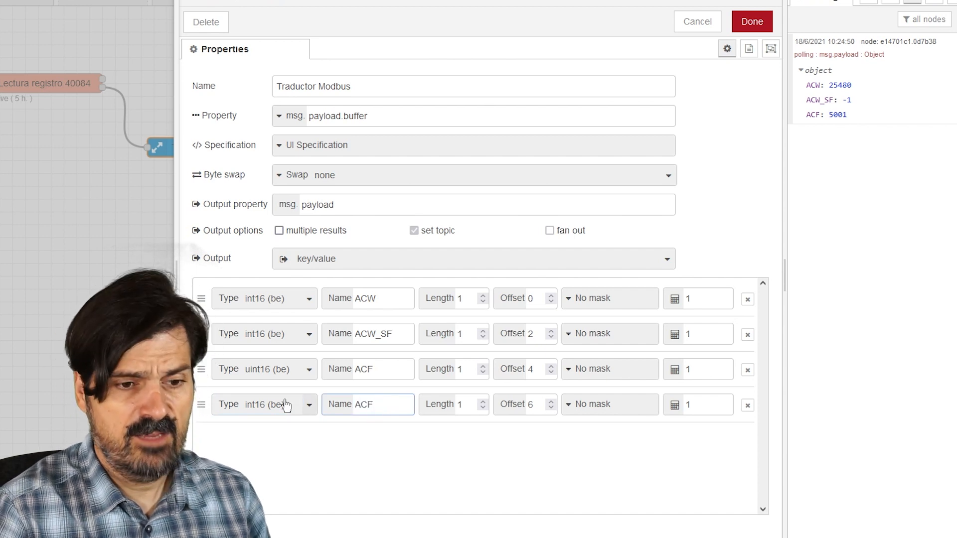
{"action": "type", "text": "_SF"}
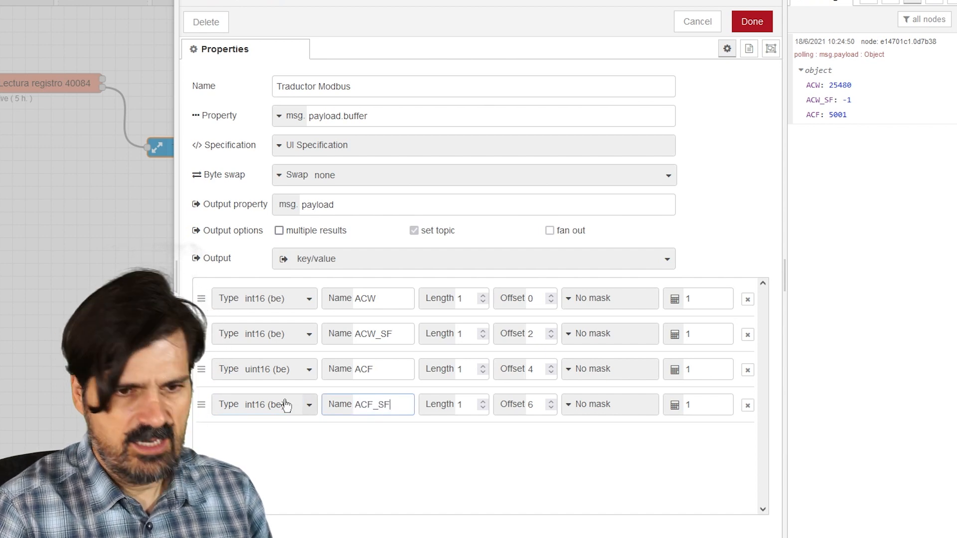
Save the Traductor Modbus changes, deploy the flow, and clear the debug messages.
{"action": "left_click", "coordinate": [747, 24]}
{"action": "left_click", "coordinate": [932, 1]}
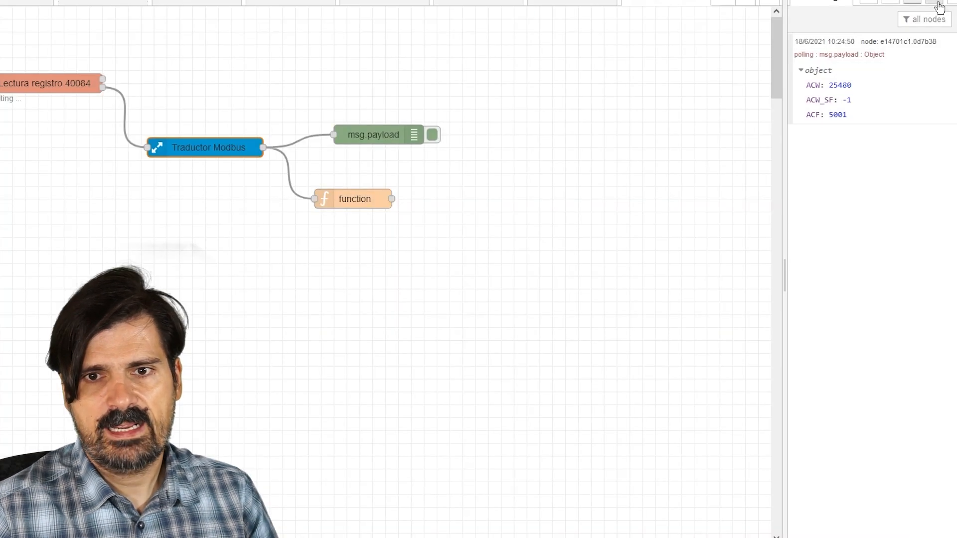
{"action": "left_click", "coordinate": [955, 19]}
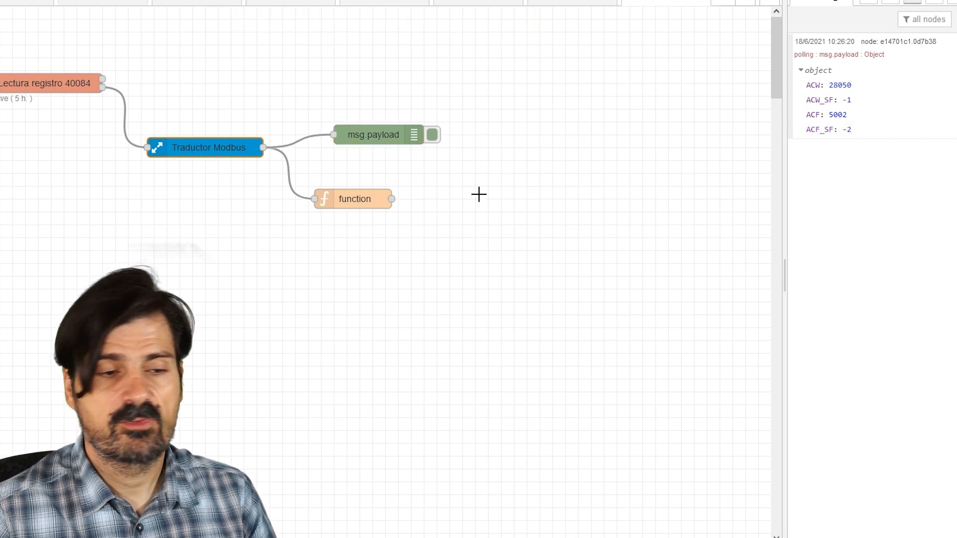
In the function node's On Message code, duplicate the line that calculates salida.ACW directly below itself.
{"action": "double_click", "coordinate": [344, 201]}
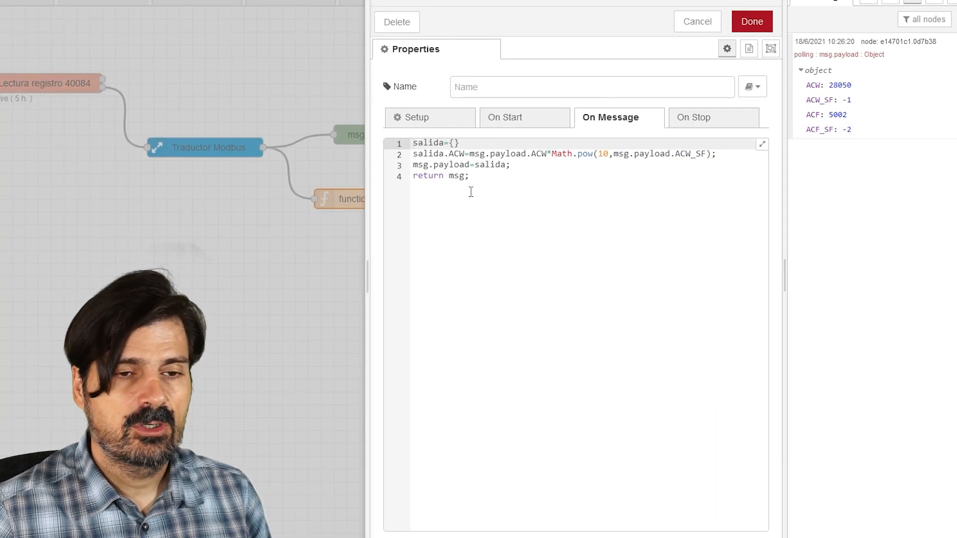
{"action": "left_click_drag", "start_coordinate": [717, 153], "coordinate": [341, 156]}
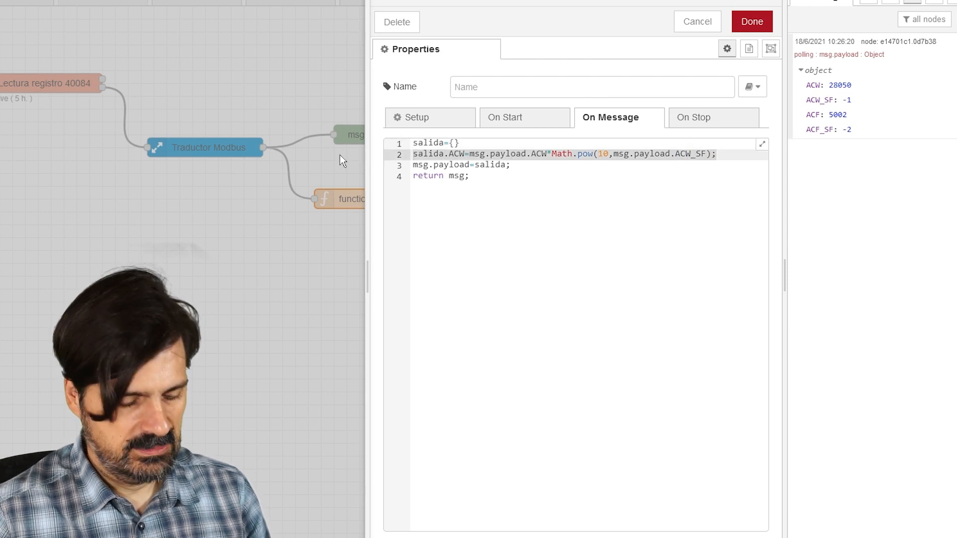
{"action": "key", "text": "ctrl+c"}
{"action": "key", "text": "End"}
{"action": "key", "text": "Return"}
{"action": "key", "text": "ctrl+v"}
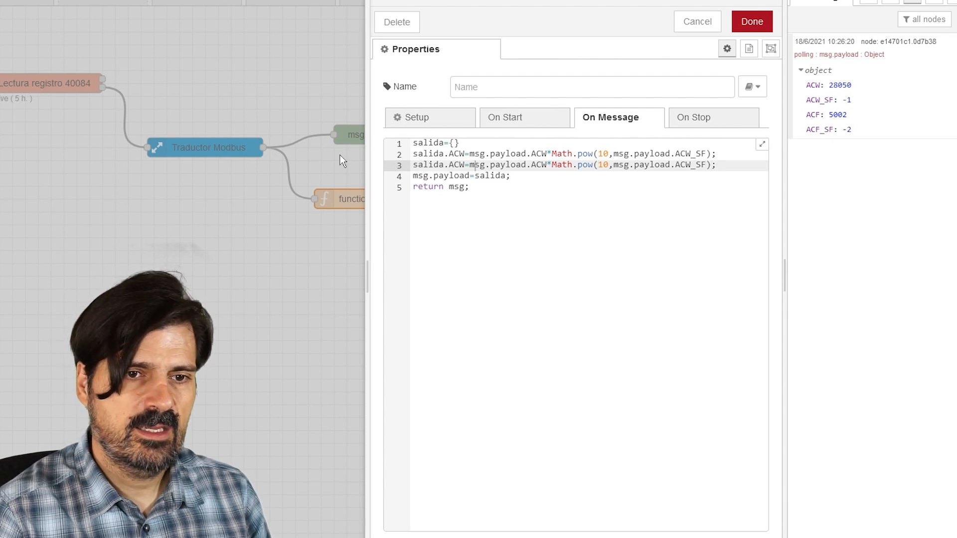
Edit the duplicated line to salida.ACF=msg.payload.ACF*Math.pow(10,msg.payload.ACF_SF); and save the function node.
{"action": "key", "text": "BackSpace"}
{"action": "type", "text": "F"}
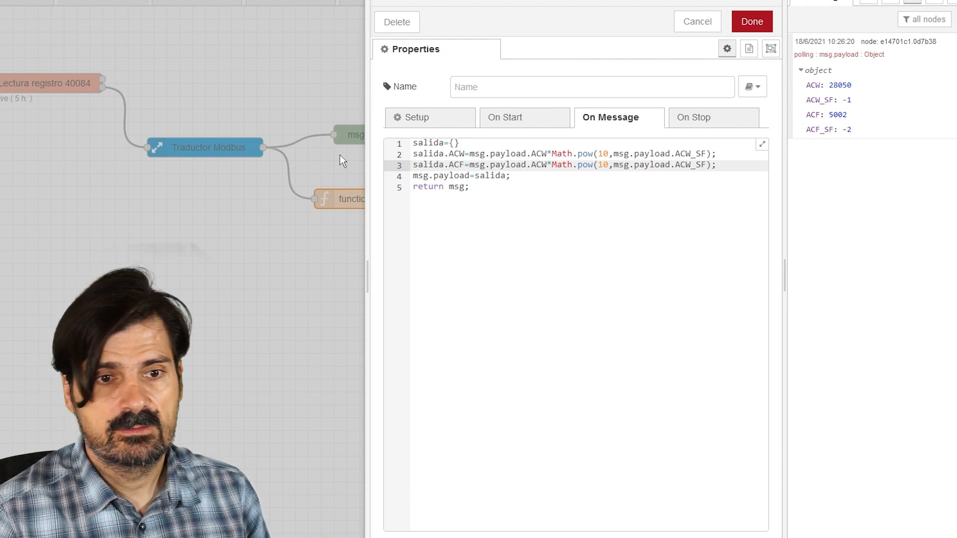
{"action": "key", "text": "BackSpace"}
{"action": "type", "text": "F"}
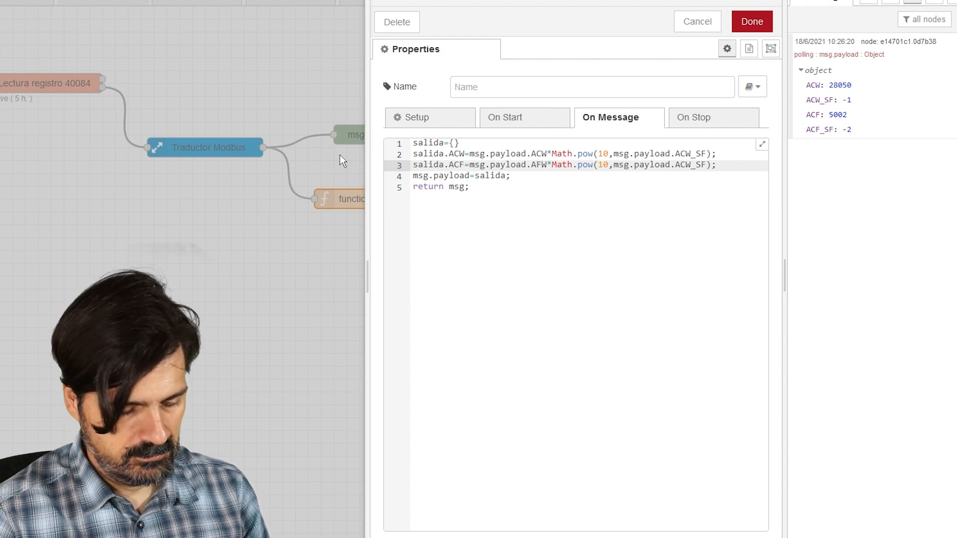
{"action": "key", "text": "BackSpace"}
{"action": "key", "text": "BackSpace"}
{"action": "type", "text": "CF"}
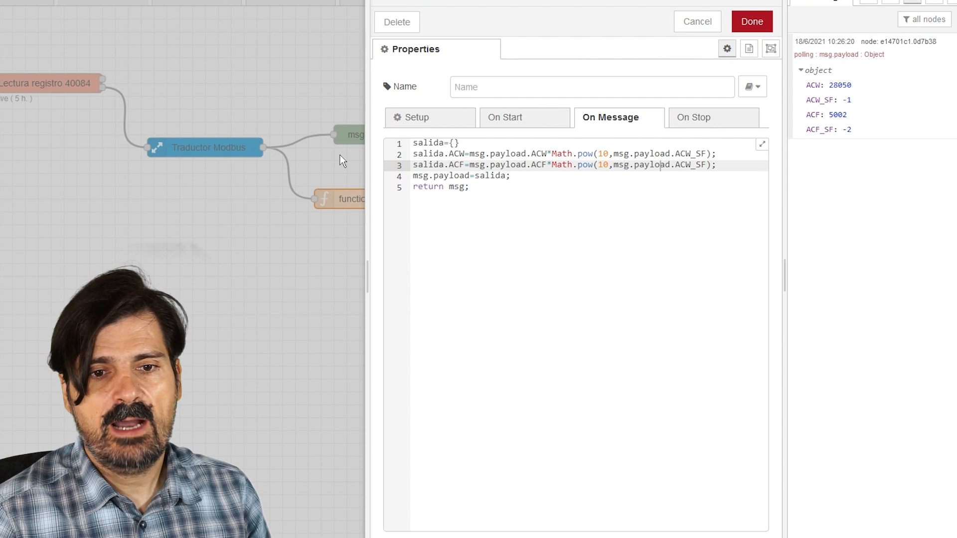
{"action": "key", "text": "Delete"}
{"action": "type", "text": "F"}
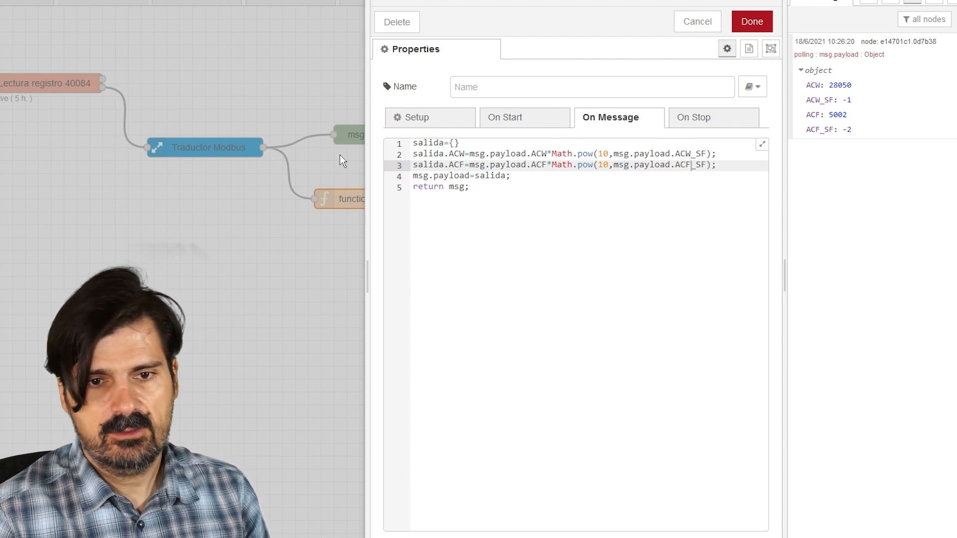
{"action": "left_click", "coordinate": [751, 22]}
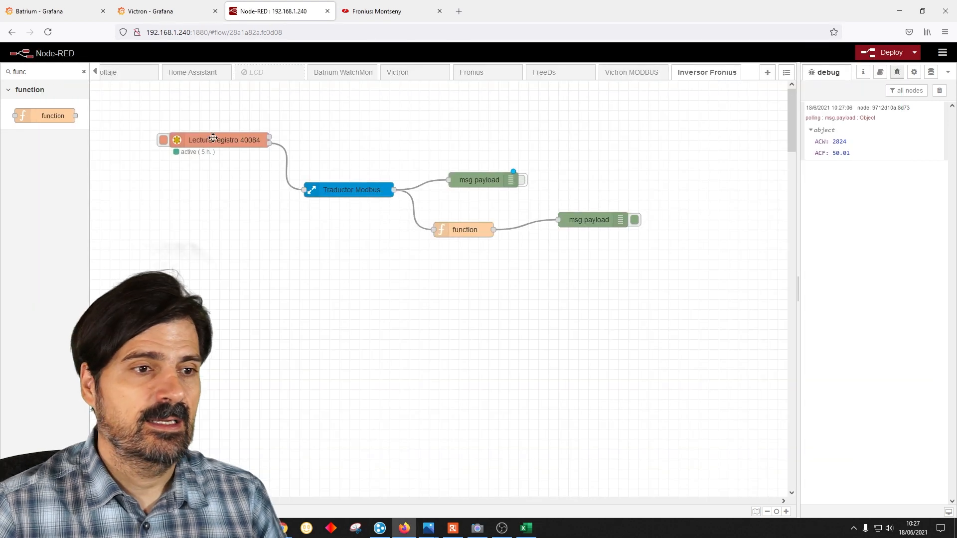
Switch to the Excel register map and examine the AC Total Current value row, selecting its start address.
{"action": "left_click", "coordinate": [525, 528]}
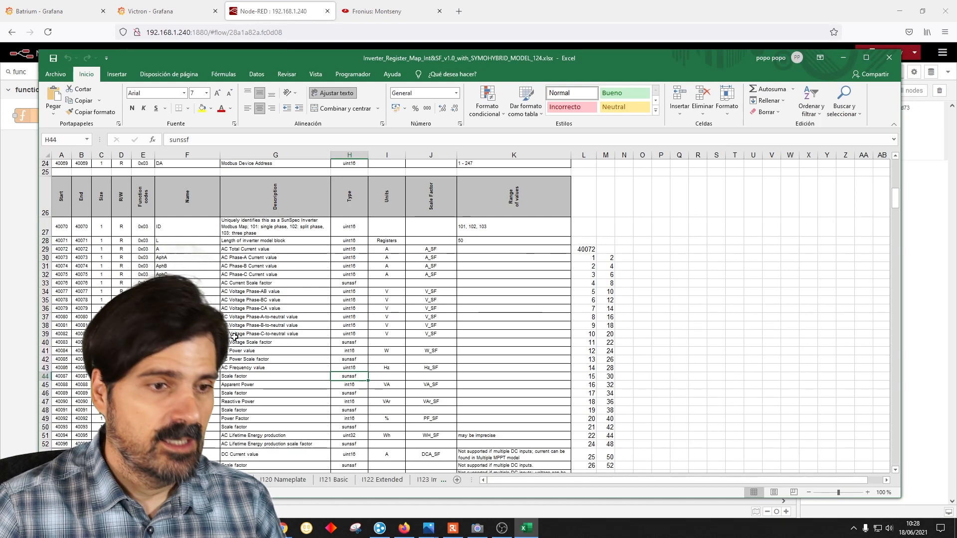
{"action": "left_click_drag", "start_coordinate": [235, 249], "coordinate": [612, 249]}
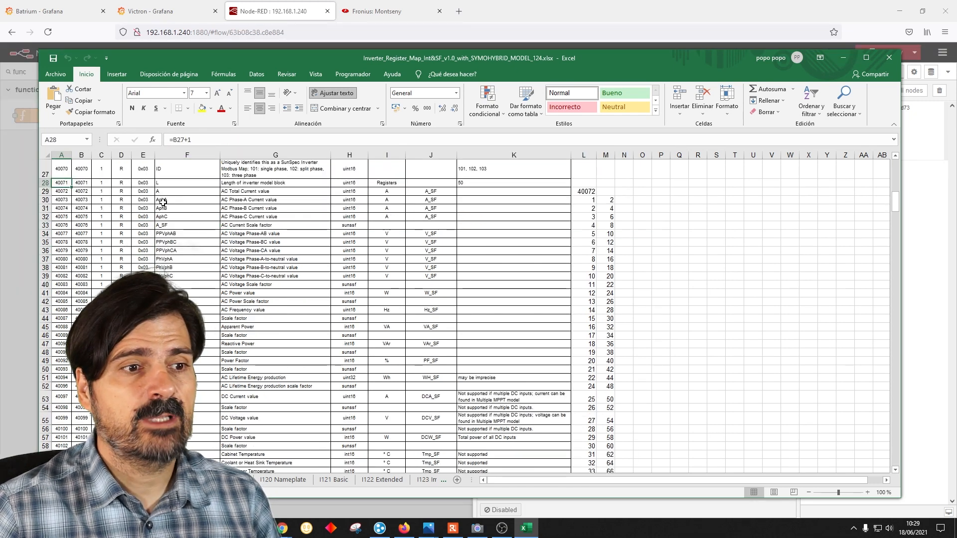
{"action": "left_click_drag", "start_coordinate": [287, 193], "coordinate": [65, 195]}
{"action": "left_click", "coordinate": [299, 193]}
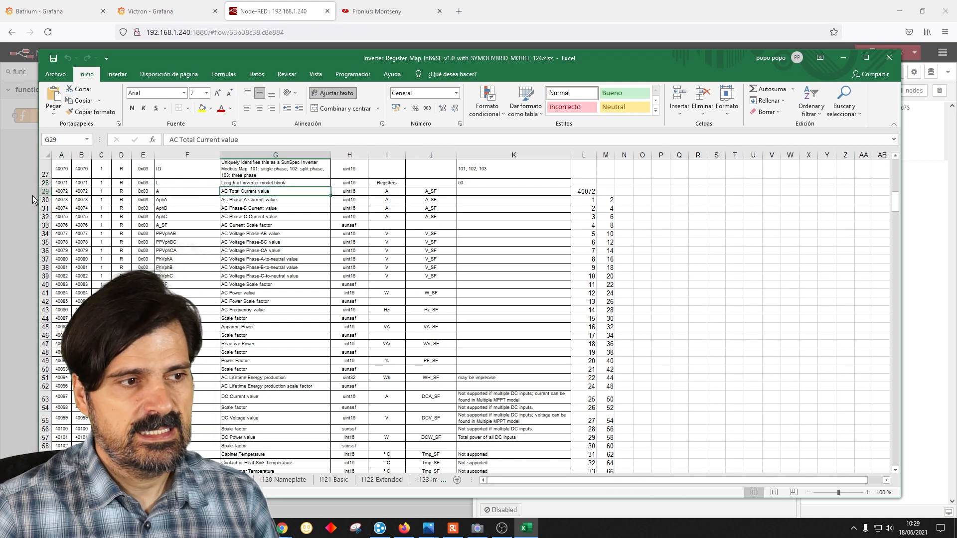
{"action": "left_click", "coordinate": [63, 191]}
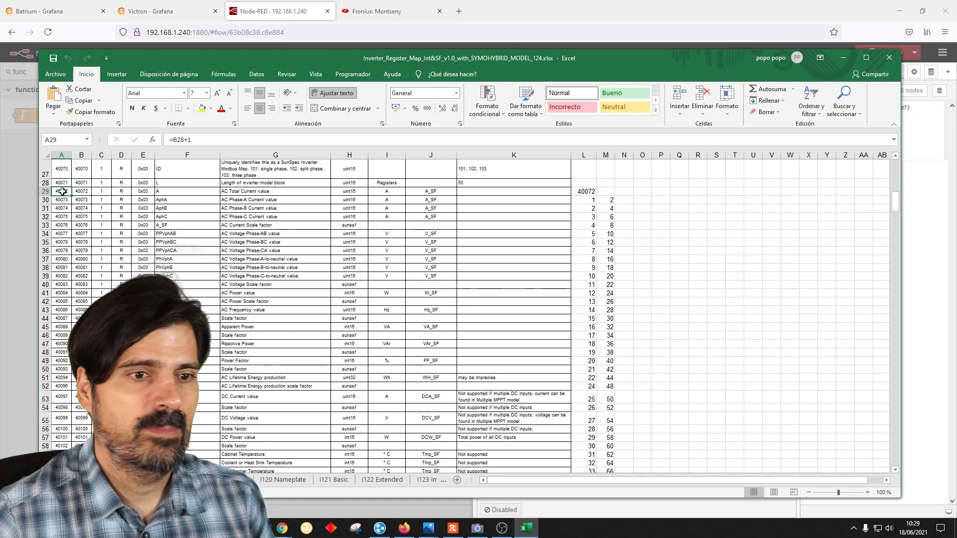
Highlight the temperature scale factor row at register 40107, including its register count, and review the block of registers above it.
{"action": "scroll", "coordinate": [120, 208], "scroll_direction": "down", "scroll_amount": 7}
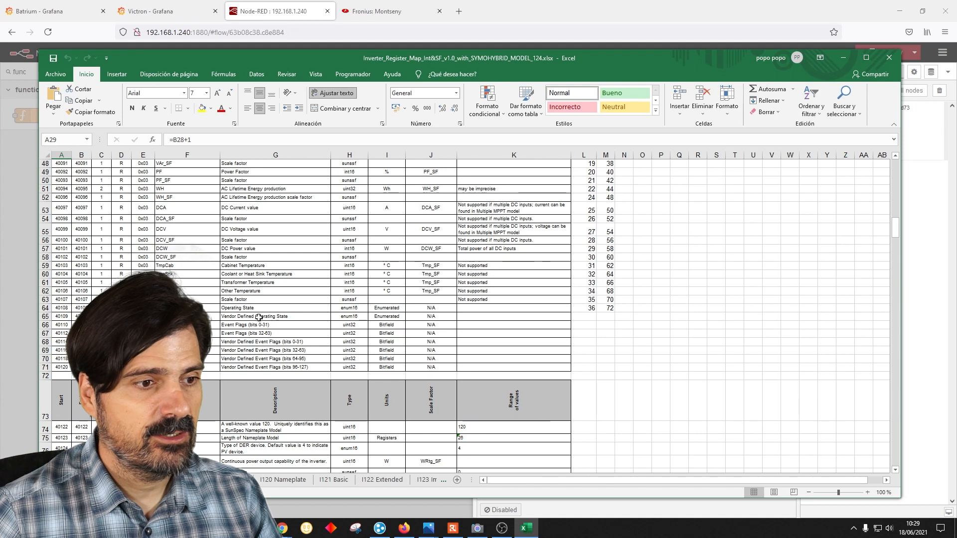
{"action": "left_click_drag", "start_coordinate": [61, 300], "coordinate": [226, 312]}
{"action": "left_click_drag", "start_coordinate": [62, 299], "coordinate": [588, 299]}
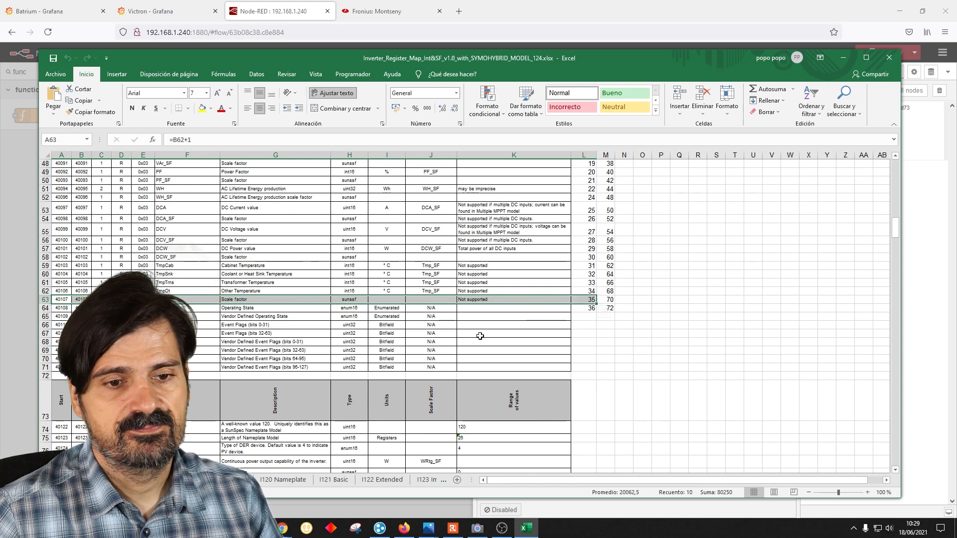
{"action": "scroll", "coordinate": [468, 314], "scroll_direction": "up", "scroll_amount": 10}
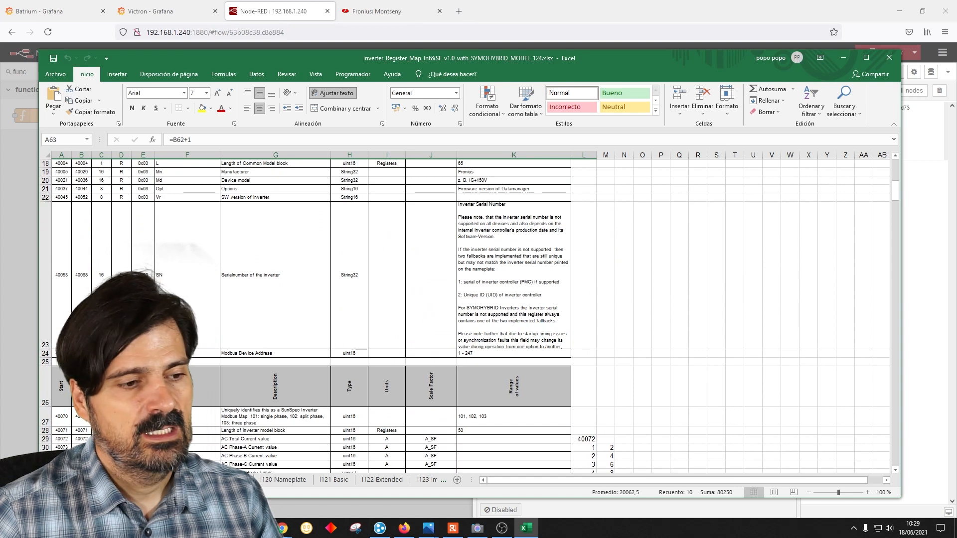
{"action": "scroll", "coordinate": [468, 314], "scroll_direction": "down", "scroll_amount": 4}
{"action": "scroll", "coordinate": [468, 314], "scroll_direction": "down", "scroll_amount": 1}
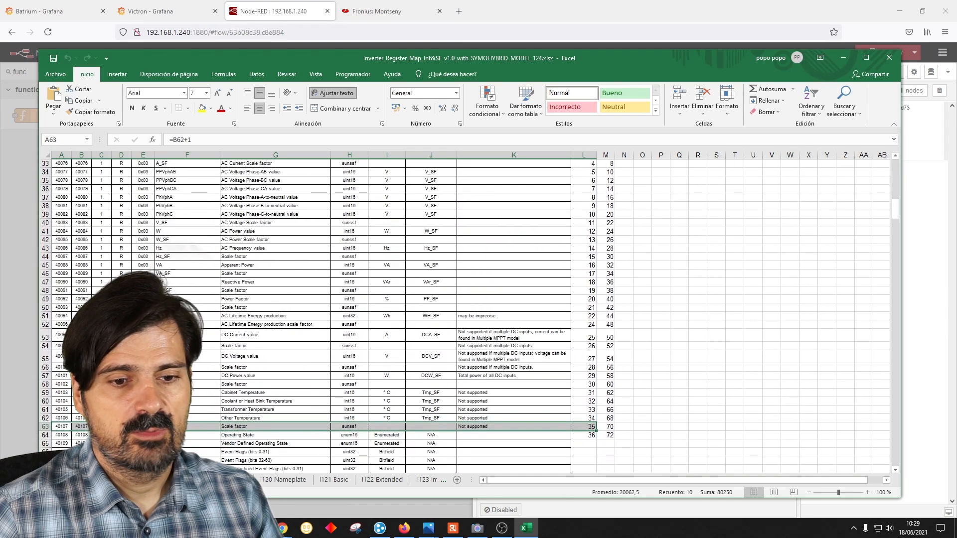
Compare the buffer-parser offsets with the Excel register map, highlighting the AC Total Current and AC Current Scale factor rows with their offset columns.
{"action": "key", "text": "alt+Tab"}
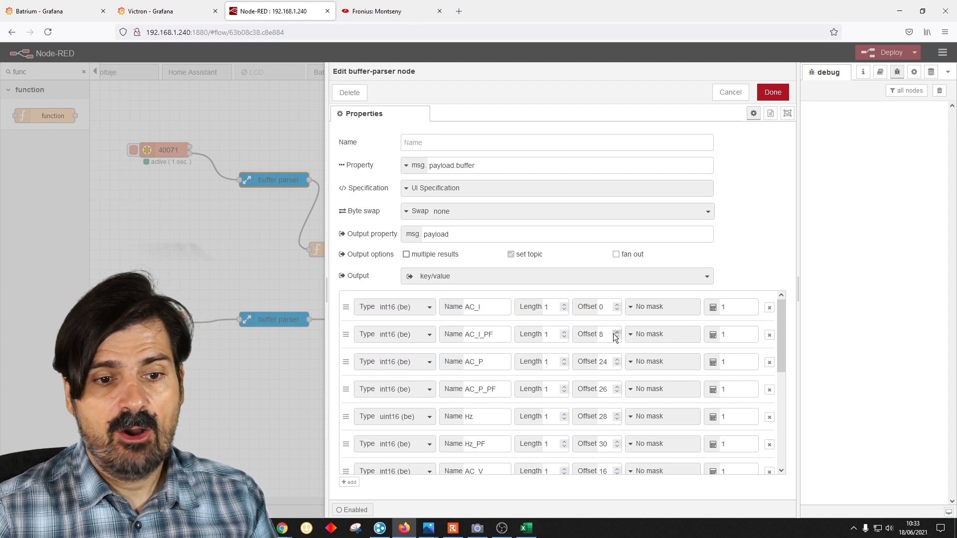
{"action": "left_click", "coordinate": [526, 528]}
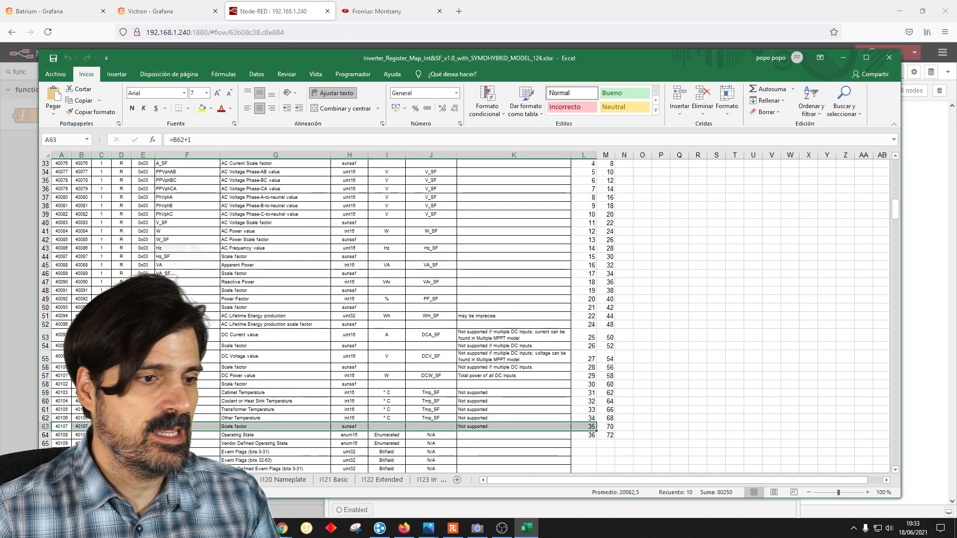
{"action": "scroll", "coordinate": [299, 279], "scroll_direction": "up", "scroll_amount": 7}
{"action": "scroll", "coordinate": [299, 259], "scroll_direction": "down", "scroll_amount": 4}
{"action": "left_click_drag", "start_coordinate": [276, 241], "coordinate": [584, 249]}
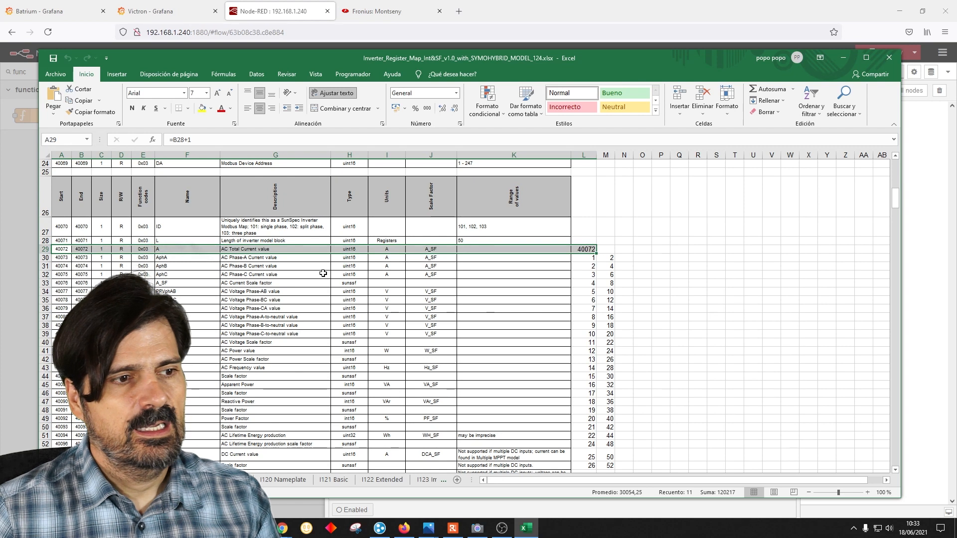
{"action": "left_click_drag", "start_coordinate": [610, 283], "coordinate": [58, 287]}
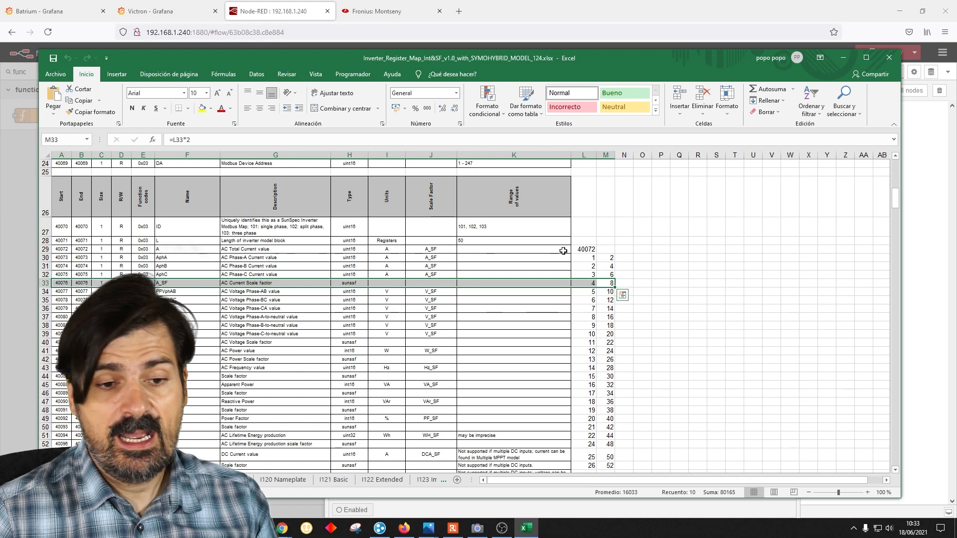
Examine the register-count and byte-offset columns from the 40072 start cell through the Power Factor row and on to the temperature registers.
{"action": "scroll", "coordinate": [589, 289], "scroll_direction": "down", "scroll_amount": 1}
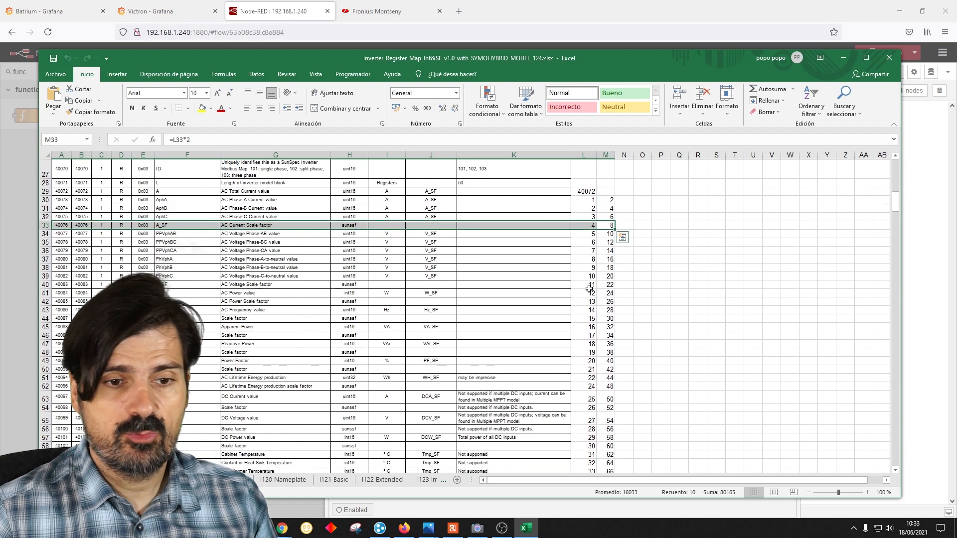
{"action": "left_click", "coordinate": [609, 224]}
{"action": "left_click", "coordinate": [609, 268]}
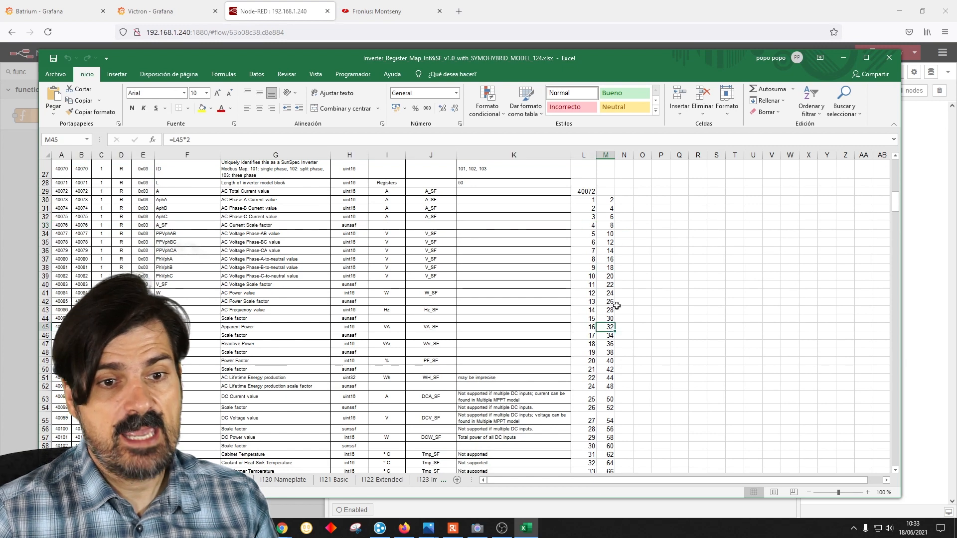
{"action": "scroll", "coordinate": [613, 319], "scroll_direction": "up", "scroll_amount": 1}
{"action": "left_click", "coordinate": [586, 248]}
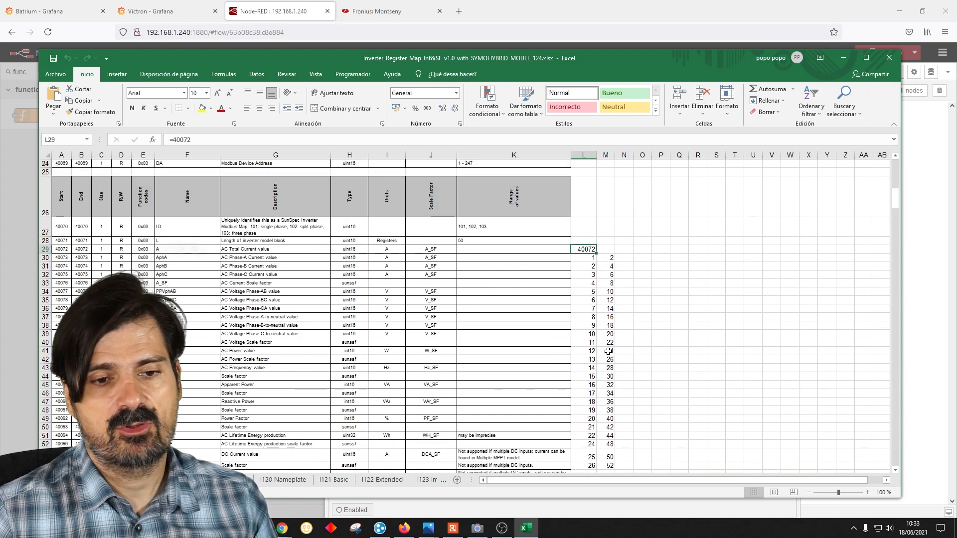
{"action": "left_click", "coordinate": [609, 418]}
{"action": "scroll", "coordinate": [661, 390], "scroll_direction": "down", "scroll_amount": 2}
{"action": "scroll", "coordinate": [661, 389], "scroll_direction": "down", "scroll_amount": 1}
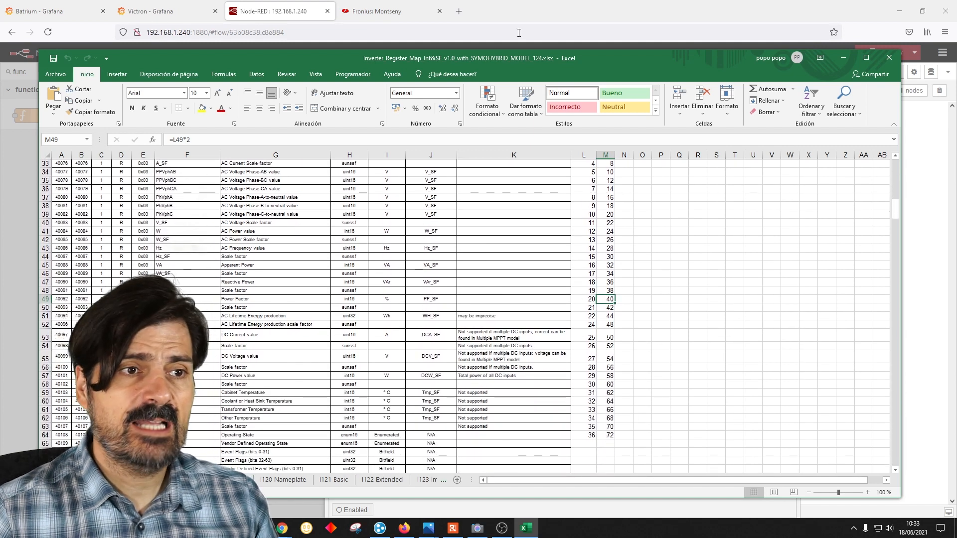
Return to Node-RED, close the buffer-parser editor without saving, and briefly activate the 40071 flow's debug node to expand a captured payload.
{"action": "left_click", "coordinate": [247, 7]}
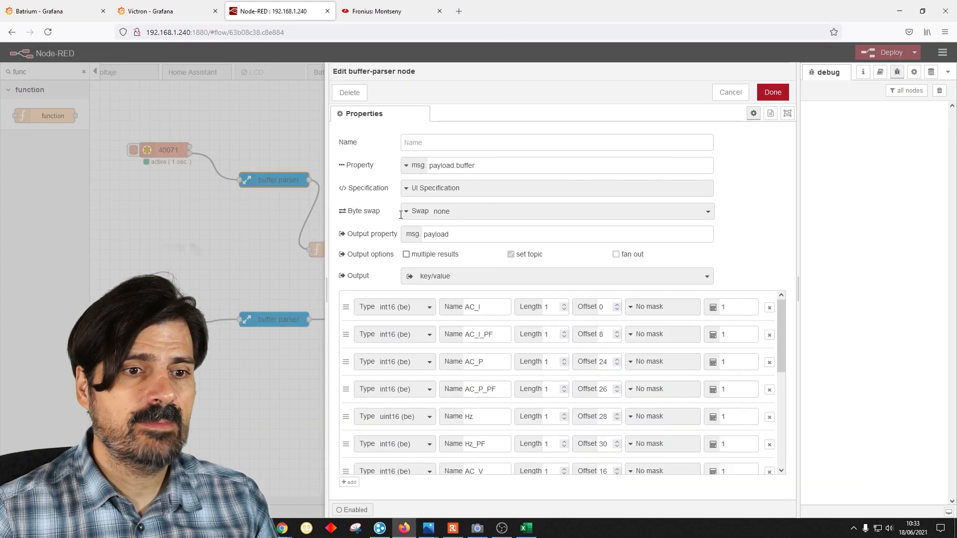
{"action": "left_click", "coordinate": [730, 93]}
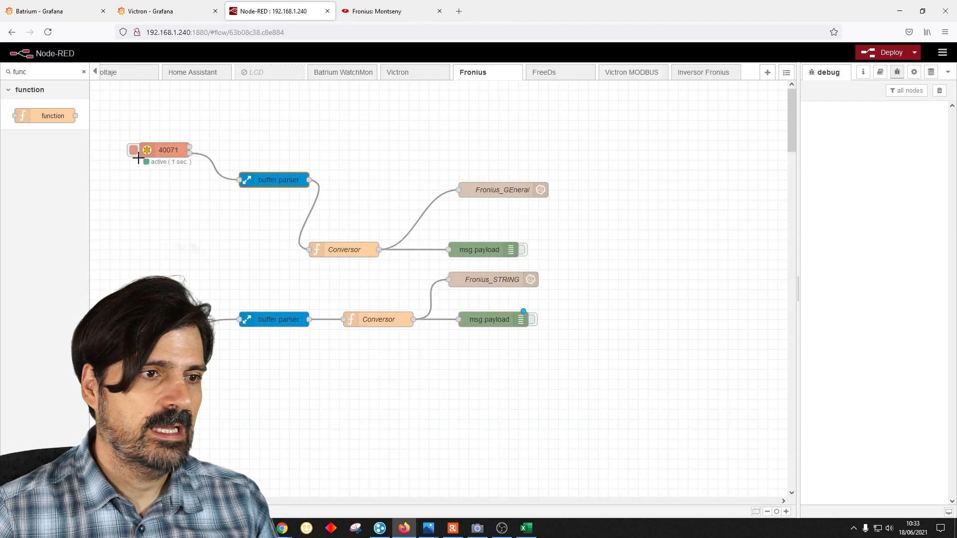
{"action": "left_click", "coordinate": [522, 250]}
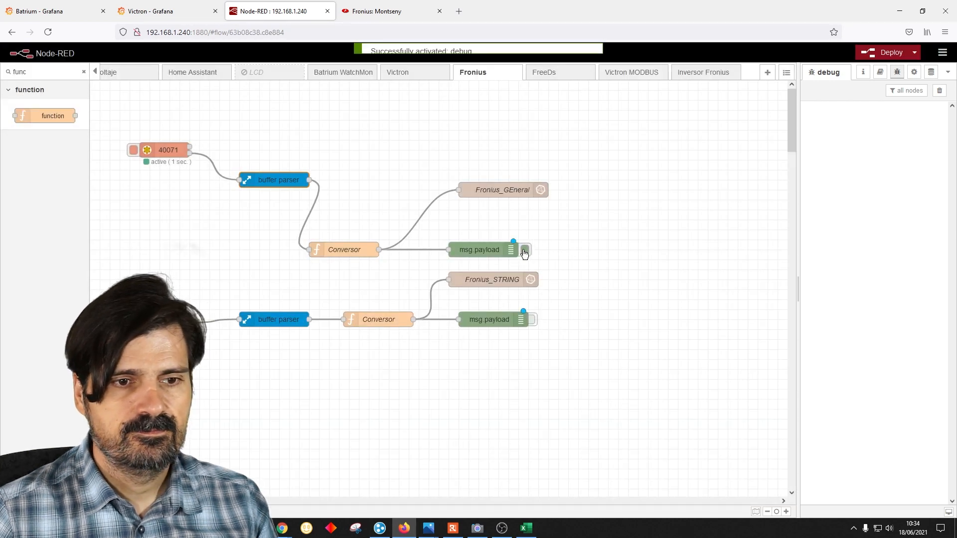
{"action": "left_click", "coordinate": [522, 250]}
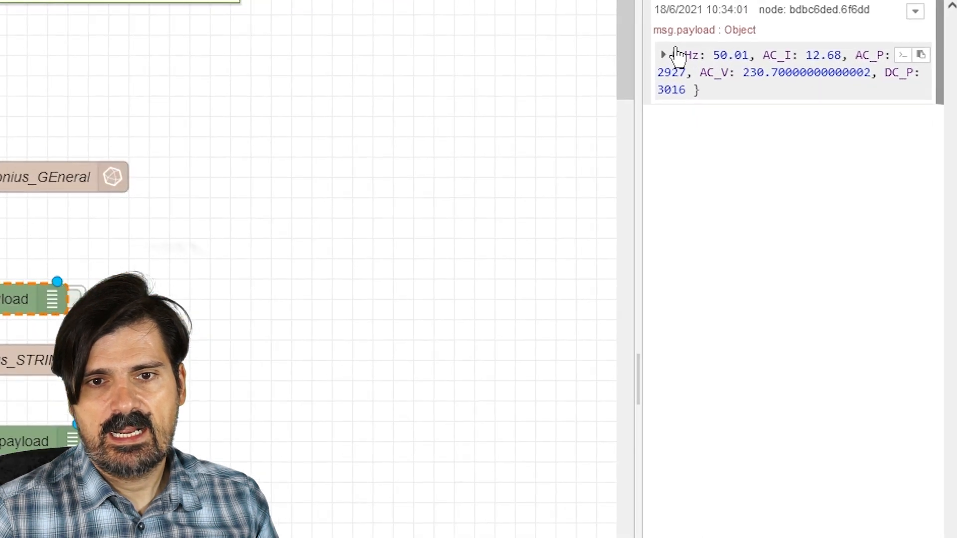
{"action": "left_click", "coordinate": [810, 130]}
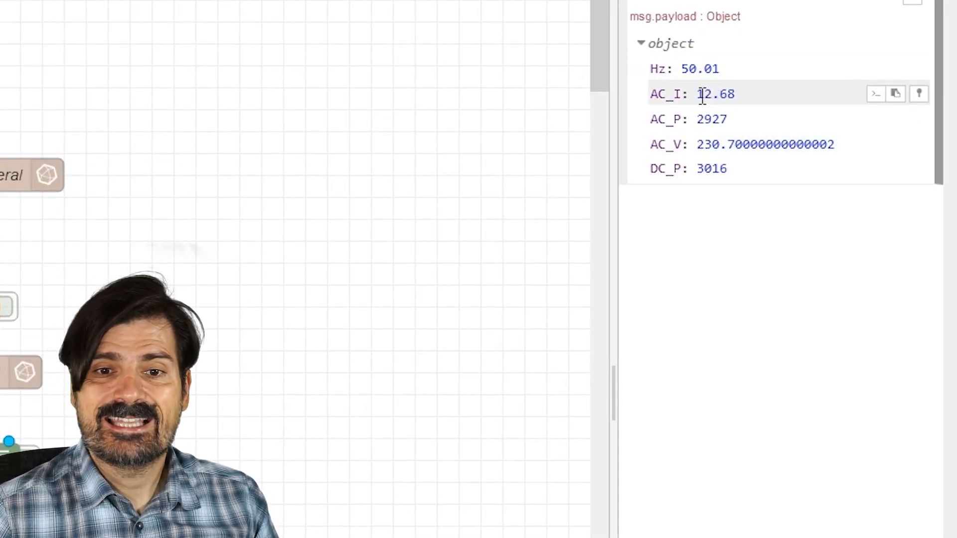
Inspect the AC_I and AC_P values in the expanded payload, toggling AC_P's number format.
{"action": "left_click_drag", "start_coordinate": [696, 94], "coordinate": [788, 102]}
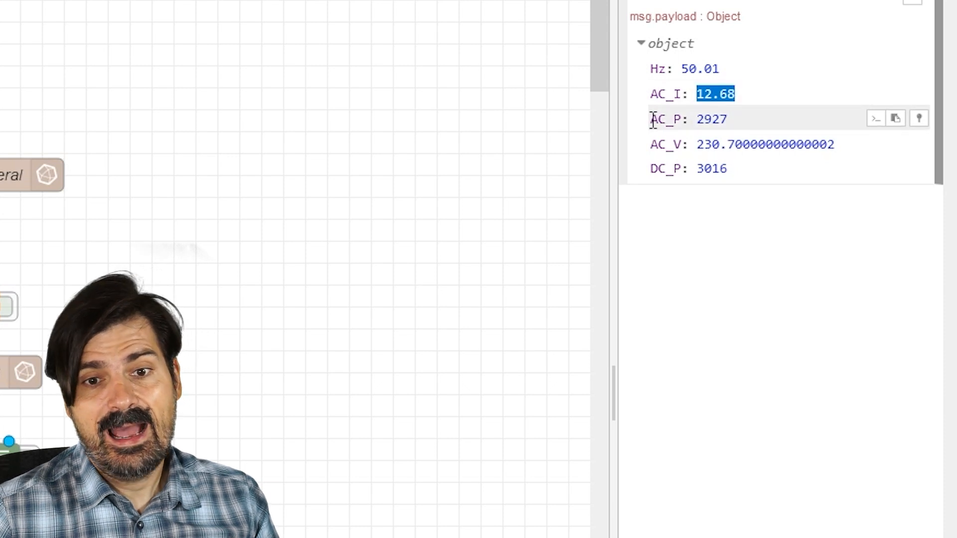
{"action": "left_click", "coordinate": [703, 120]}
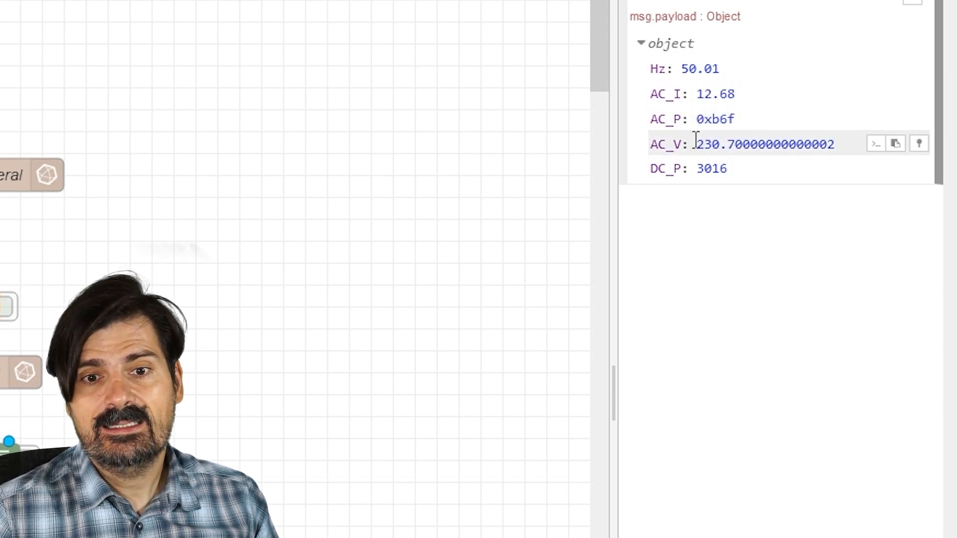
{"action": "left_click", "coordinate": [711, 120]}
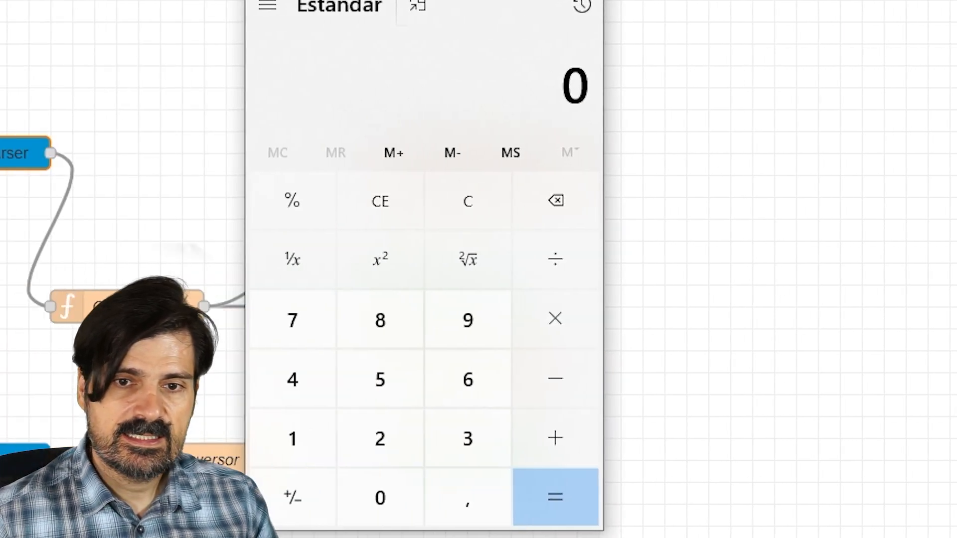
In Calculator, subtract 2927 from 3016 and divide the result by 3016 to find the DC-to-AC conversion loss.
{"action": "type", "text": "3016 "}
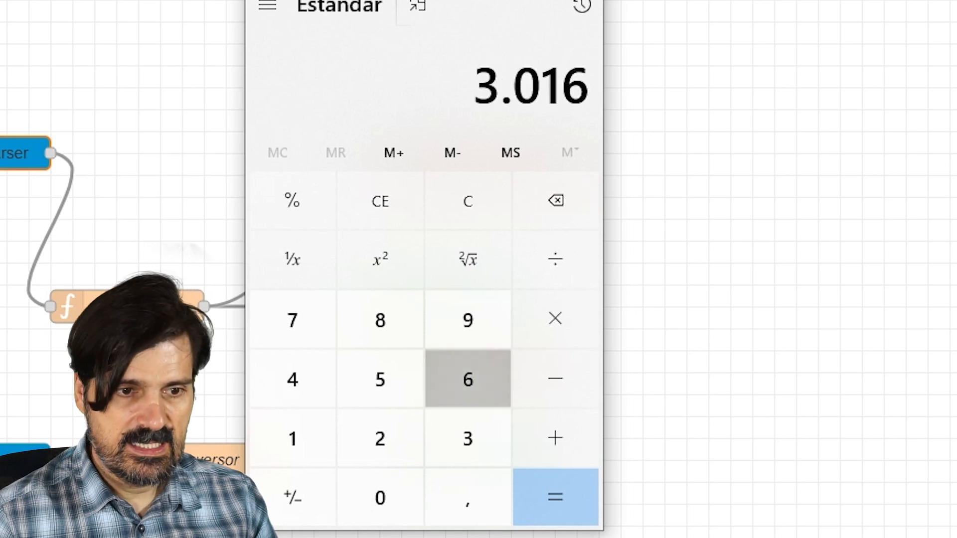
{"action": "type", "text": "- 2"}
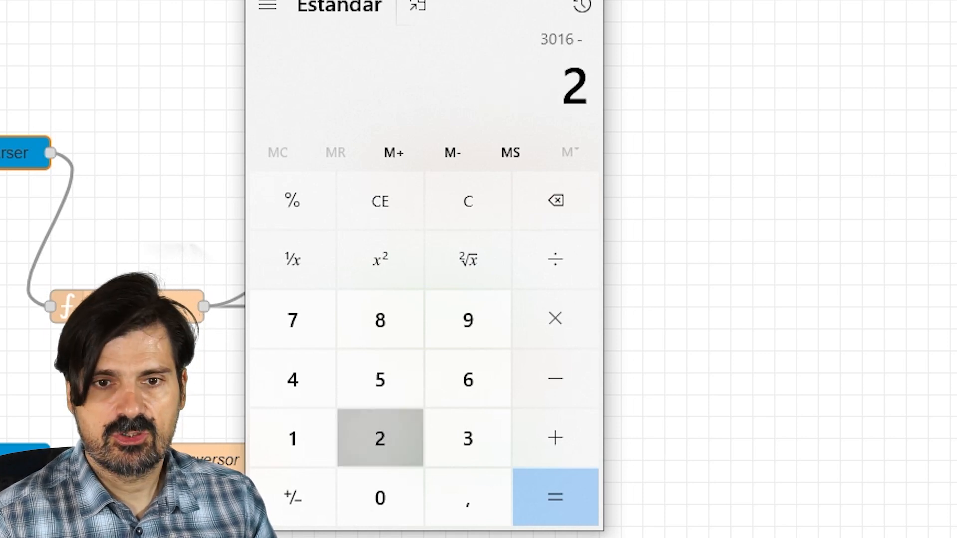
{"action": "type", "text": "927"}
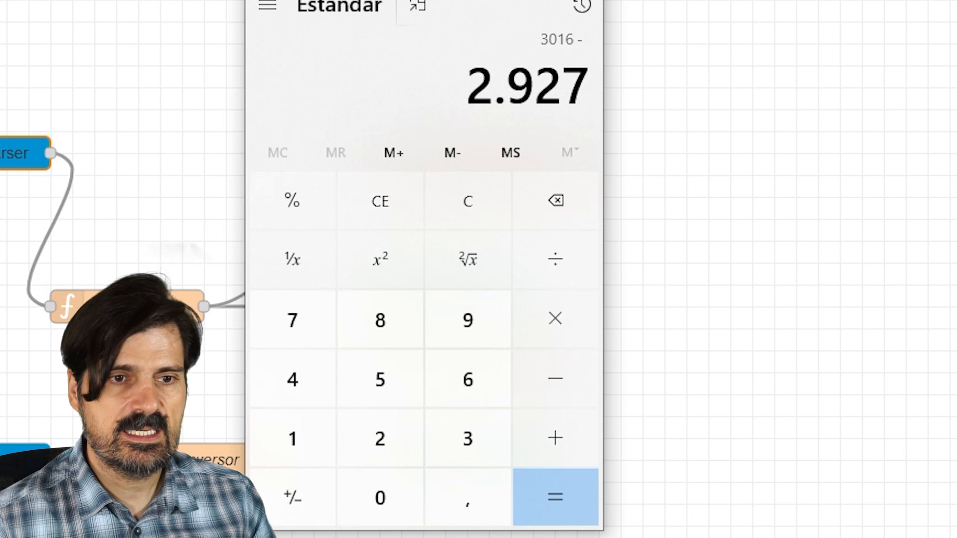
{"action": "key", "text": "Return"}
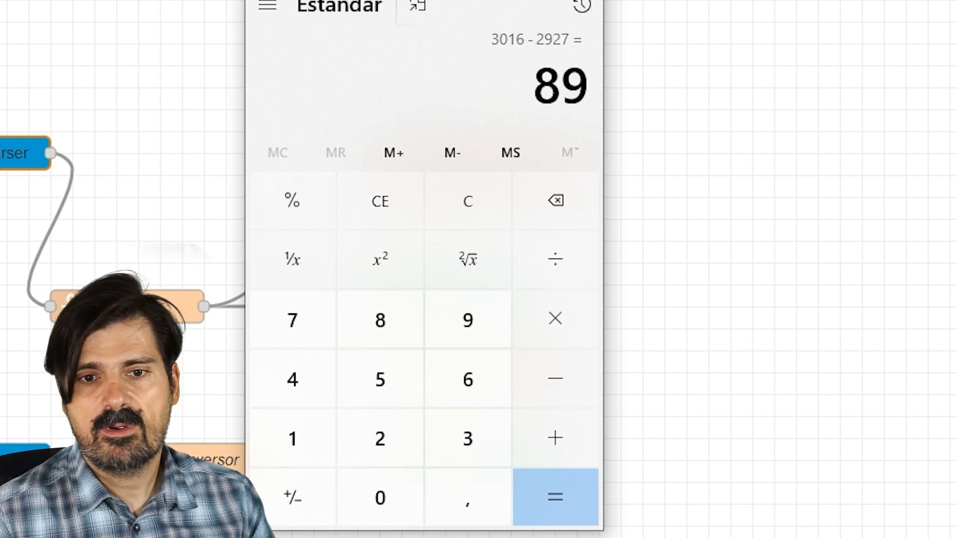
{"action": "type", "text": "/"}
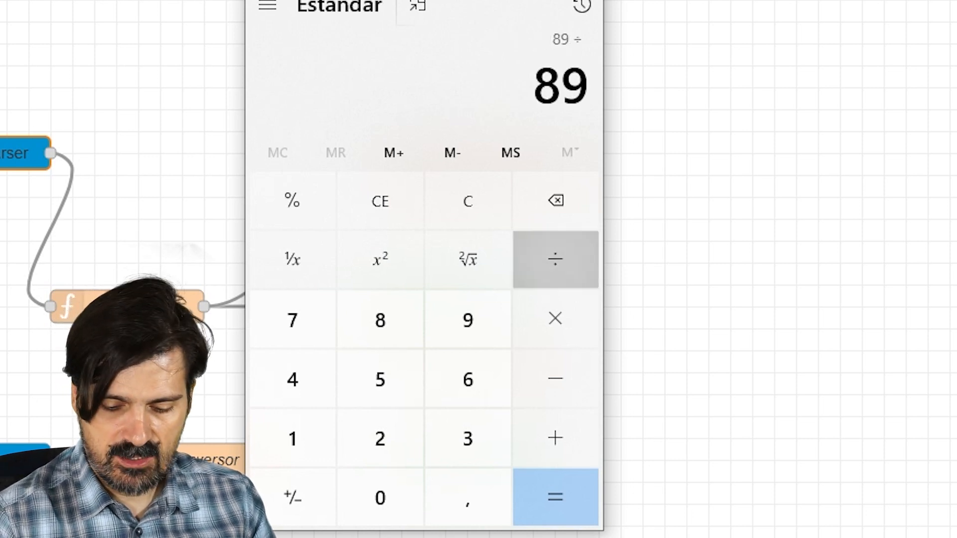
{"action": "type", "text": "3019"}
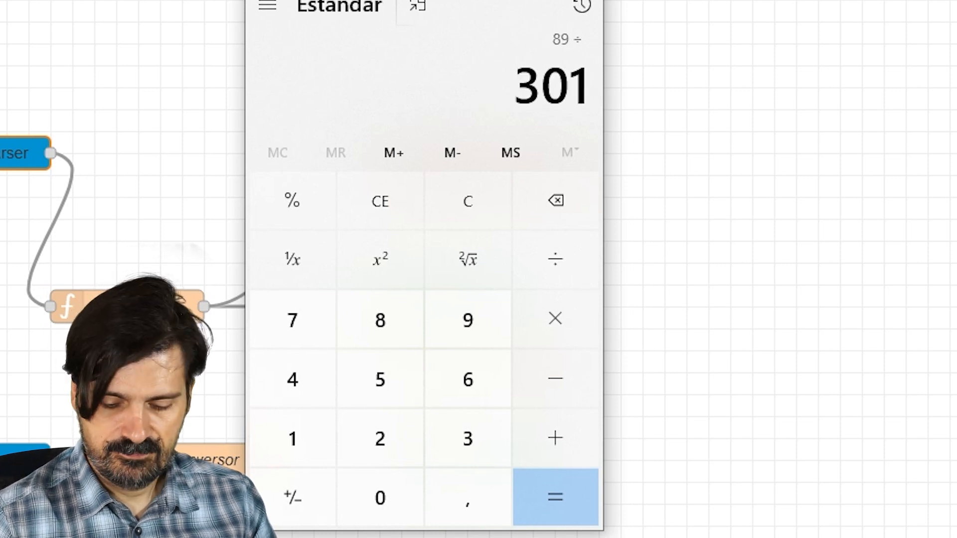
{"action": "type", "text": "6"}
{"action": "key", "text": "Return"}
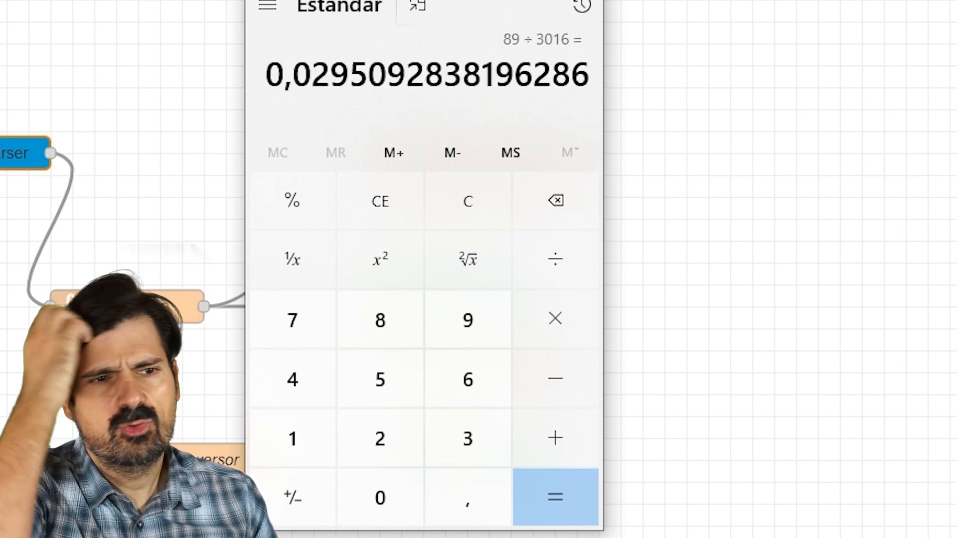
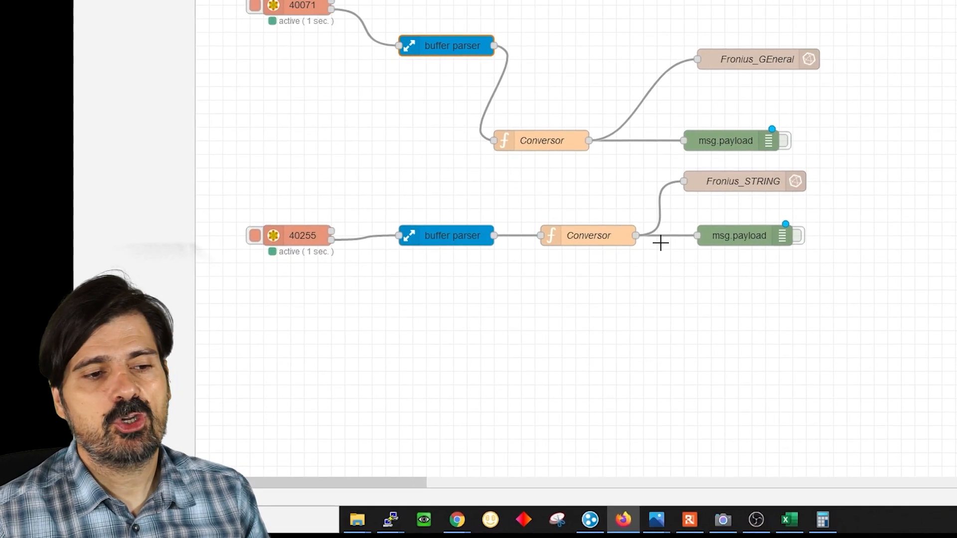
Switch to the Excel register map and highlight the Multiple MPPT Inverter Extension Model length row at register 40255, including its 40256 cell.
{"action": "left_click", "coordinate": [793, 518]}
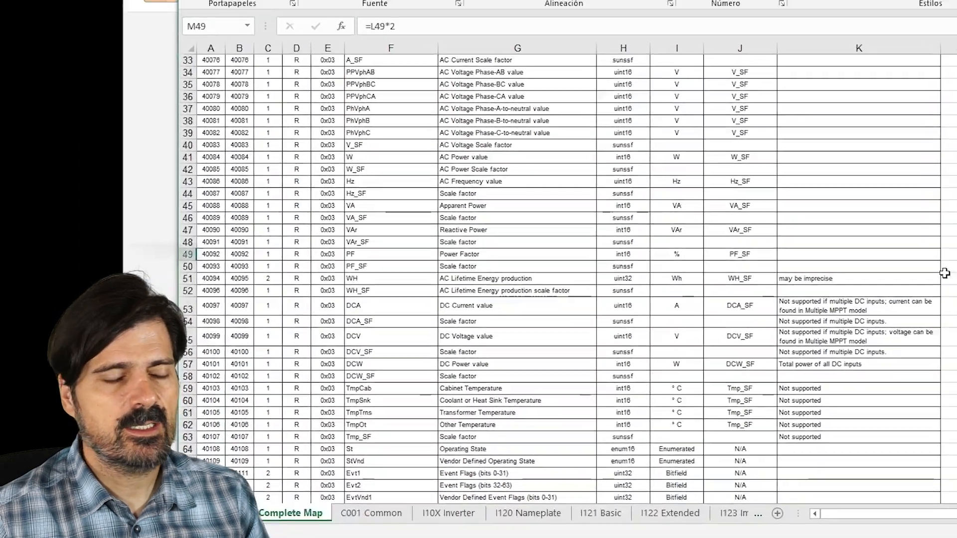
{"action": "scroll", "coordinate": [525, 355], "scroll_direction": "down", "scroll_amount": 20}
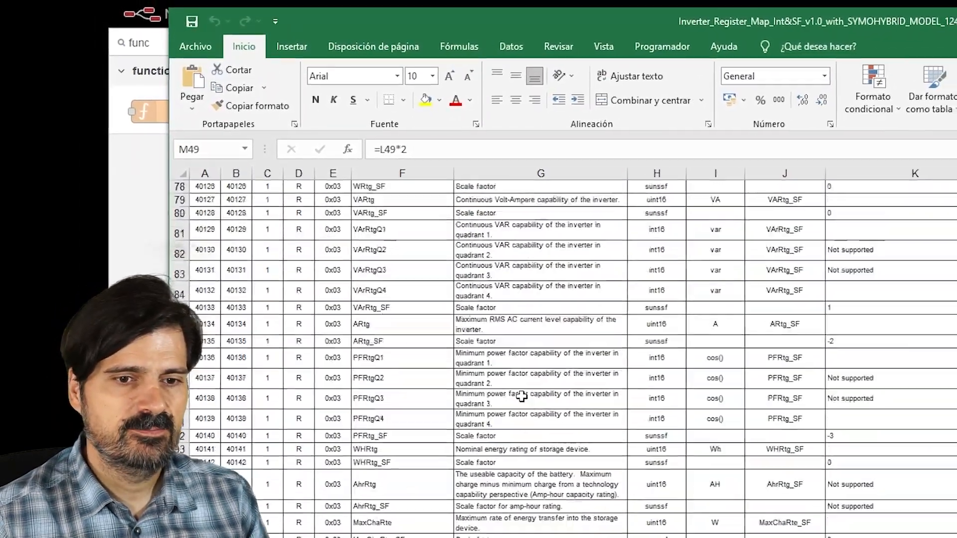
{"action": "scroll", "coordinate": [517, 392], "scroll_direction": "down", "scroll_amount": 20}
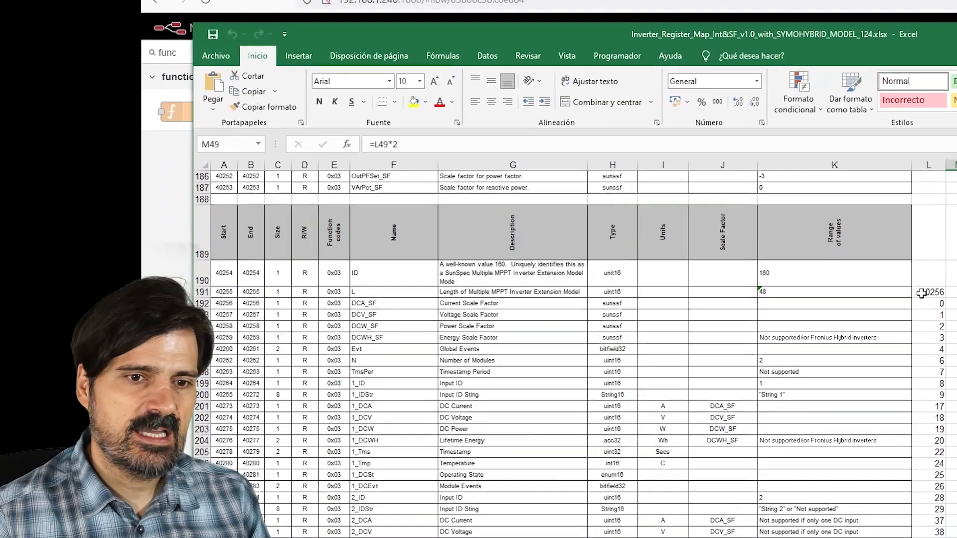
{"action": "left_click_drag", "start_coordinate": [954, 303], "coordinate": [220, 286]}
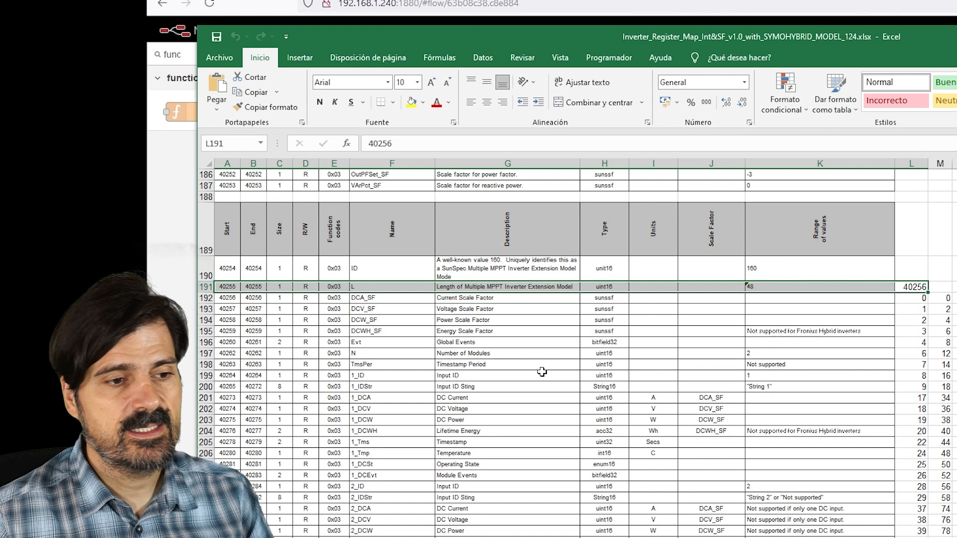
Review the MPPT block's register descriptions and highlight String 1's DC Current, DC Voltage and DC Power cells.
{"action": "left_click_drag", "start_coordinate": [462, 308], "coordinate": [476, 537]}
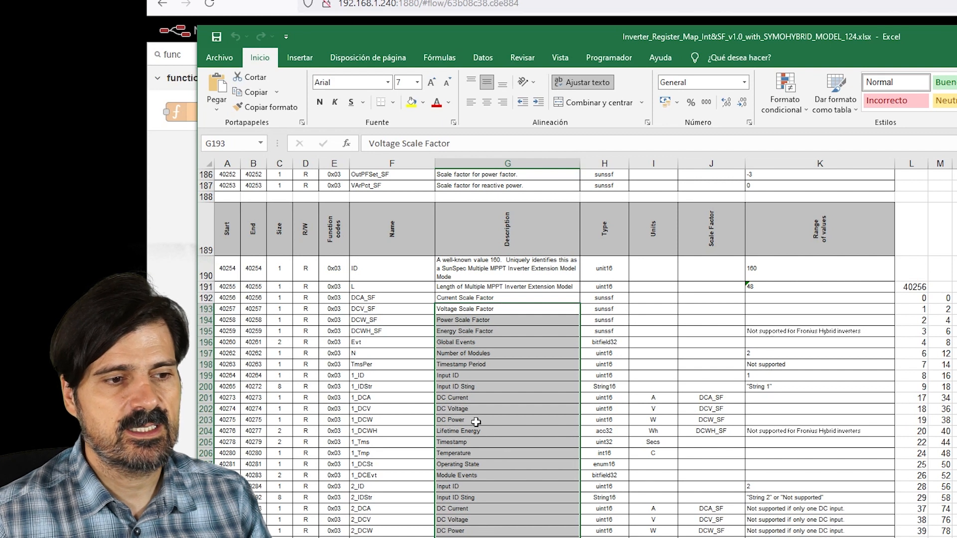
{"action": "left_click", "coordinate": [440, 397]}
{"action": "left_click_drag", "start_coordinate": [573, 398], "coordinate": [491, 427]}
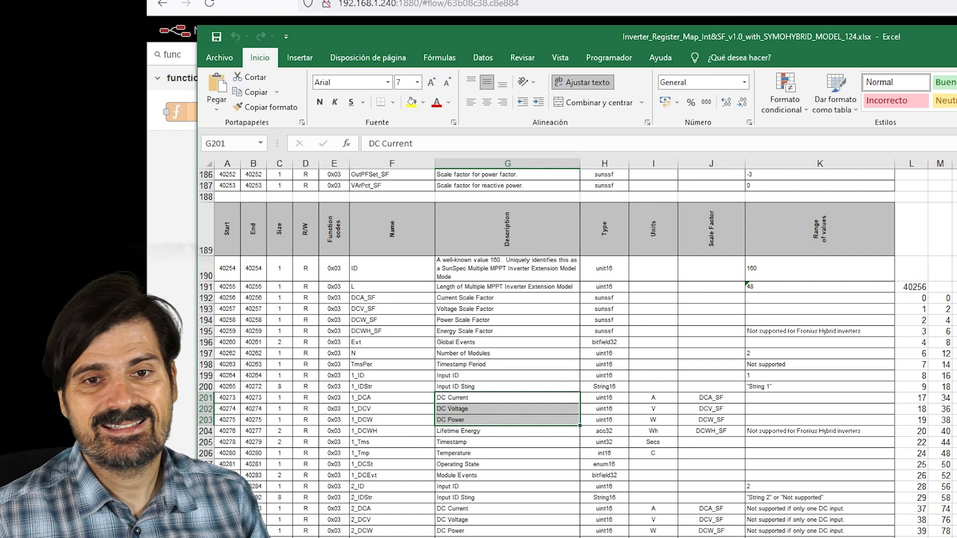
Return to Node-RED and check the 40255 Modbus-Read node's settings, closing the editor without saving.
{"action": "key", "text": "alt+Tab"}
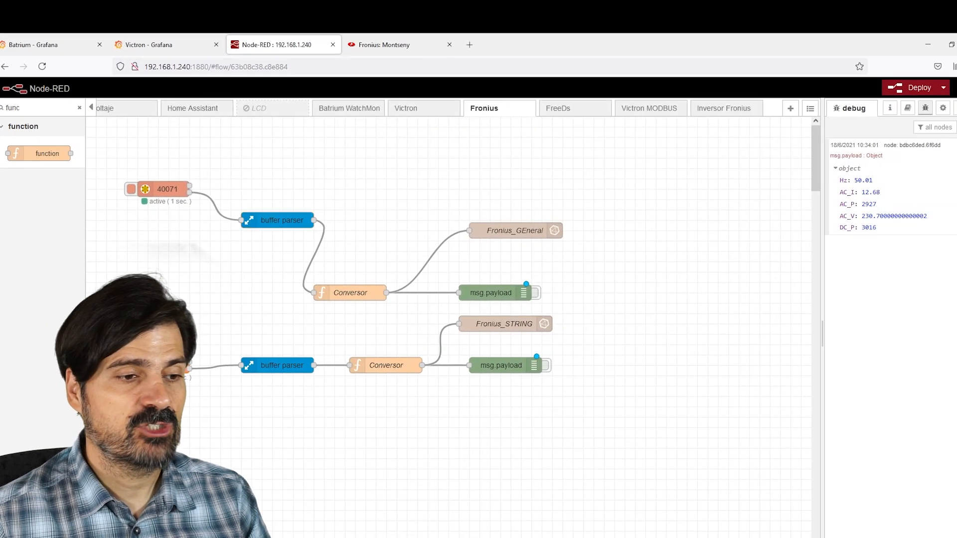
{"action": "double_click", "coordinate": [367, 379]}
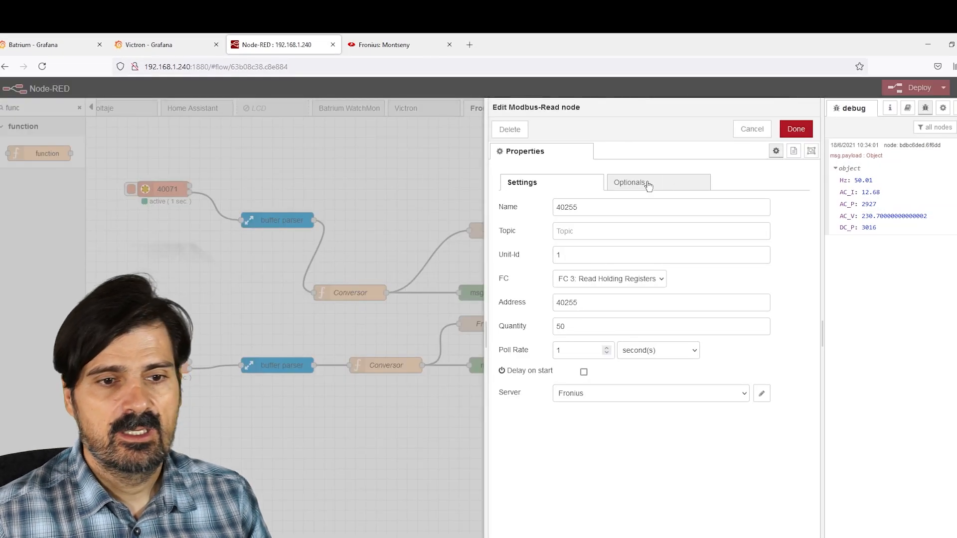
{"action": "left_click", "coordinate": [752, 130]}
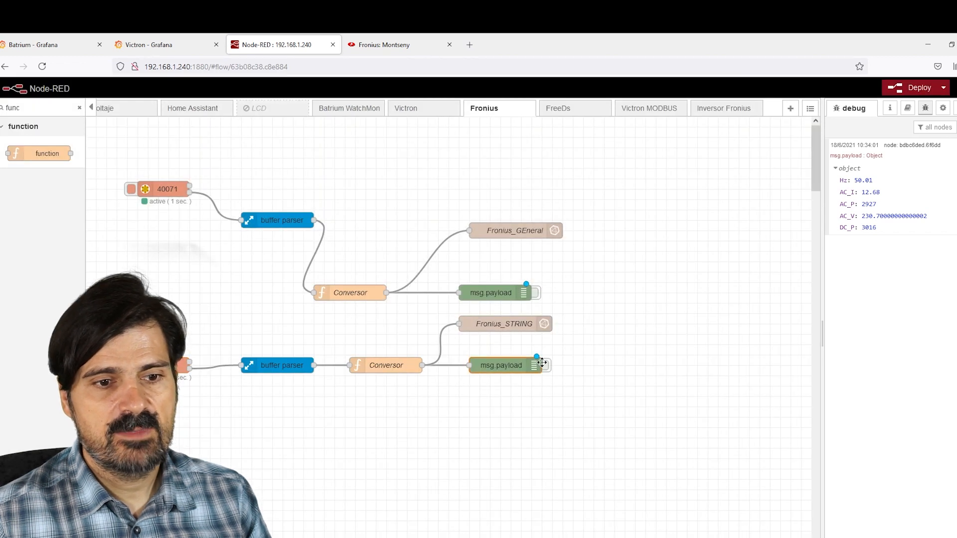
Clear the debug messages, briefly activate the 40255 flow's debug node, and expand a captured string payload.
{"action": "left_click", "coordinate": [548, 366]}
{"action": "left_click", "coordinate": [956, 127]}
{"action": "left_click", "coordinate": [548, 368]}
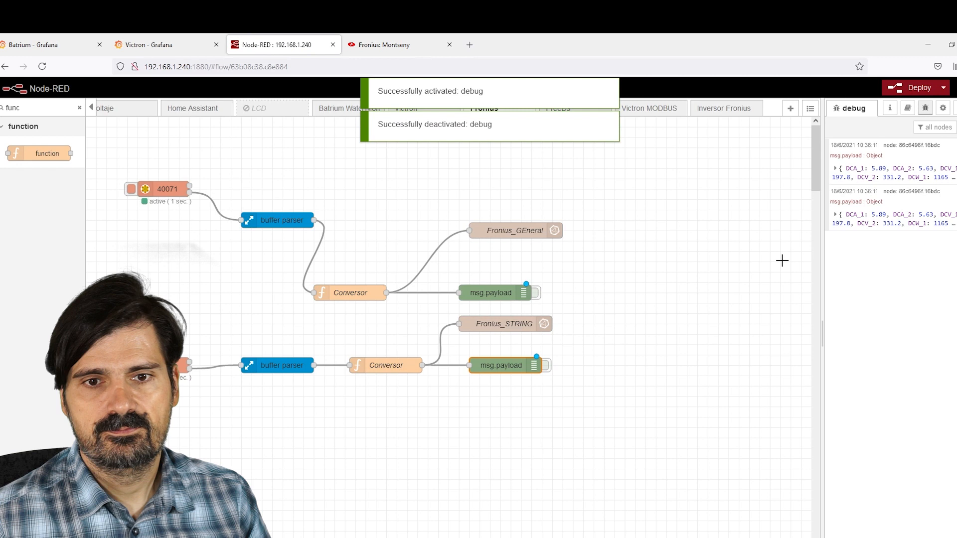
{"action": "left_click", "coordinate": [835, 214]}
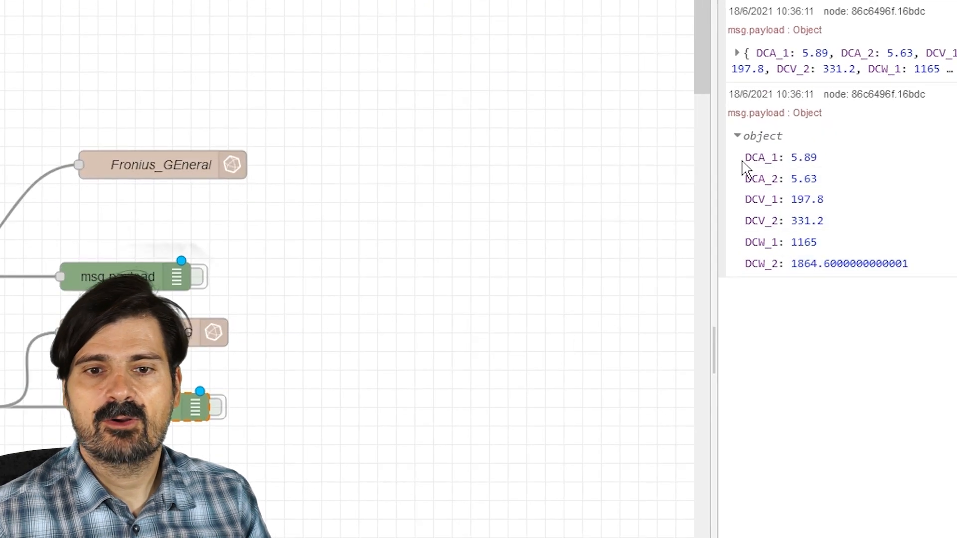
Review the expanded string payload by highlighting the DC current, voltage and power entries of both strings one after another.
{"action": "left_click_drag", "start_coordinate": [746, 157], "coordinate": [828, 167]}
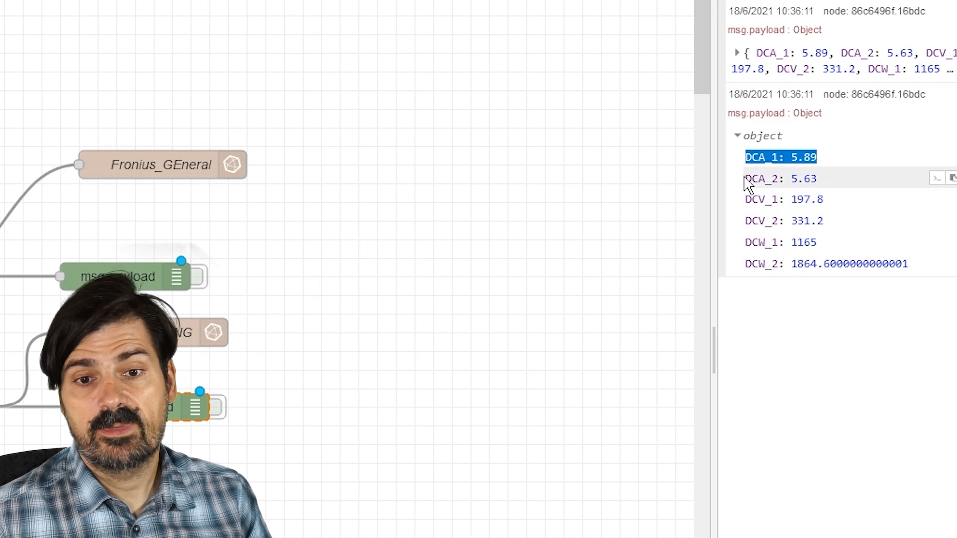
{"action": "left_click_drag", "start_coordinate": [746, 180], "coordinate": [825, 182]}
{"action": "left_click_drag", "start_coordinate": [746, 198], "coordinate": [828, 207]}
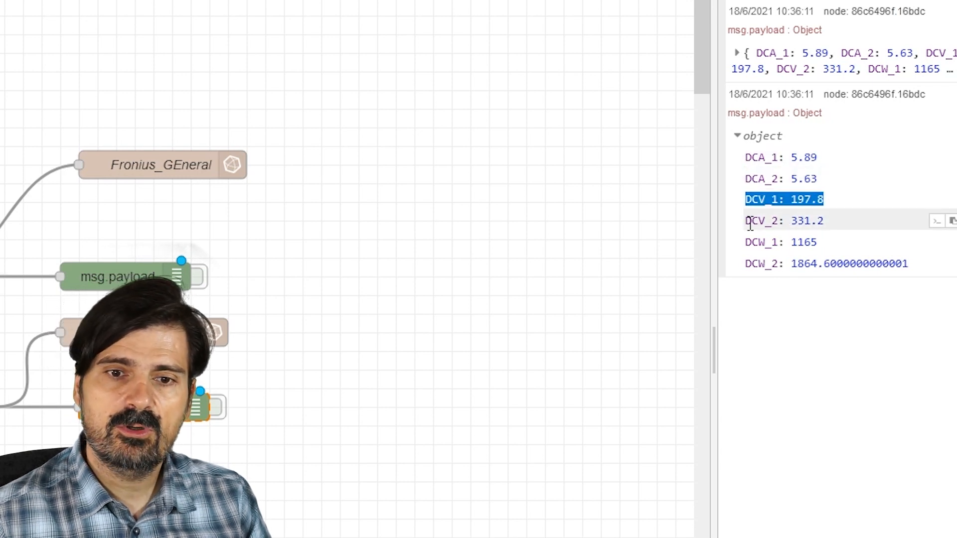
{"action": "left_click_drag", "start_coordinate": [747, 220], "coordinate": [867, 226]}
{"action": "left_click", "coordinate": [757, 242]}
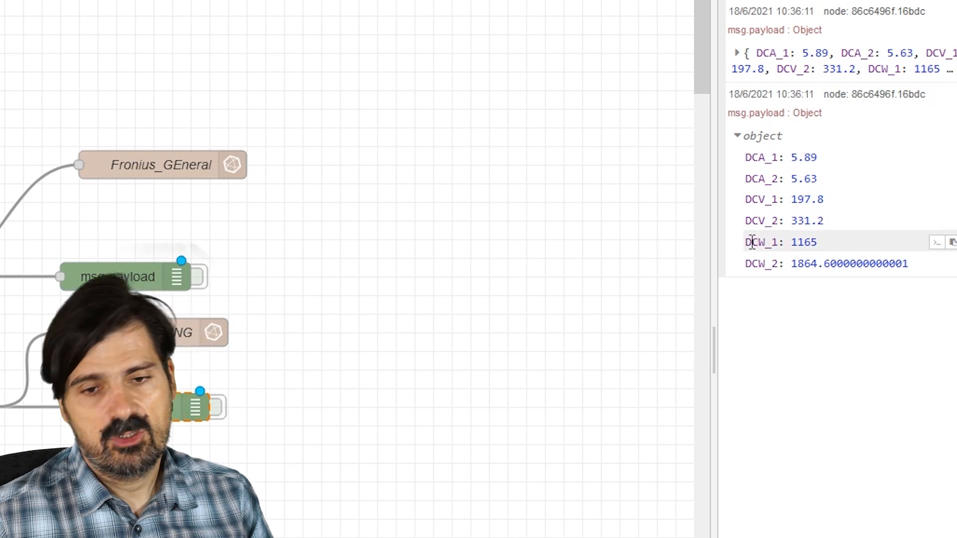
{"action": "left_click_drag", "start_coordinate": [753, 242], "coordinate": [820, 247]}
{"action": "left_click_drag", "start_coordinate": [754, 263], "coordinate": [897, 264]}
{"action": "left_click", "coordinate": [821, 315]}
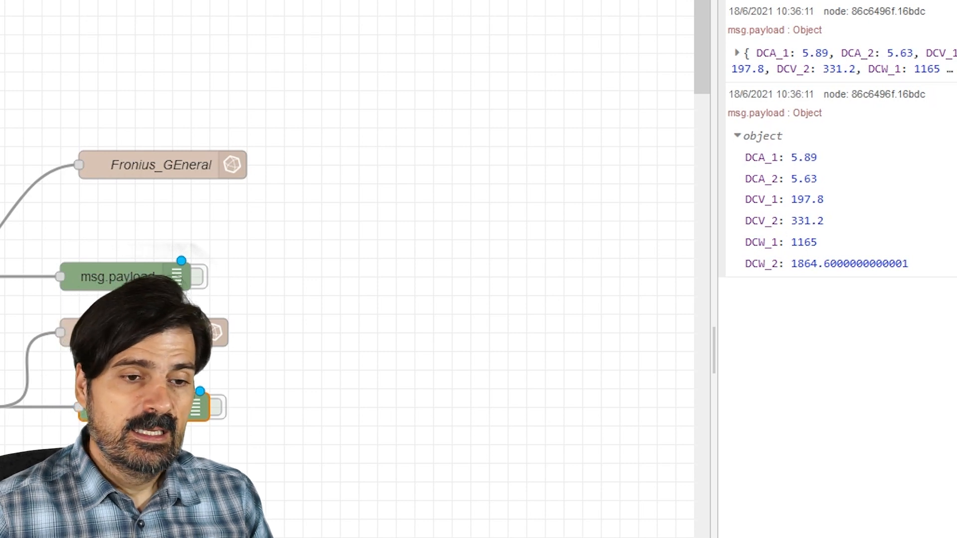
Open the Fronius_STRING database node's settings and highlight its measurement name, fronius_string.
{"action": "double_click", "coordinate": [145, 333]}
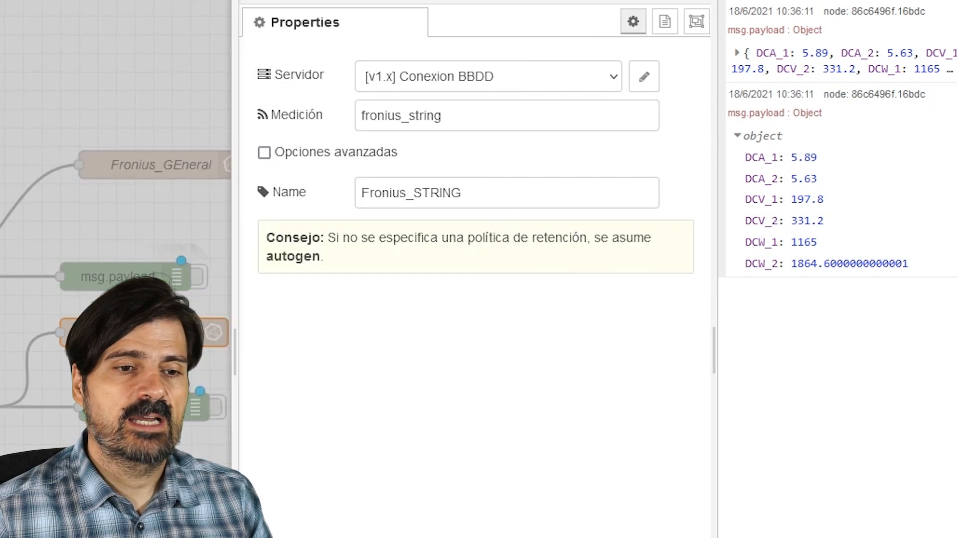
{"action": "left_click_drag", "start_coordinate": [485, 113], "coordinate": [332, 114]}
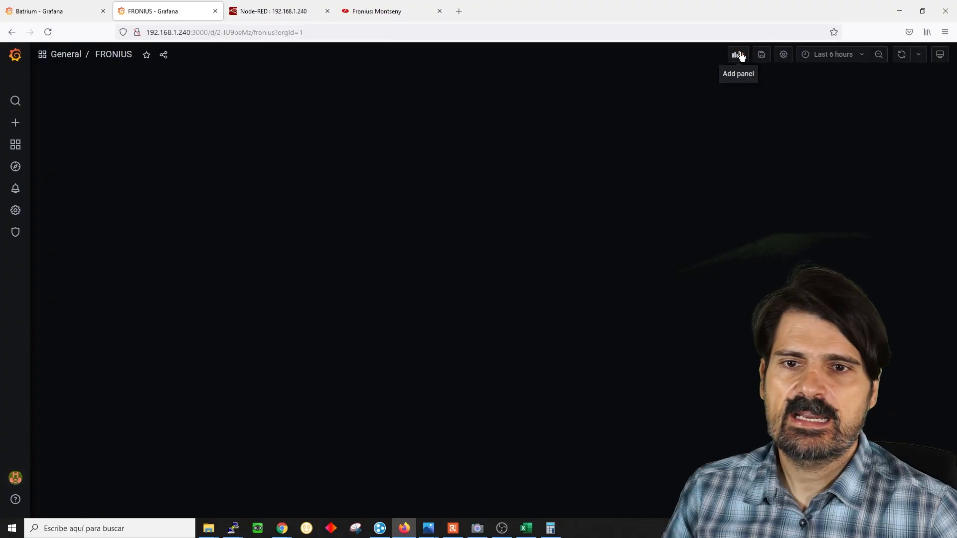
In Grafana's FRONIUS dashboard, add an empty panel and set query A to the AC_P field of the fronius_general measurement.
{"action": "left_click", "coordinate": [738, 55]}
{"action": "left_click", "coordinate": [151, 154]}
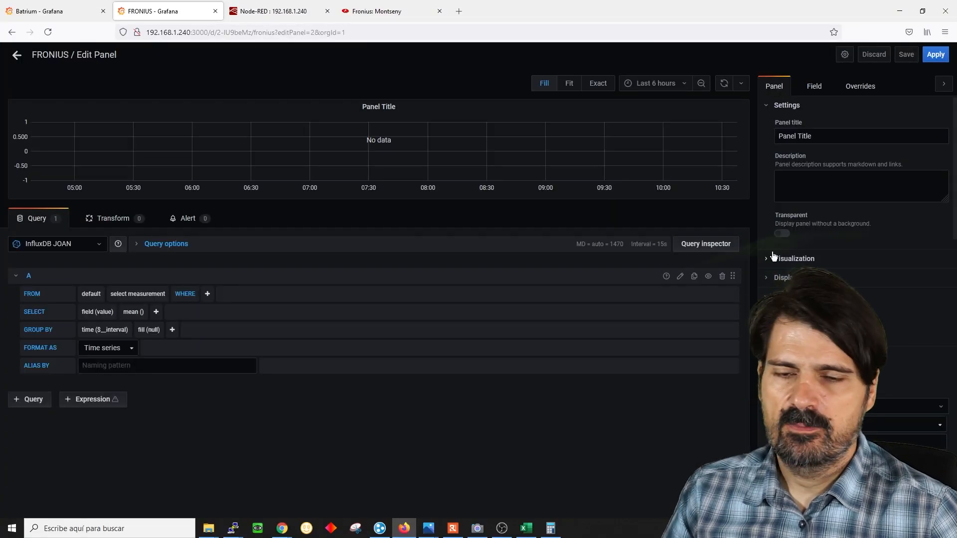
{"action": "left_click", "coordinate": [138, 294]}
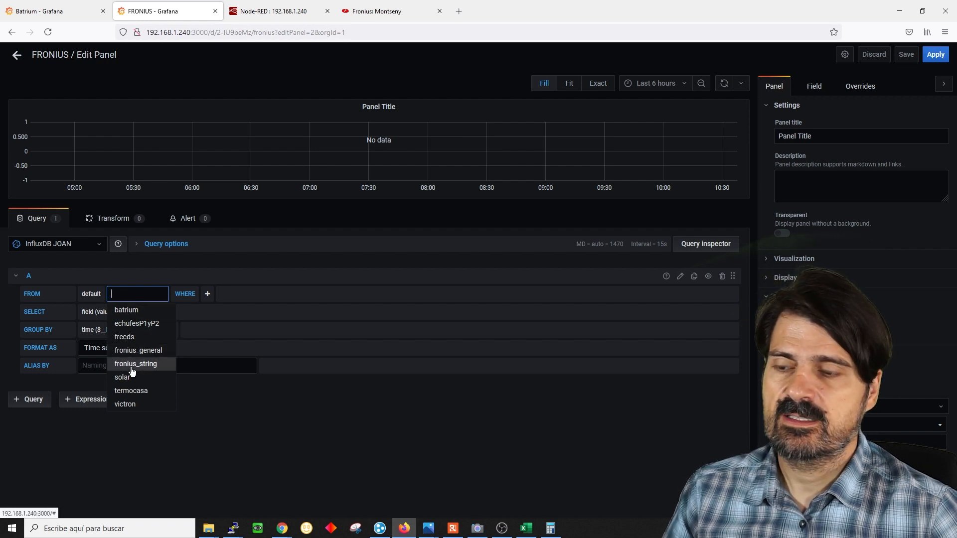
{"action": "left_click", "coordinate": [133, 352]}
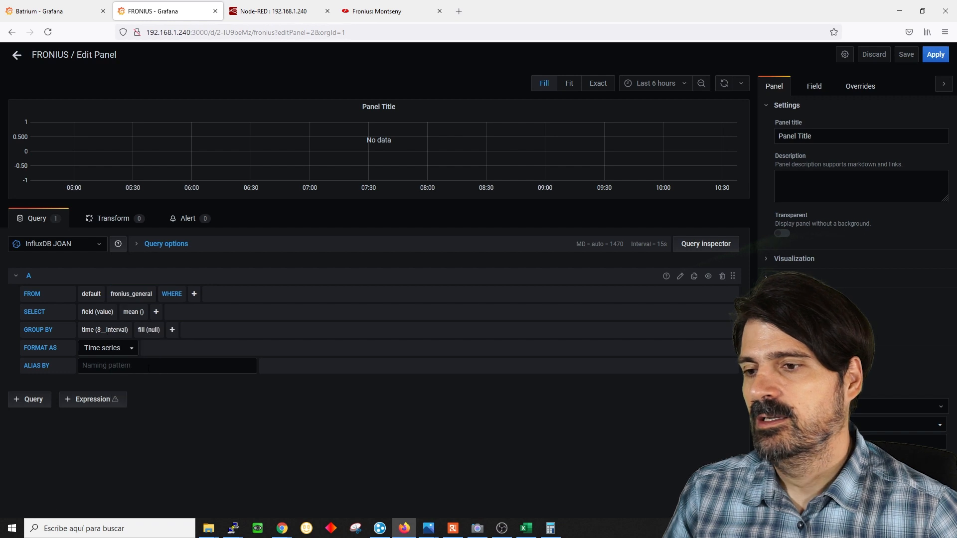
{"action": "left_click", "coordinate": [103, 313]}
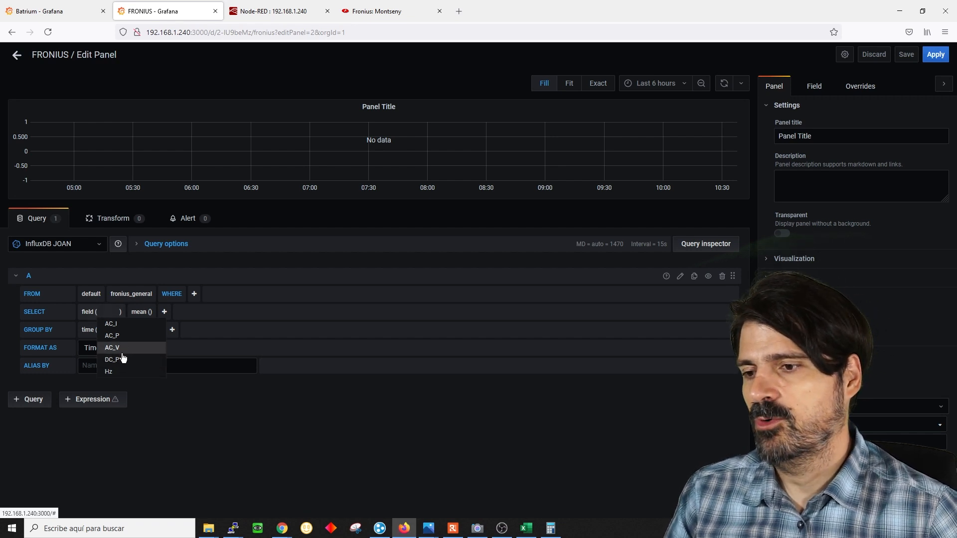
{"action": "left_click", "coordinate": [121, 335]}
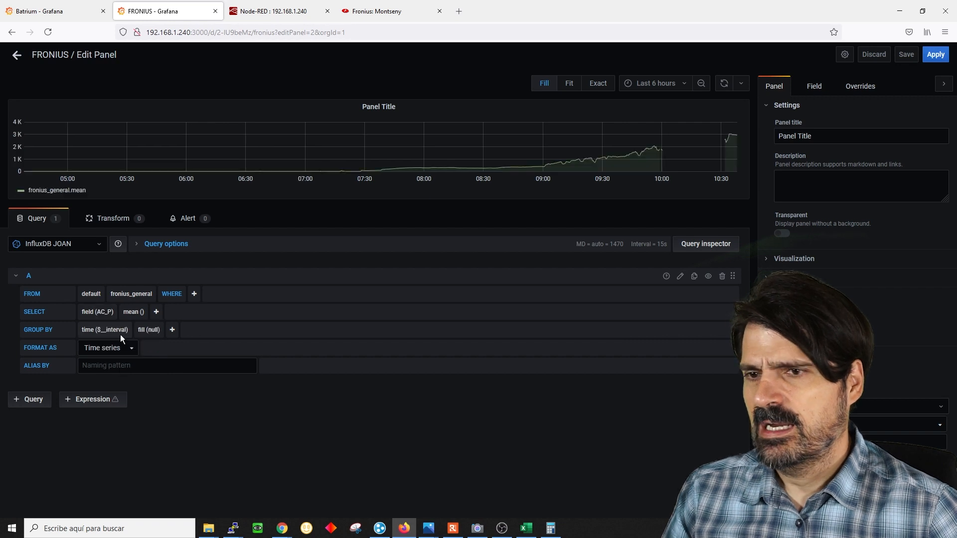
{"action": "left_click", "coordinate": [102, 312]}
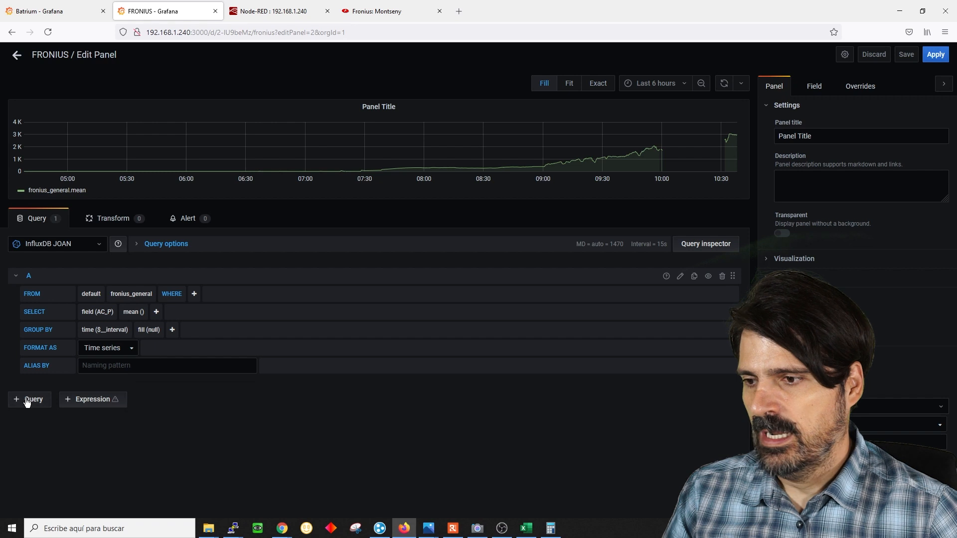
Add query B to the panel, reading the DC_P field from the fronius_general measurement.
{"action": "left_click", "coordinate": [28, 399]}
{"action": "left_click", "coordinate": [149, 409]}
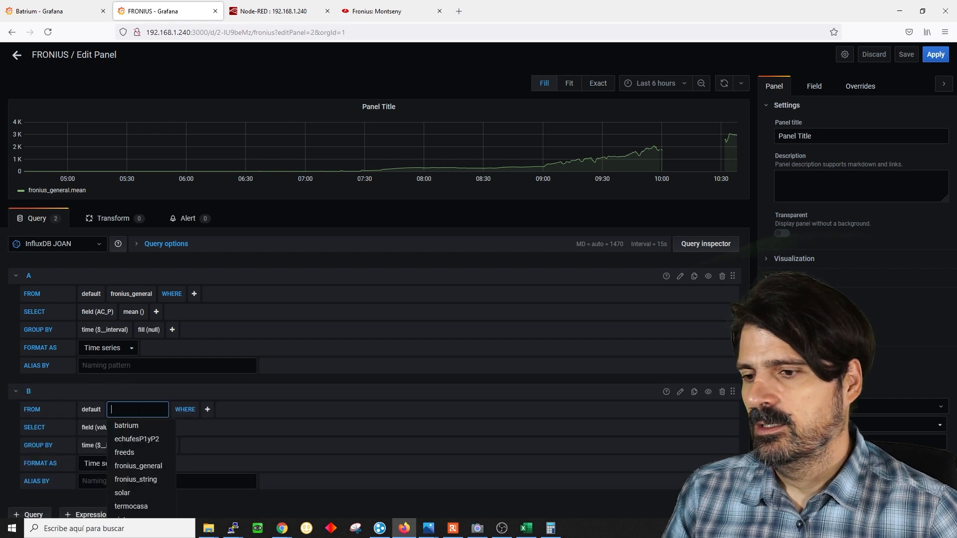
{"action": "left_click", "coordinate": [153, 465]}
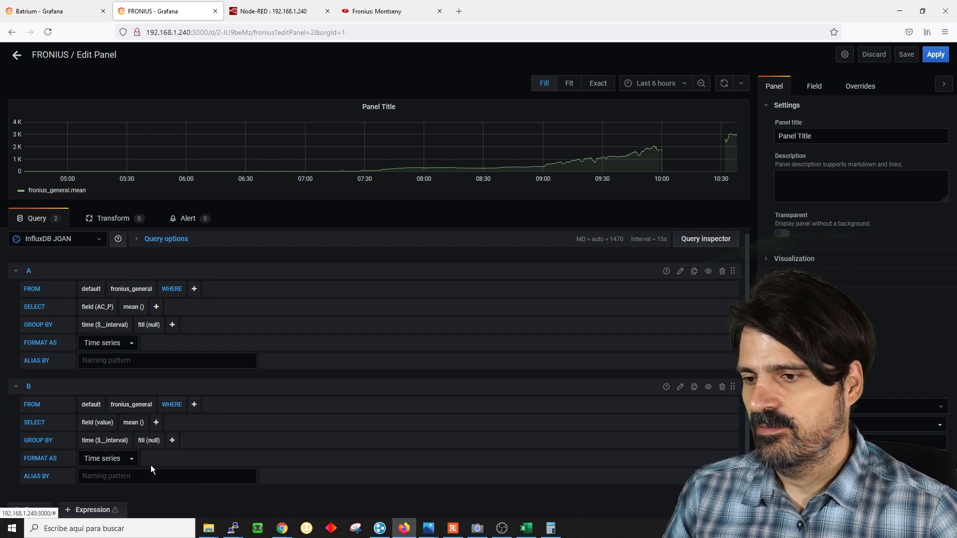
{"action": "left_click", "coordinate": [105, 423]}
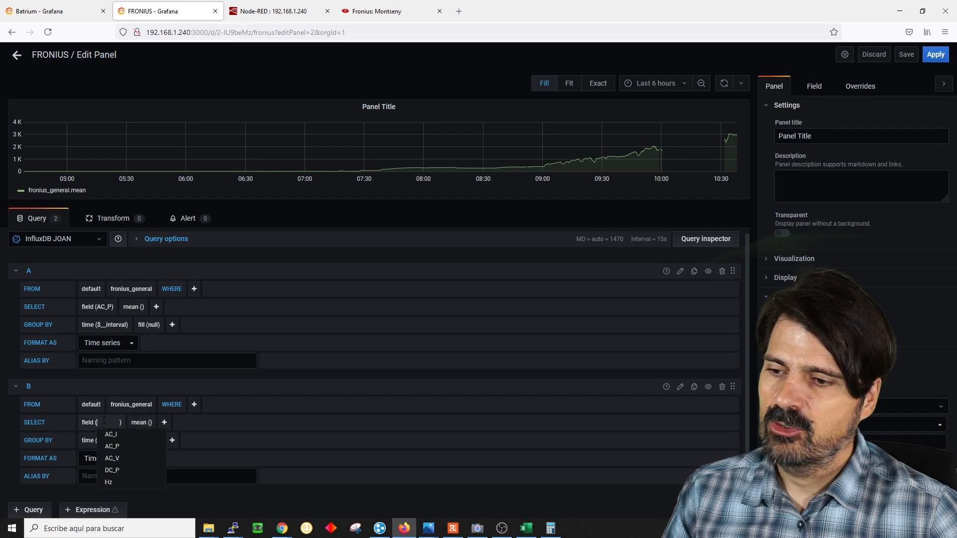
{"action": "left_click", "coordinate": [112, 470]}
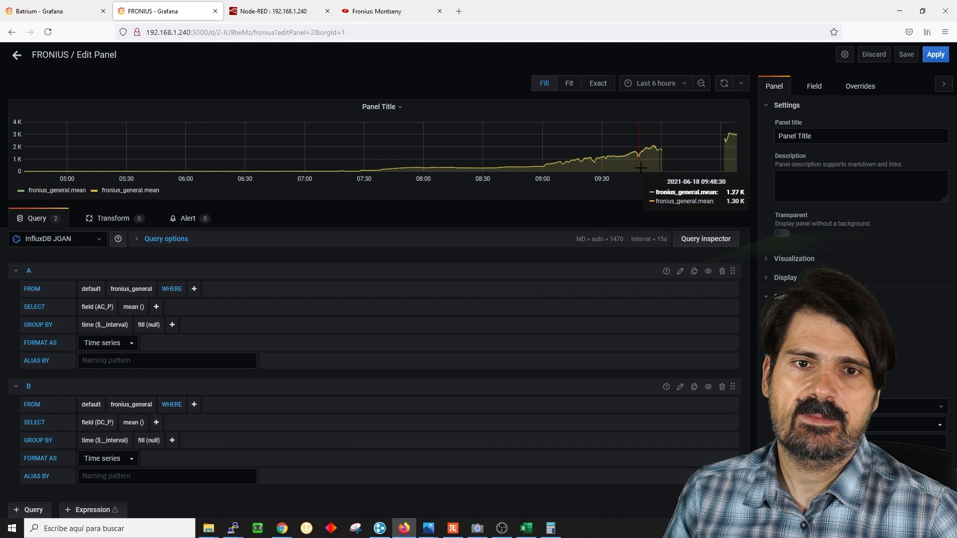
Inspect the gaps between samples in a few seconds of the graph and set the fill of queries A and B to previous.
{"action": "left_click_drag", "start_coordinate": [622, 152], "coordinate": [633, 152]}
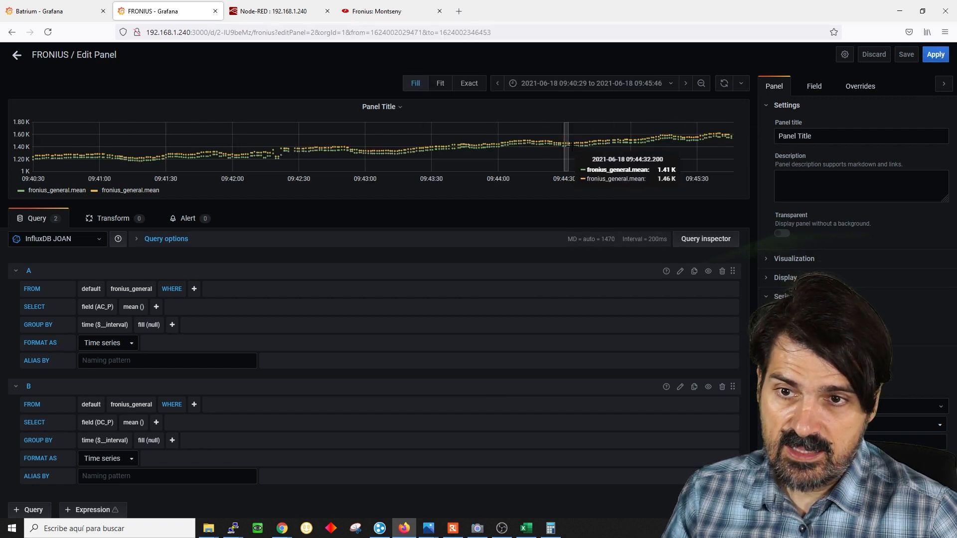
{"action": "left_click_drag", "start_coordinate": [567, 146], "coordinate": [584, 149]}
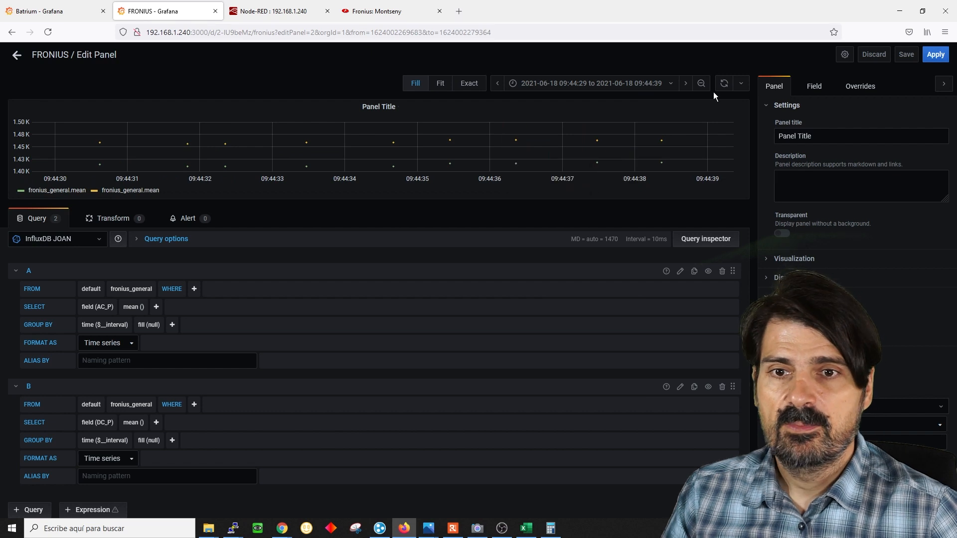
{"action": "left_click", "coordinate": [701, 83]}
{"action": "left_click", "coordinate": [152, 324]}
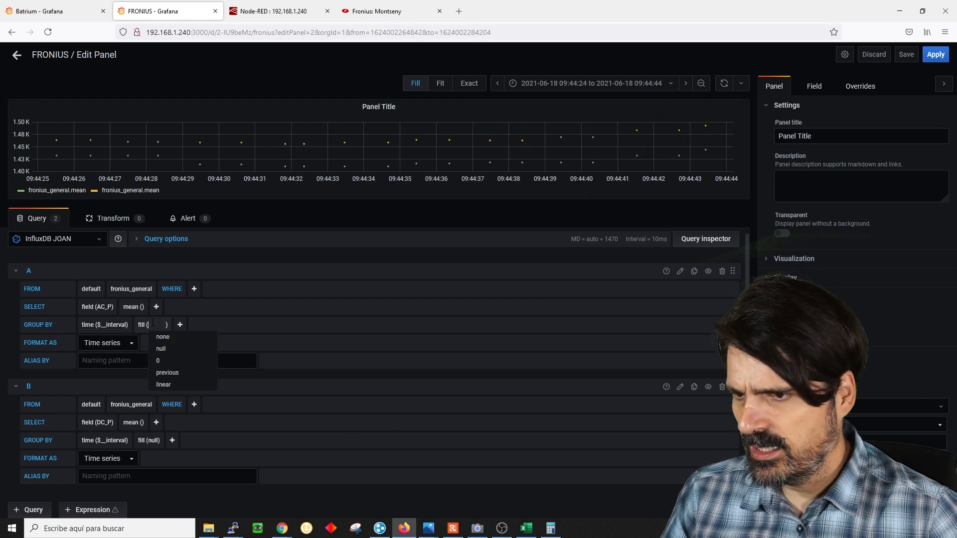
{"action": "left_click", "coordinate": [162, 373]}
{"action": "left_click", "coordinate": [154, 441]}
{"action": "left_click", "coordinate": [162, 488]}
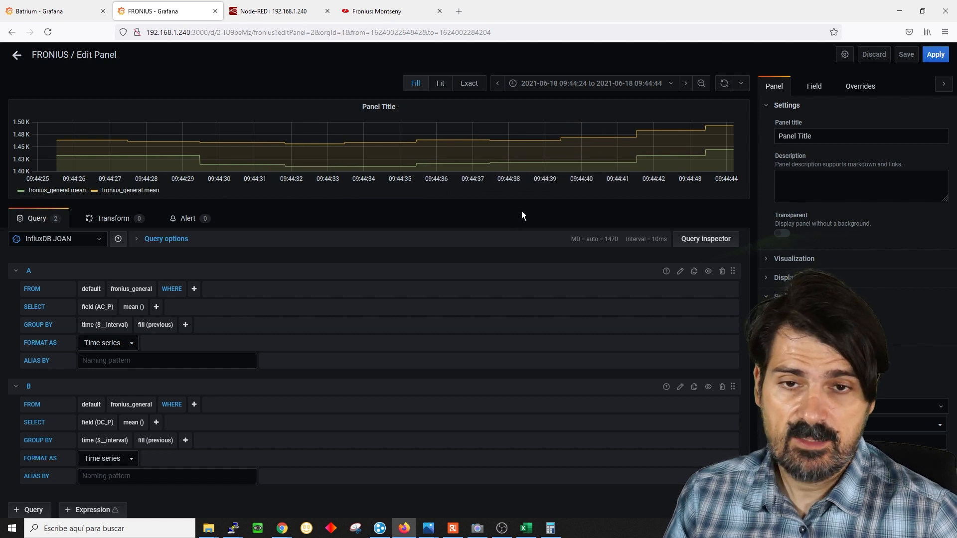
Widen the time range to cover most of 17 June 2021 and apply the panel to the dashboard.
{"action": "left_click", "coordinate": [701, 83]}
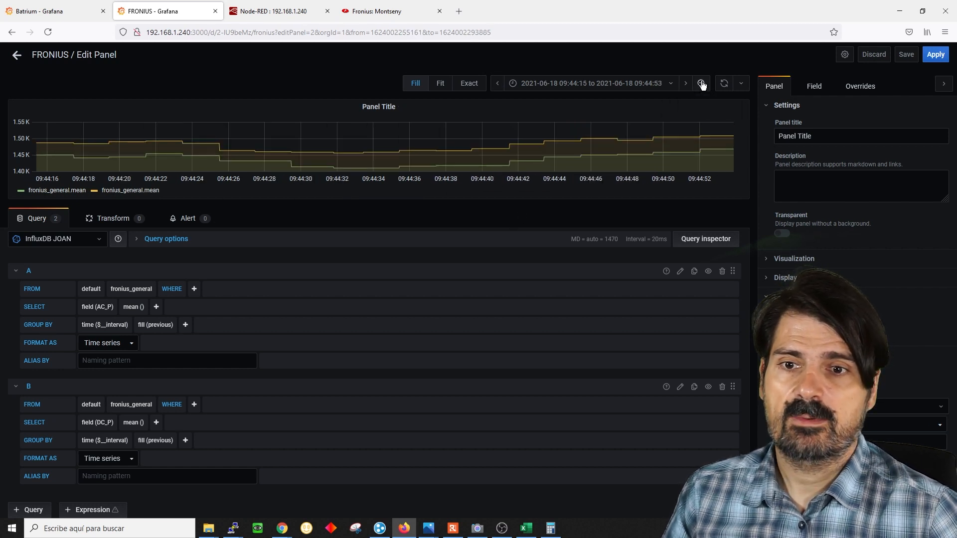
{"action": "left_click", "coordinate": [701, 83]}
{"action": "left_click", "coordinate": [701, 83]}
{"action": "left_click", "coordinate": [701, 84]}
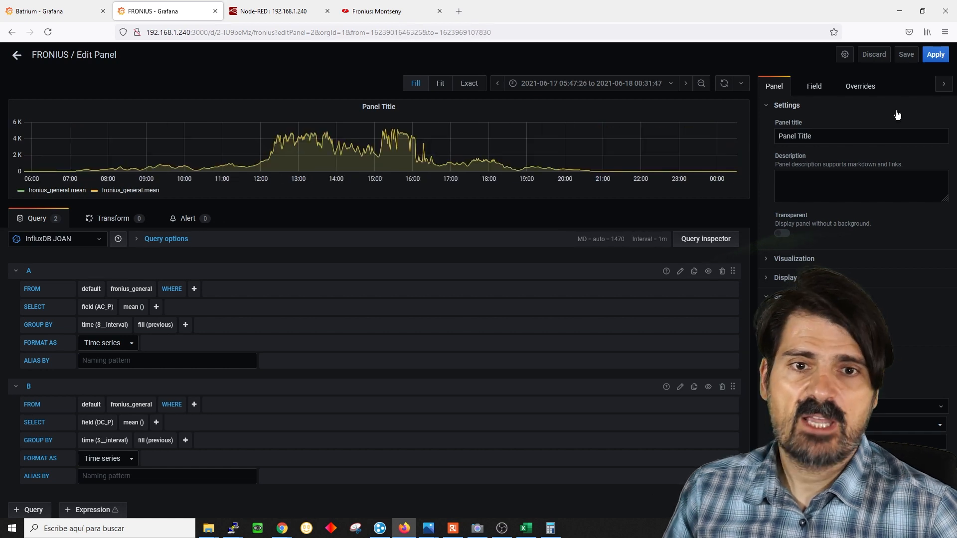
{"action": "left_click", "coordinate": [936, 54]}
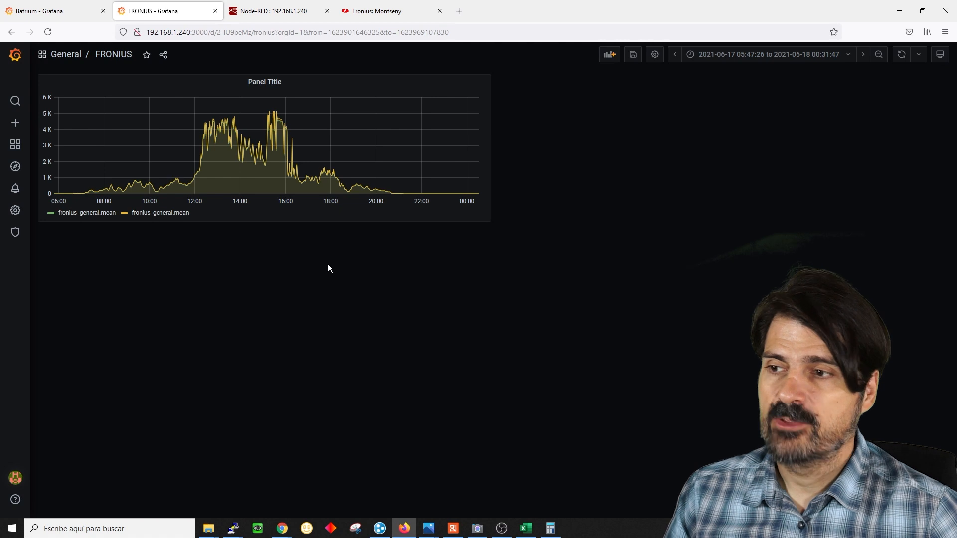
Duplicate the AC and DC power graph panel on the FRONIUS dashboard.
{"action": "left_click", "coordinate": [268, 83]}
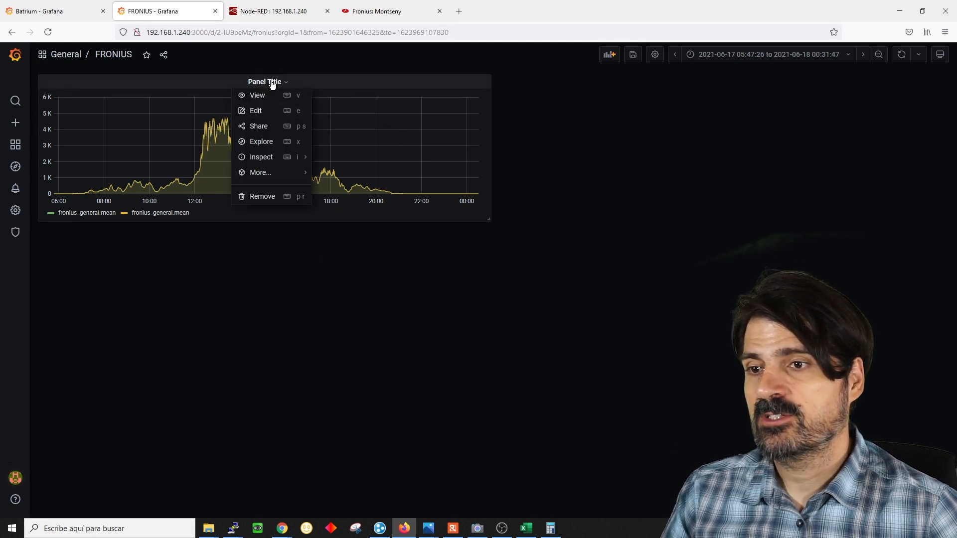
{"action": "mouse_move", "coordinate": [271, 172]}
{"action": "left_click", "coordinate": [334, 173]}
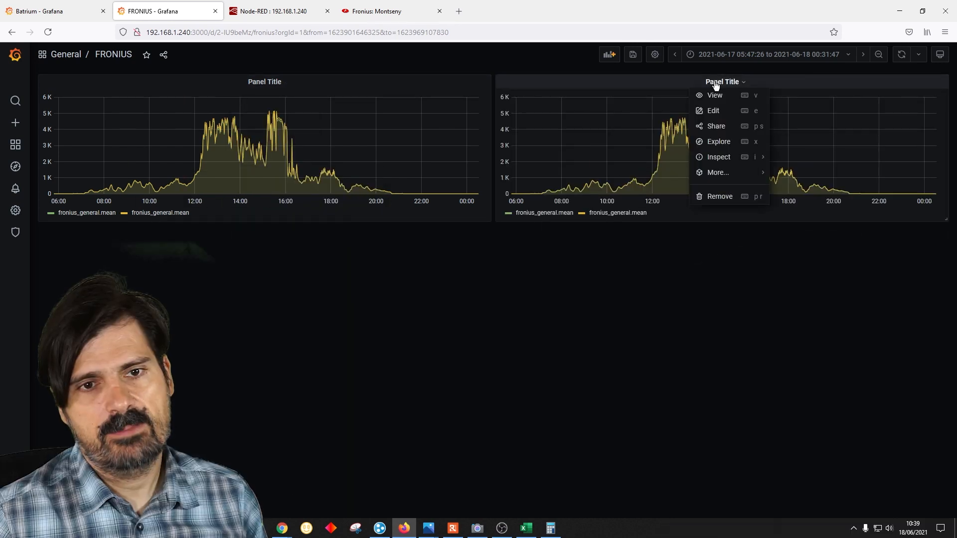
Edit the duplicated panel, changing its visualization to Stat and its graph mode to None.
{"action": "left_click", "coordinate": [712, 111]}
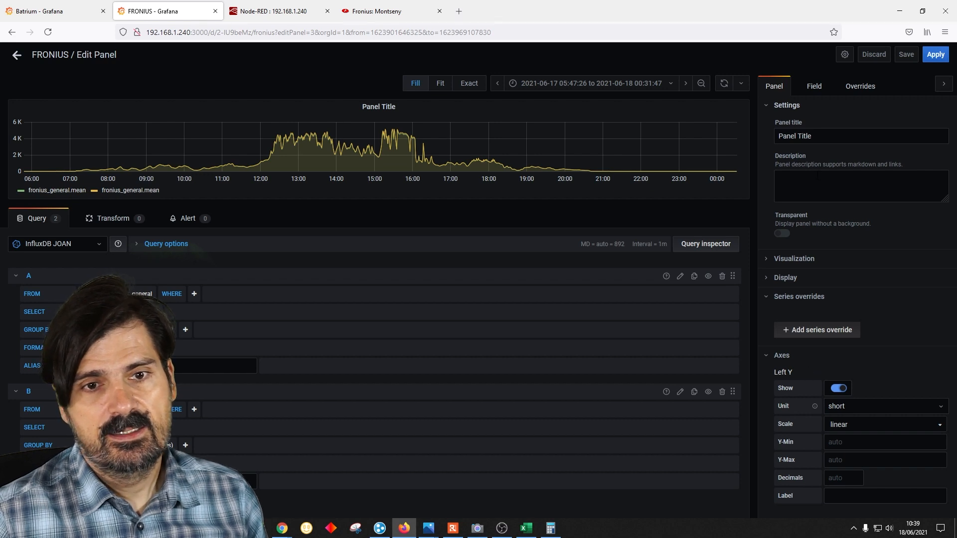
{"action": "left_click", "coordinate": [772, 106]}
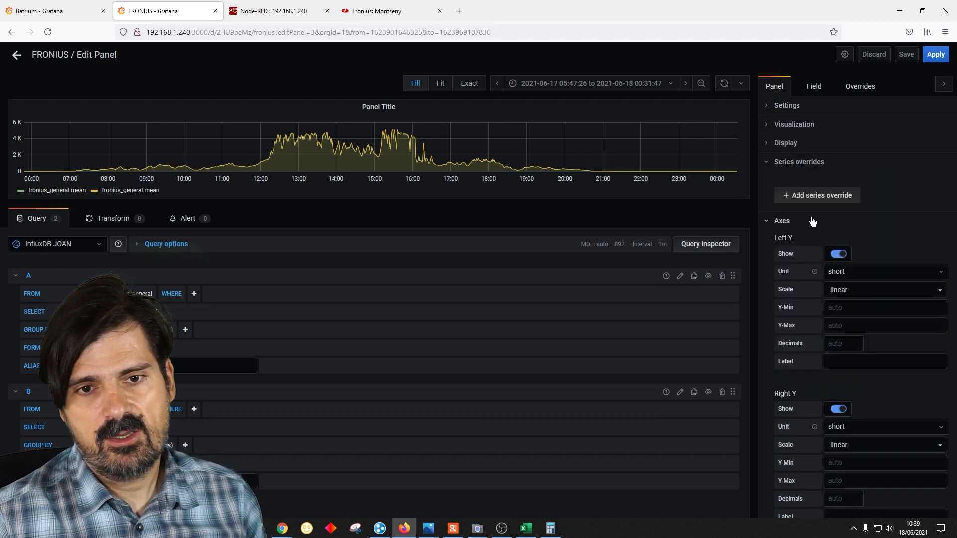
{"action": "left_click", "coordinate": [769, 125]}
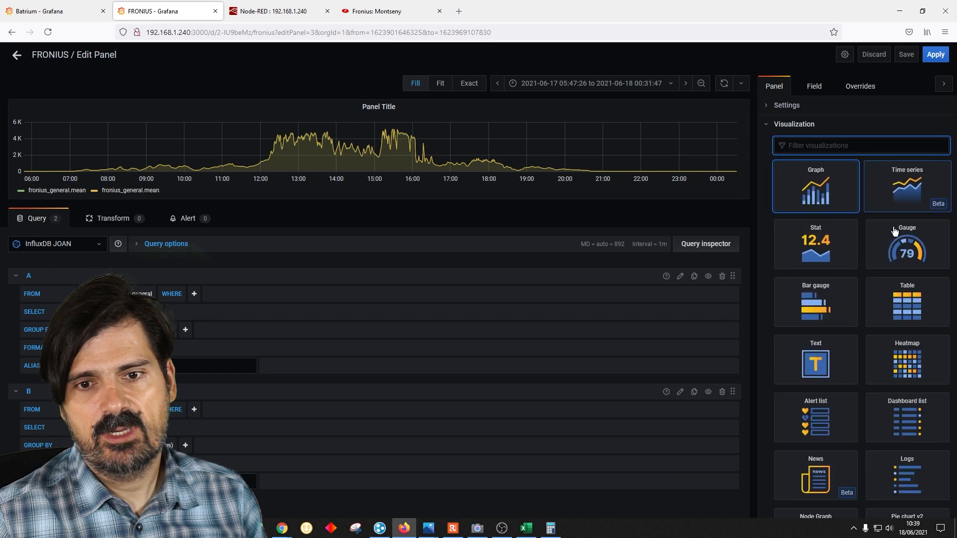
{"action": "left_click", "coordinate": [816, 245]}
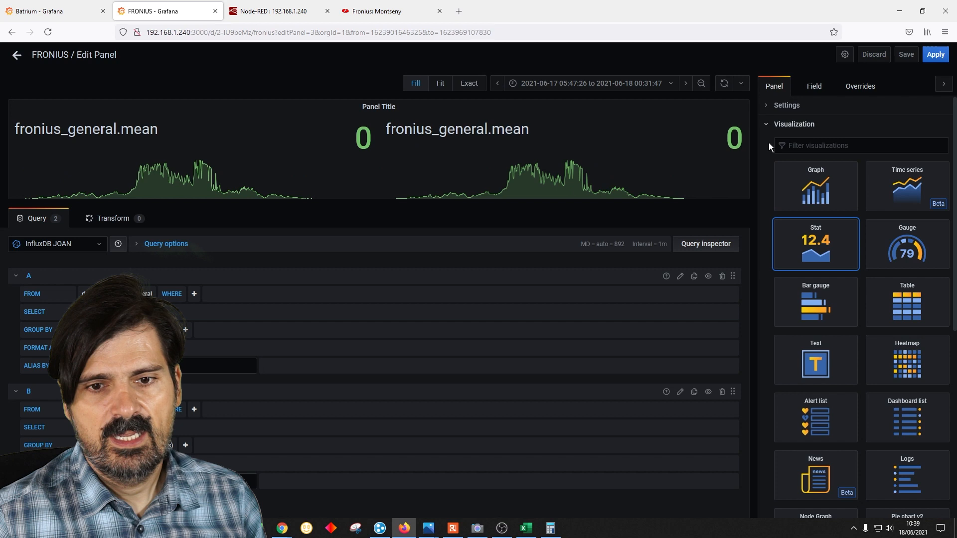
{"action": "scroll", "coordinate": [790, 240], "scroll_direction": "down", "scroll_amount": 7}
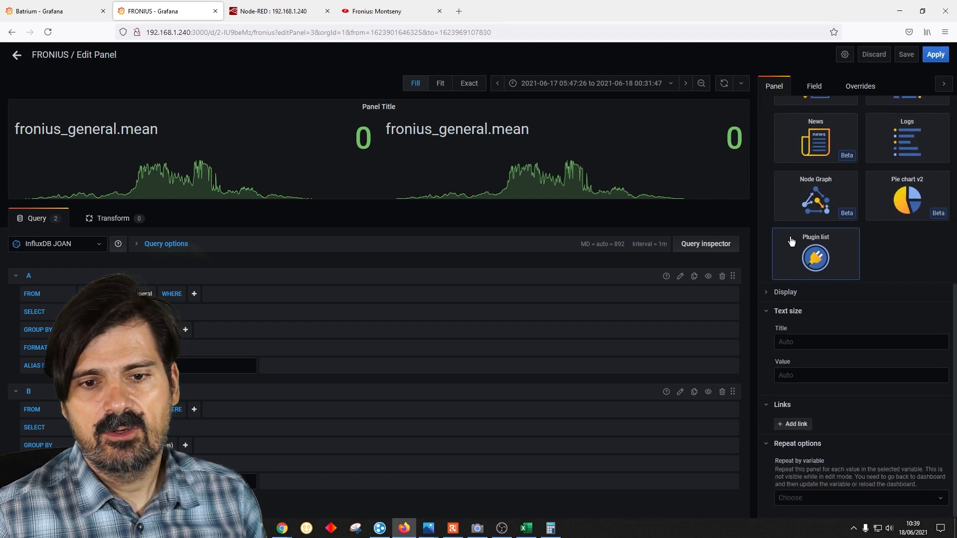
{"action": "left_click", "coordinate": [769, 294]}
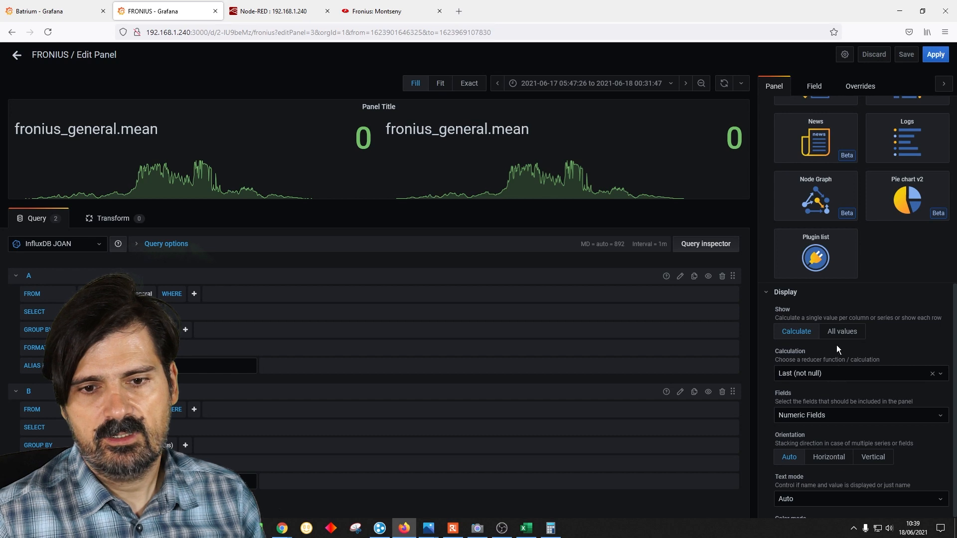
{"action": "scroll", "coordinate": [836, 345], "scroll_direction": "down", "scroll_amount": 2}
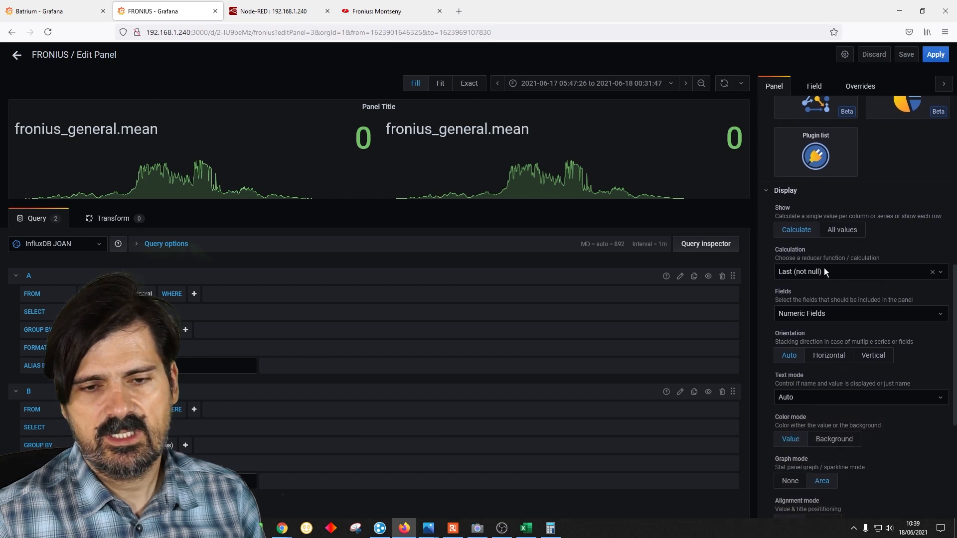
{"action": "left_click", "coordinate": [789, 481]}
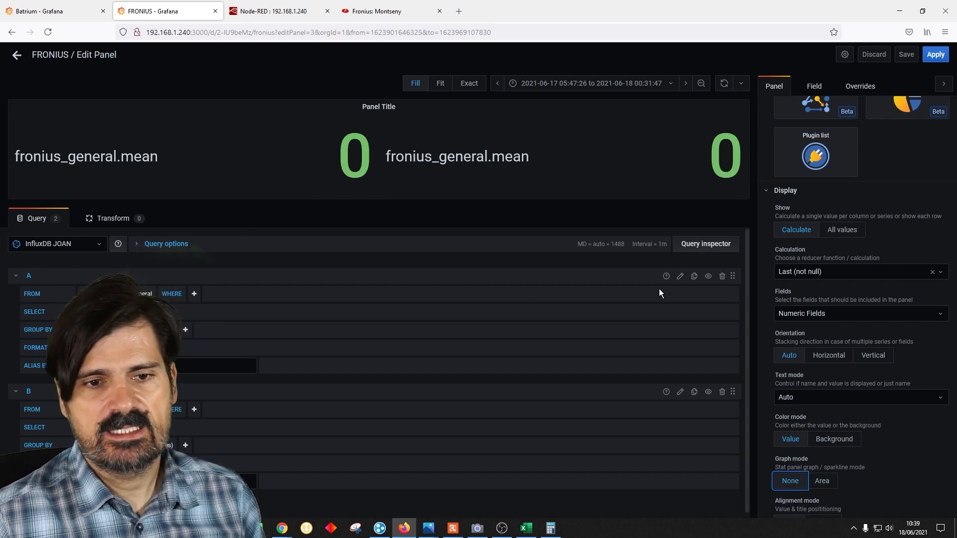
Switch query A to raw text editing and replace its mean of AC_P with integral("AC_P", 1h).
{"action": "left_click", "coordinate": [680, 276]}
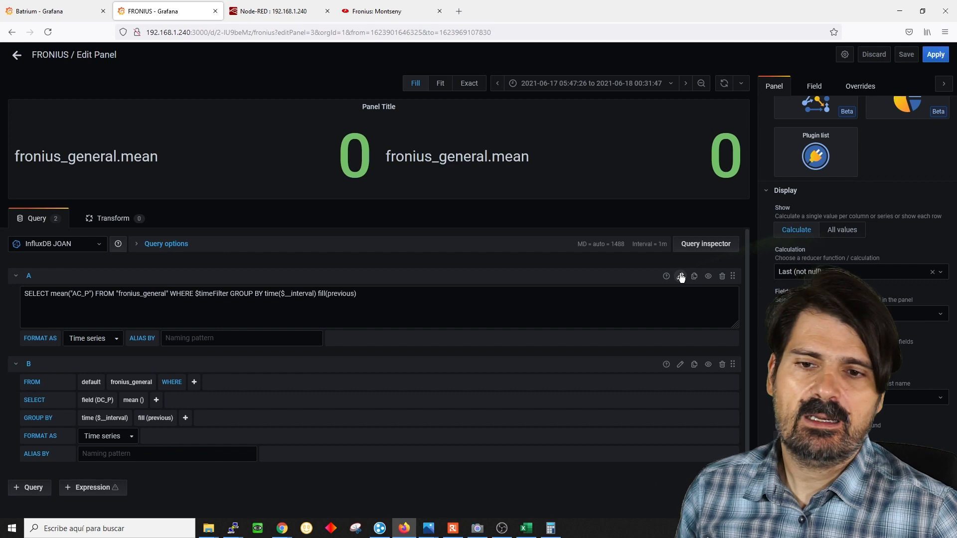
{"action": "double_click", "coordinate": [59, 294]}
{"action": "type", "text": "int"}
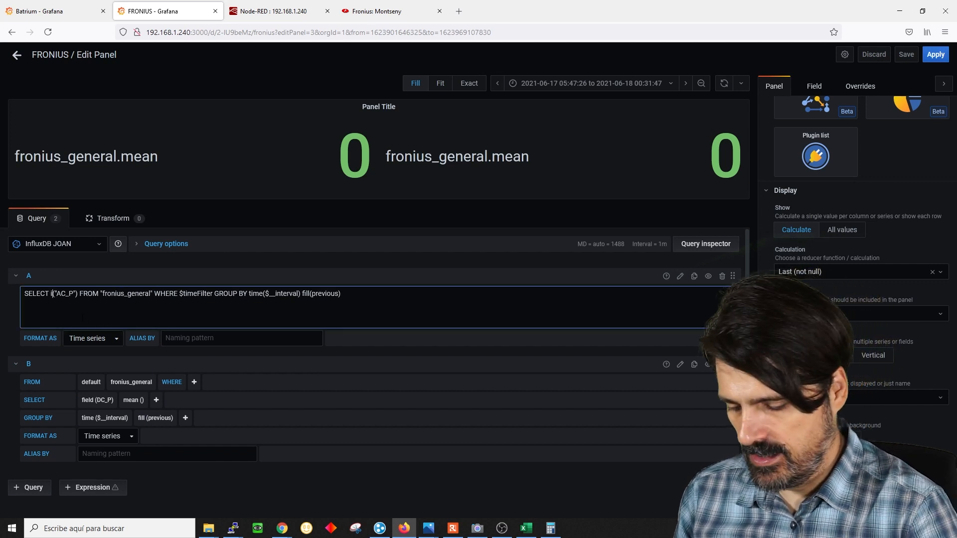
{"action": "type", "text": "egral"}
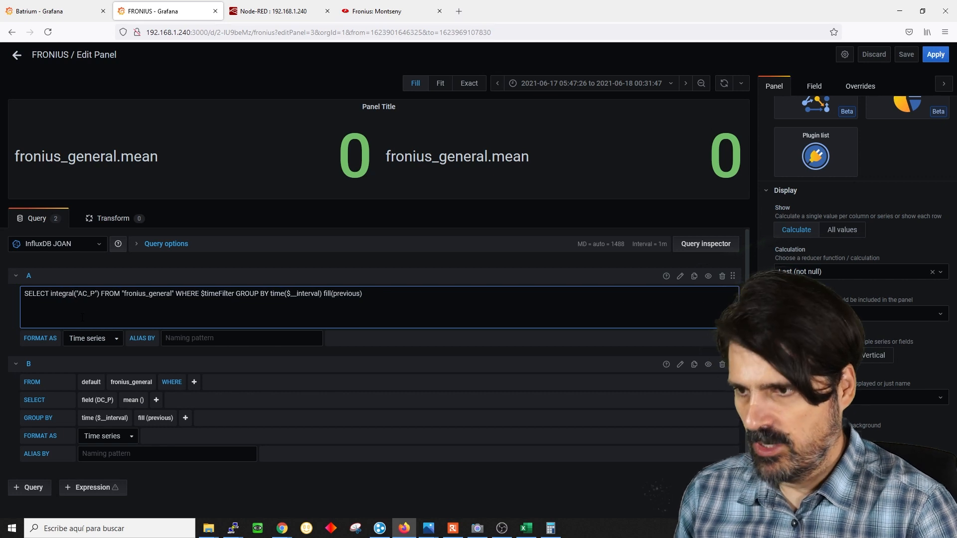
{"action": "key", "text": "Right"}
{"action": "key", "text": "Right"}
{"action": "key", "text": "Right"}
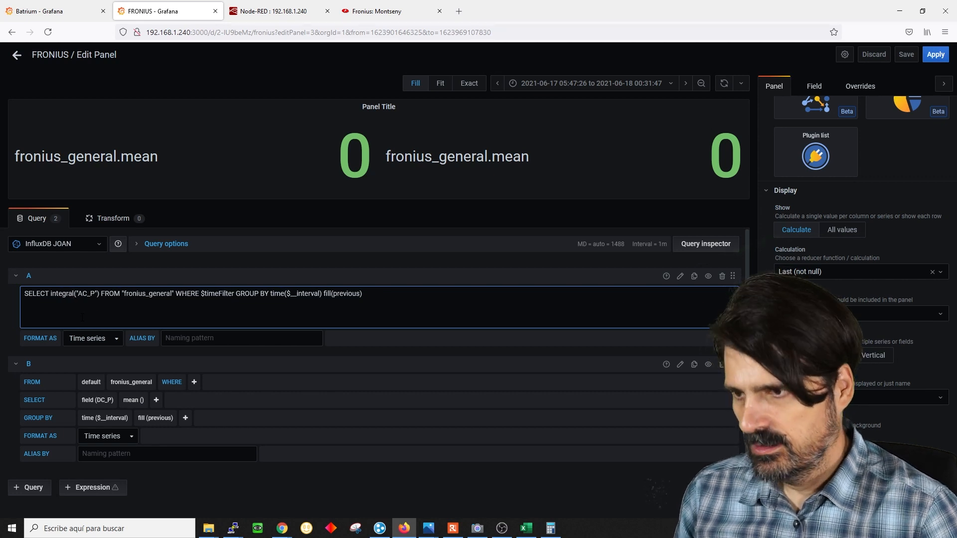
{"action": "key", "text": "Right"}
{"action": "key", "text": "Right"}
{"action": "key", "text": "Right"}
{"action": "key", "text": "Right"}
{"action": "type", "text": ", 1h"}
{"action": "key", "text": "Delete"}
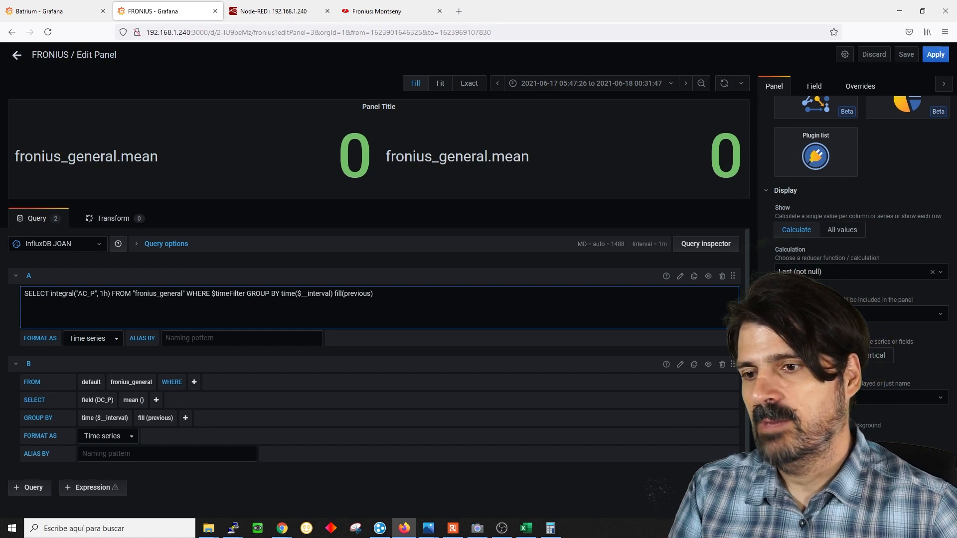
Remove the GROUP BY time and fill(previous) clauses from query A and run it.
{"action": "left_click_drag", "start_coordinate": [247, 293], "coordinate": [341, 293]}
{"action": "key", "text": "Delete"}
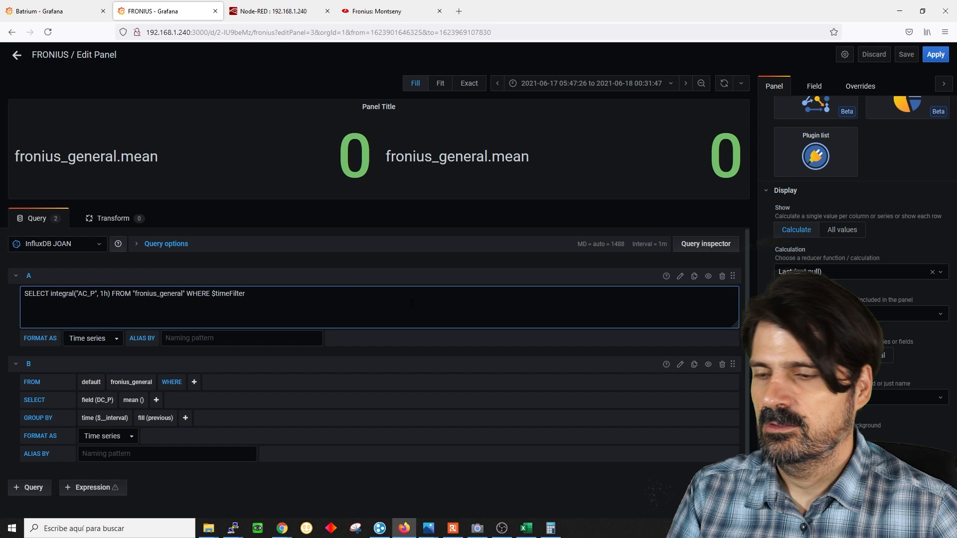
{"action": "left_click", "coordinate": [373, 352]}
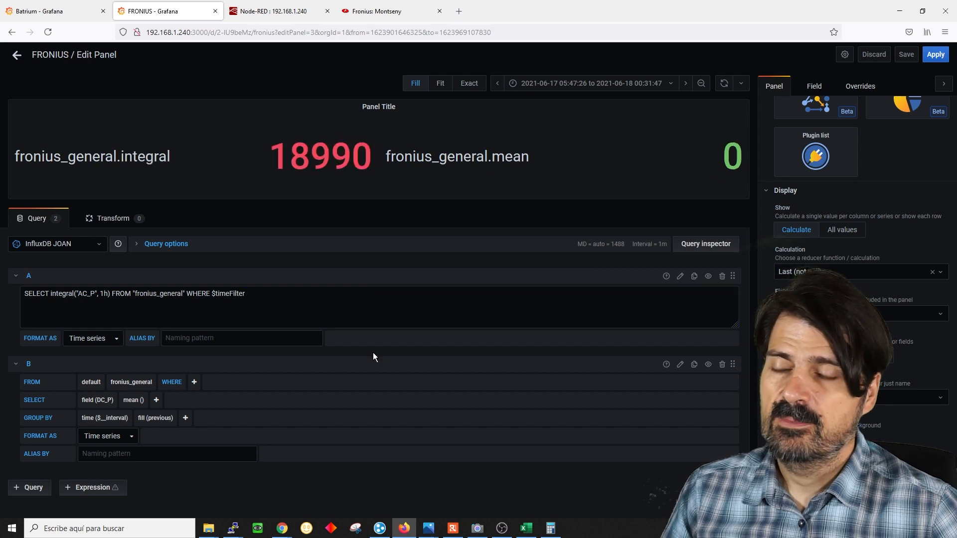
{"action": "left_click_drag", "start_coordinate": [306, 156], "coordinate": [280, 157]}
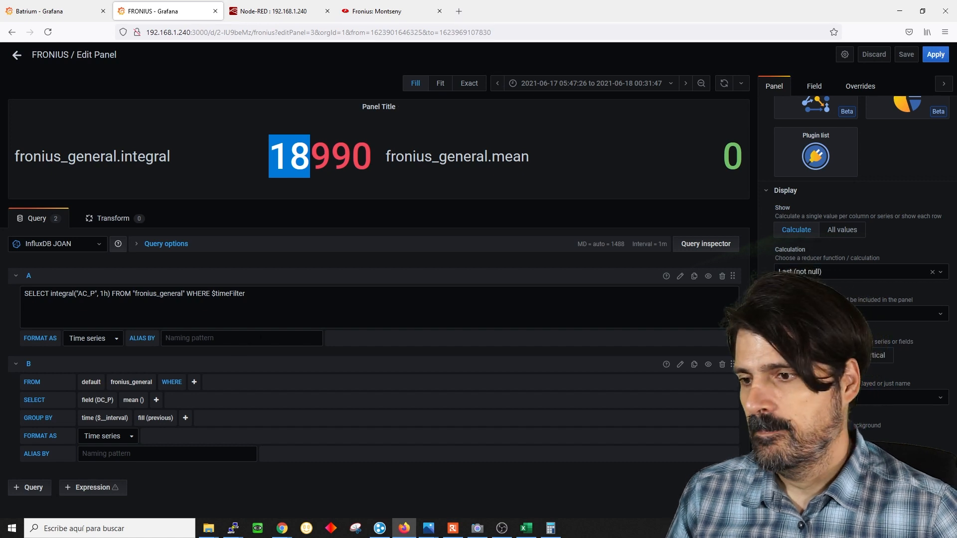
Rewrite query B as raw text selecting integral("DC_P",1h) from fronius_general, without the GROUP BY and fill clauses.
{"action": "left_click", "coordinate": [680, 365]}
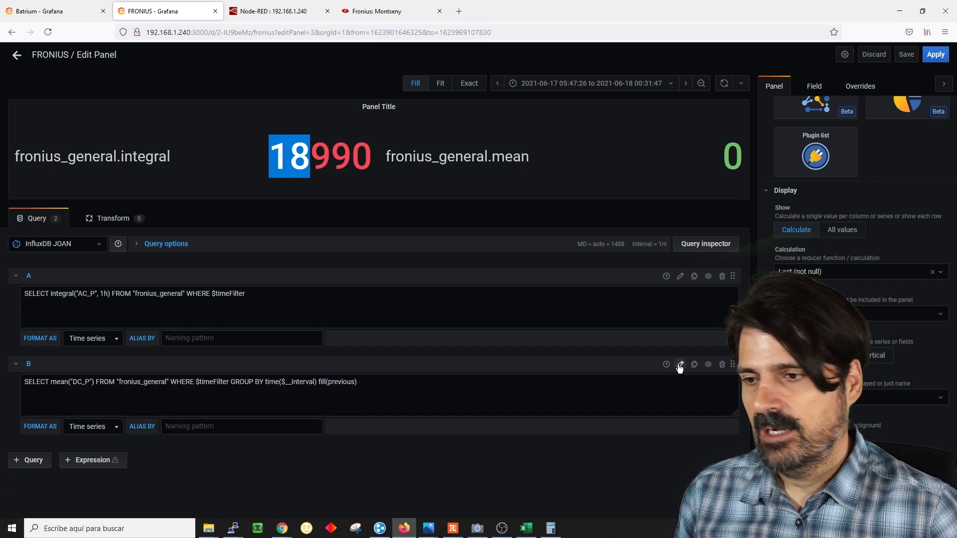
{"action": "double_click", "coordinate": [60, 382]}
{"action": "type", "text": "integral"}
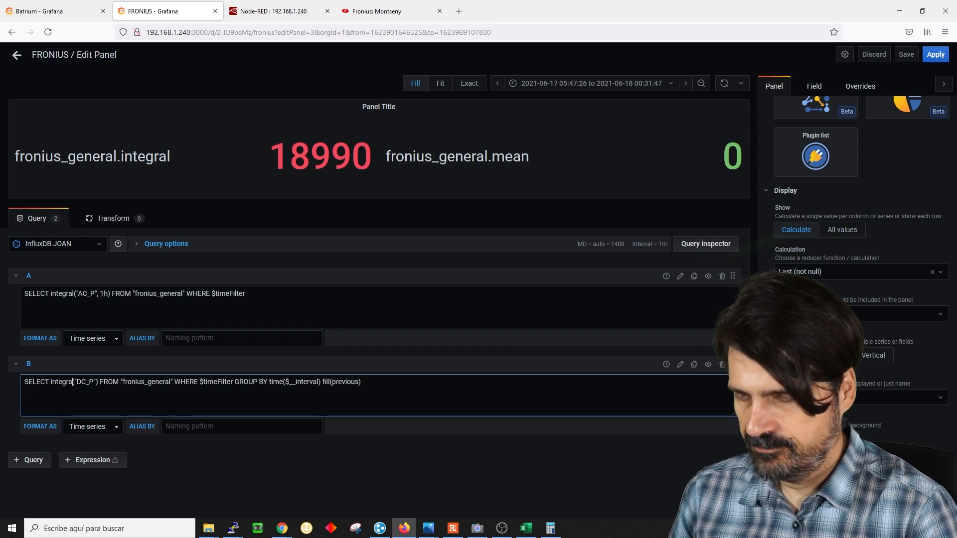
{"action": "left_click", "coordinate": [97, 382]}
{"action": "type", "text": ",1h"}
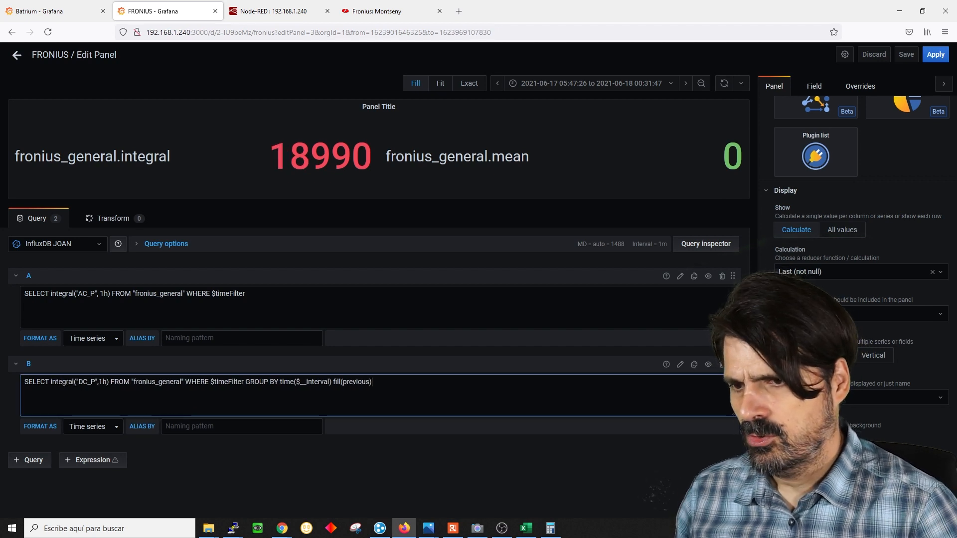
{"action": "left_click_drag", "start_coordinate": [373, 382], "coordinate": [245, 382]}
{"action": "key", "text": "BackSpace"}
Give query A the alias KWH AC and query B the alias KWH DC.
{"action": "left_click", "coordinate": [194, 337]}
{"action": "type", "text": "KWH AC"}
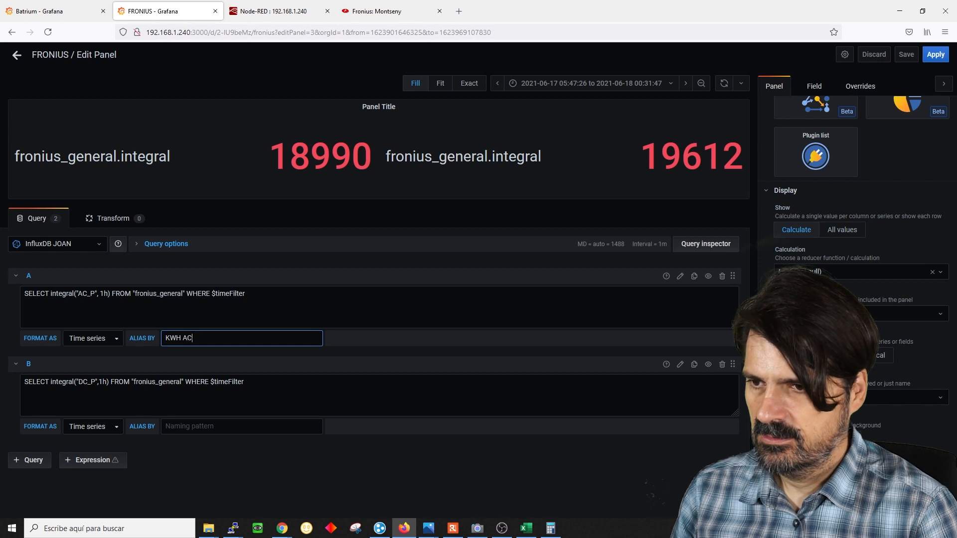
{"action": "key", "text": "ctrl+a"}
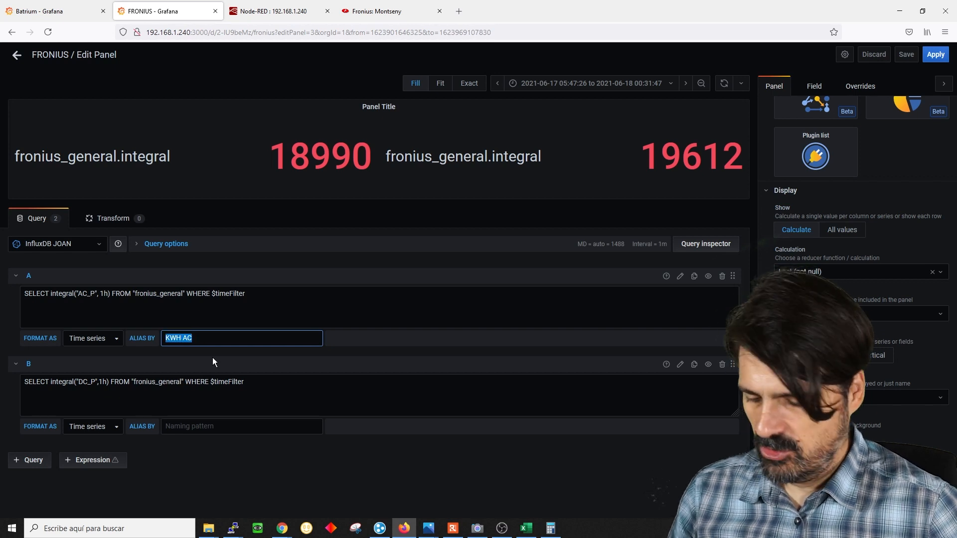
{"action": "key", "text": "ctrl+c"}
{"action": "left_click", "coordinate": [199, 426]}
{"action": "key", "text": "ctrl+v"}
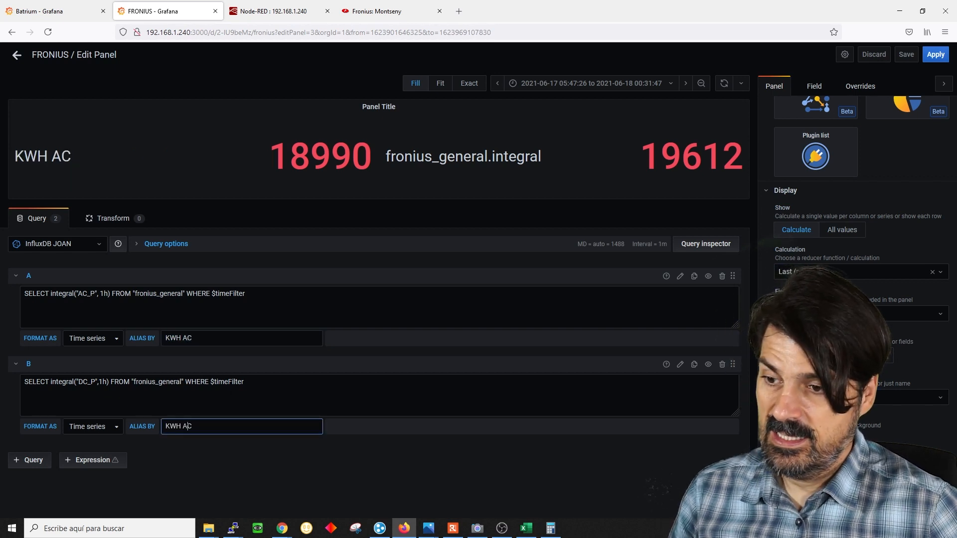
{"action": "left_click", "coordinate": [188, 426]}
{"action": "key", "text": "BackSpace"}
{"action": "type", "text": "C"}
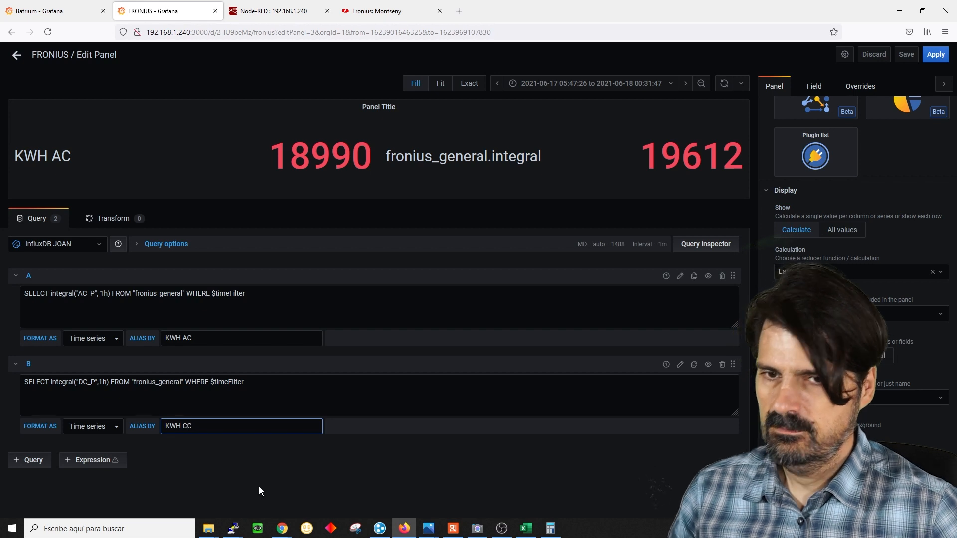
{"action": "key", "text": "BackSpace"}
{"action": "type", "text": "D"}
{"action": "left_click", "coordinate": [780, 252]}
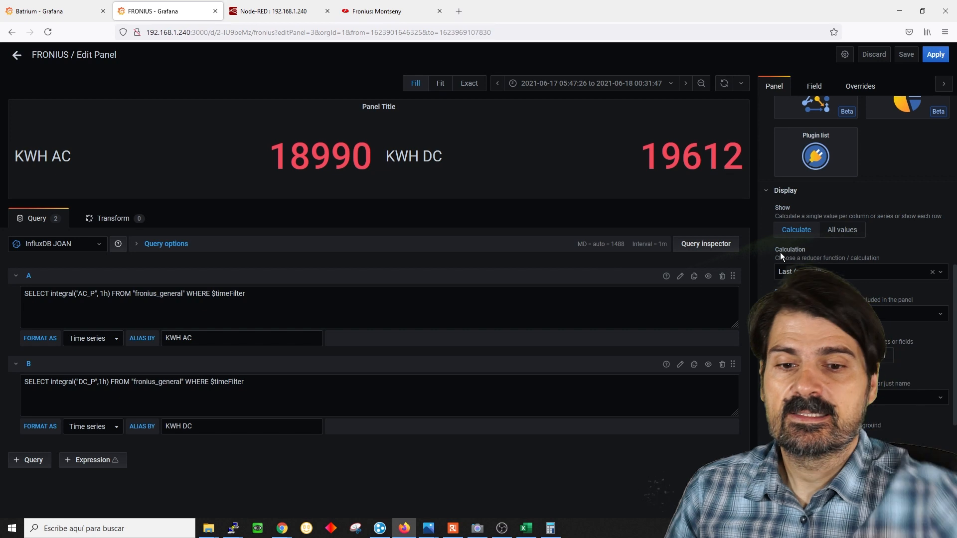
Set the stat panel's unit to Watt-hour (Wh) and return to the FRONIUS dashboard.
{"action": "left_click", "coordinate": [815, 87]}
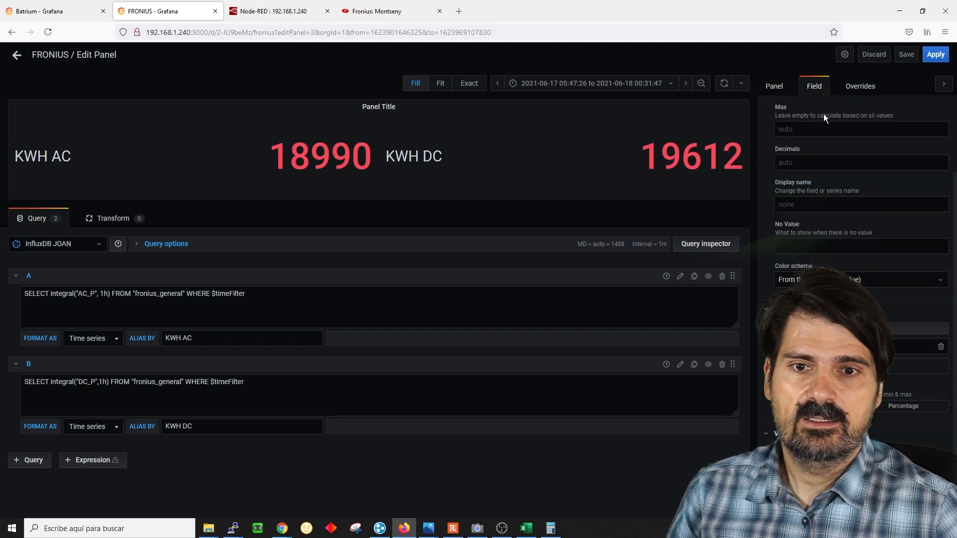
{"action": "scroll", "coordinate": [806, 189], "scroll_direction": "up", "scroll_amount": 3}
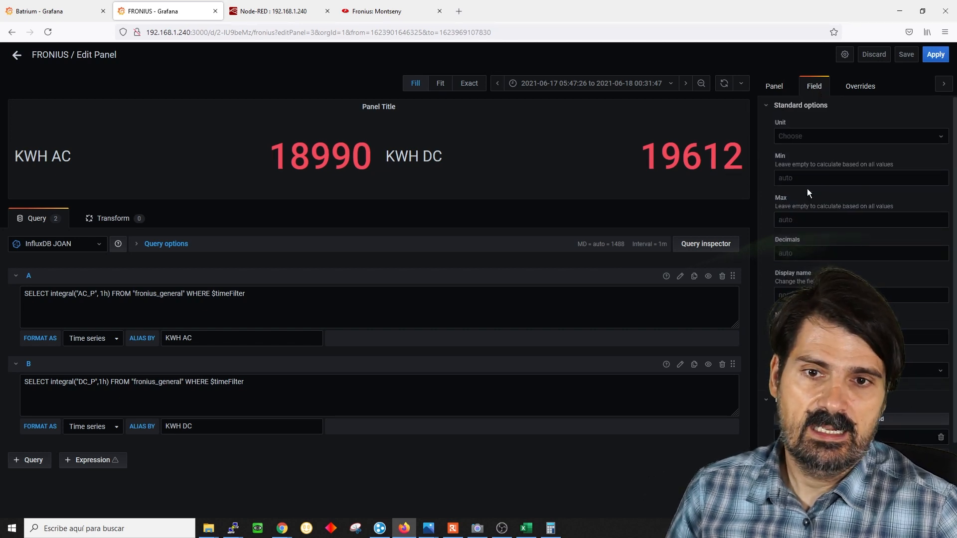
{"action": "left_click", "coordinate": [800, 137]}
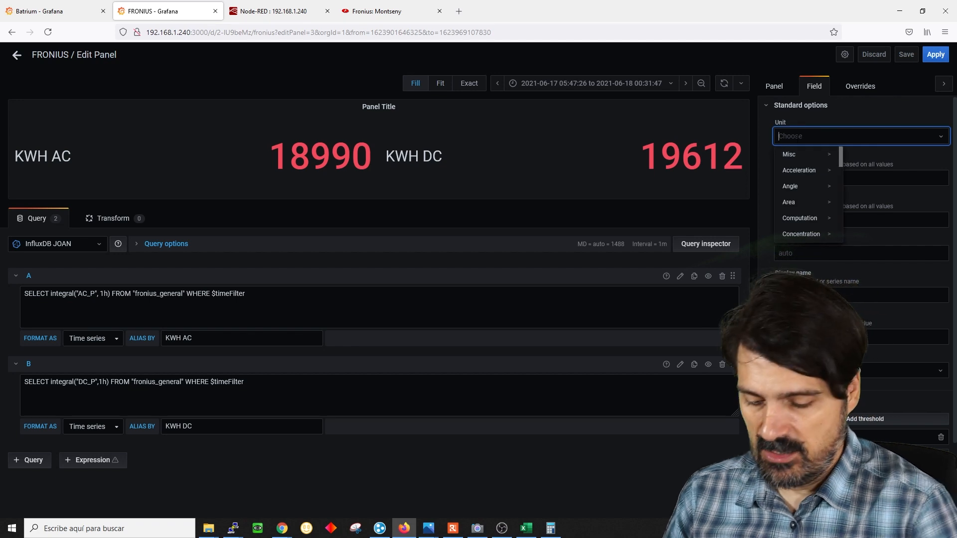
{"action": "type", "text": "kw"}
{"action": "key", "text": "BackSpace"}
{"action": "key", "text": "BackSpace"}
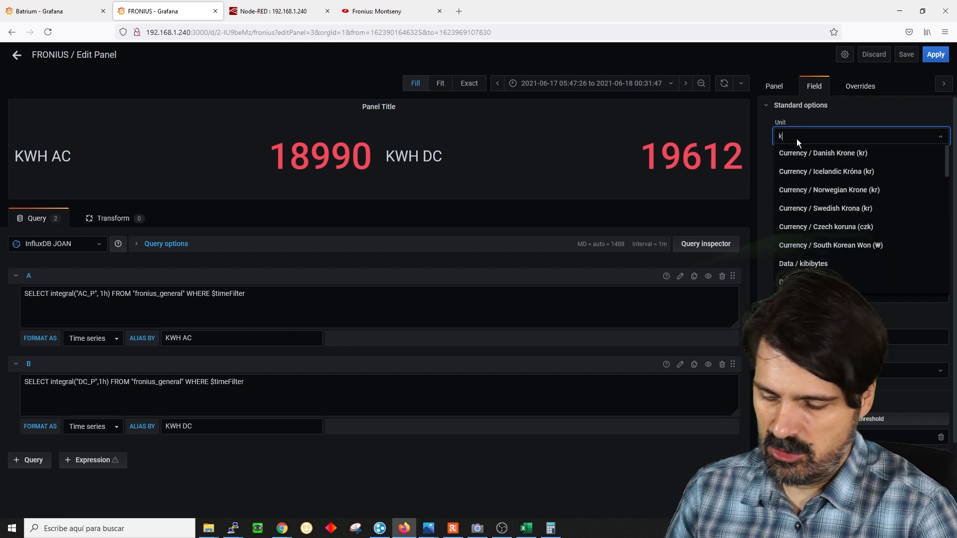
{"action": "type", "text": "wh"}
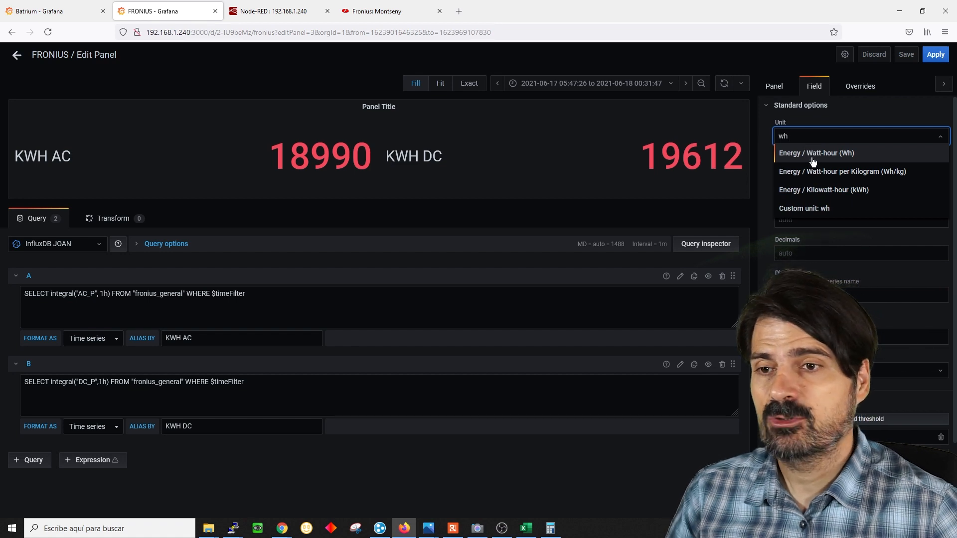
{"action": "left_click", "coordinate": [811, 154]}
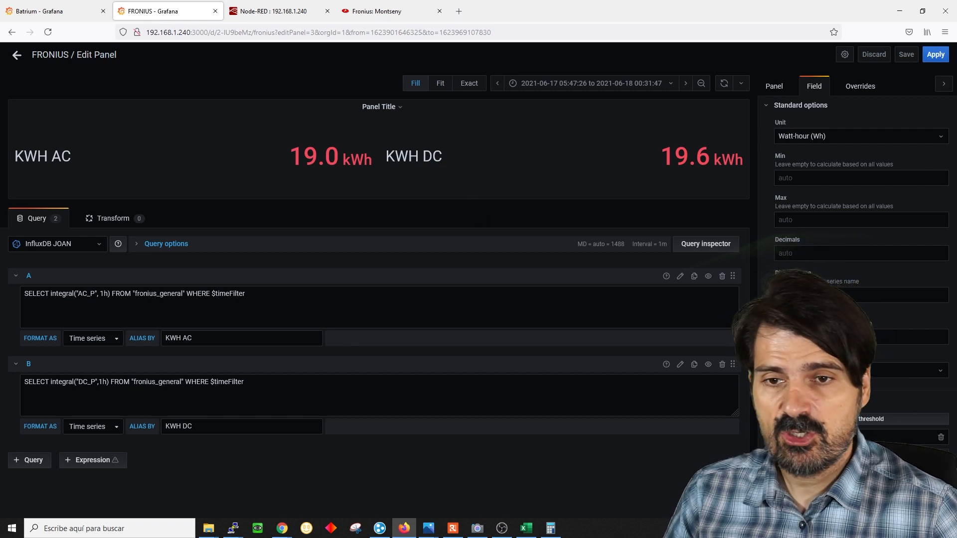
{"action": "left_click_drag", "start_coordinate": [710, 158], "coordinate": [668, 158]}
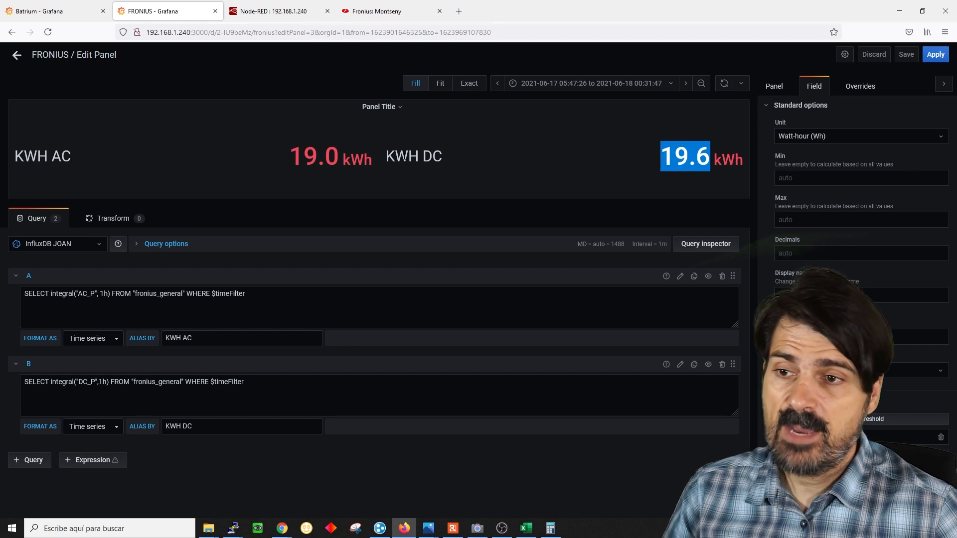
{"action": "left_click_drag", "start_coordinate": [339, 159], "coordinate": [318, 159]}
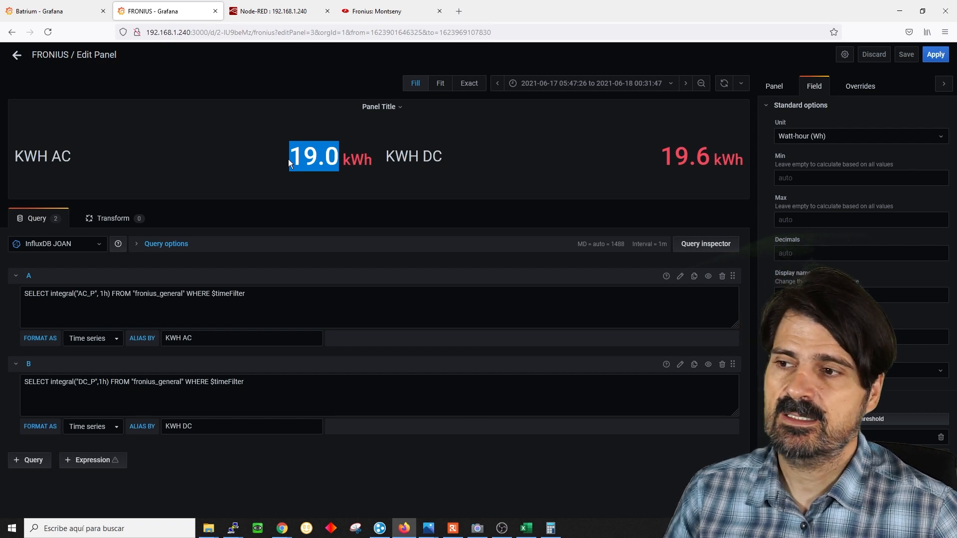
{"action": "key", "text": "Escape"}
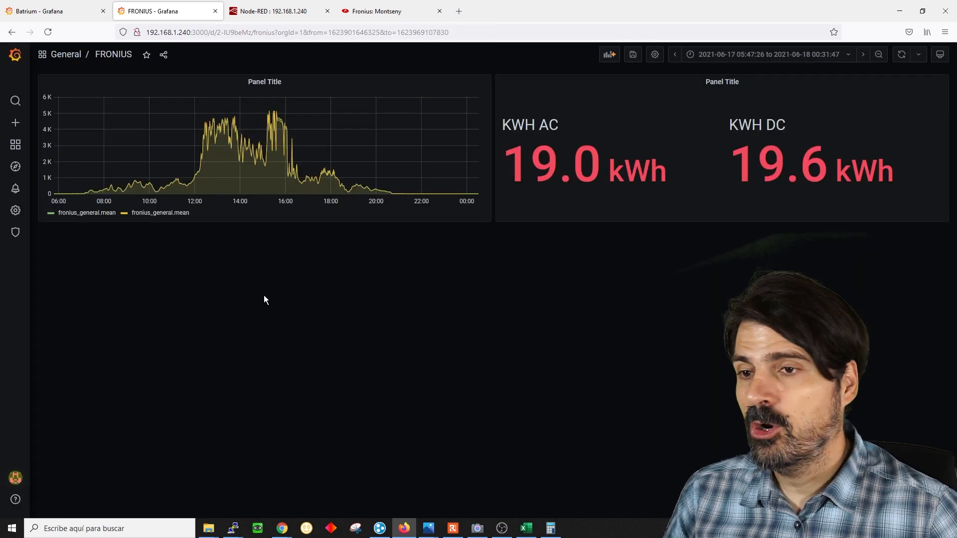
Duplicate the AC and DC power graph panel and place the copy directly below the original.
{"action": "left_click", "coordinate": [272, 84]}
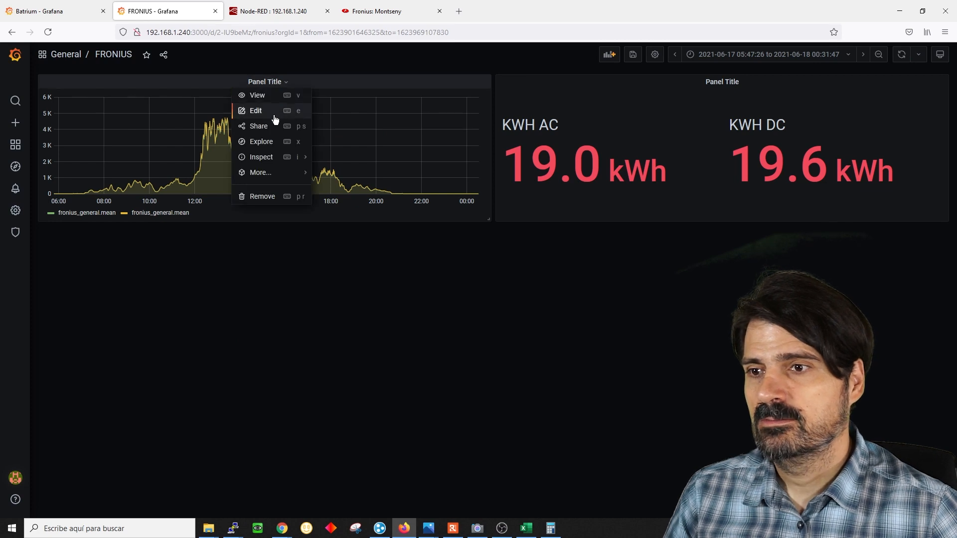
{"action": "mouse_move", "coordinate": [274, 173]}
{"action": "left_click", "coordinate": [332, 173]}
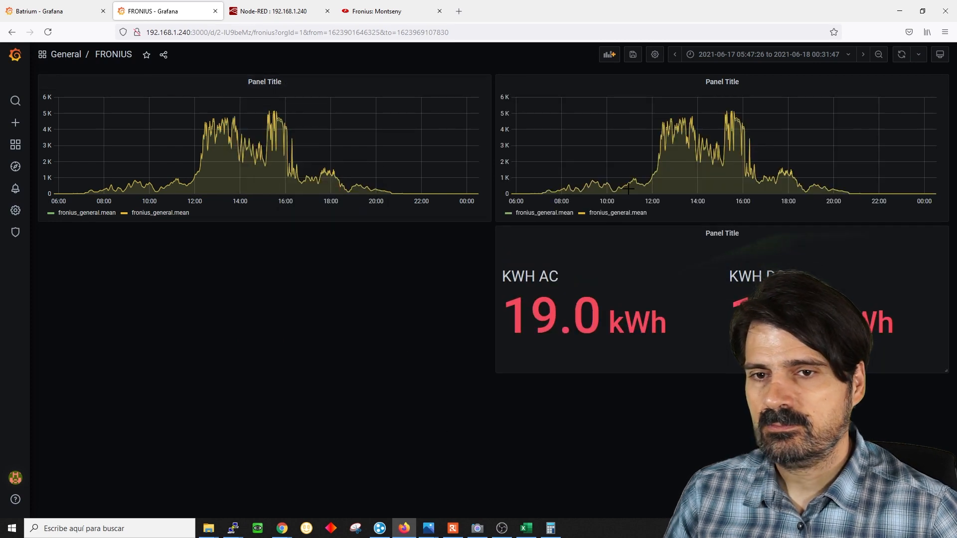
{"action": "left_click_drag", "start_coordinate": [762, 82], "coordinate": [304, 242]}
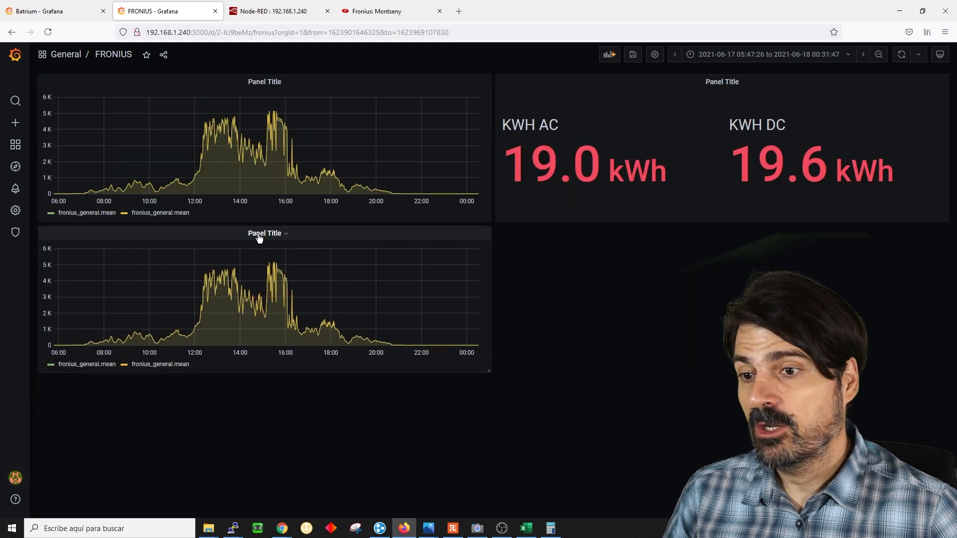
Edit the copied graph panel and point query A to field DCW_1 of the fronius_string measurement.
{"action": "left_click", "coordinate": [258, 237]}
{"action": "left_click", "coordinate": [260, 266]}
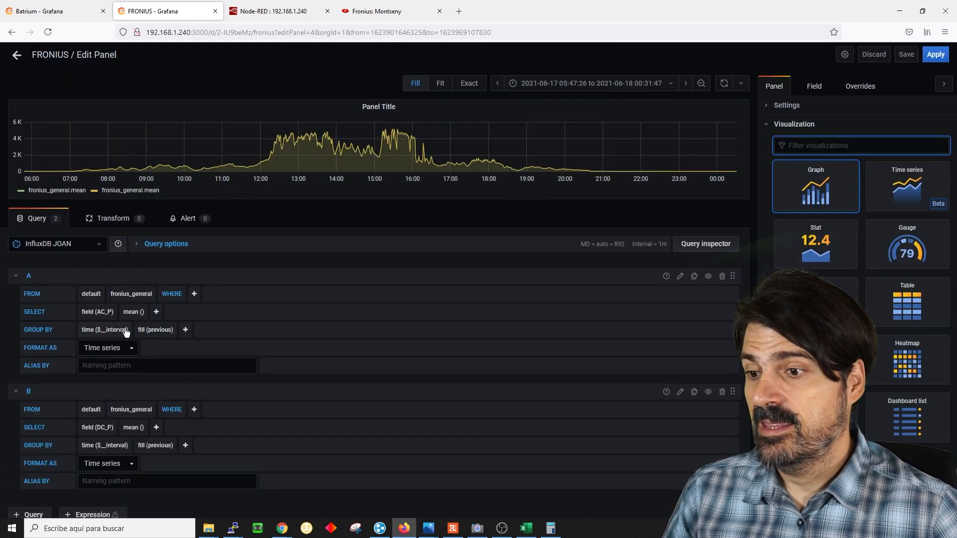
{"action": "left_click", "coordinate": [124, 294]}
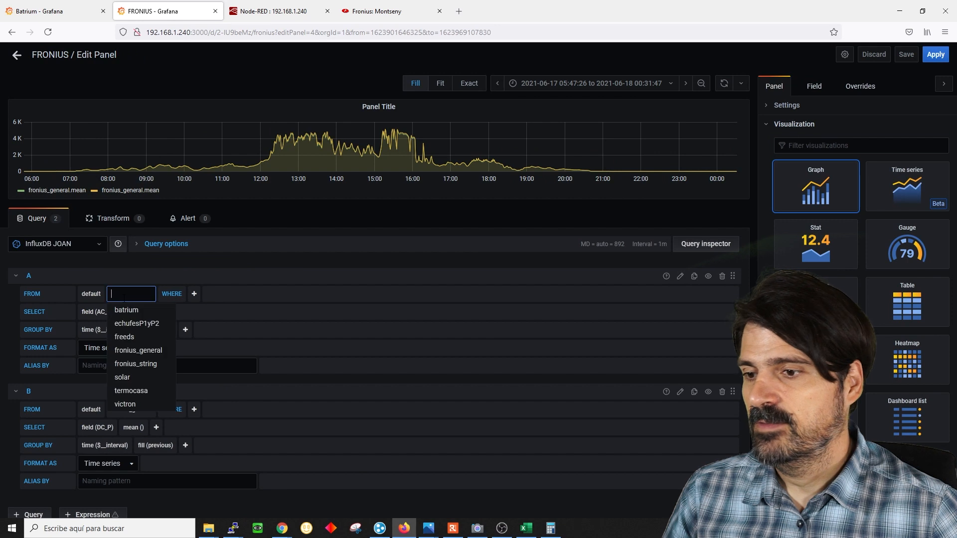
{"action": "left_click", "coordinate": [133, 368]}
{"action": "left_click", "coordinate": [102, 312]}
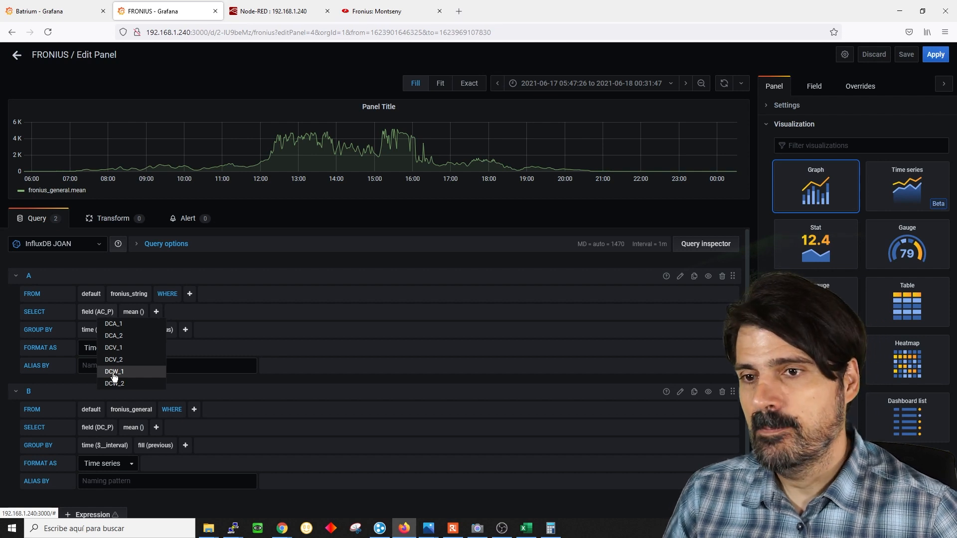
{"action": "left_click", "coordinate": [114, 373]}
Point query B to field DCW_2 of fronius_string and apply the panel to the dashboard.
{"action": "left_click", "coordinate": [131, 414]}
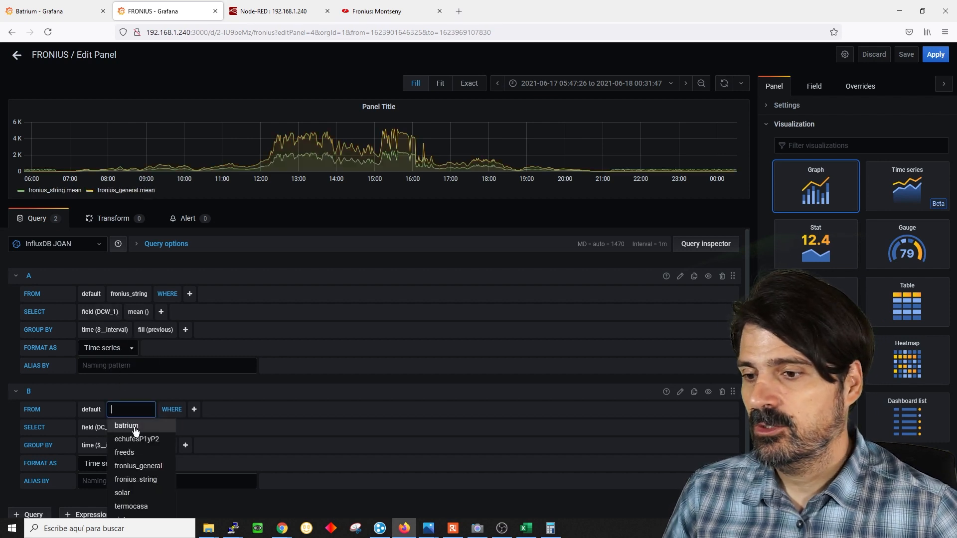
{"action": "left_click", "coordinate": [136, 480]}
{"action": "left_click", "coordinate": [106, 428]}
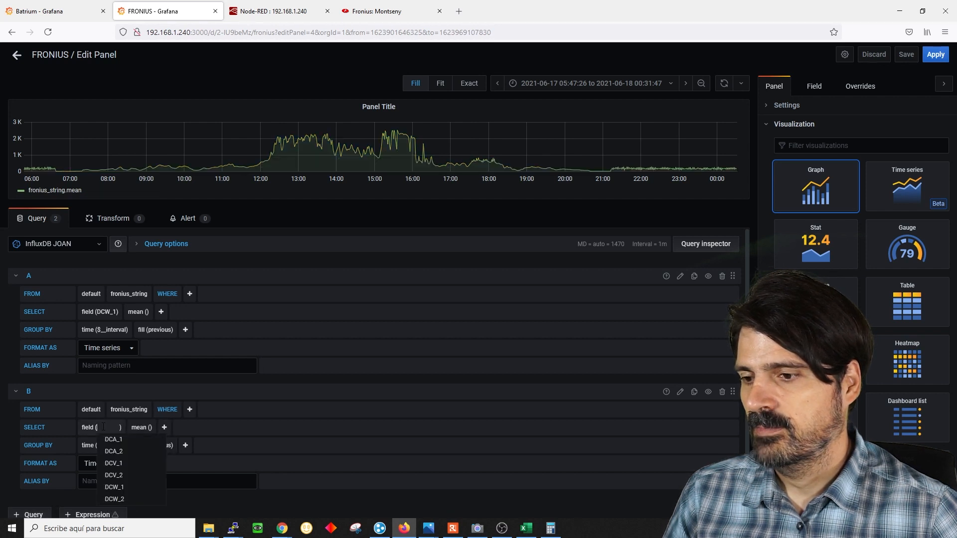
{"action": "left_click", "coordinate": [114, 498]}
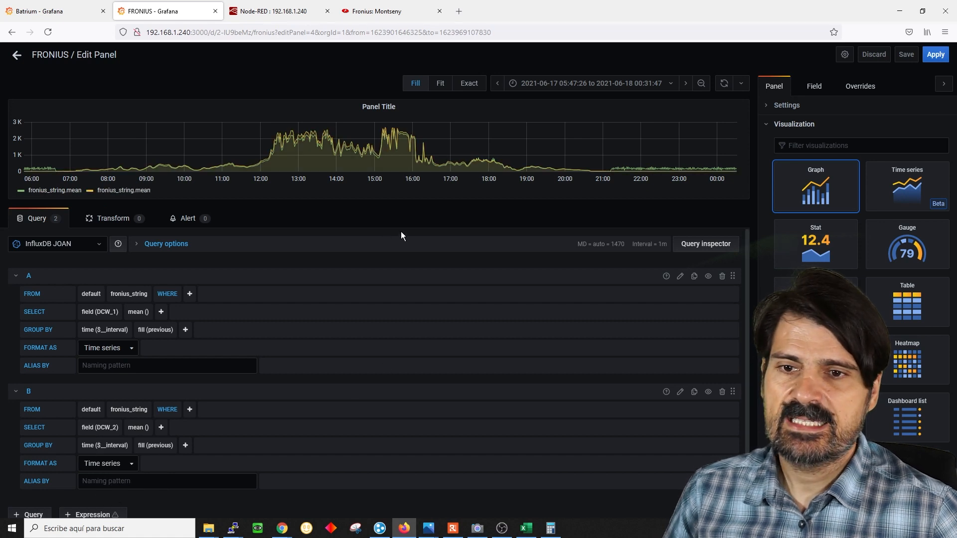
{"action": "left_click", "coordinate": [936, 55]}
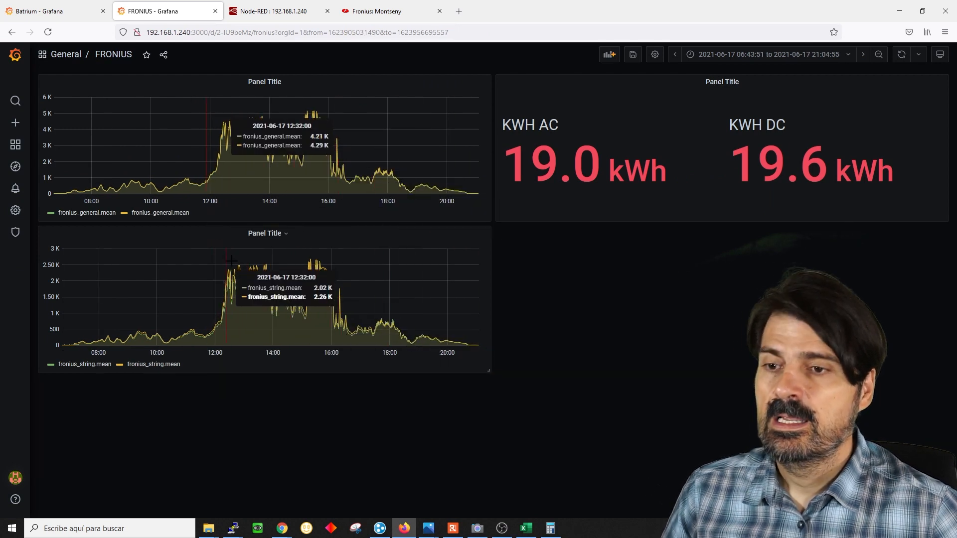
Duplicate the graph panel showing the two fronius_string series and open the copy for editing.
{"action": "left_click", "coordinate": [266, 240]}
{"action": "mouse_move", "coordinate": [286, 325]}
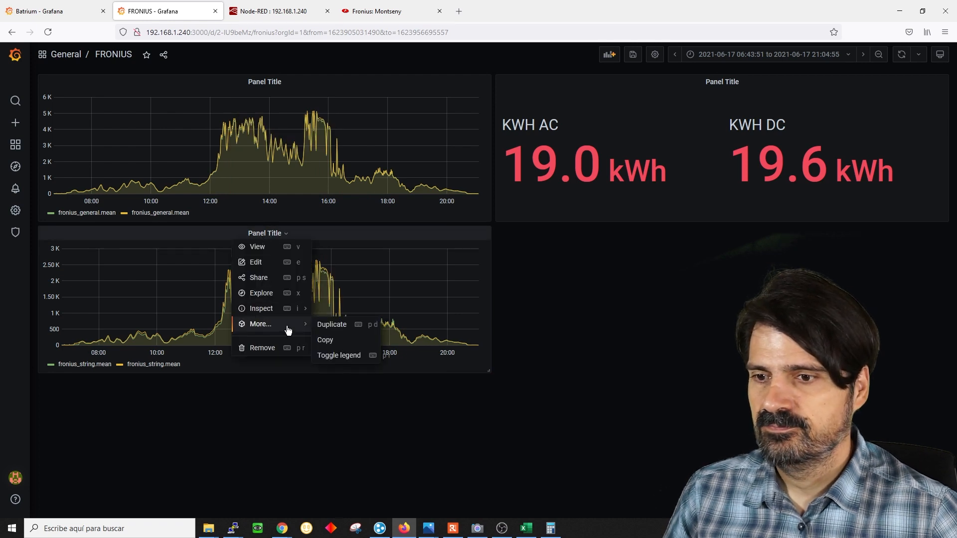
{"action": "left_click", "coordinate": [343, 332]}
{"action": "left_click", "coordinate": [723, 234]}
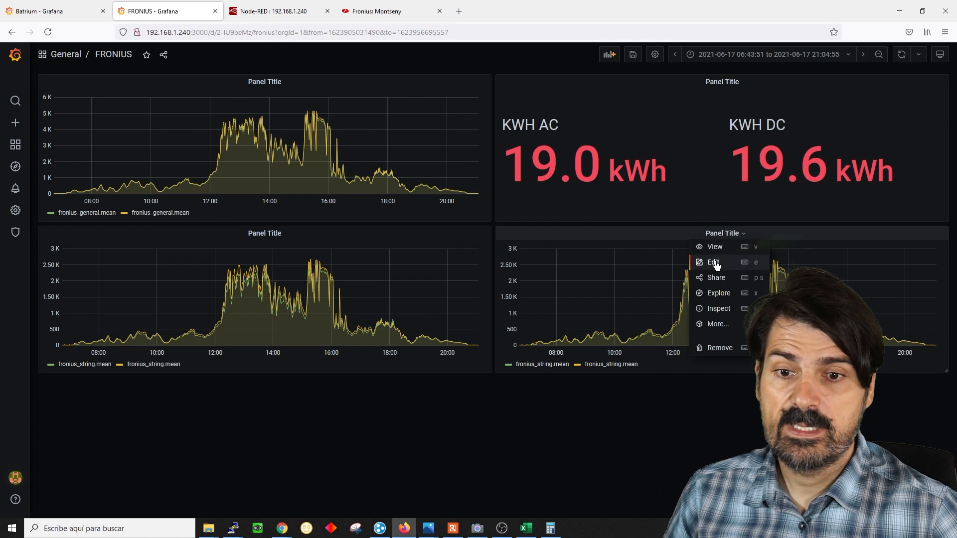
{"action": "left_click", "coordinate": [713, 263]}
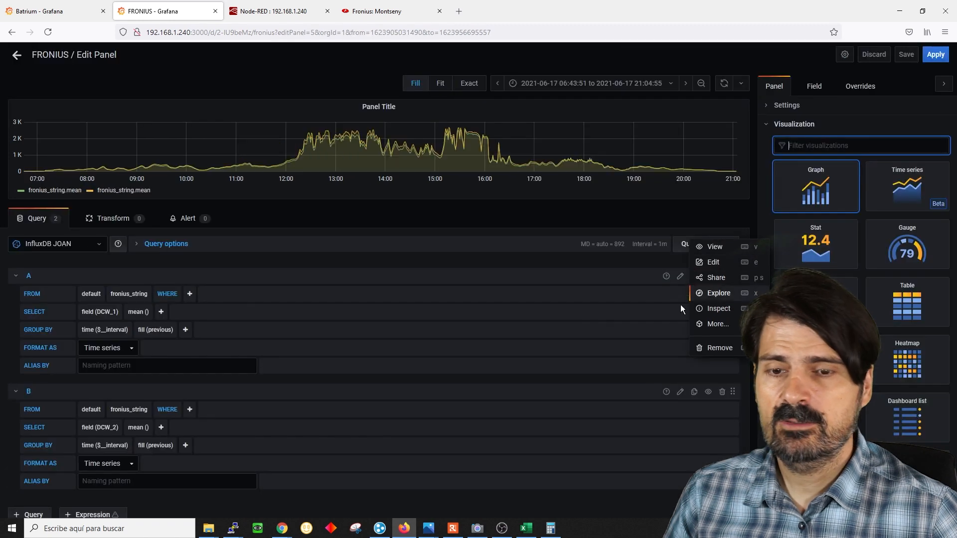
Change the copied panel's visualization to Stat and turn off its background graph.
{"action": "left_click", "coordinate": [820, 247]}
{"action": "scroll", "coordinate": [820, 248], "scroll_direction": "down", "scroll_amount": 8}
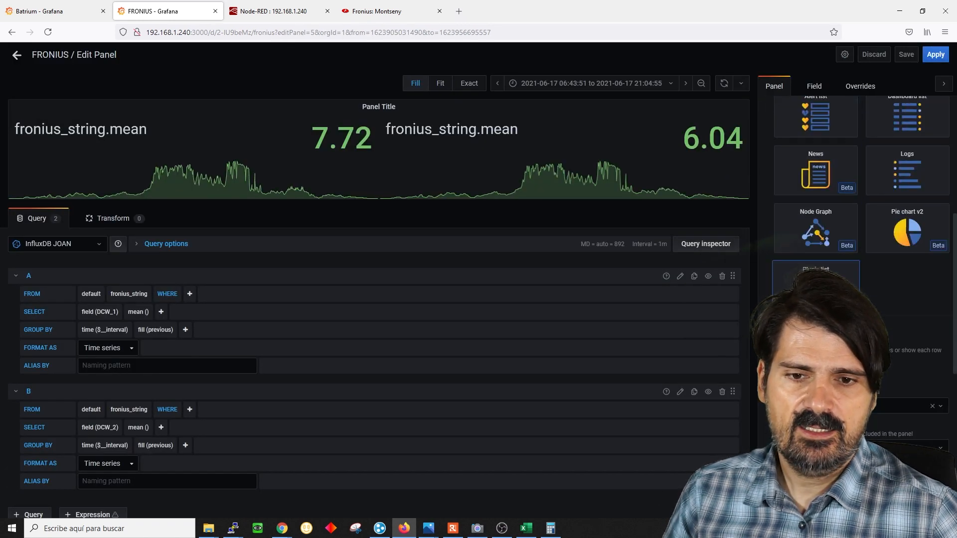
{"action": "scroll", "coordinate": [857, 200], "scroll_direction": "down", "scroll_amount": 2}
{"action": "scroll", "coordinate": [857, 199], "scroll_direction": "down", "scroll_amount": 3}
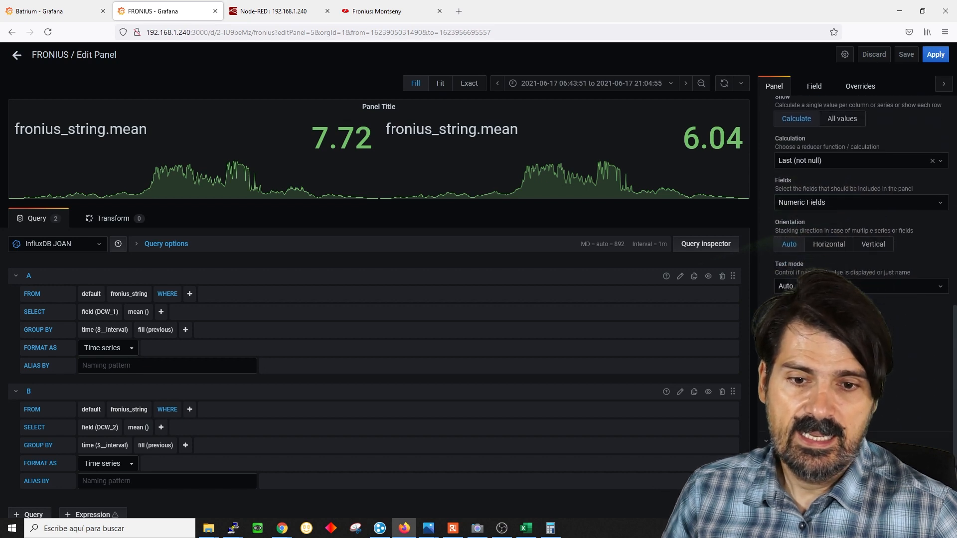
{"action": "left_click", "coordinate": [790, 361]}
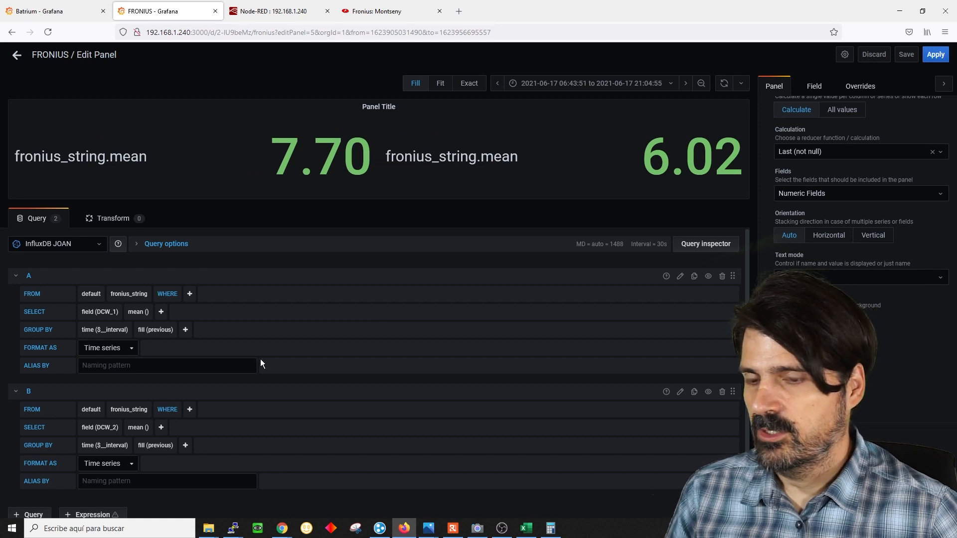
Switch query A to raw text editing and replace its mean selection with integral("DCW_1",1h).
{"action": "left_click", "coordinate": [680, 277]}
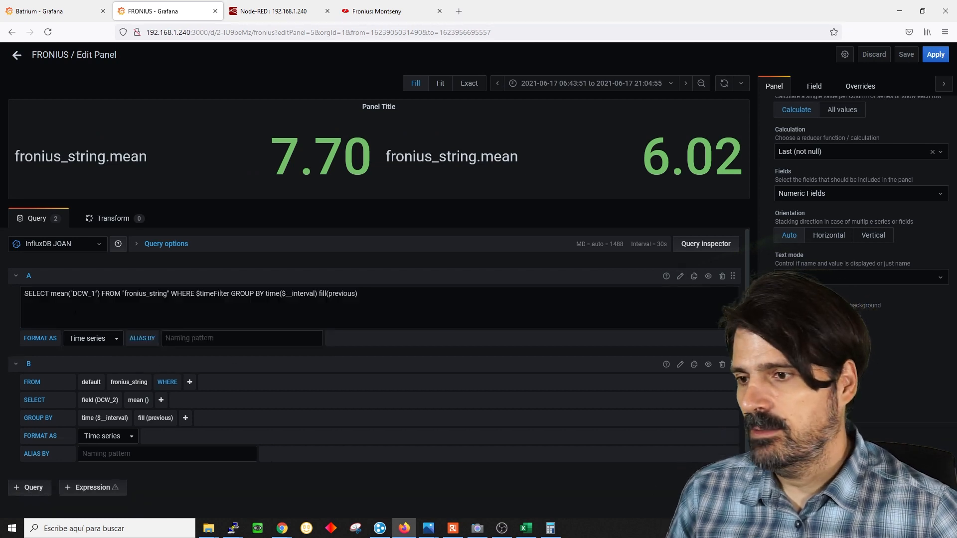
{"action": "double_click", "coordinate": [59, 294]}
{"action": "type", "text": "integra"}
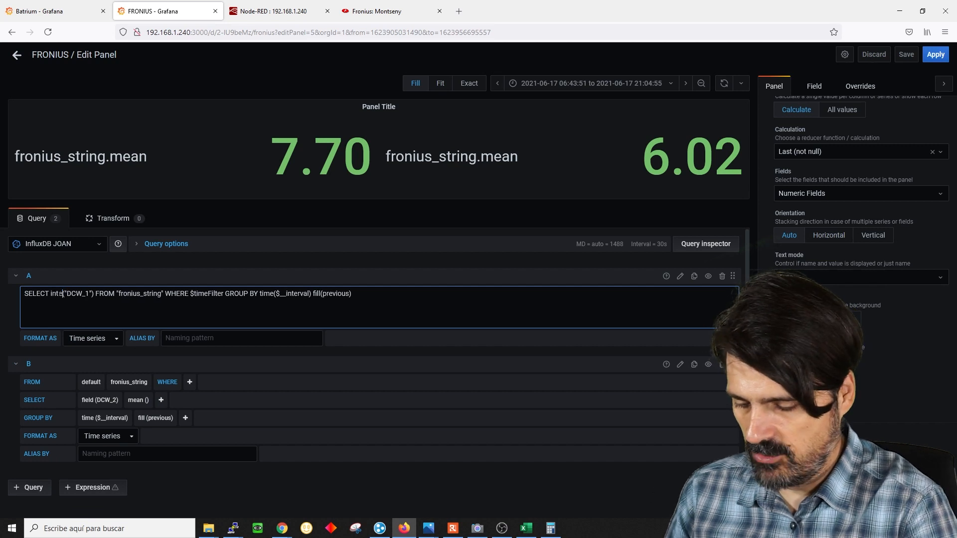
{"action": "type", "text": "l"}
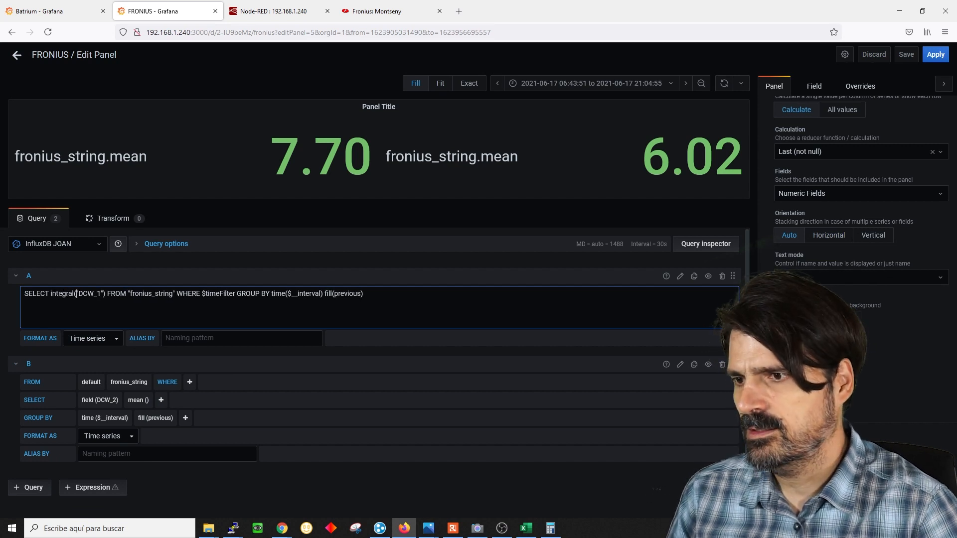
{"action": "key", "text": "Left"}
{"action": "type", "text": ",1h"}
{"action": "key", "text": "End"}
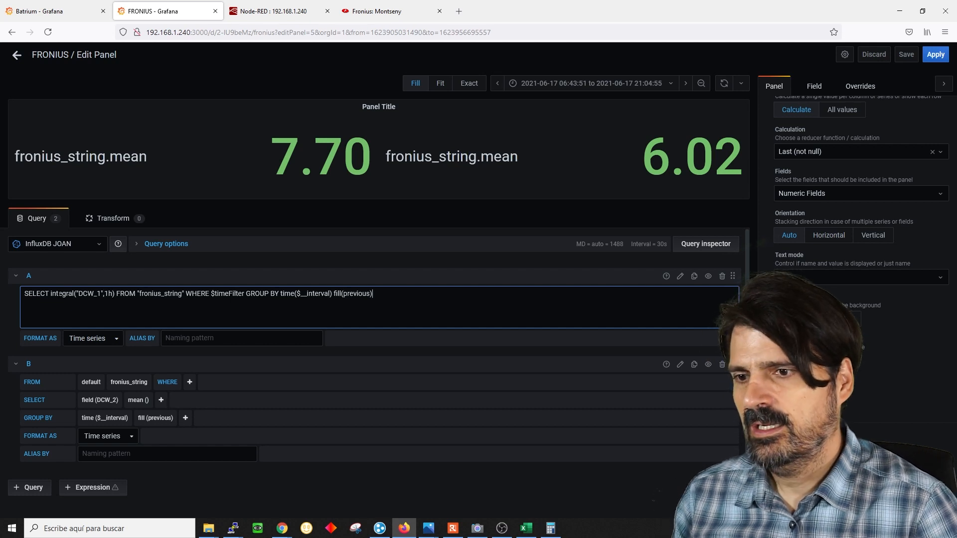
Remove the GROUP BY time($__interval) fill(previous) clause from query A.
{"action": "key", "text": "ctrl+shift+Left"}
{"action": "key", "text": "ctrl+shift+Left"}
{"action": "key", "text": "ctrl+shift+Left"}
{"action": "key", "text": "ctrl+shift+Left"}
{"action": "key", "text": "ctrl+shift+Left"}
{"action": "key", "text": "BackSpace"}
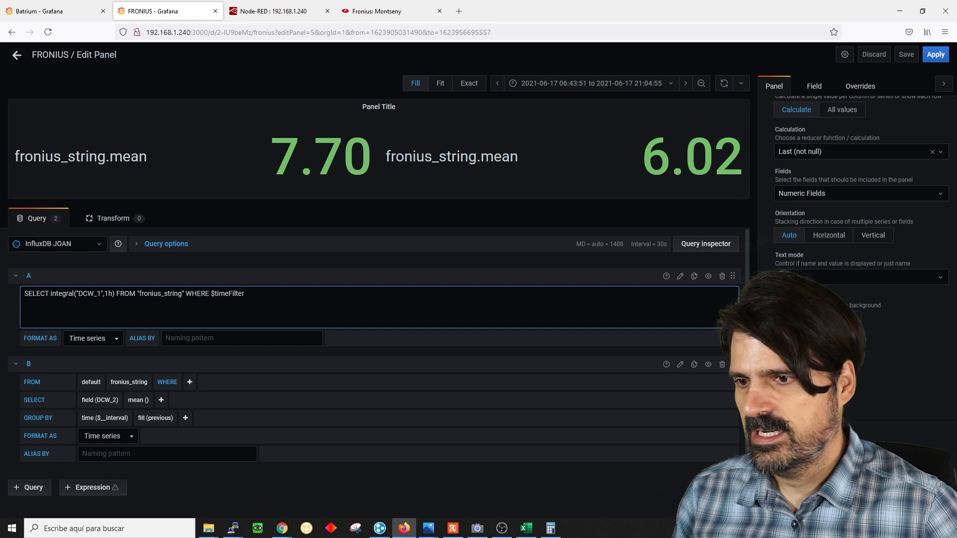
Set query A's alias to KWH STRING 1.
{"action": "left_click", "coordinate": [195, 338]}
{"action": "type", "text": "WH"}
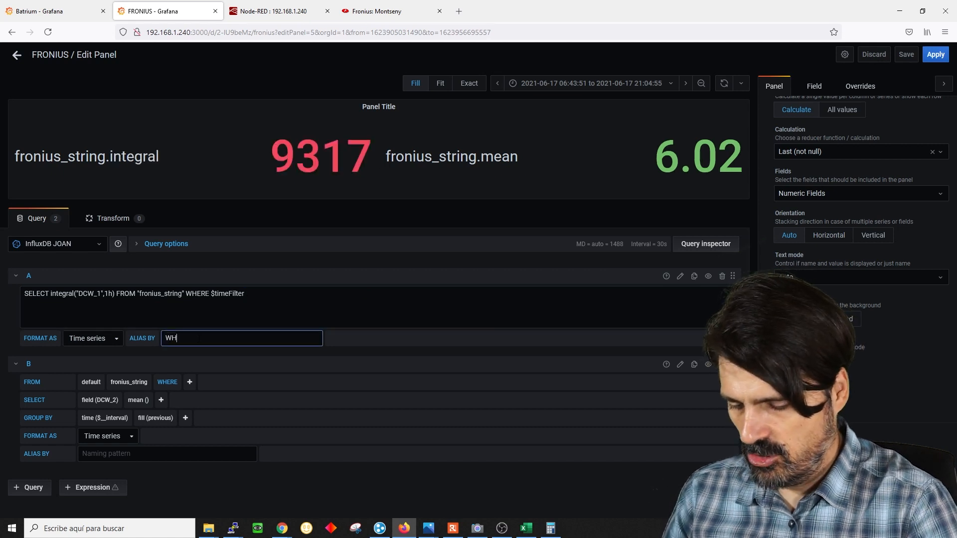
{"action": "key", "text": "BackSpace"}
{"action": "key", "text": "BackSpace"}
{"action": "type", "text": "K"}
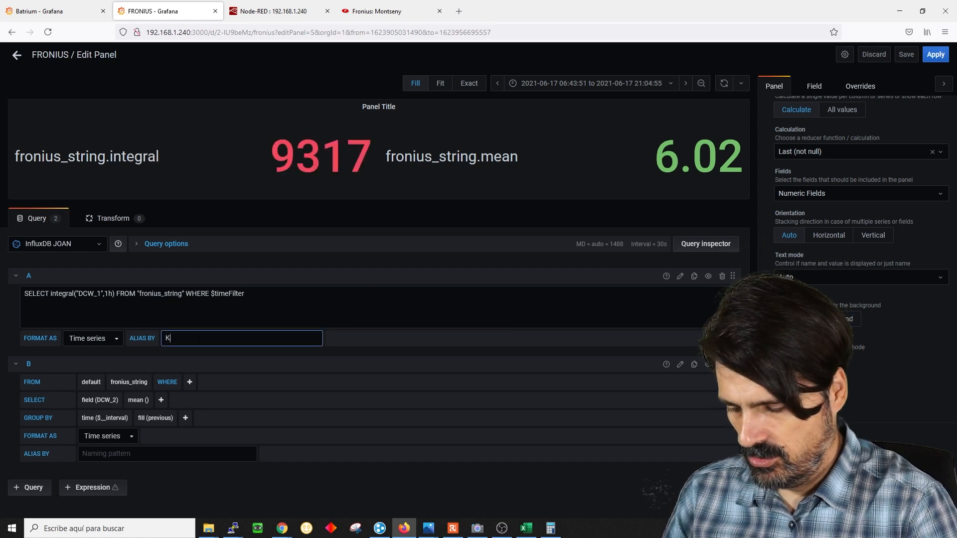
{"action": "type", "text": "WH "}
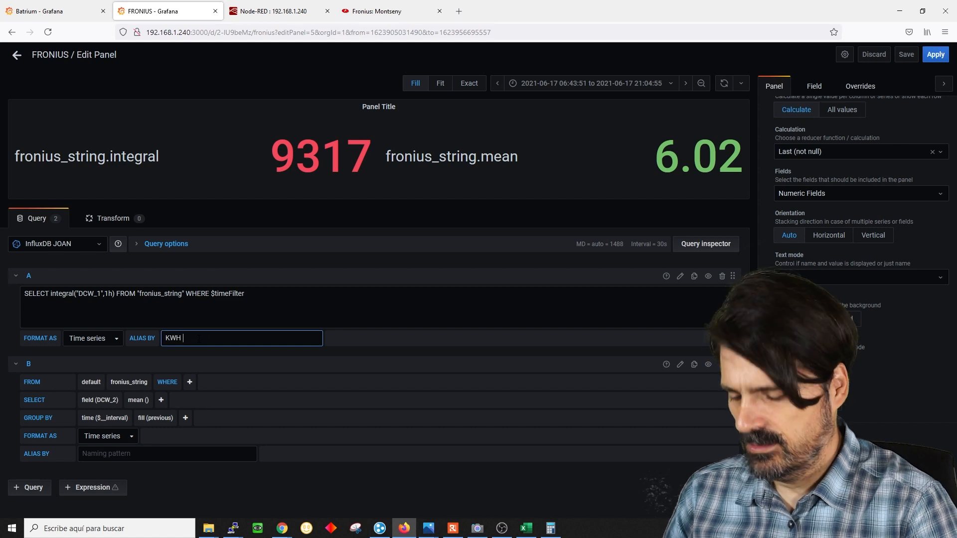
{"action": "type", "text": "STRIN"}
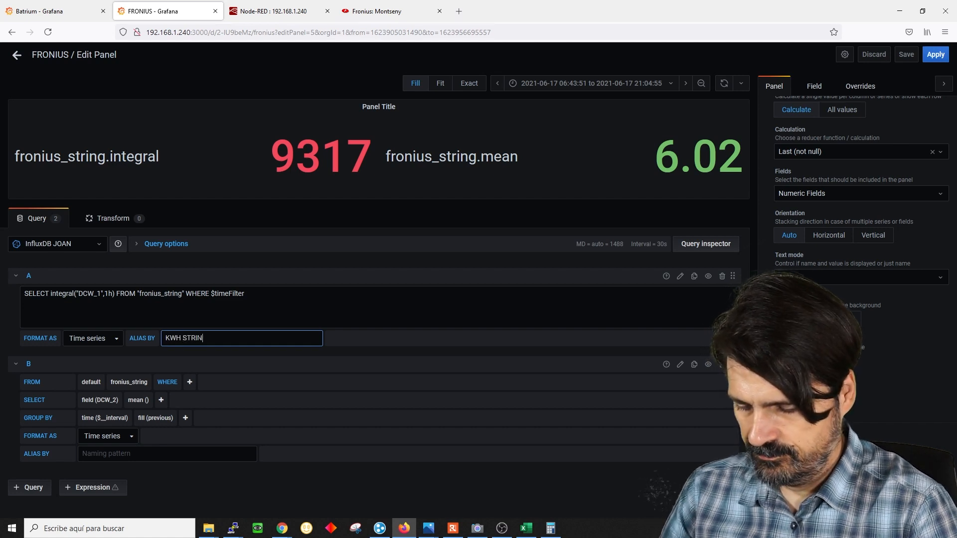
{"action": "type", "text": "G 1"}
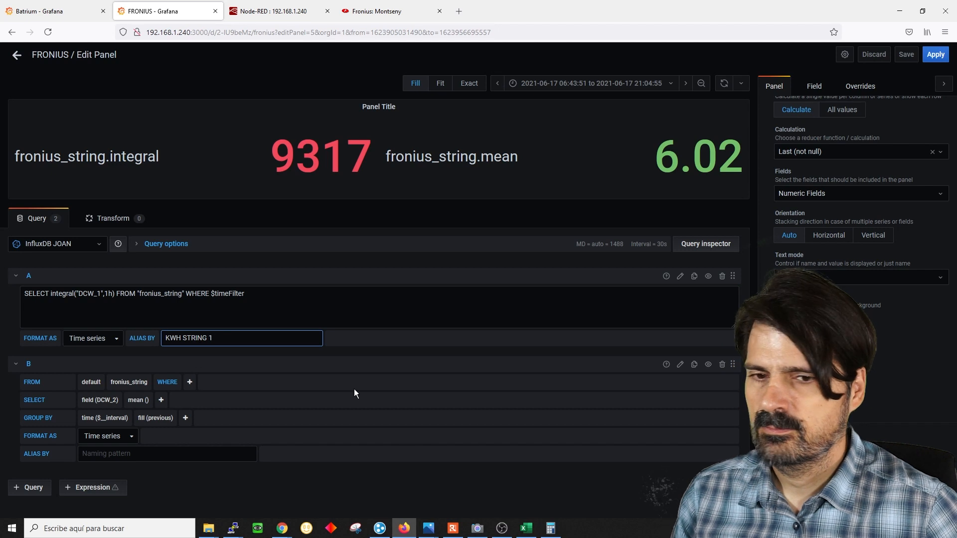
Rewrite query B as raw text to select integral("DCW_2",1h) from fronius_string, without the GROUP BY and fill clauses.
{"action": "left_click", "coordinate": [680, 366]}
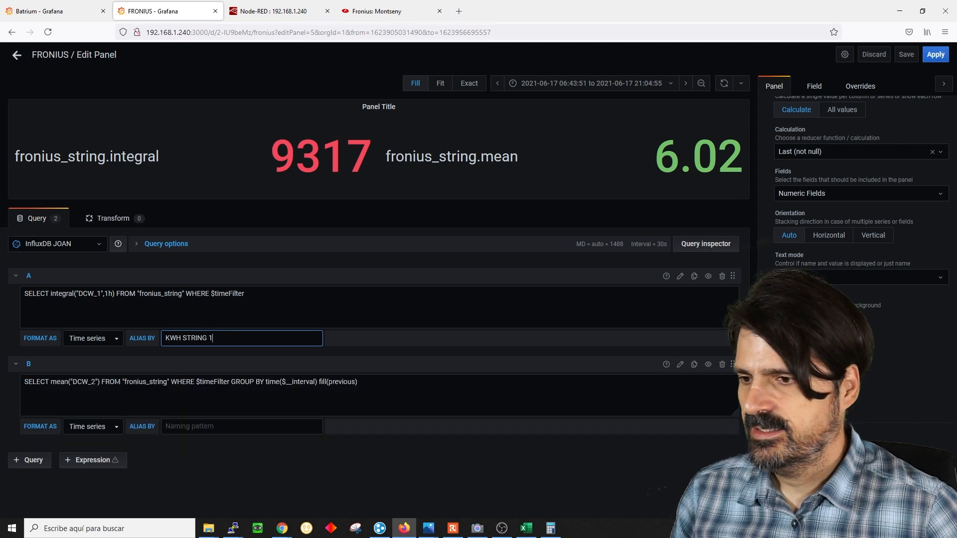
{"action": "double_click", "coordinate": [57, 382]}
{"action": "type", "text": "integra"}
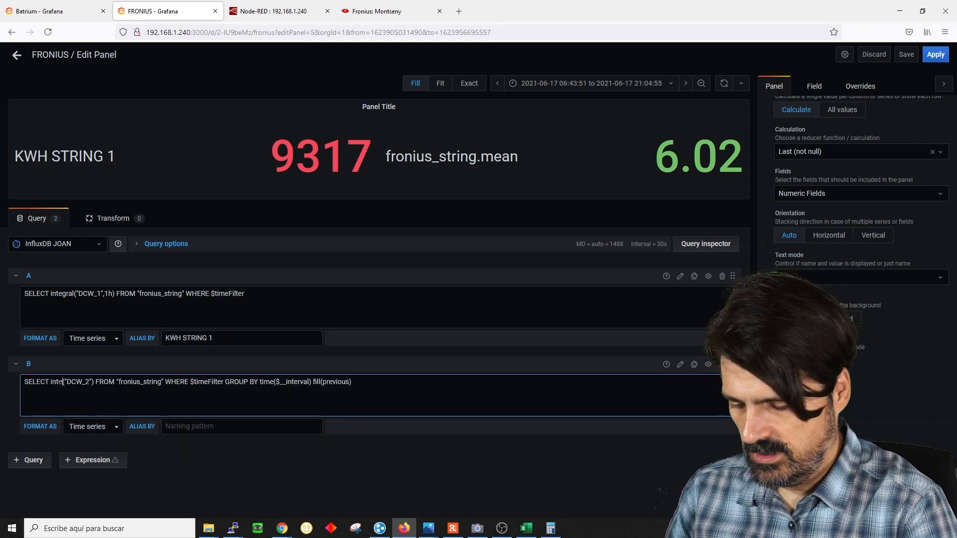
{"action": "type", "text": "l"}
{"action": "left_click", "coordinate": [103, 381]}
{"action": "type", "text": ",1h"}
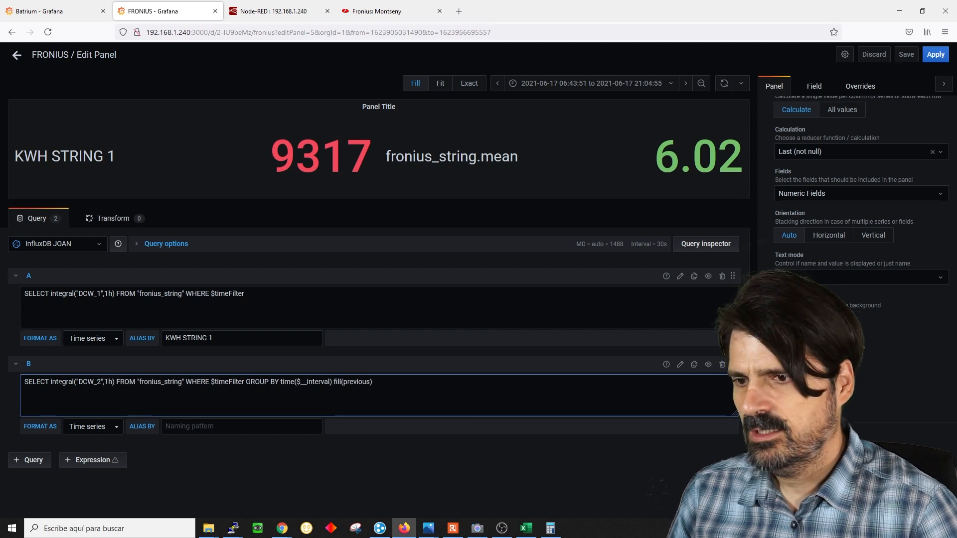
{"action": "left_click_drag", "start_coordinate": [372, 382], "coordinate": [247, 382]}
{"action": "key", "text": "Delete"}
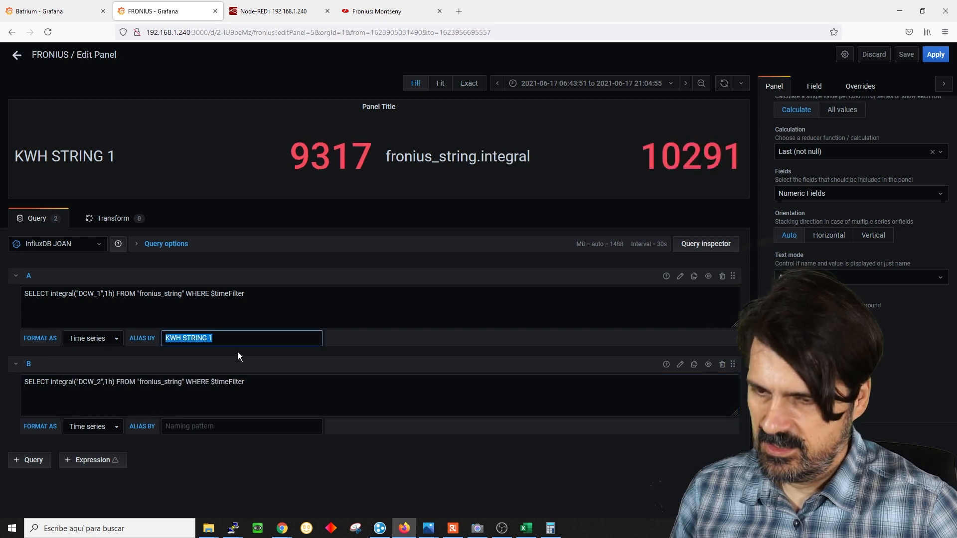
Set the aliases to KWH String 1 for query A and KWH String 2 for query B.
{"action": "type", "text": "c"}
{"action": "left_click", "coordinate": [242, 429]}
{"action": "key", "text": "ctrl+v"}
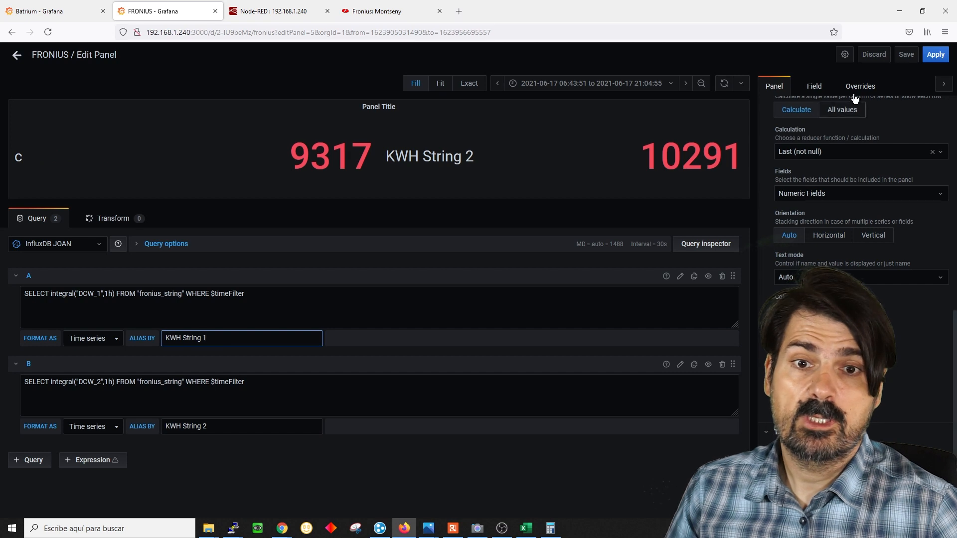
Set the panel's unit to Watt-hour (Wh) and apply the panel to the dashboard.
{"action": "left_click", "coordinate": [813, 86]}
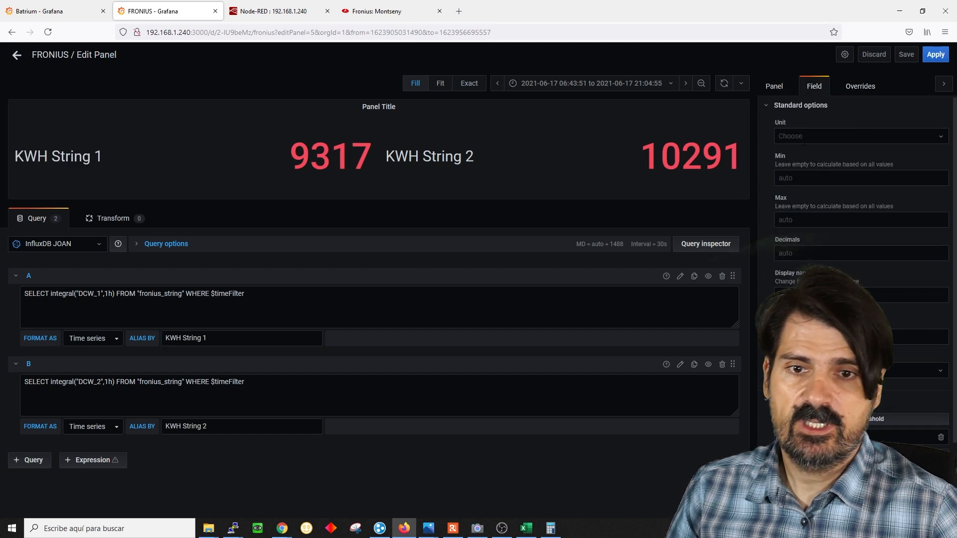
{"action": "left_click", "coordinate": [802, 139]}
{"action": "type", "text": "wh"}
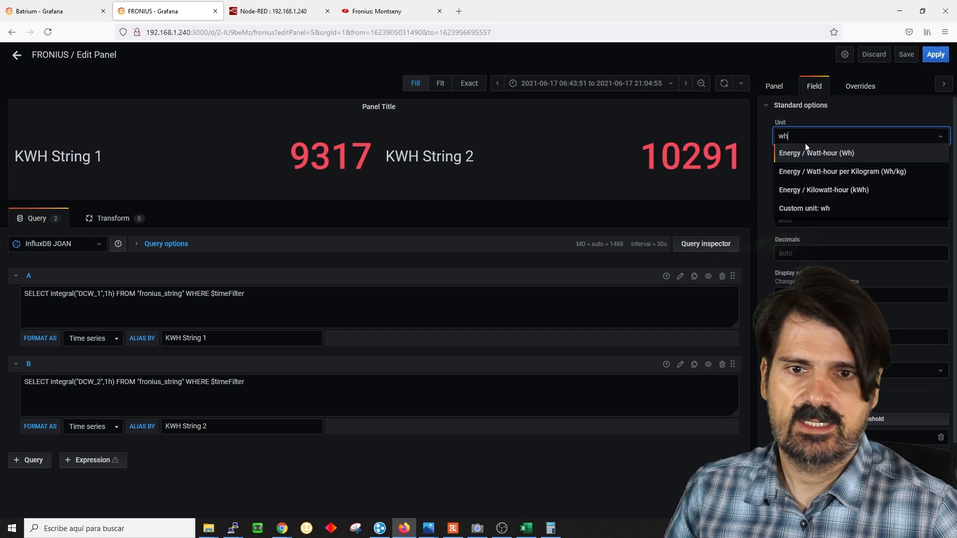
{"action": "left_click", "coordinate": [806, 152]}
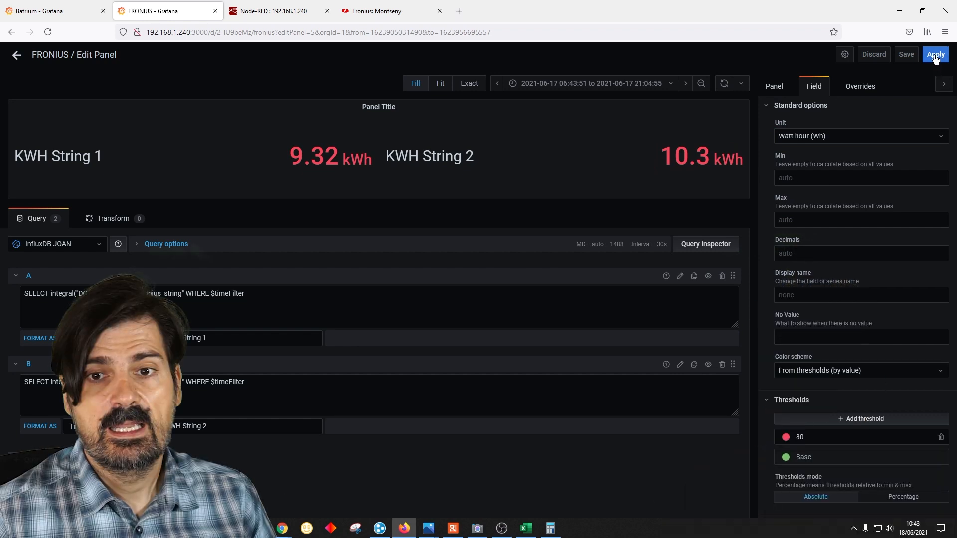
{"action": "left_click", "coordinate": [936, 55]}
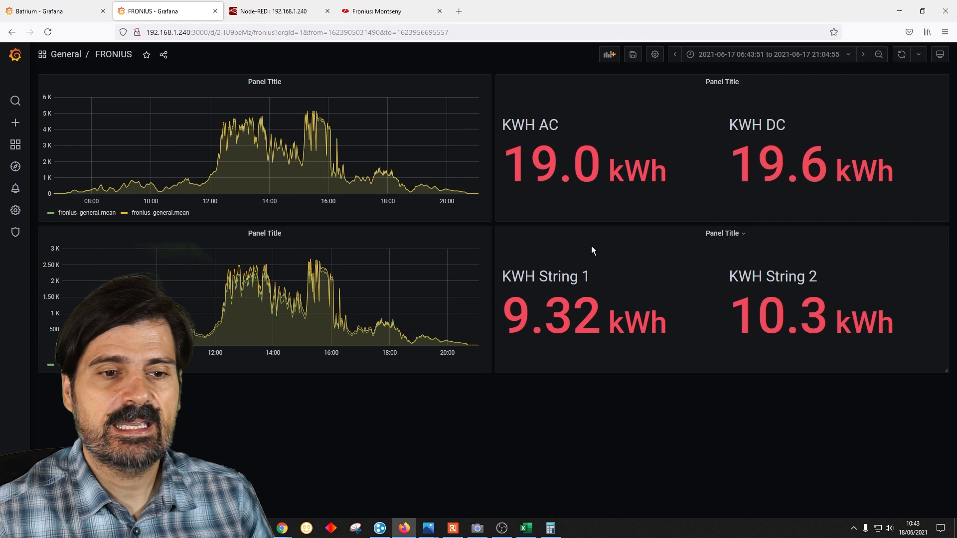
Compare the energy readings of string 1 and string 2 in the new stat panel.
{"action": "left_click_drag", "start_coordinate": [671, 322], "coordinate": [501, 319]}
{"action": "left_click_drag", "start_coordinate": [728, 315], "coordinate": [905, 309]}
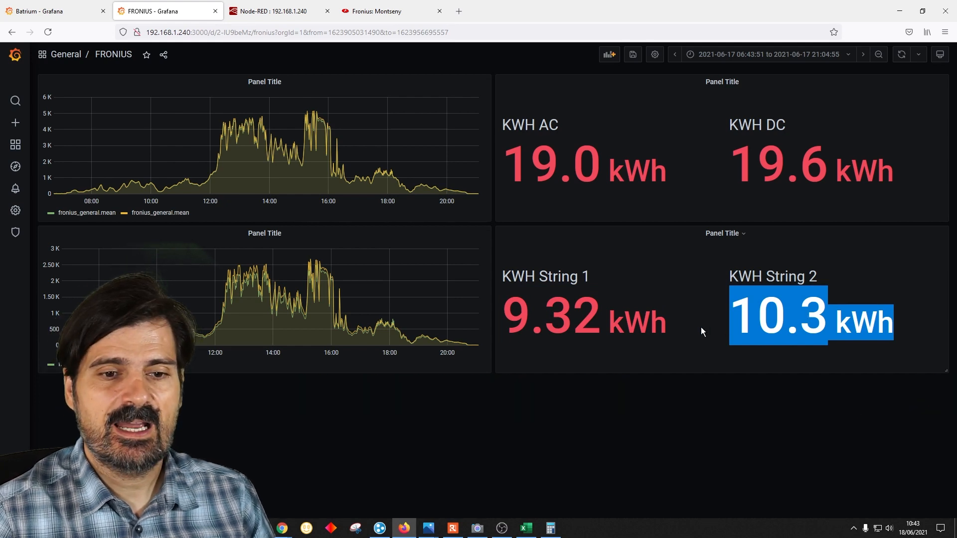
{"action": "left_click_drag", "start_coordinate": [671, 319], "coordinate": [501, 318]}
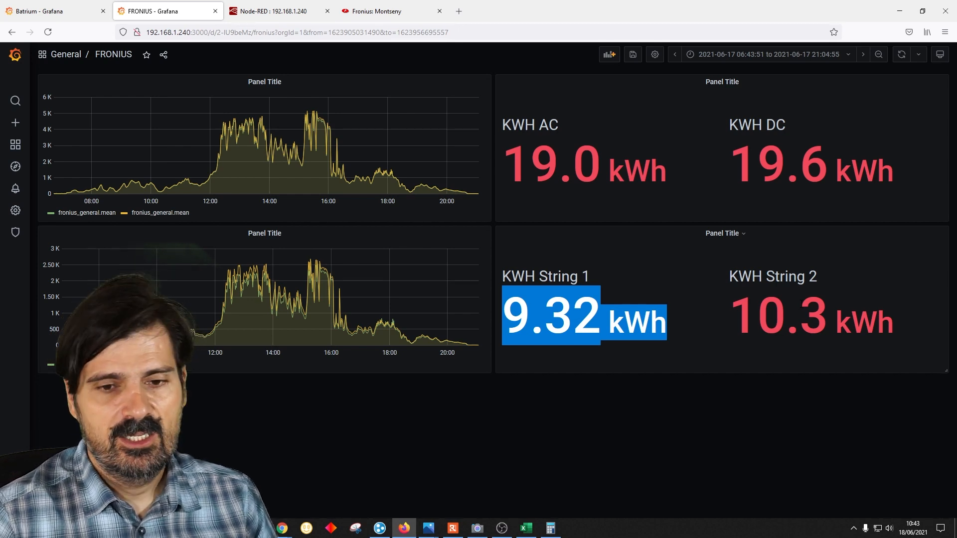
{"action": "left_click_drag", "start_coordinate": [742, 309], "coordinate": [901, 320]}
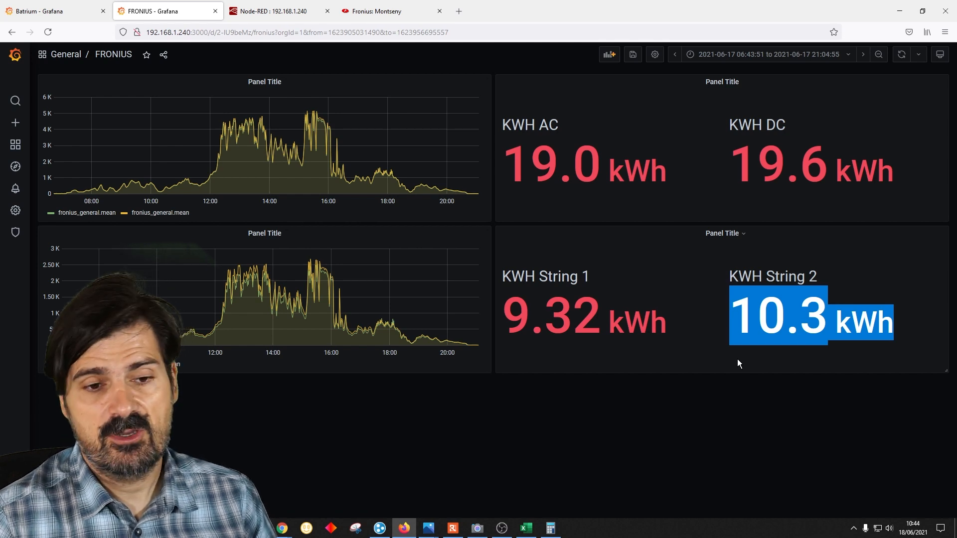
{"action": "left_click", "coordinate": [793, 293]}
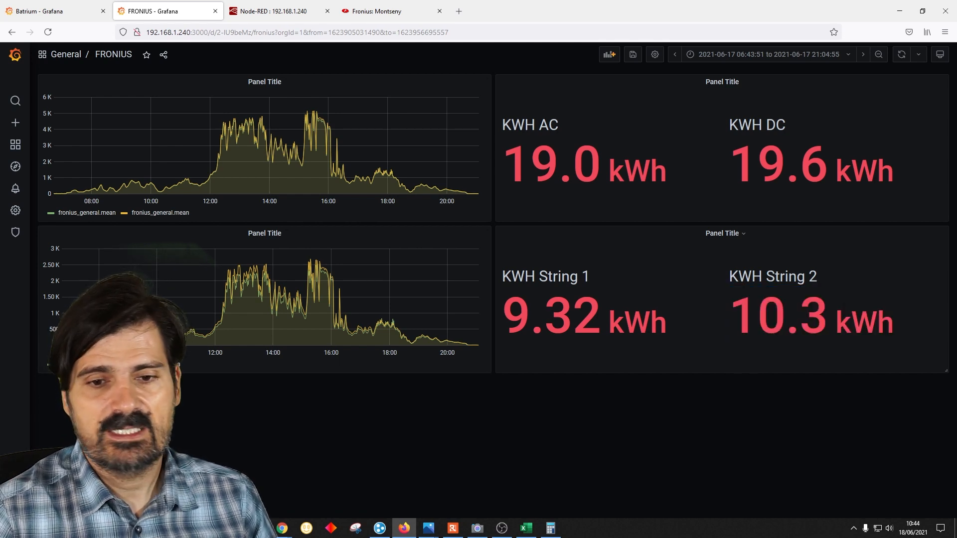
{"action": "left_click_drag", "start_coordinate": [825, 314], "coordinate": [739, 313]}
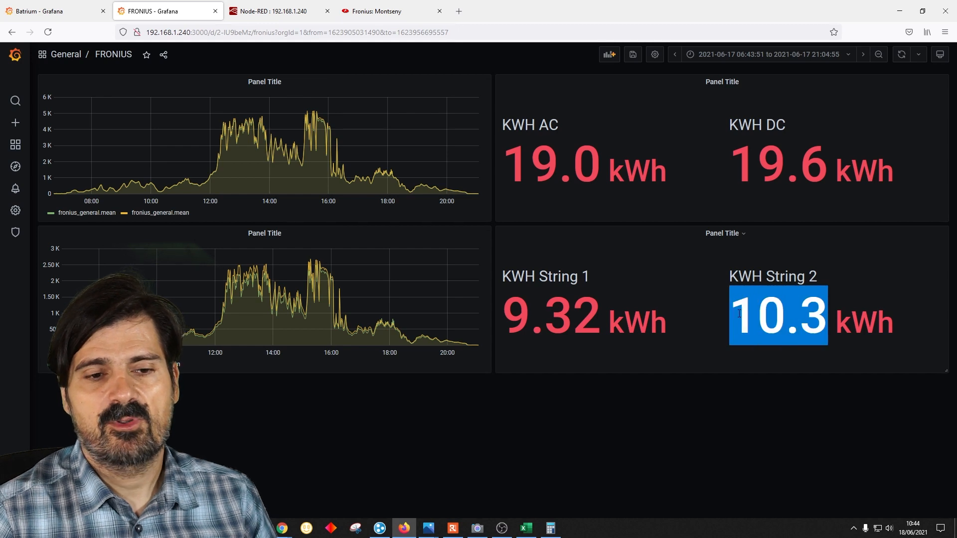